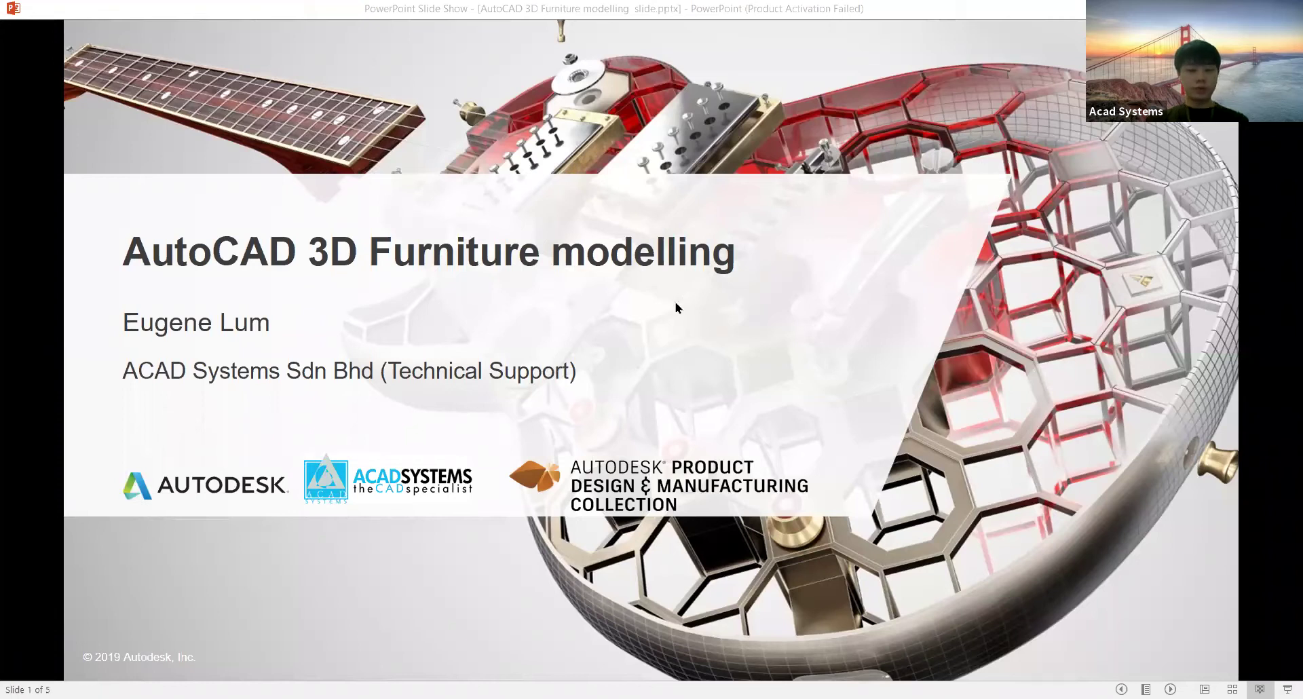
click(702, 309)
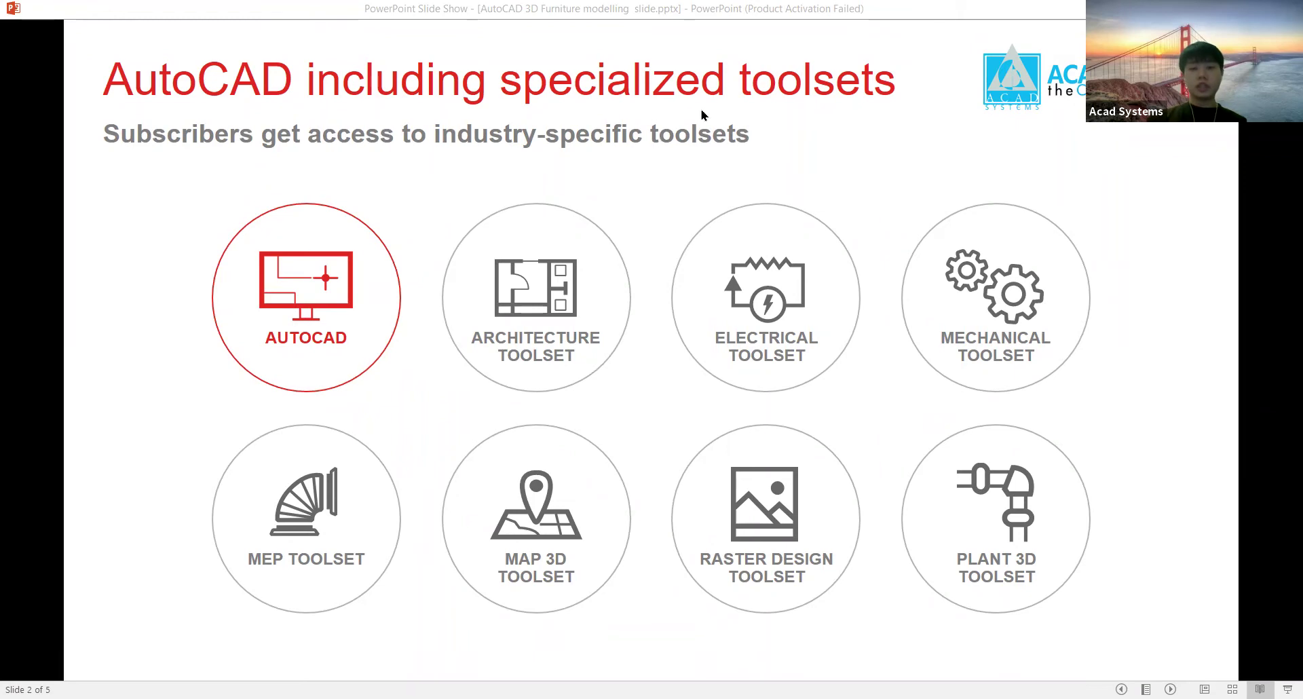
click(569, 327)
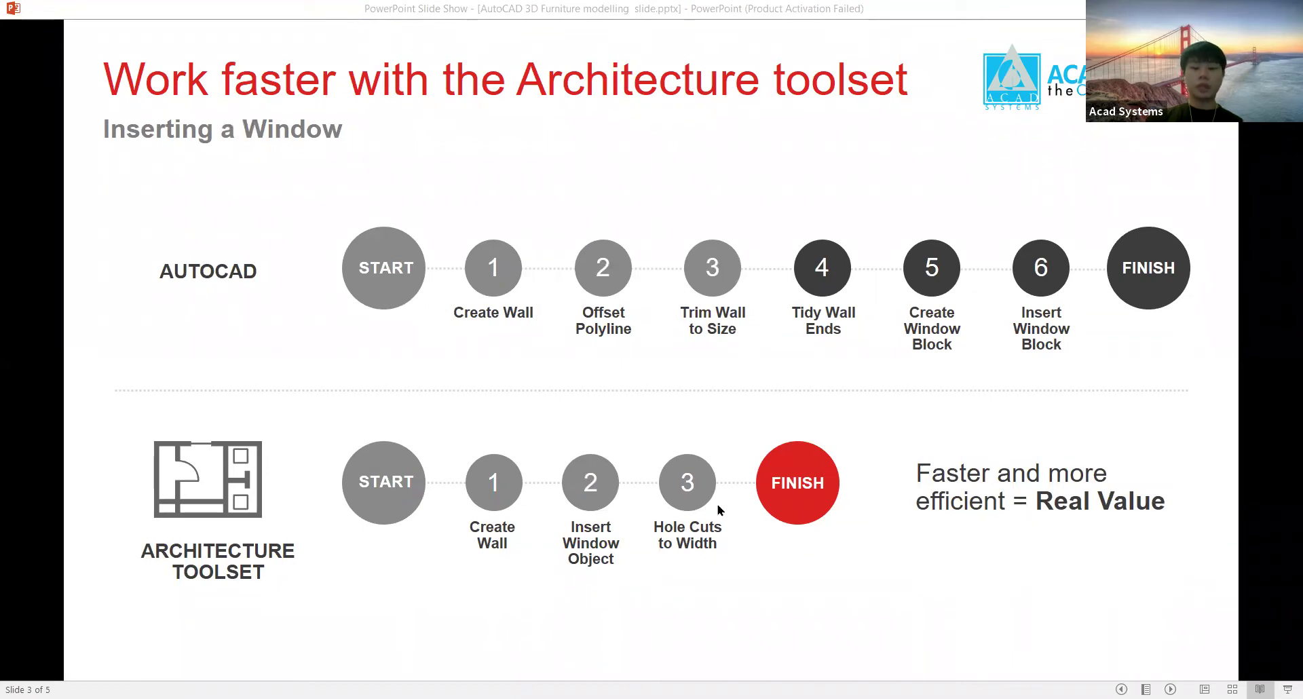
click(568, 386)
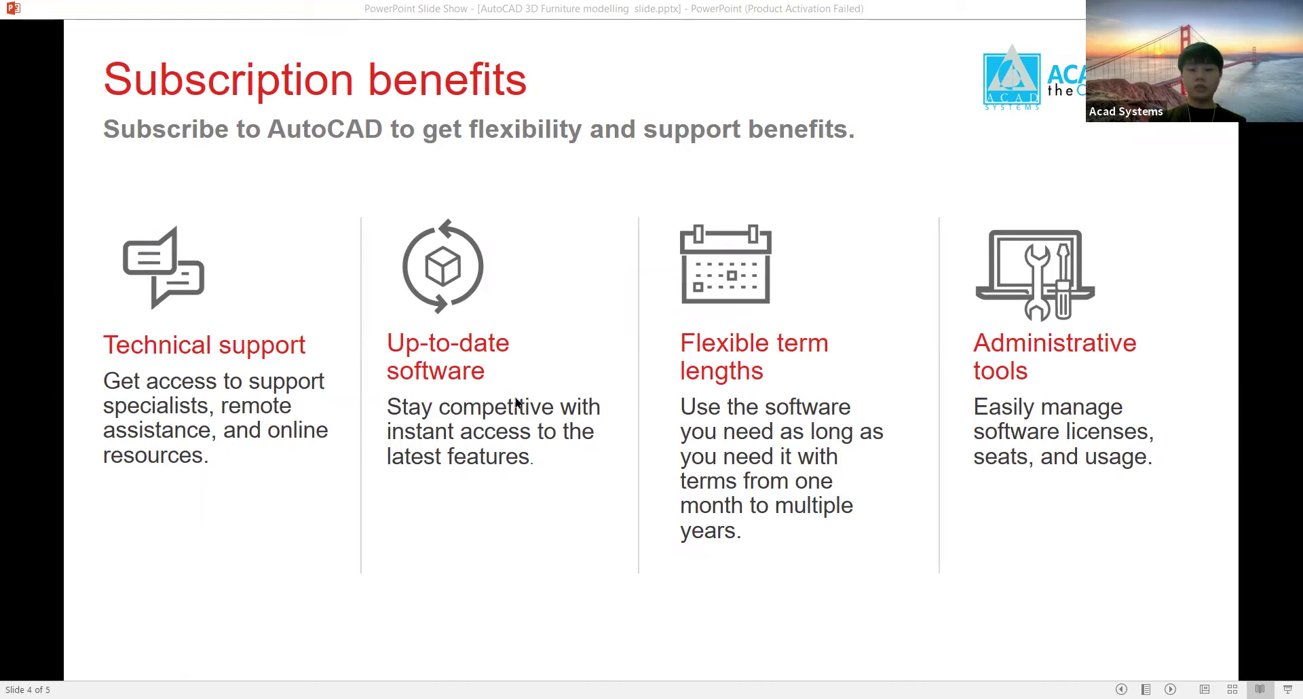
click(534, 389)
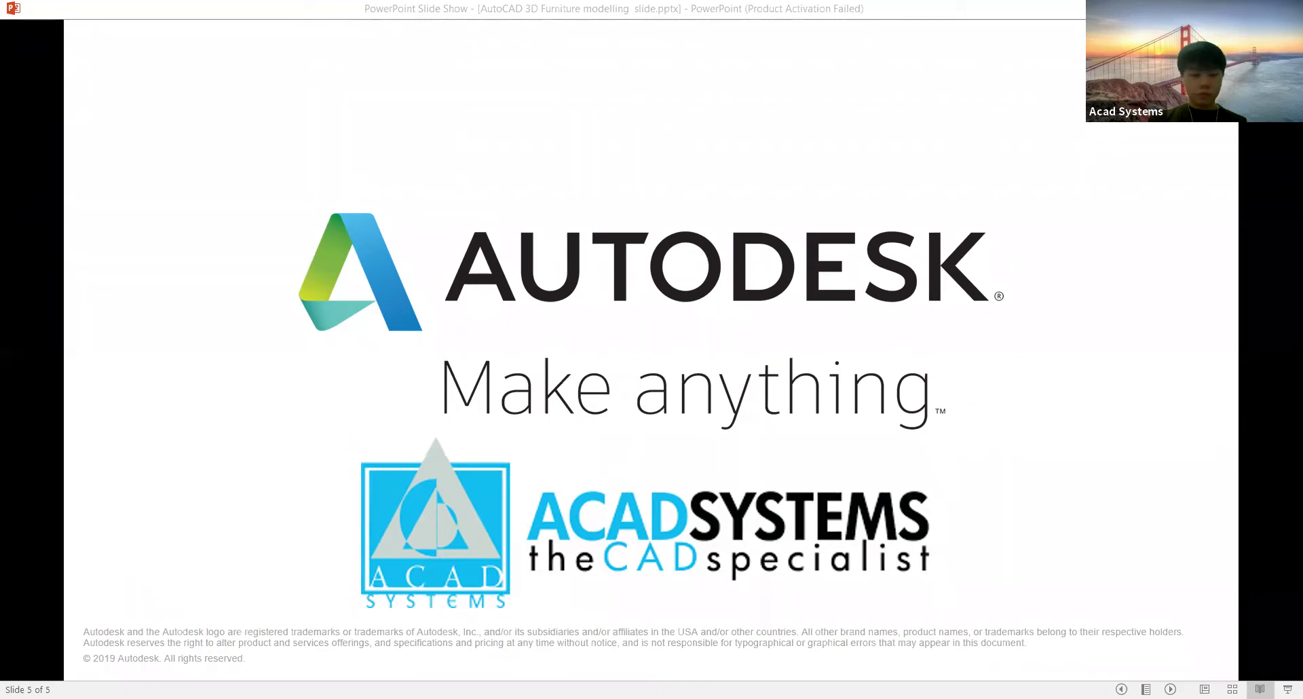
Switch to AutoCAD and examine the finished chair model from above and from an angled view.
key(alt+Tab)
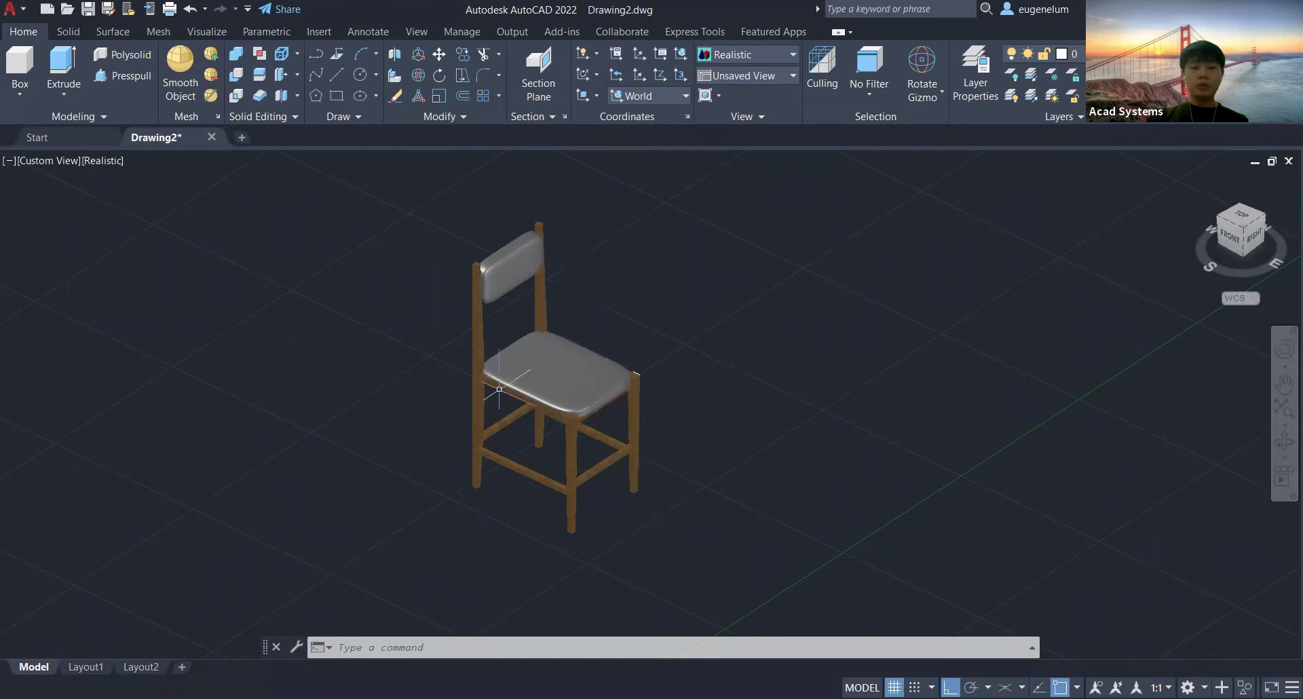
middle_drag(631, 297, 595, 316)
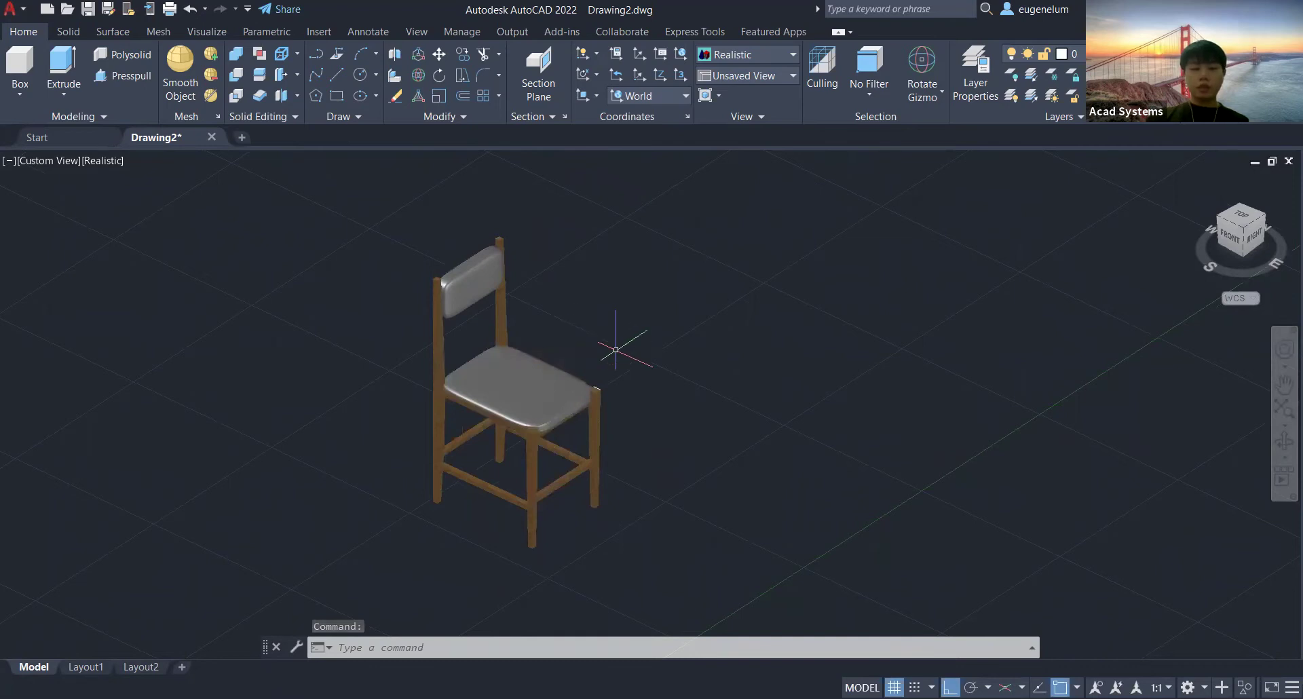
middle_drag(615, 349, 453, 359)
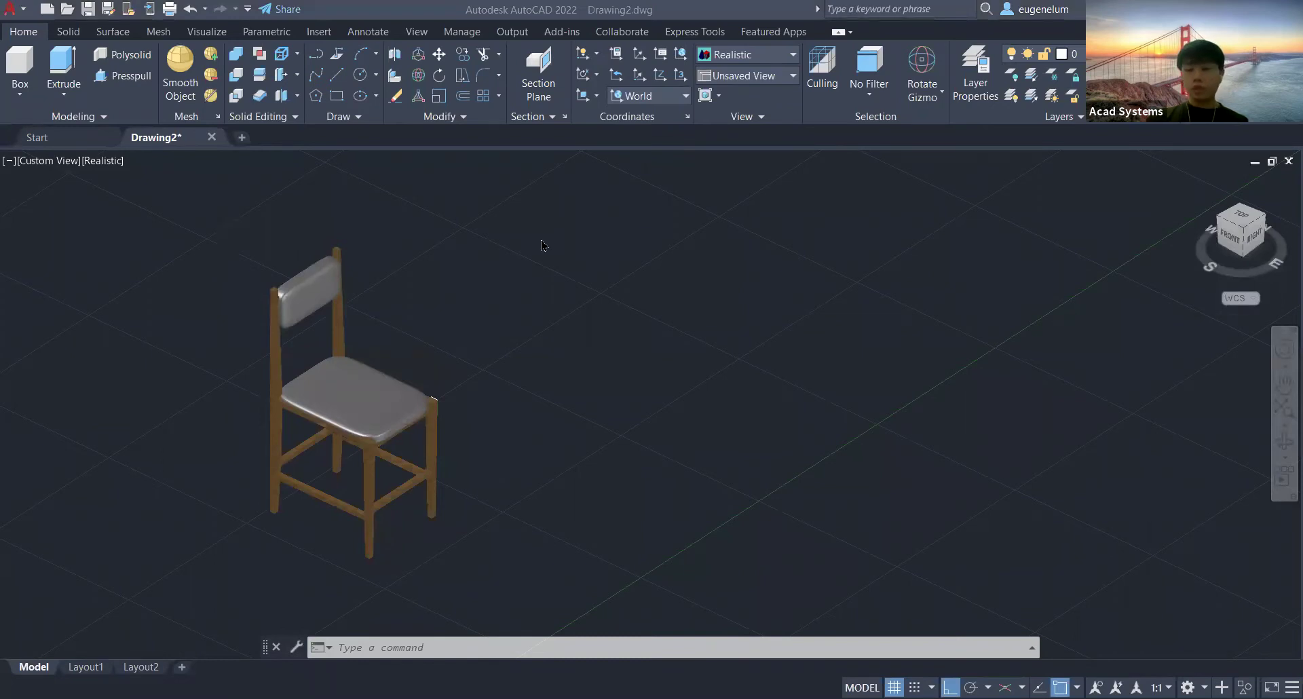
click(1242, 219)
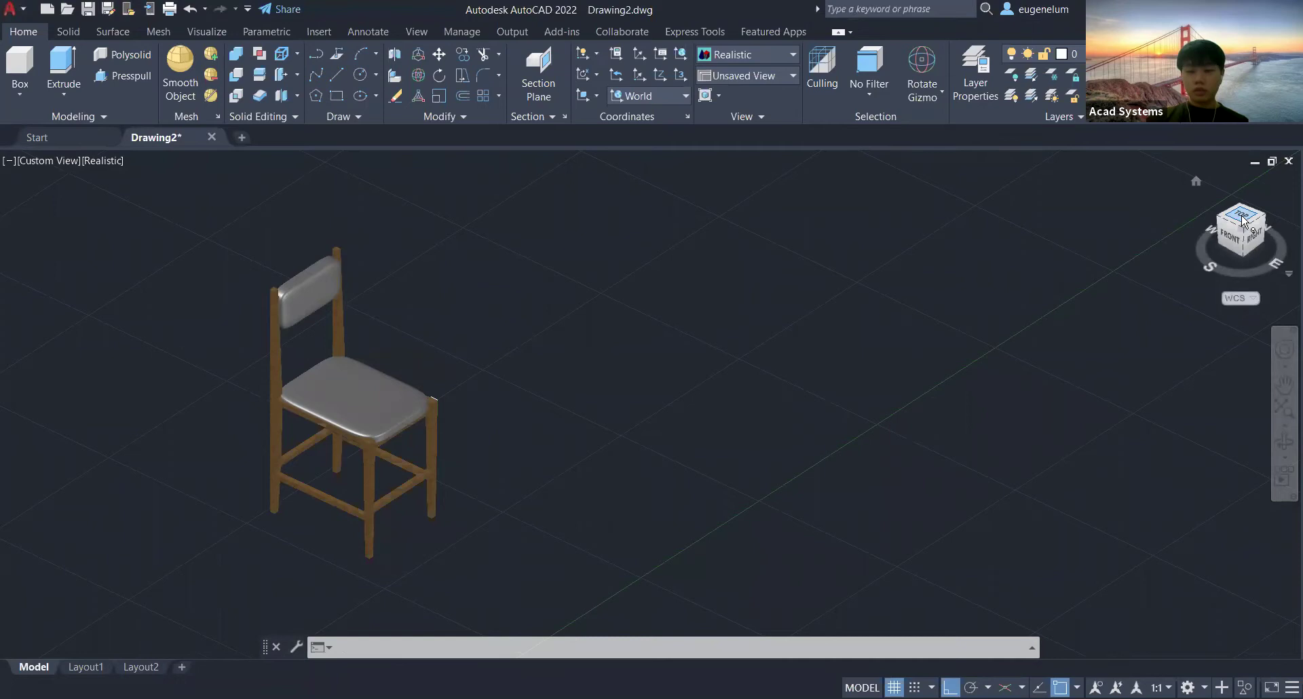
middle_drag(934, 311, 645, 321)
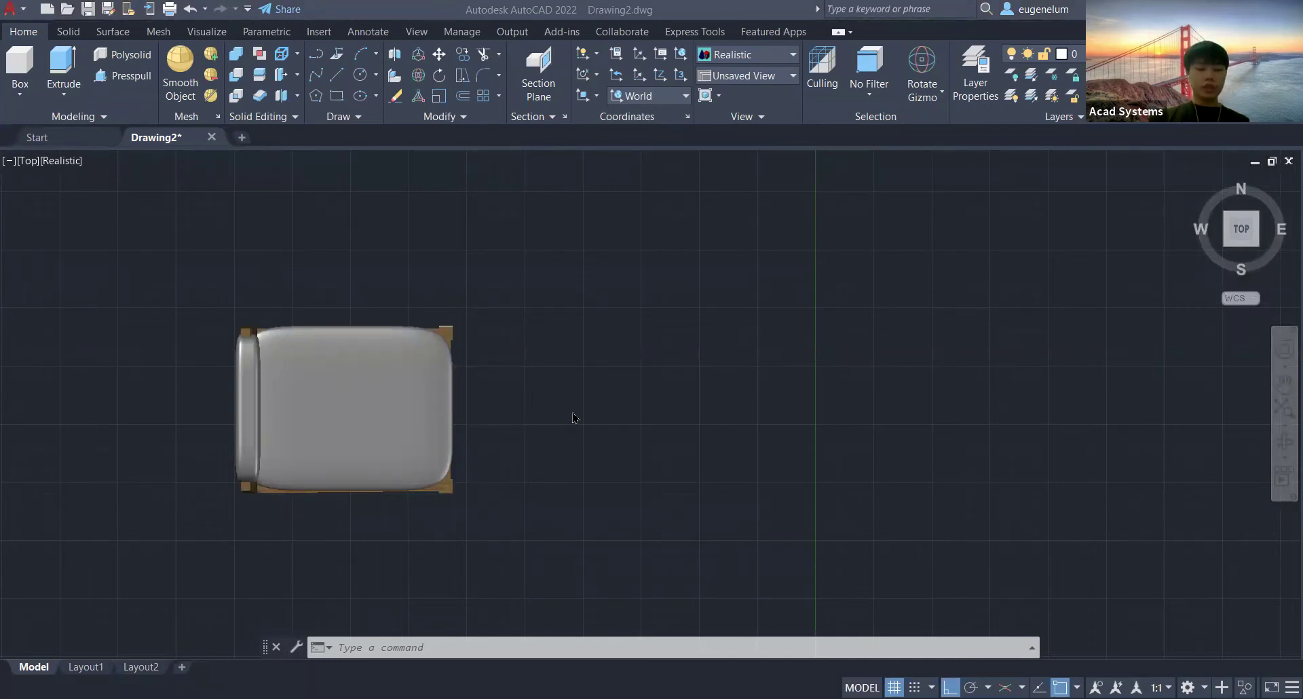
shift+middle_drag(560, 428, 573, 299)
shift+middle_drag(481, 383, 495, 453)
Draw two overlapping squares beside the chair in the top view, the larger one 15 units wide.
text(REC)
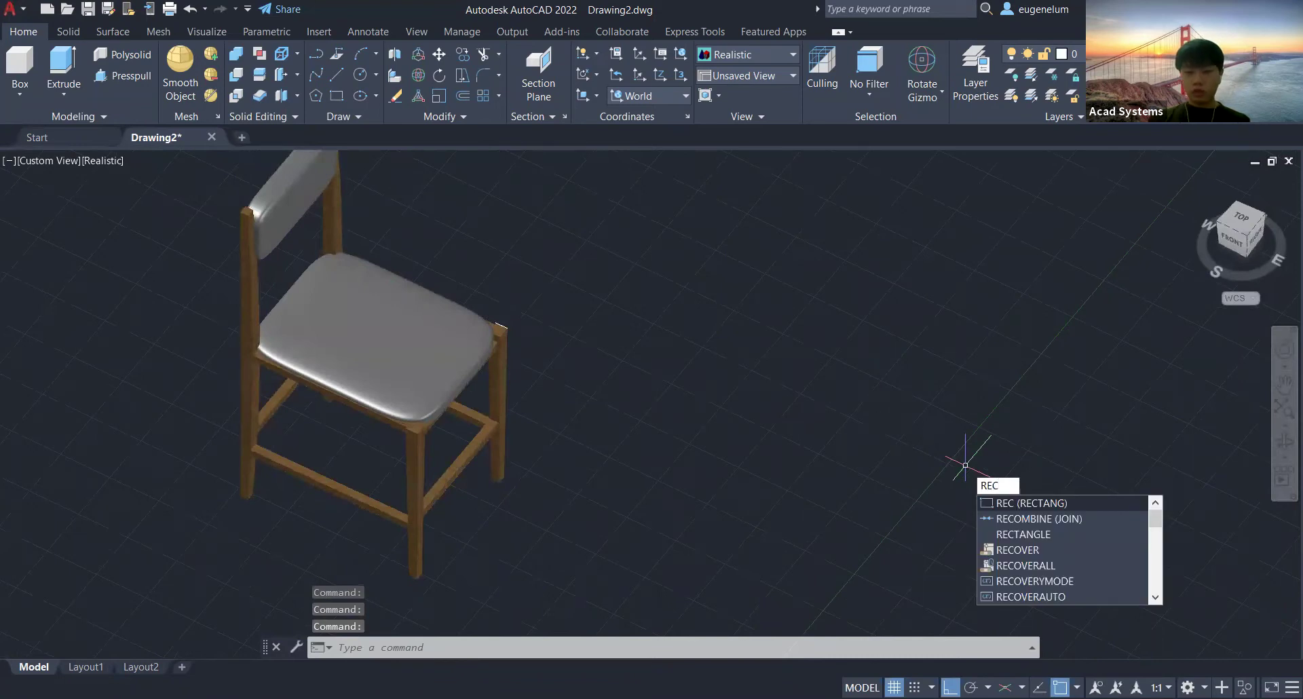
key(Return)
click(1241, 218)
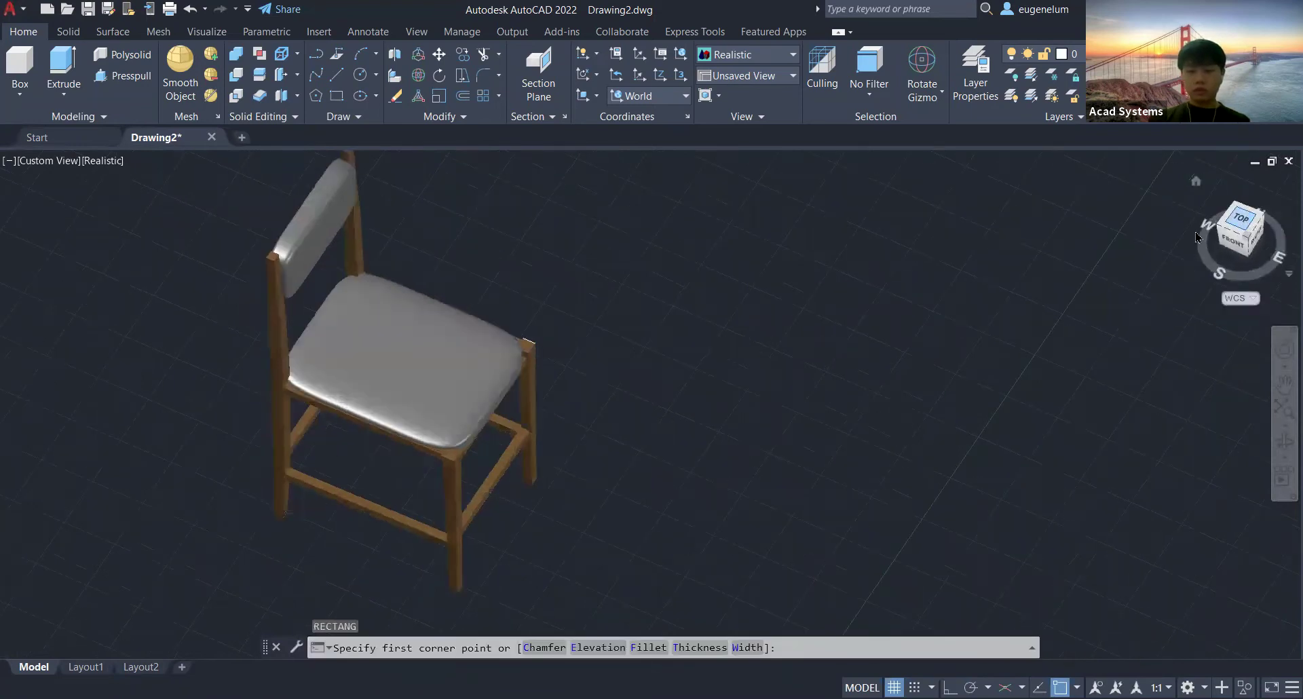
click(1198, 238)
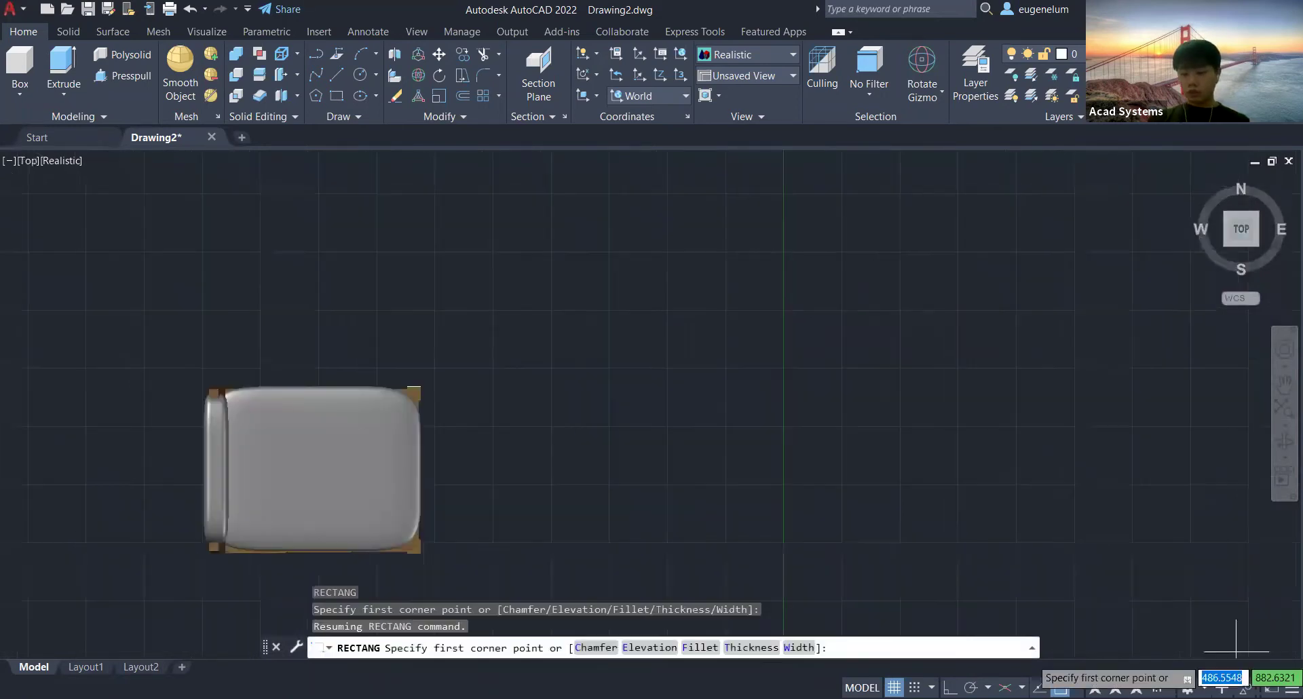
click(1187, 688)
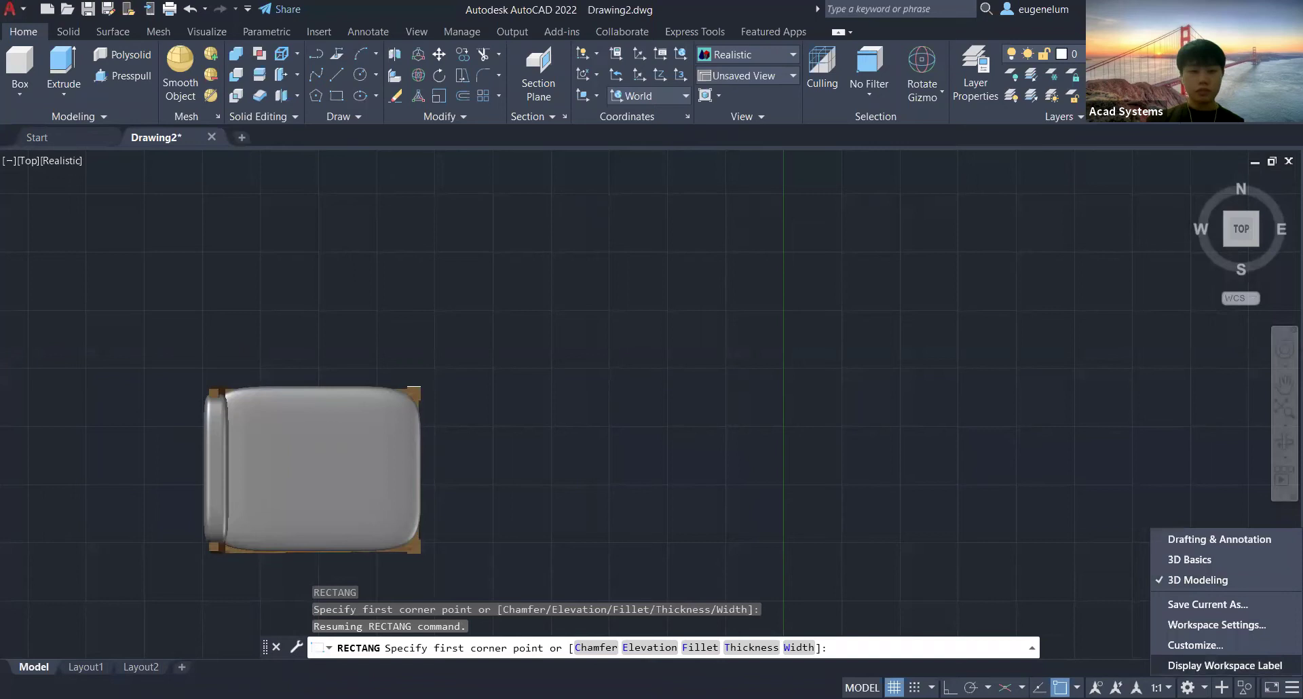
click(671, 213)
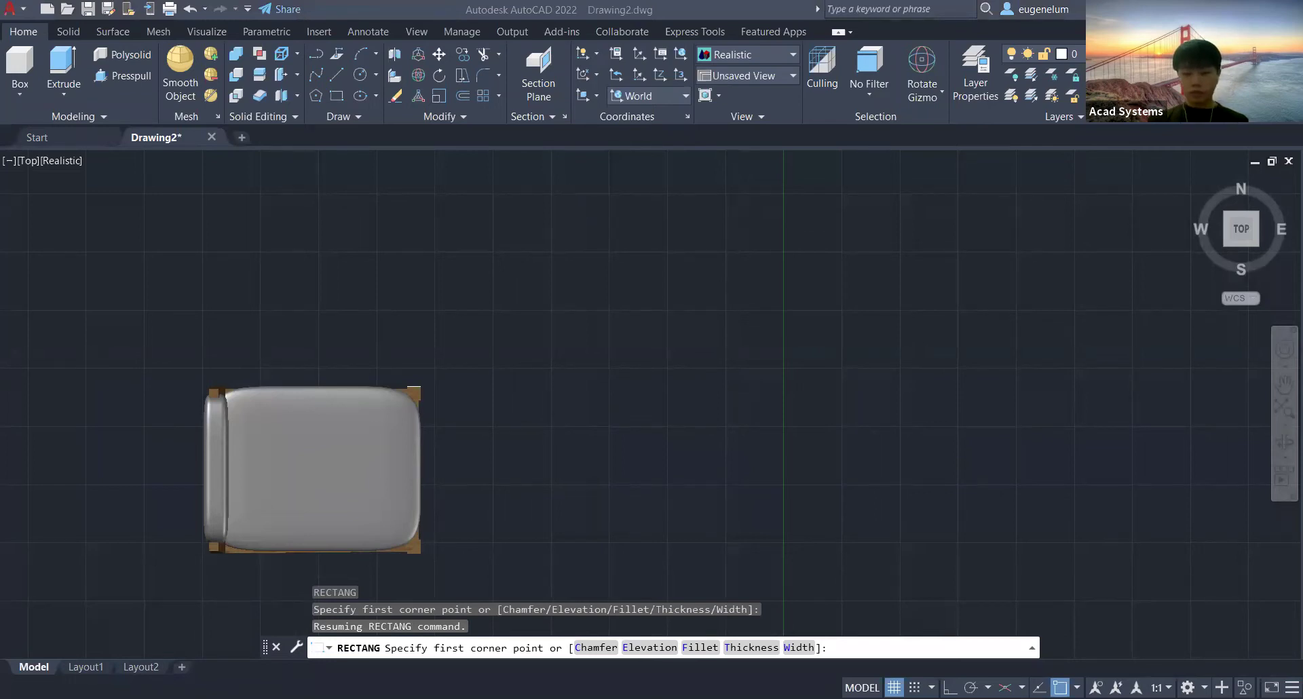
click(808, 515)
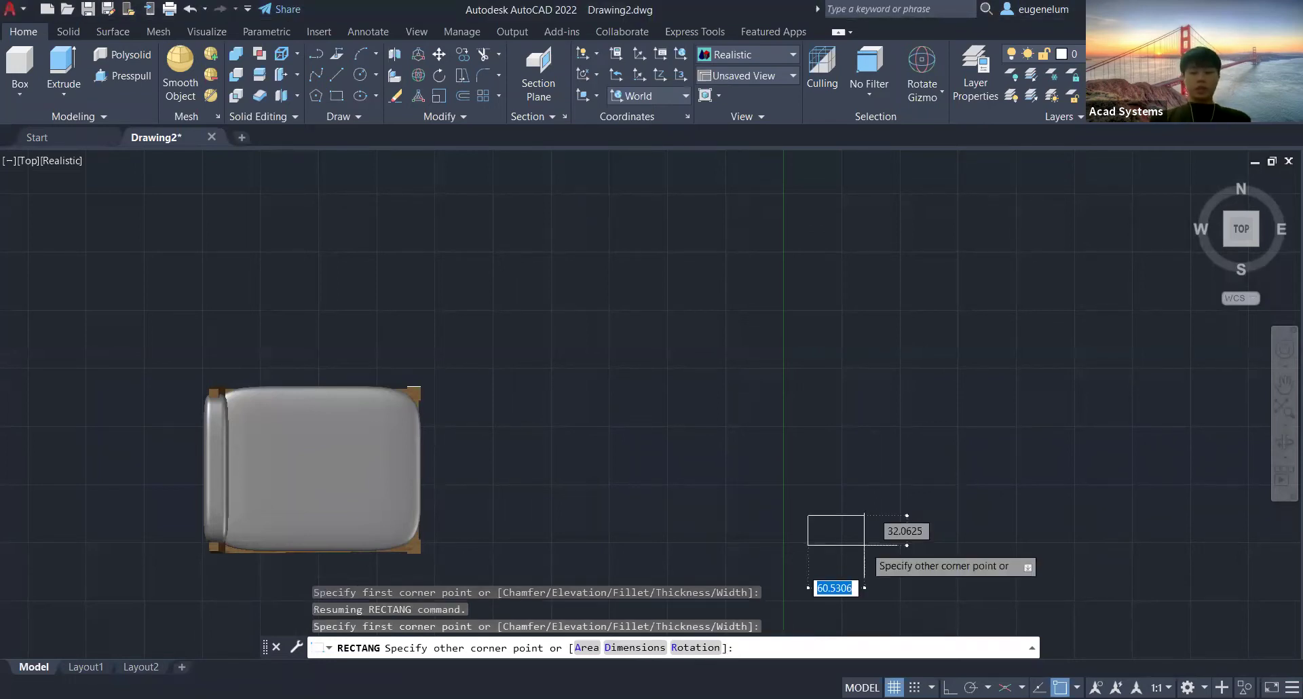
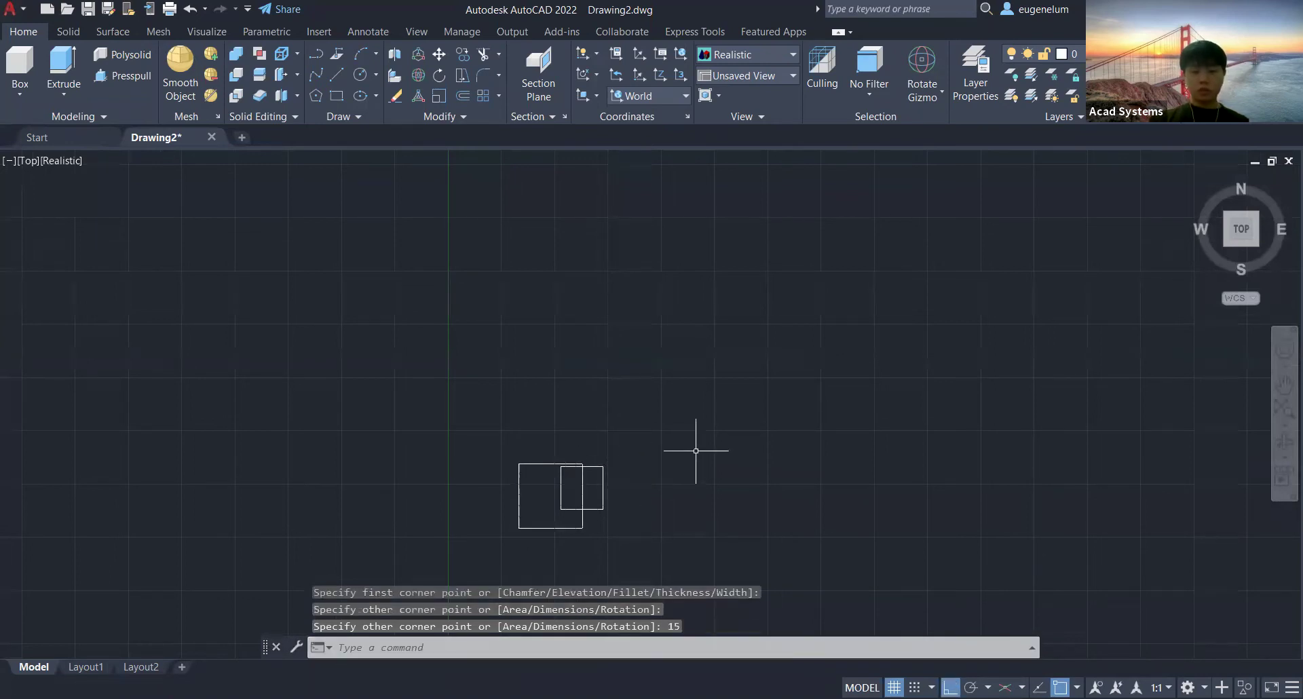
Examine the larger square and compare it with the legs of the finished chair.
middle_drag(696, 449, 617, 421)
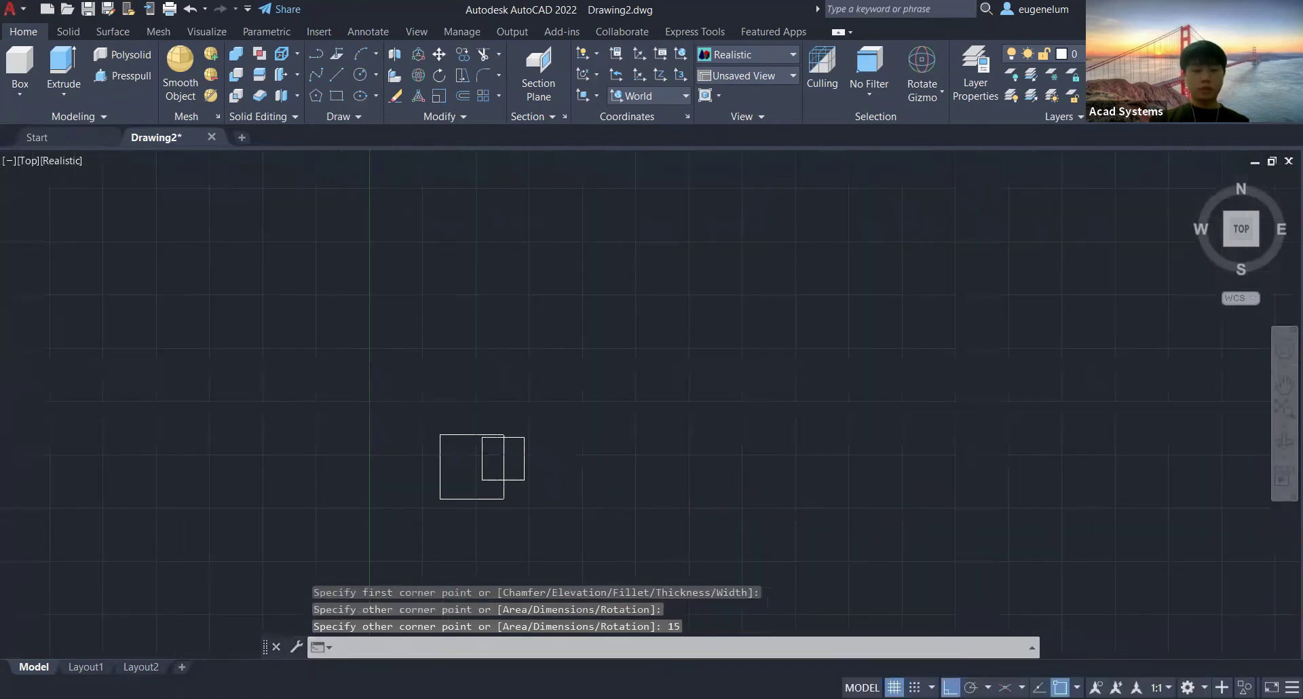
click(469, 434)
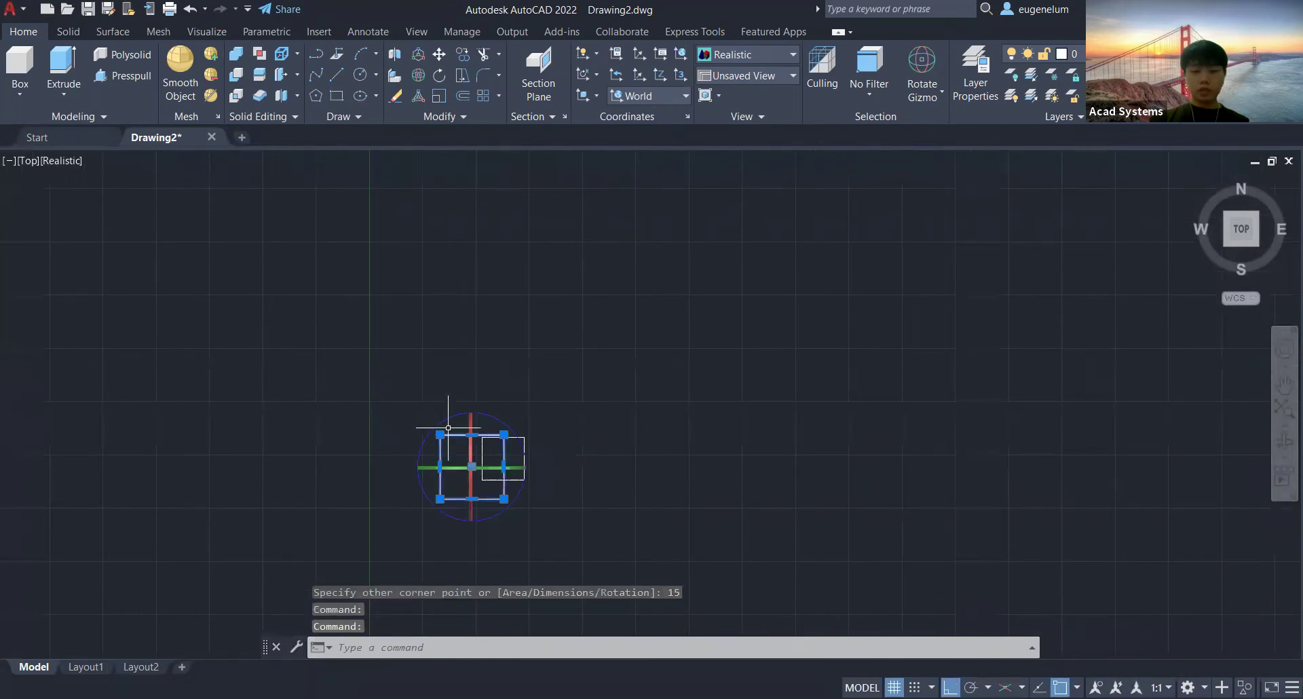
scroll(367, 380, down, 4)
middle_drag(289, 395, 370, 408)
scroll(271, 390, down, 4)
shift+middle_drag(395, 361, 390, 324)
key(Escape)
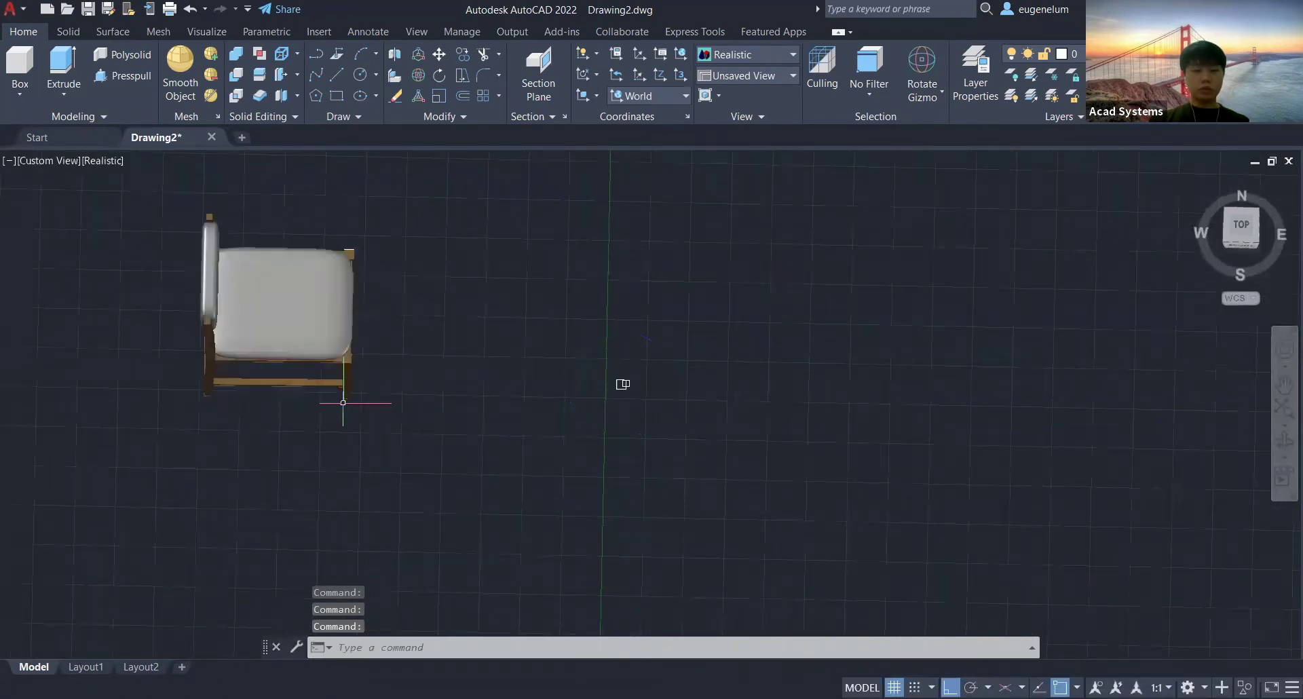
key(Escape)
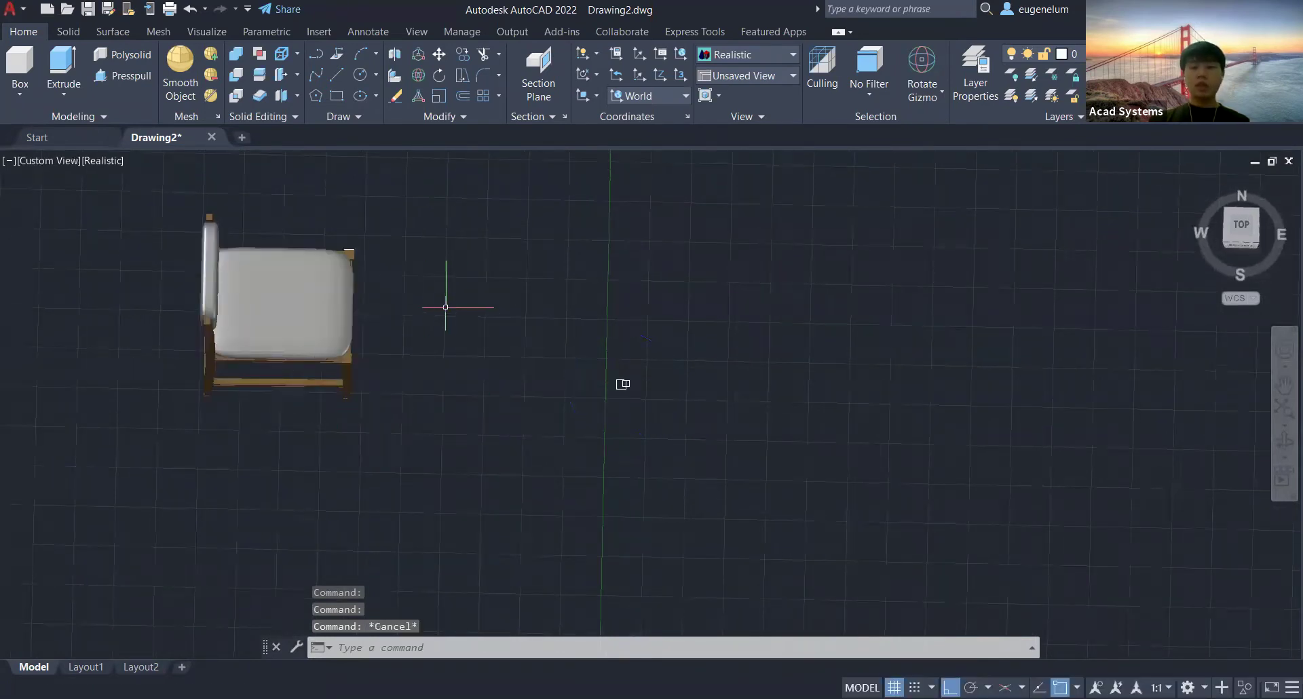
Move the smaller square so that it sits centred inside the larger square.
middle_drag(448, 294, 386, 335)
middle_drag(529, 359, 466, 349)
scroll(484, 383, up, 3)
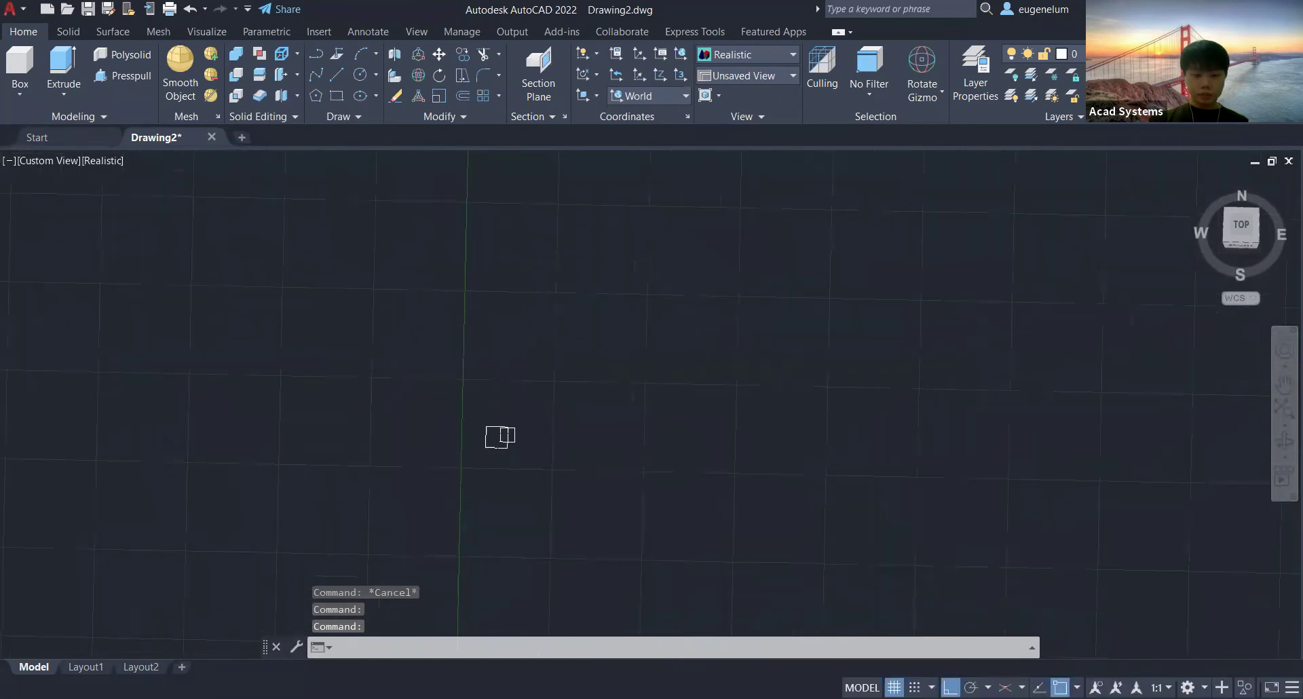
click(497, 434)
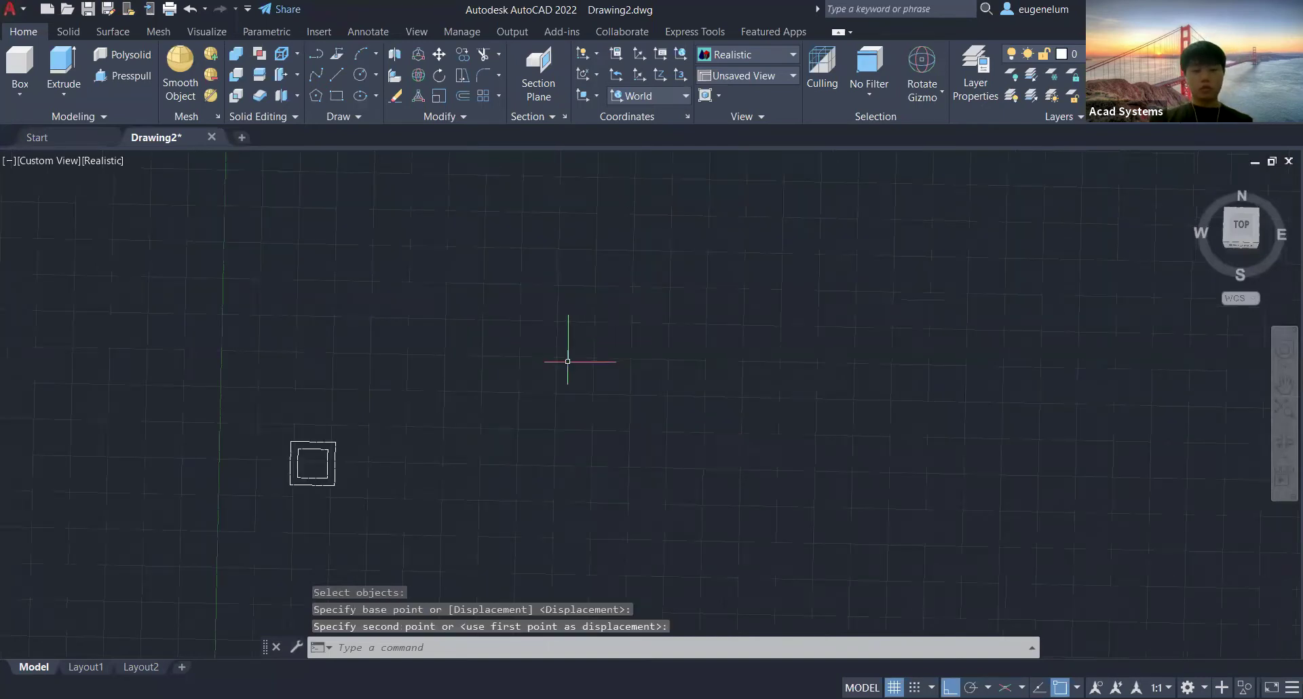
key(Escape)
Copy the inner square from its centre 215 units horizontally in the 0° direction.
click(326, 470)
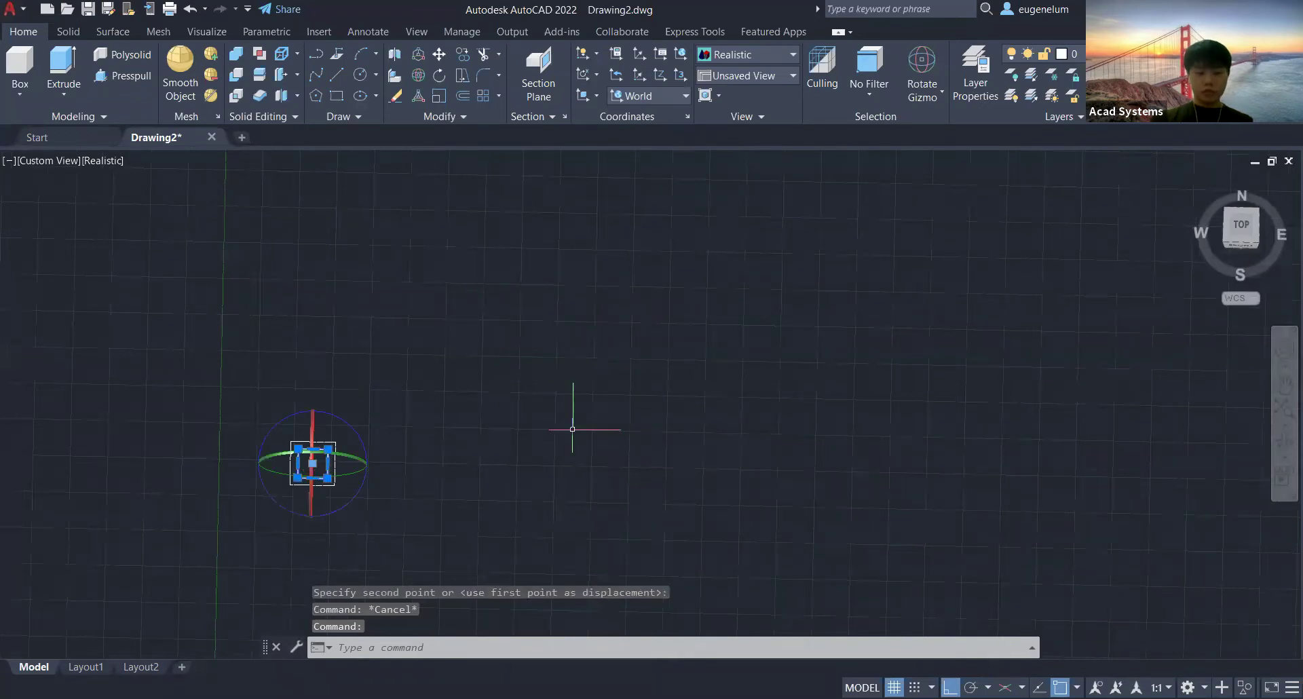
text(co)
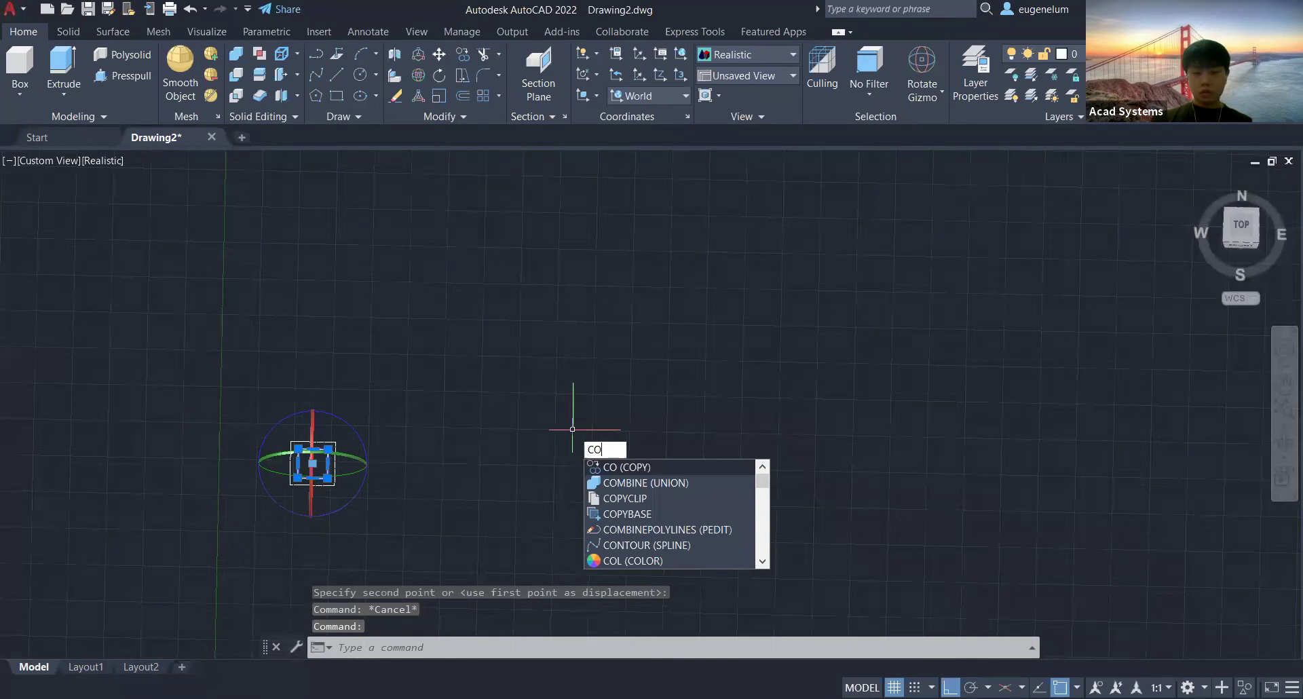
key(Return)
click(313, 464)
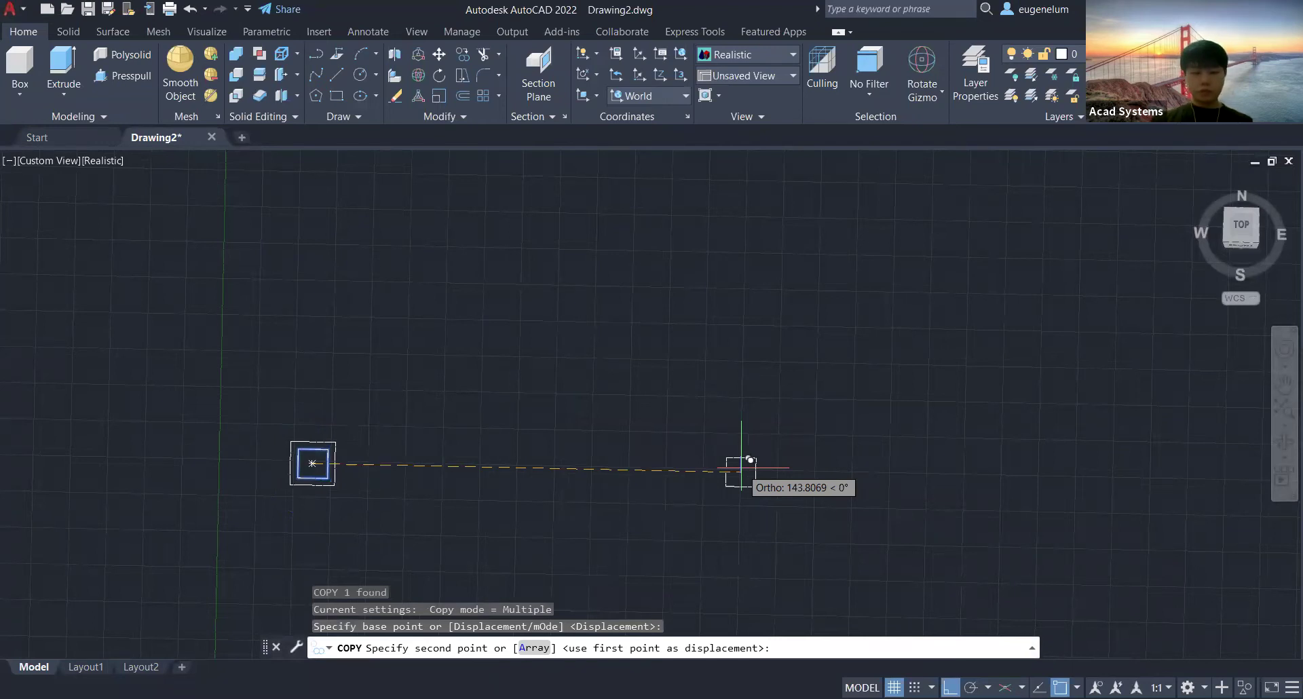
text(215)
key(Return)
key(Escape)
Compare the spacing of the squares with the leg positions on the finished chair.
shift+middle_drag(469, 459, 476, 455)
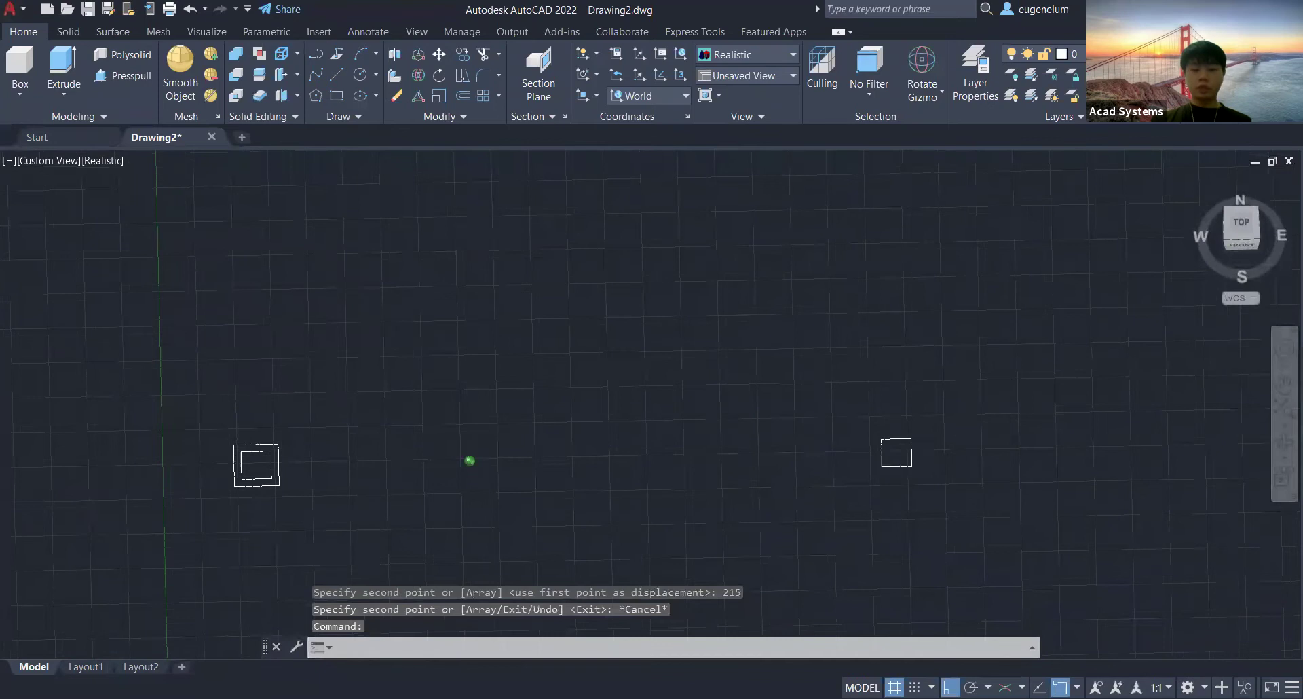
scroll(523, 386, down, 5)
middle_drag(524, 387, 779, 318)
key(Escape)
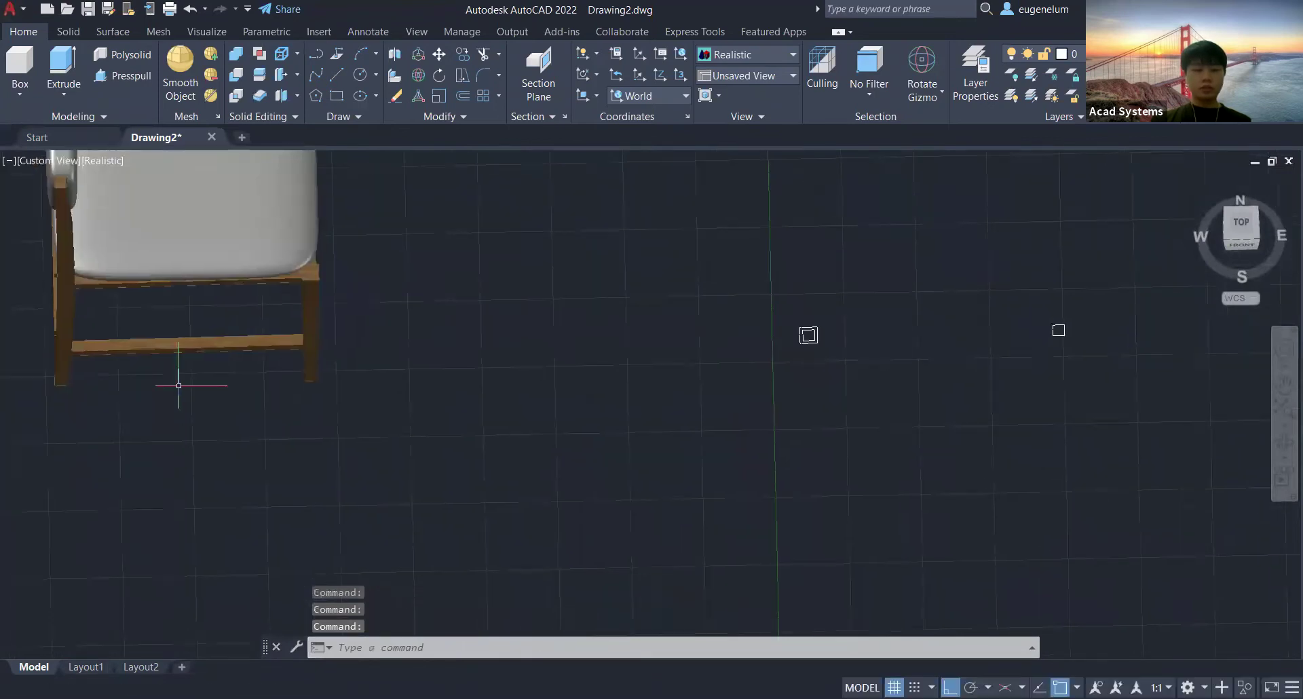
middle_drag(676, 326, 612, 339)
scroll(613, 339, up, 2)
scroll(576, 390, up, 5)
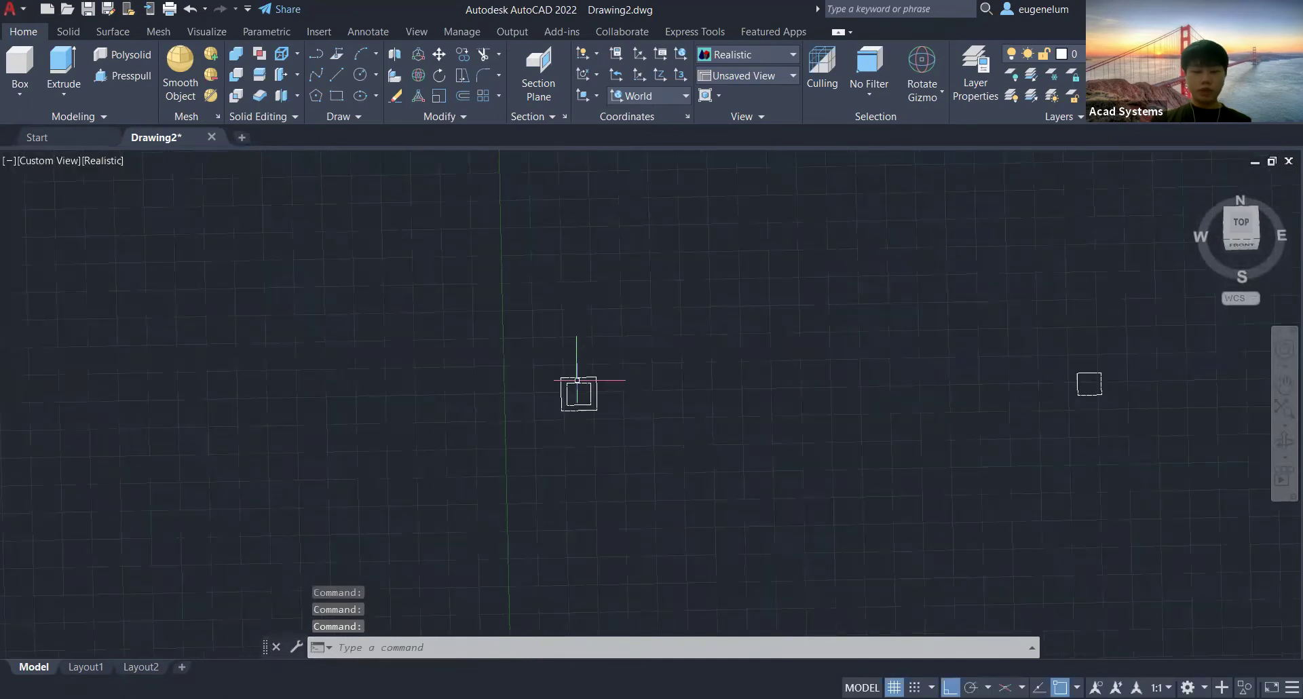
Copy the larger square so that the copy is centred around the copied small square.
click(577, 390)
scroll(803, 330, down, 4)
middle_drag(804, 330, 491, 399)
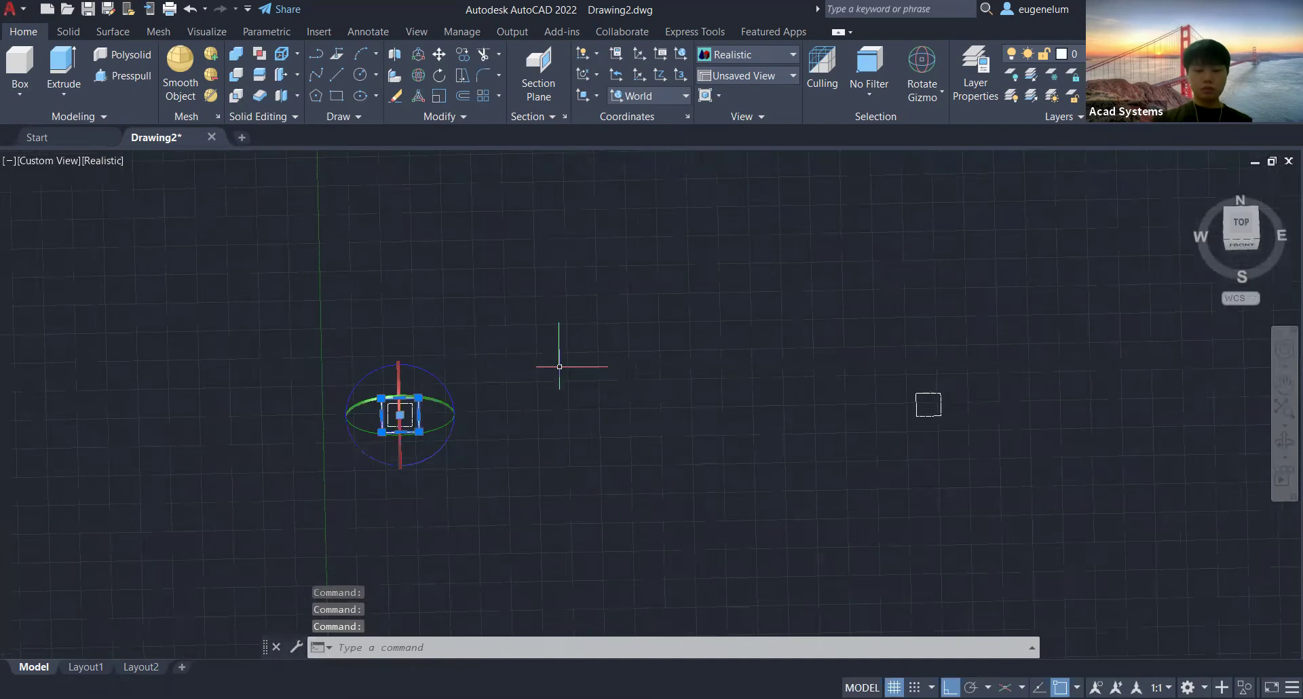
text(CO)
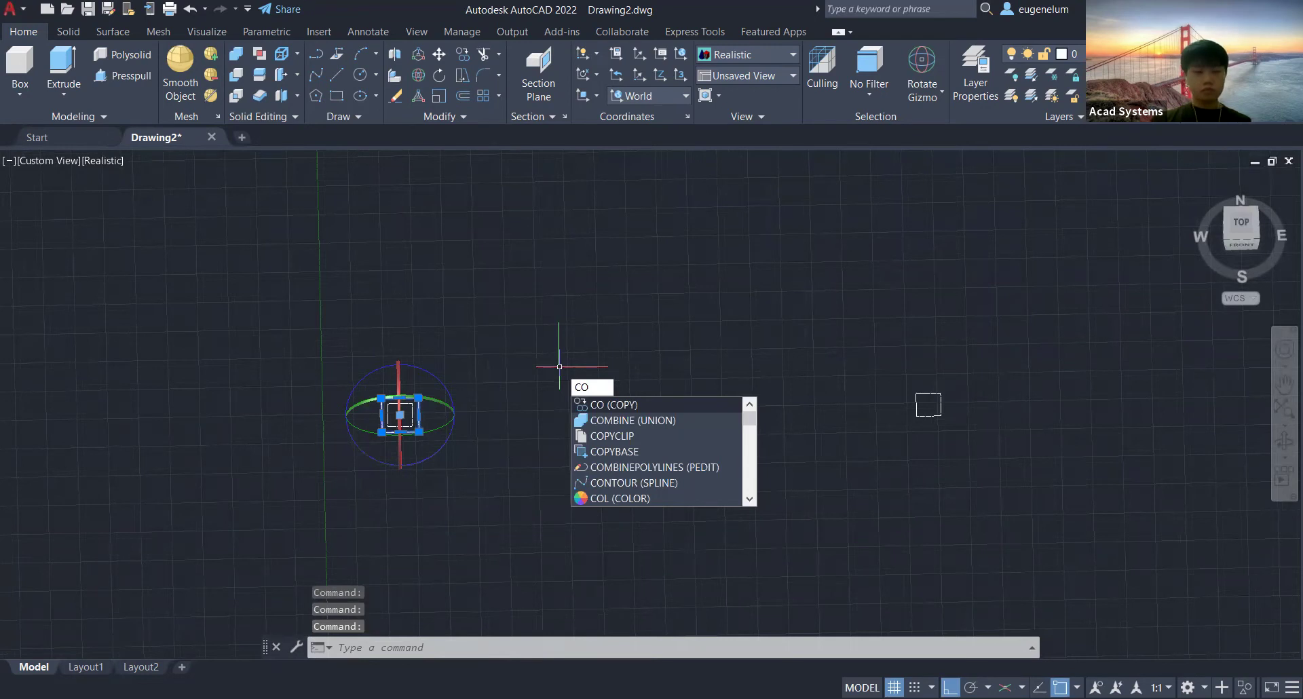
key(Escape)
scroll(355, 341, up, 2)
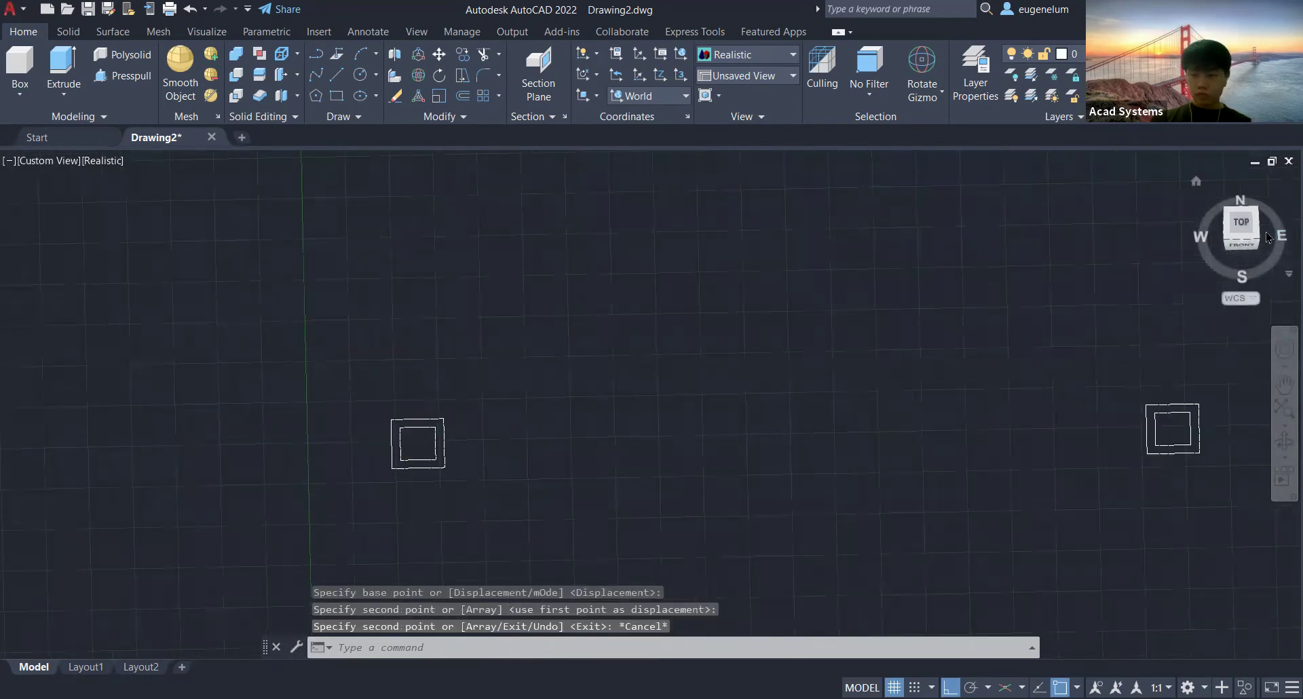
Move the larger square of the back-leg pair 8 units horizontally towards the front-leg pair.
click(1245, 230)
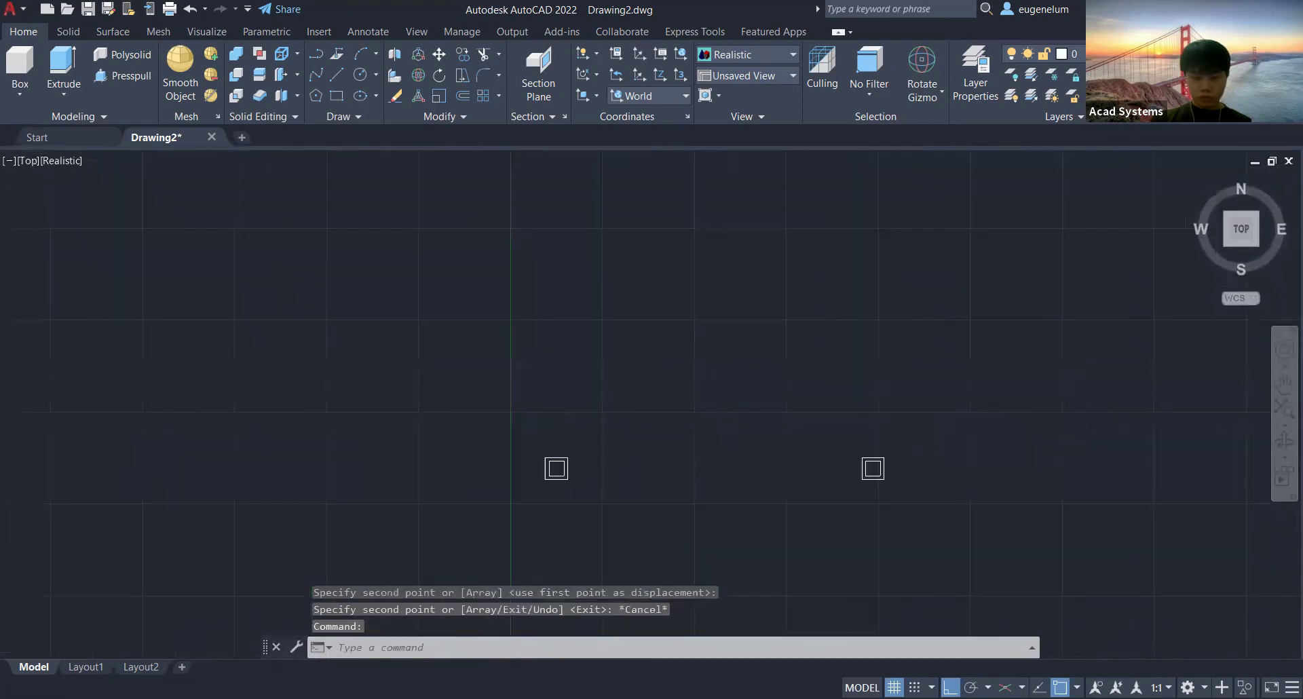
scroll(543, 483, up, 3)
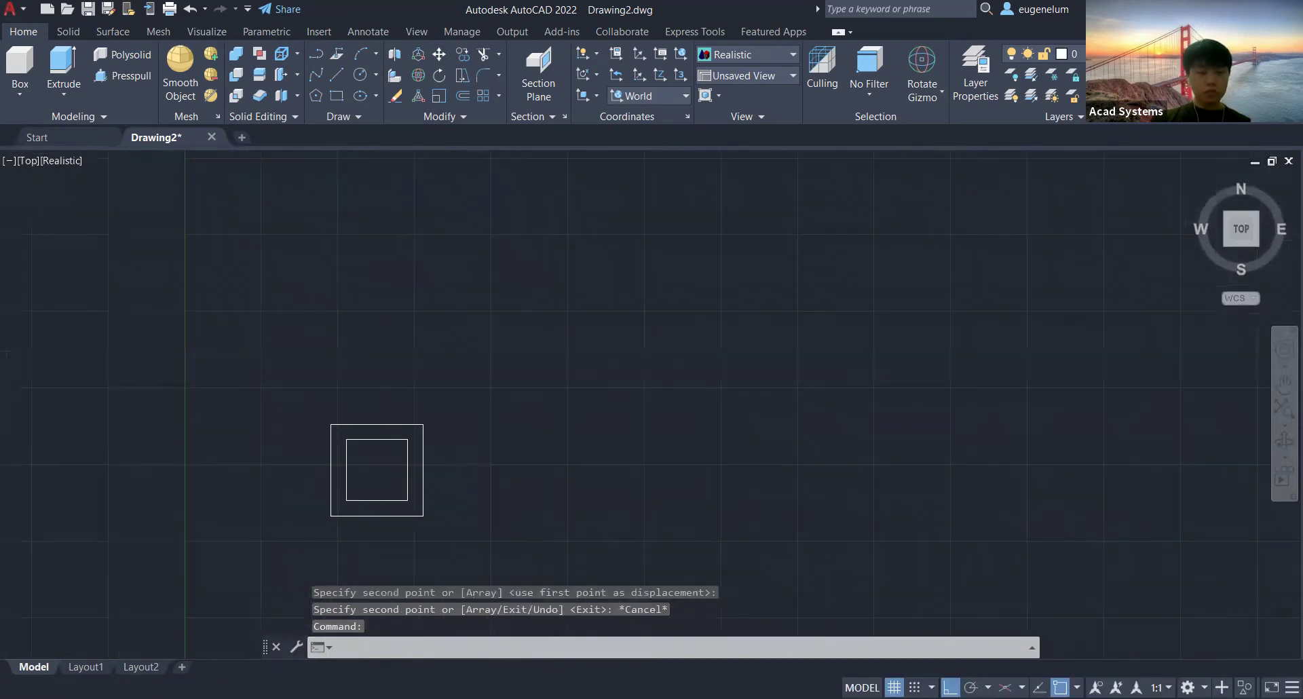
click(360, 421)
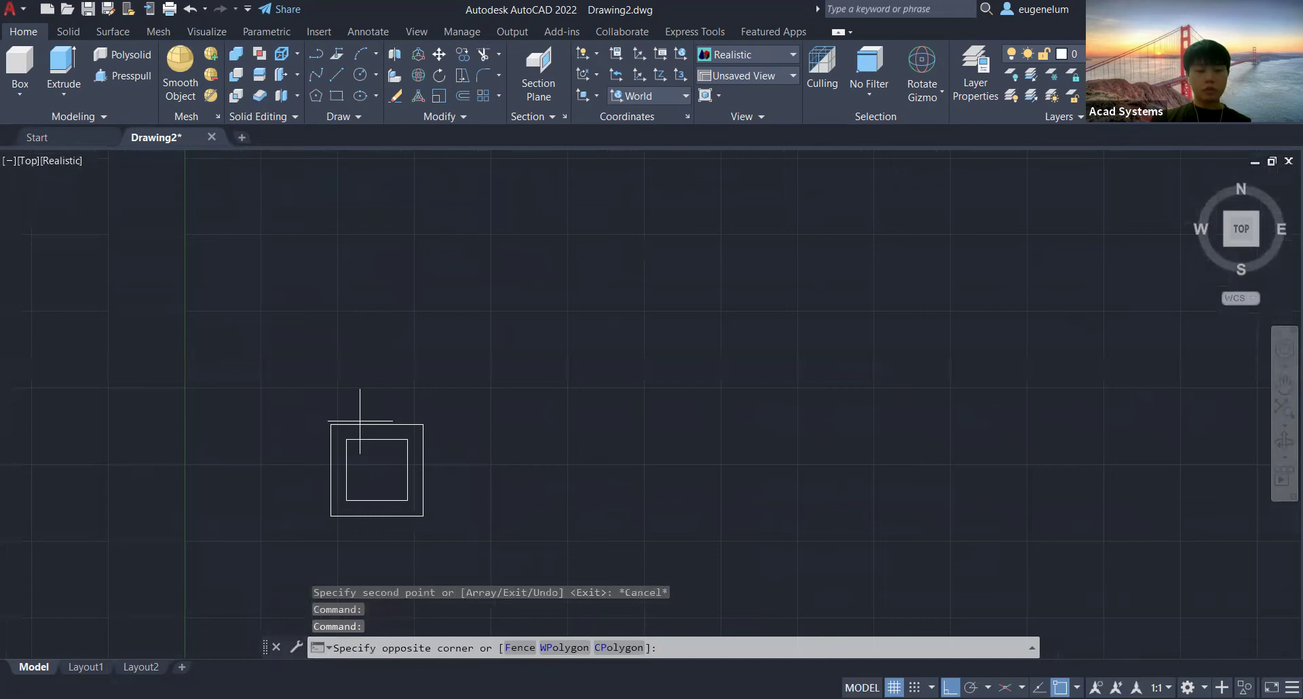
click(361, 422)
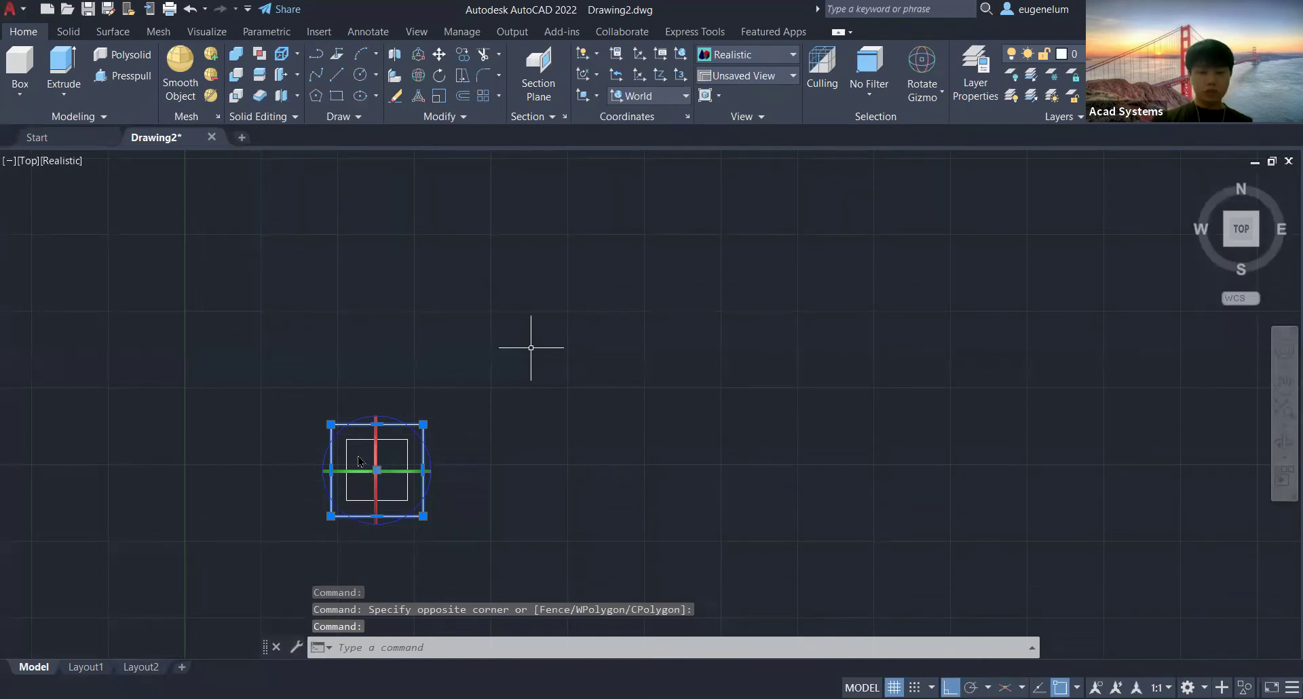
text(m)
key(Return)
click(330, 469)
text(8)
key(Return)
Compare the offset back-leg squares with the shape and position of the finished chair's back legs.
scroll(357, 454, down, 4)
middle_drag(154, 462, 597, 426)
scroll(388, 395, down, 4)
middle_drag(303, 413, 501, 398)
middle_drag(376, 403, 498, 411)
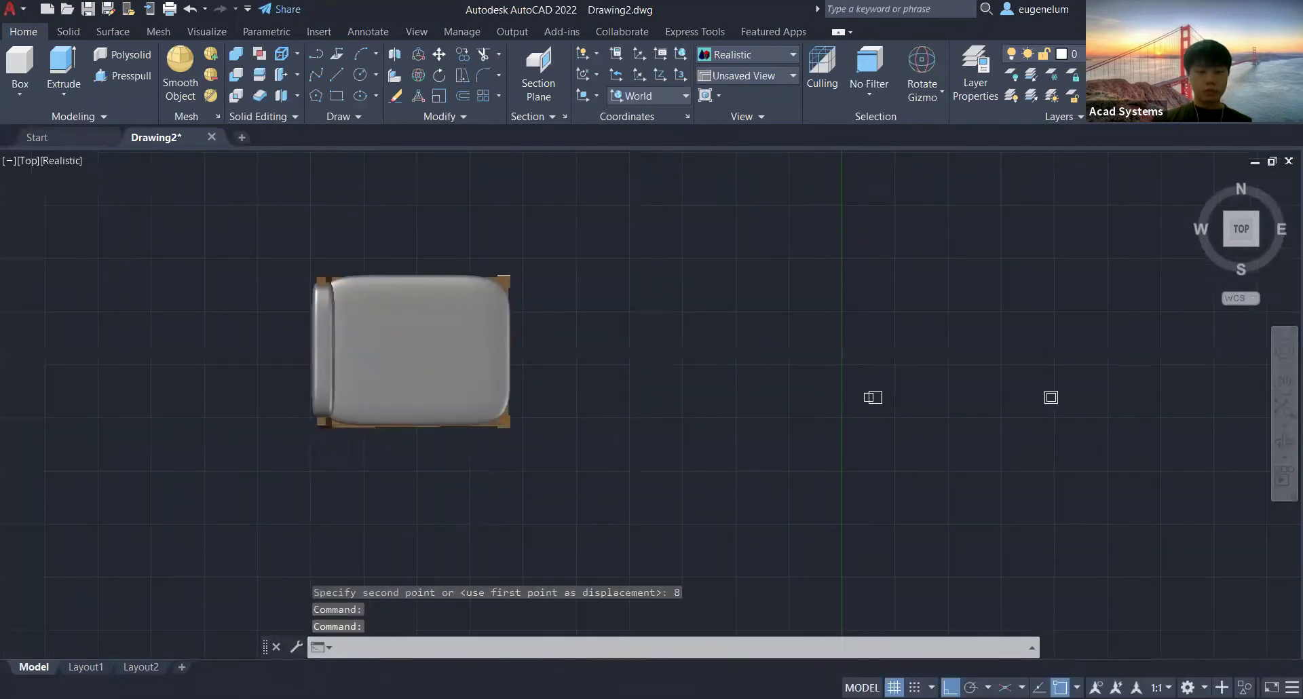
shift+middle_drag(510, 314, 519, 211)
middle_drag(325, 379, 348, 374)
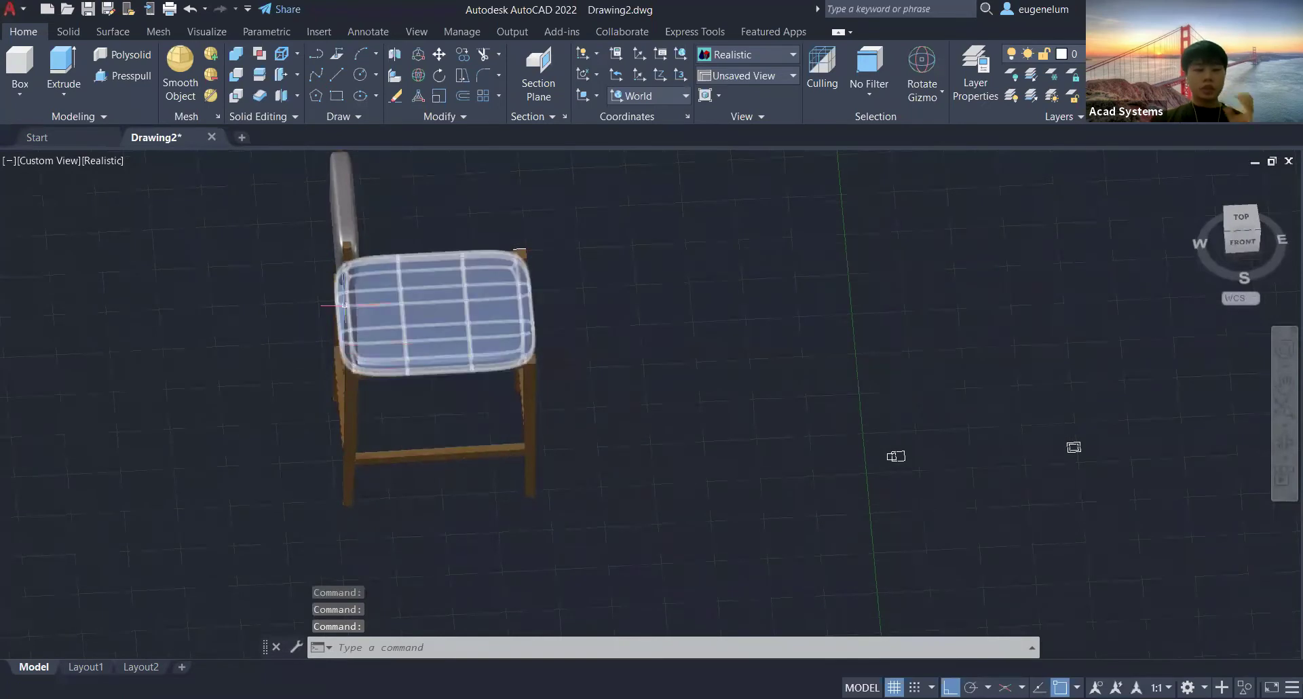
middle_drag(862, 316, 639, 346)
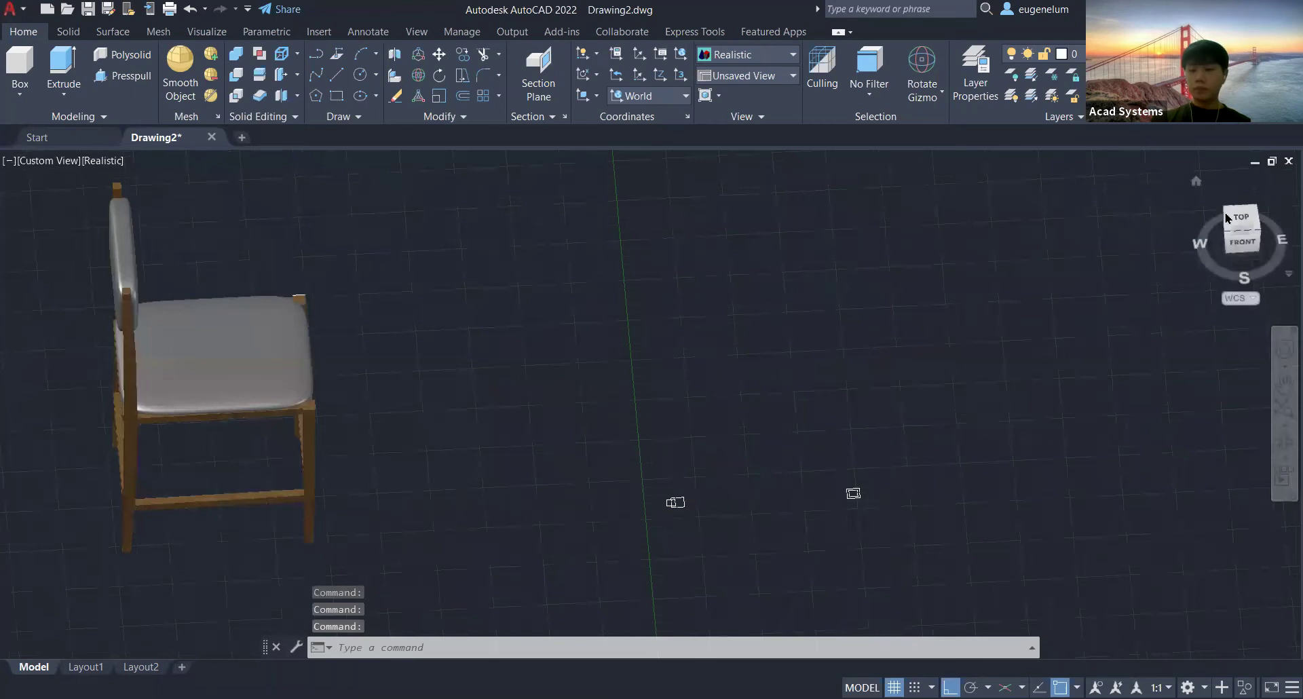
Copy the offset larger square vertically from its centre along +Z, at 230 and 240 units.
click(1247, 228)
scroll(725, 427, up, 8)
middle_drag(920, 410, 613, 439)
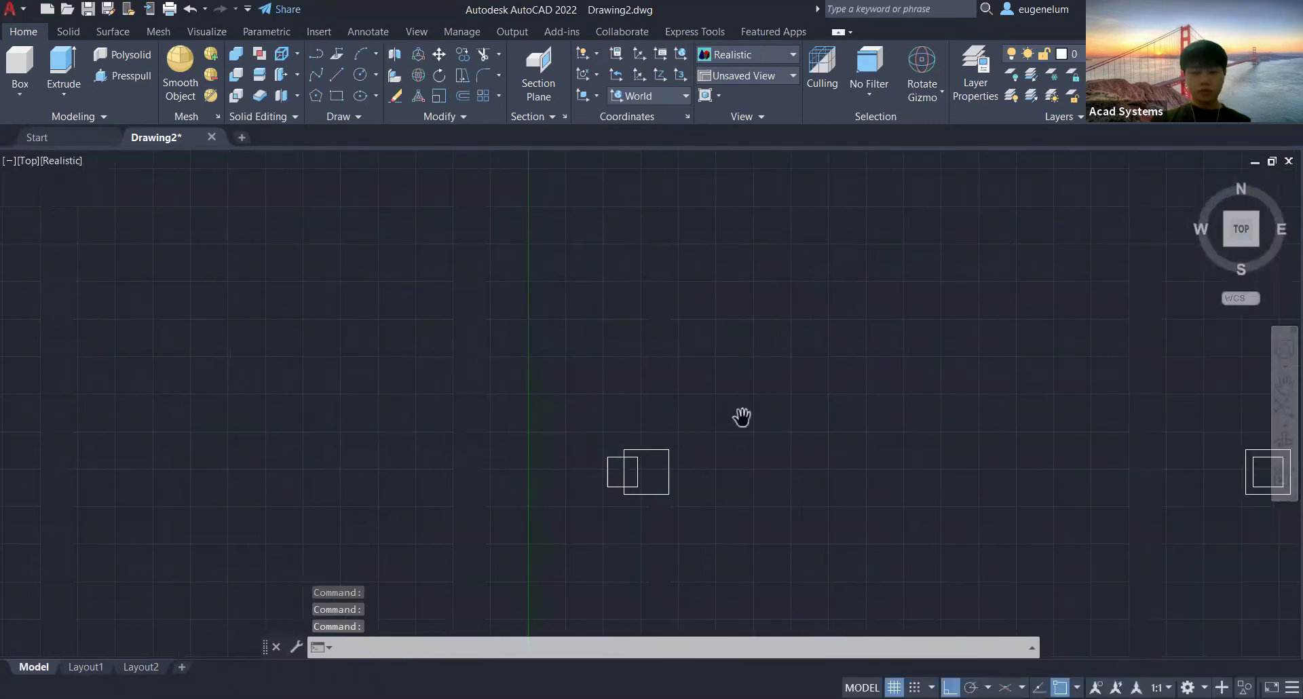
key(Escape)
click(649, 453)
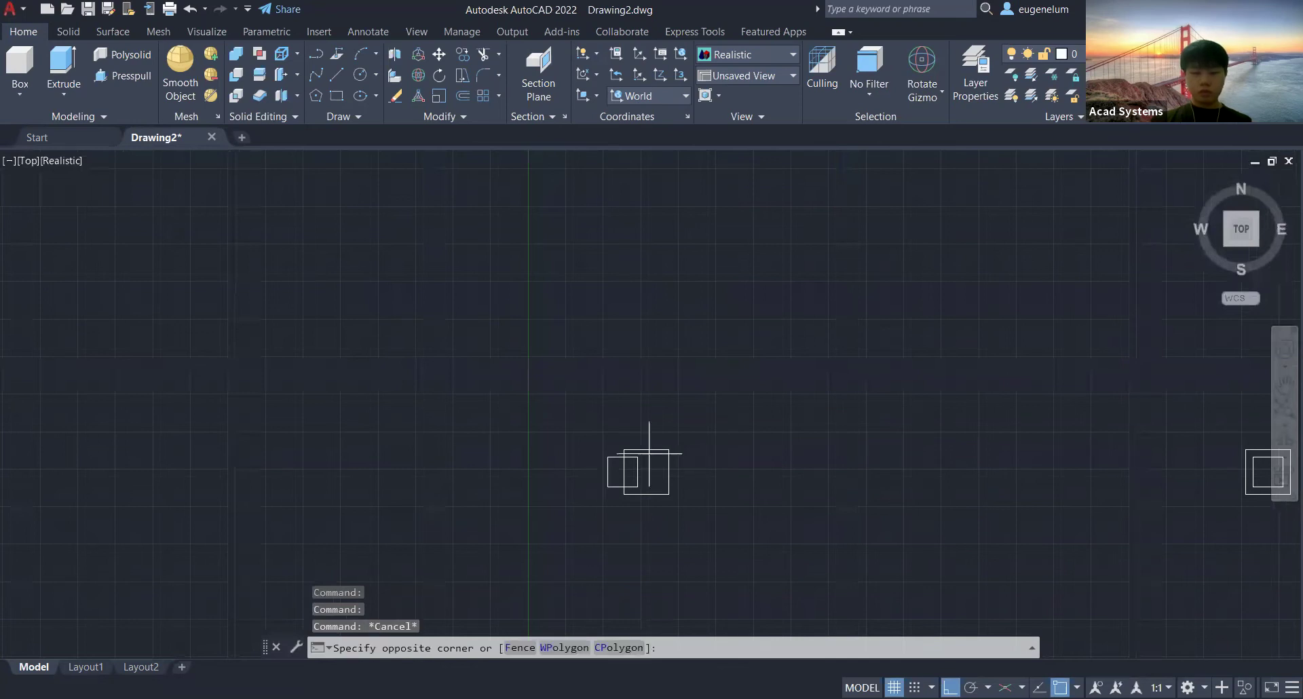
click(649, 452)
text(c)
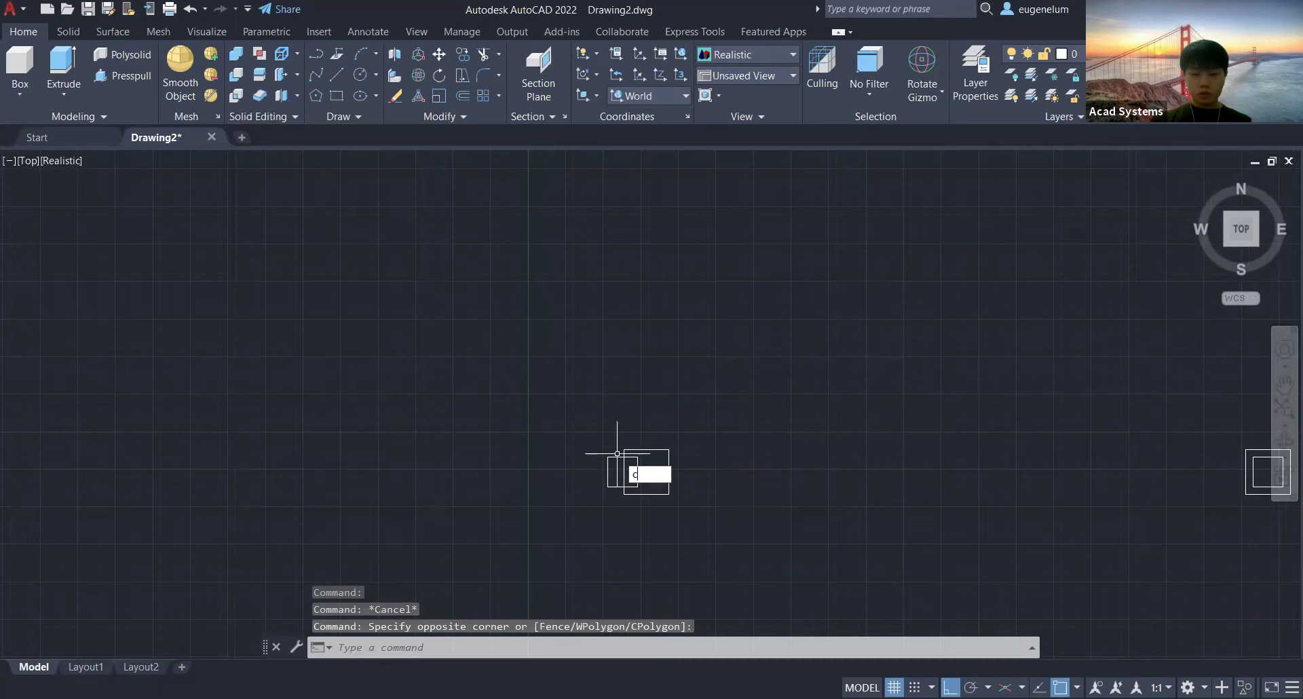
key(Return)
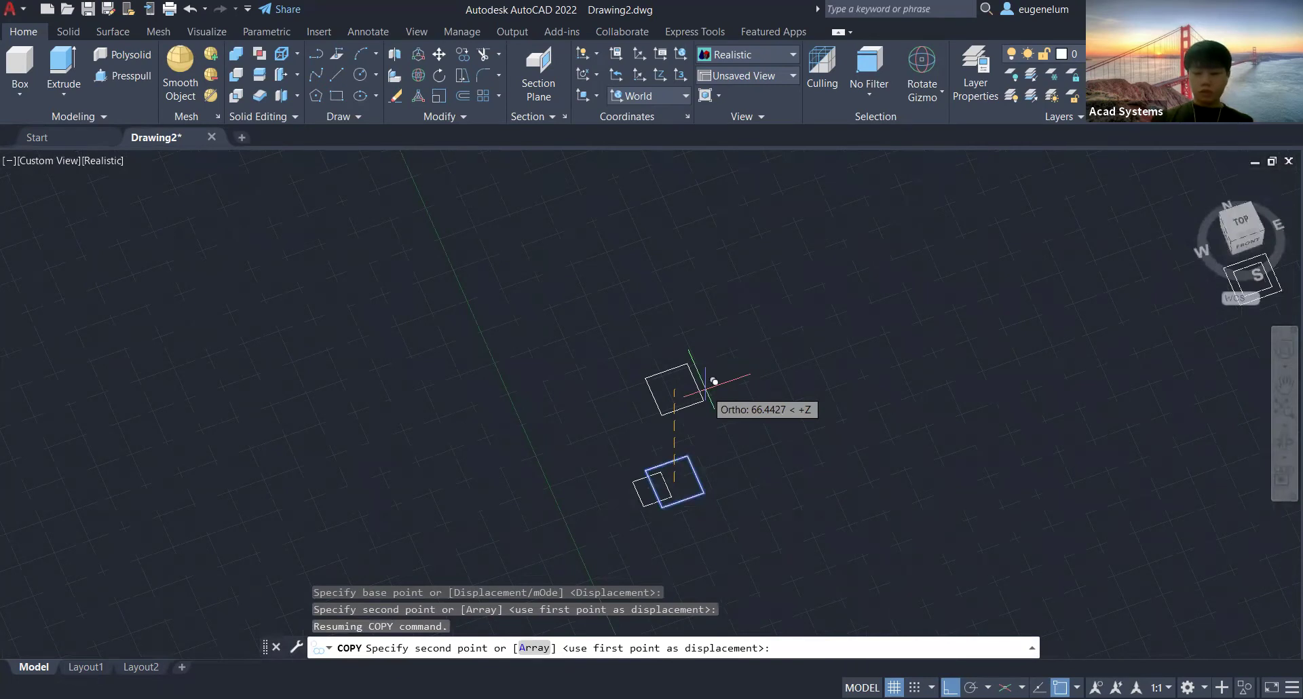
text(230)
key(Return)
text(240)
key(Return)
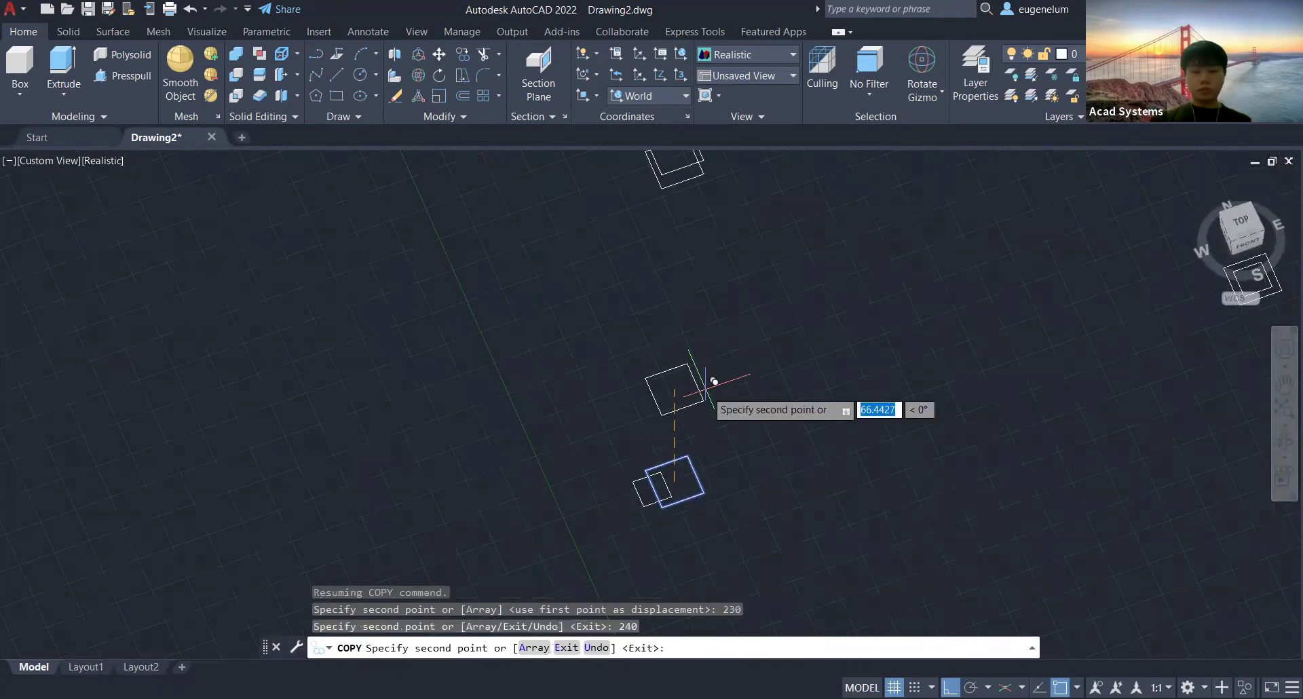
key(Escape)
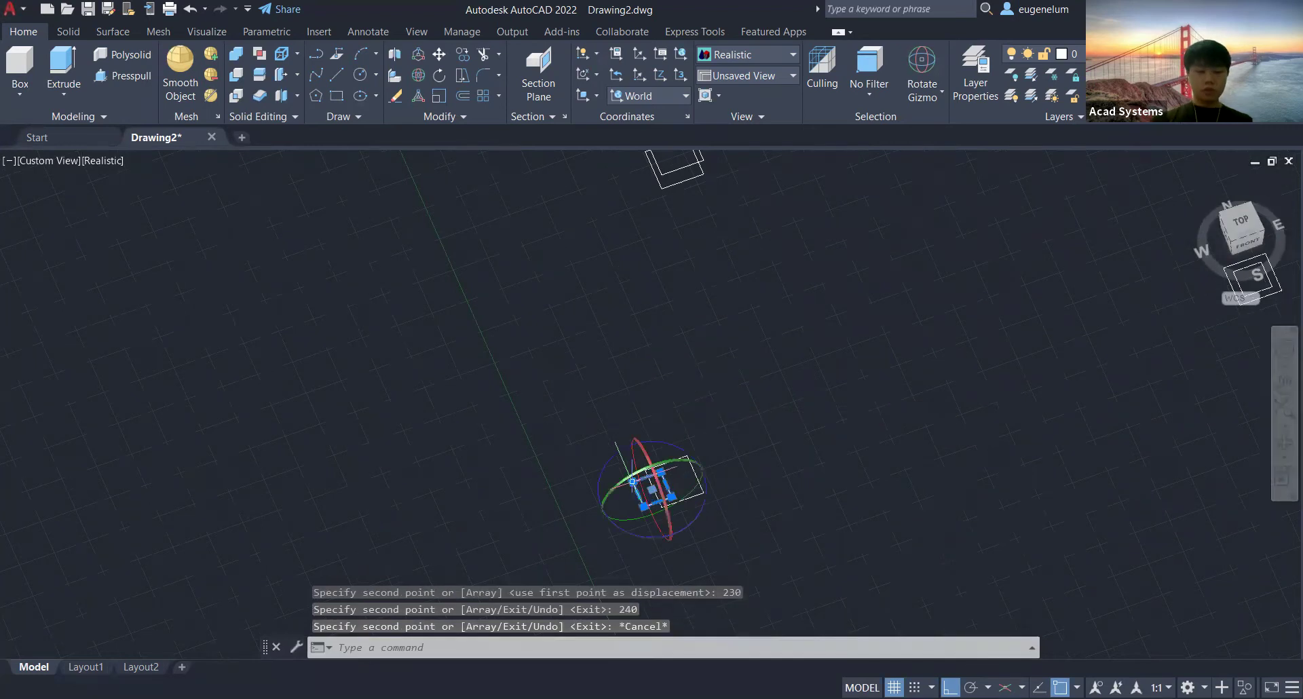
click(634, 481)
text(CO)
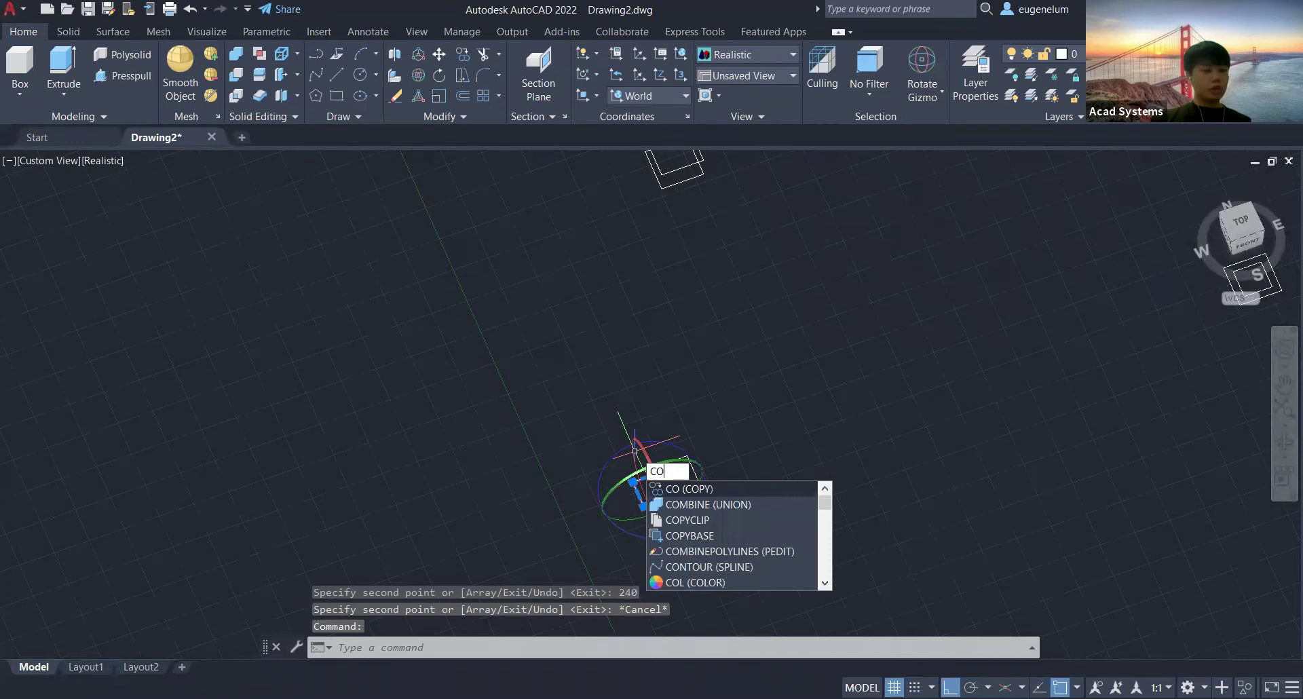
key(Return)
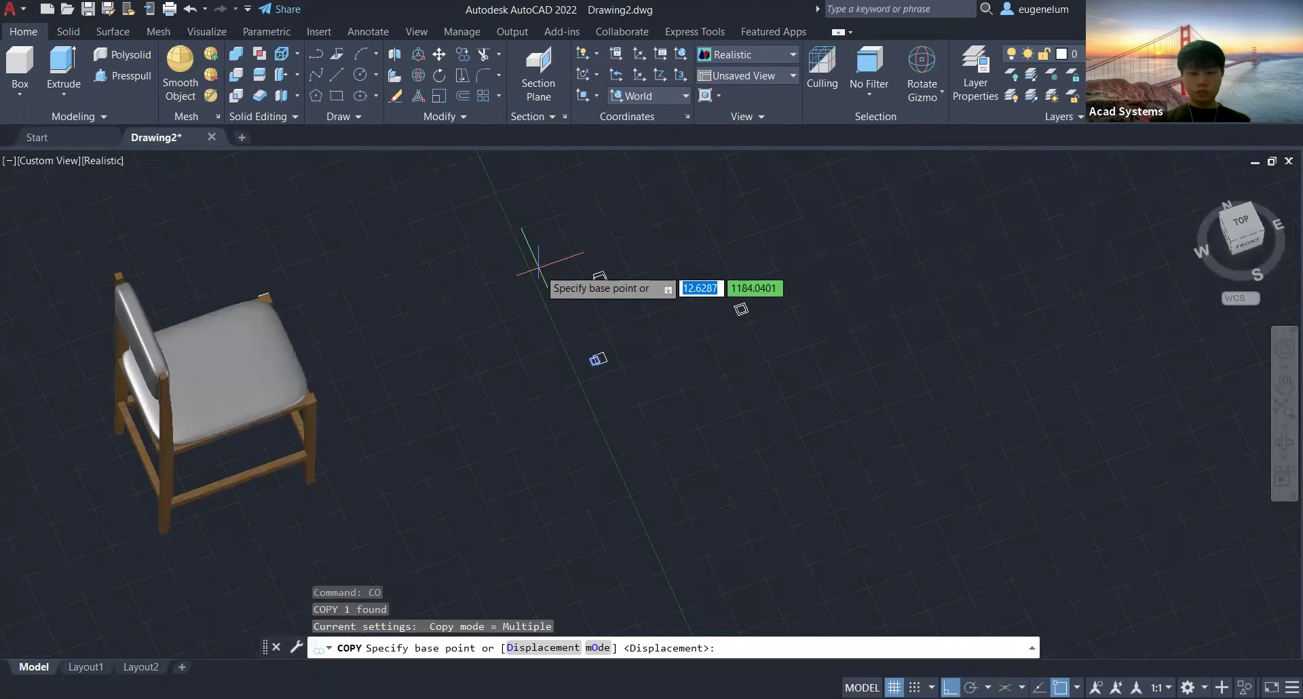
text(460)
key(Return)
key(Escape)
Copy the back leg's small square from its centre 460 units up along +Z.
scroll(546, 331, up, 5)
scroll(546, 332, down, 13)
middle_drag(514, 291, 467, 386)
scroll(471, 391, up, 8)
middle_drag(567, 365, 465, 286)
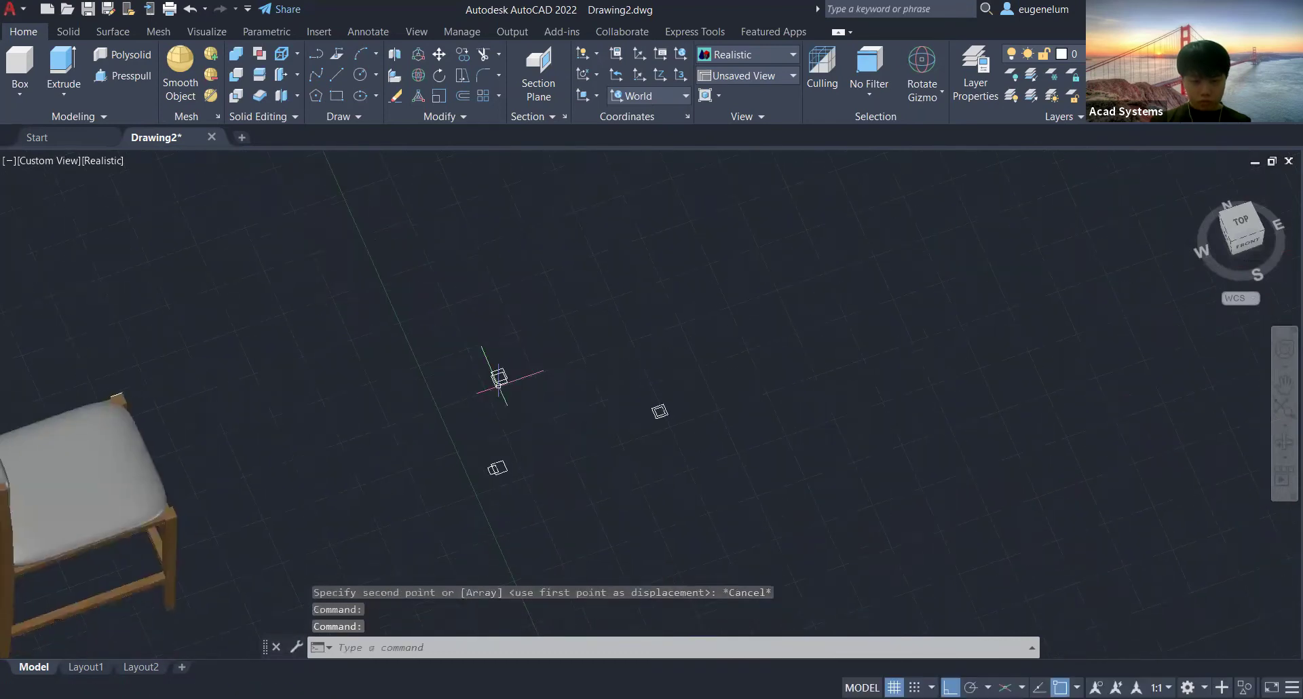
scroll(496, 402, up, 8)
middle_drag(481, 429, 497, 329)
click(476, 578)
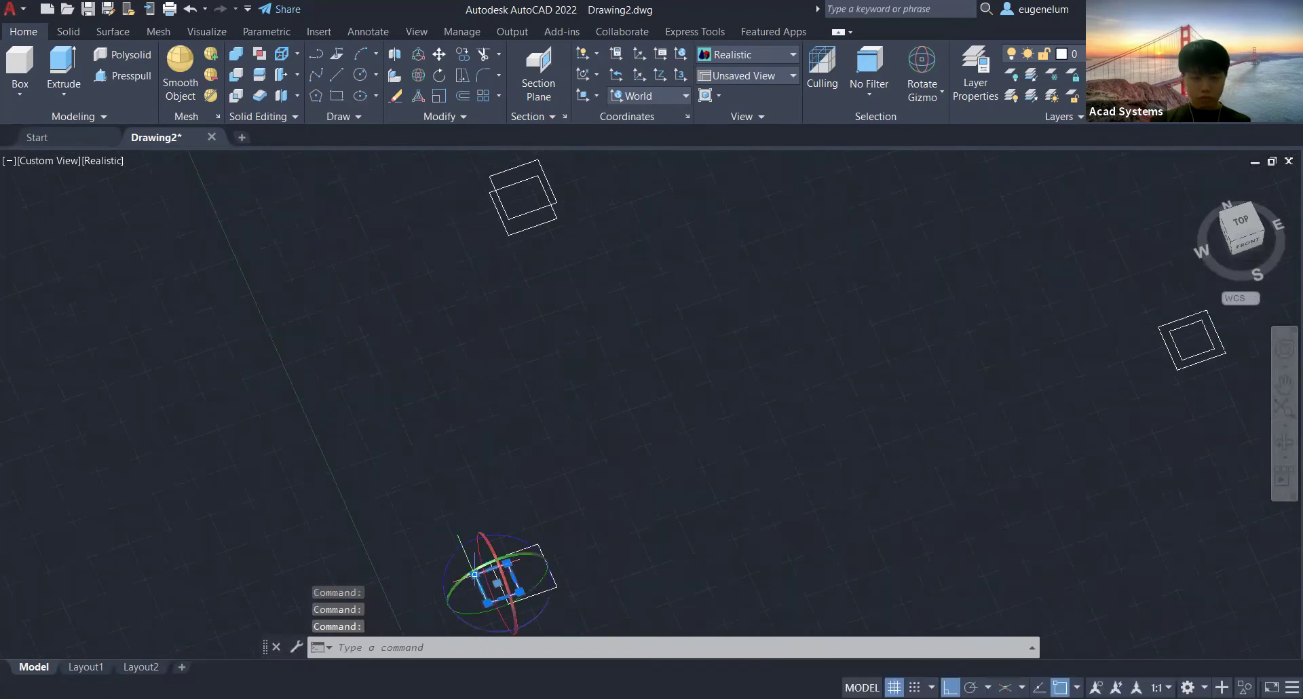
text(CO)
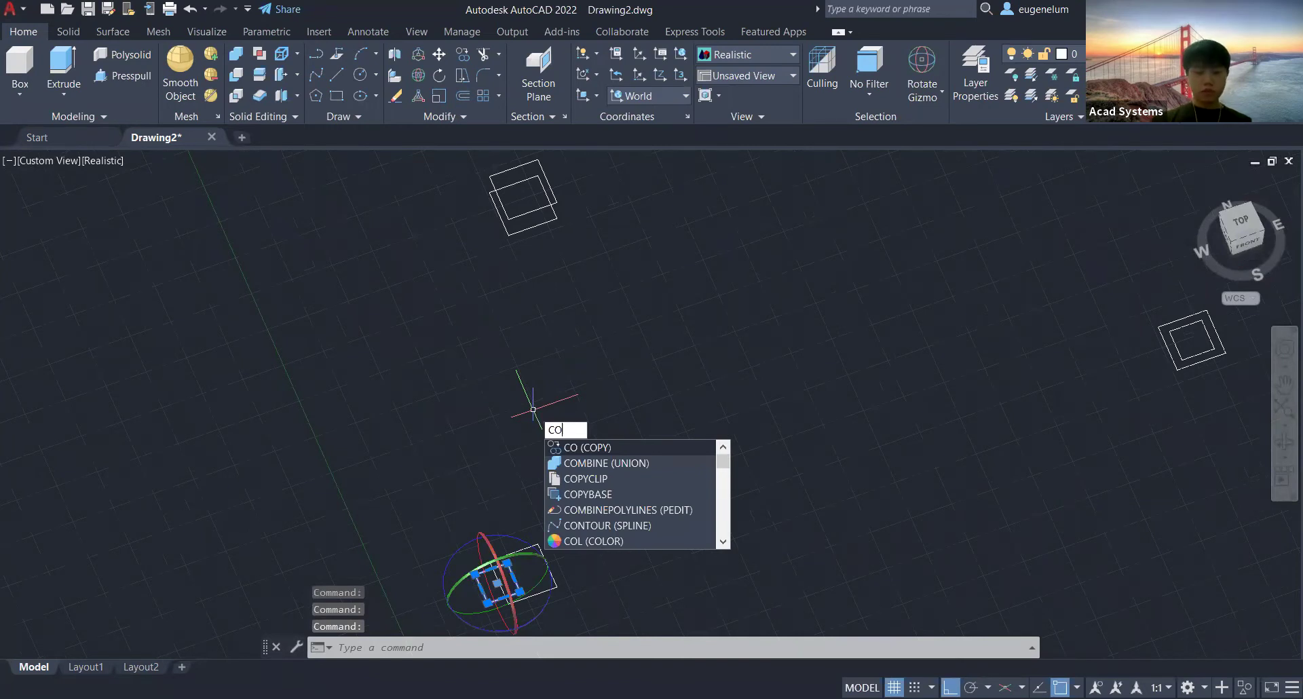
key(Return)
click(497, 582)
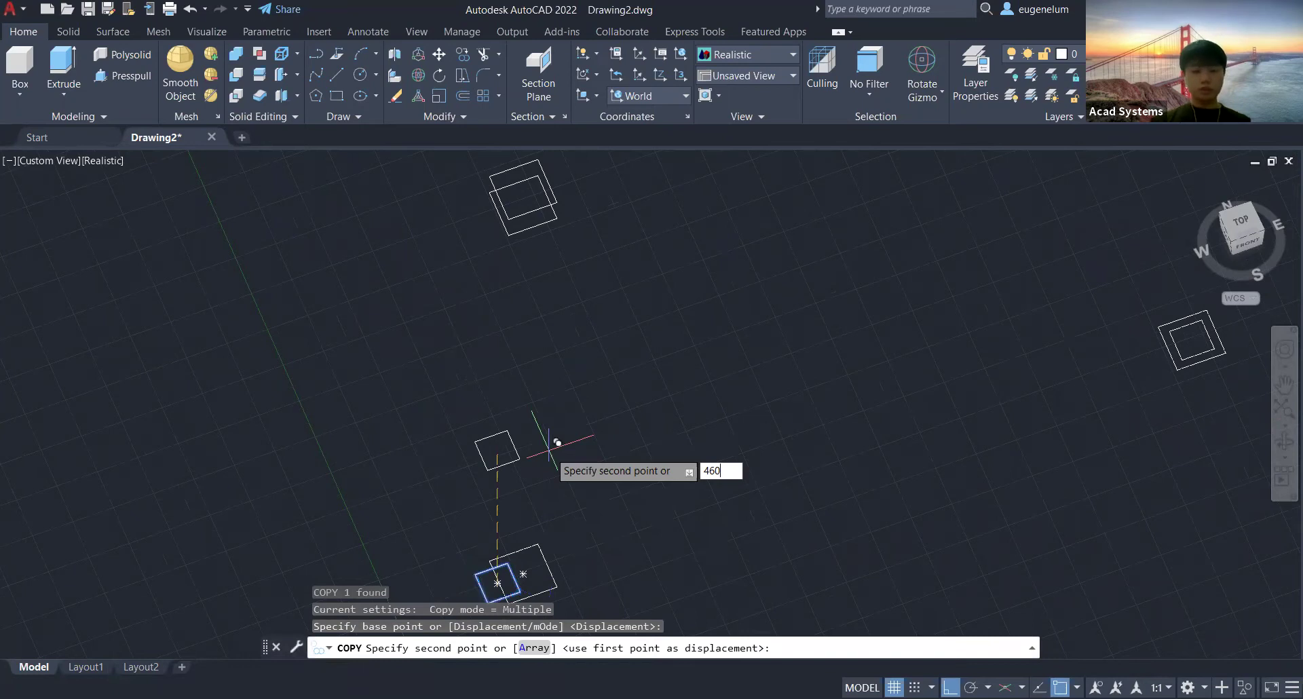
key(Return)
key(Escape)
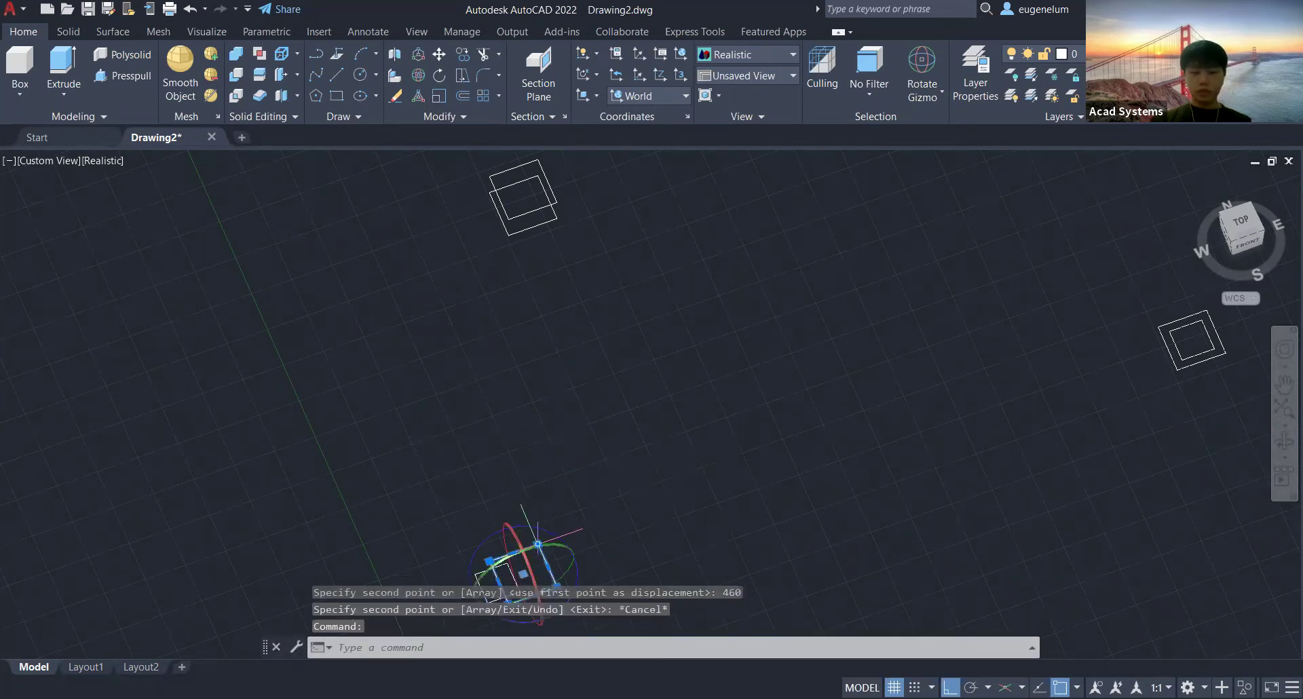
Delete the larger square at the back leg's base and move the front leg's larger square 240 units along +Z.
key(Delete)
middle_drag(827, 413, 475, 476)
click(805, 391)
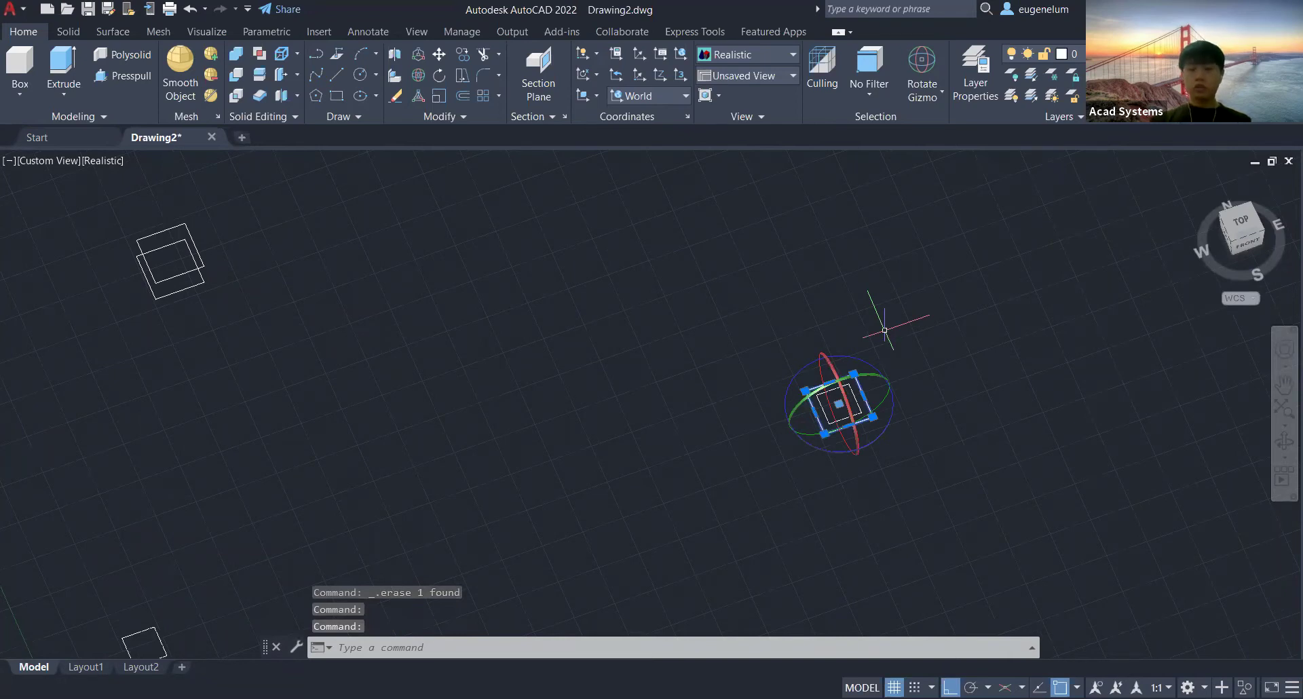
text(m)
key(Return)
click(838, 404)
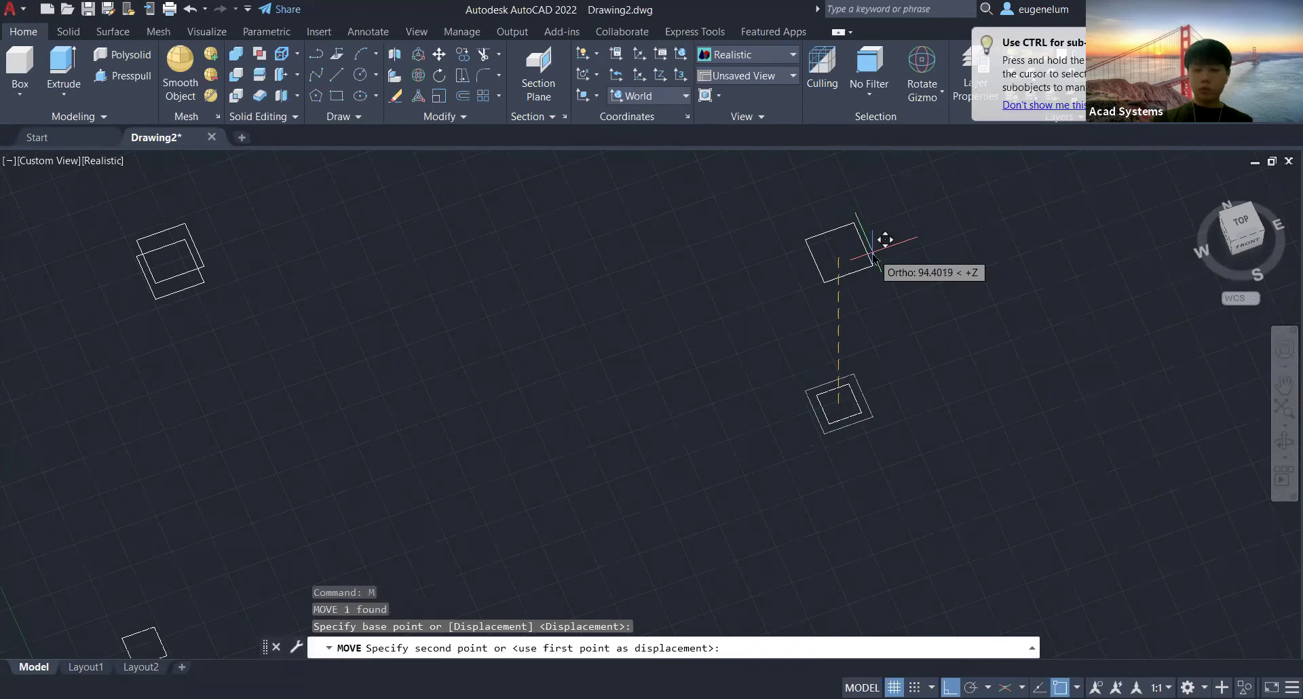
text(240)
key(Return)
key(Escape)
Loft the back leg through its four stacked squares and the front leg through its two squares, using cross sections only.
scroll(885, 239, down, 3)
scroll(841, 251, down, 4)
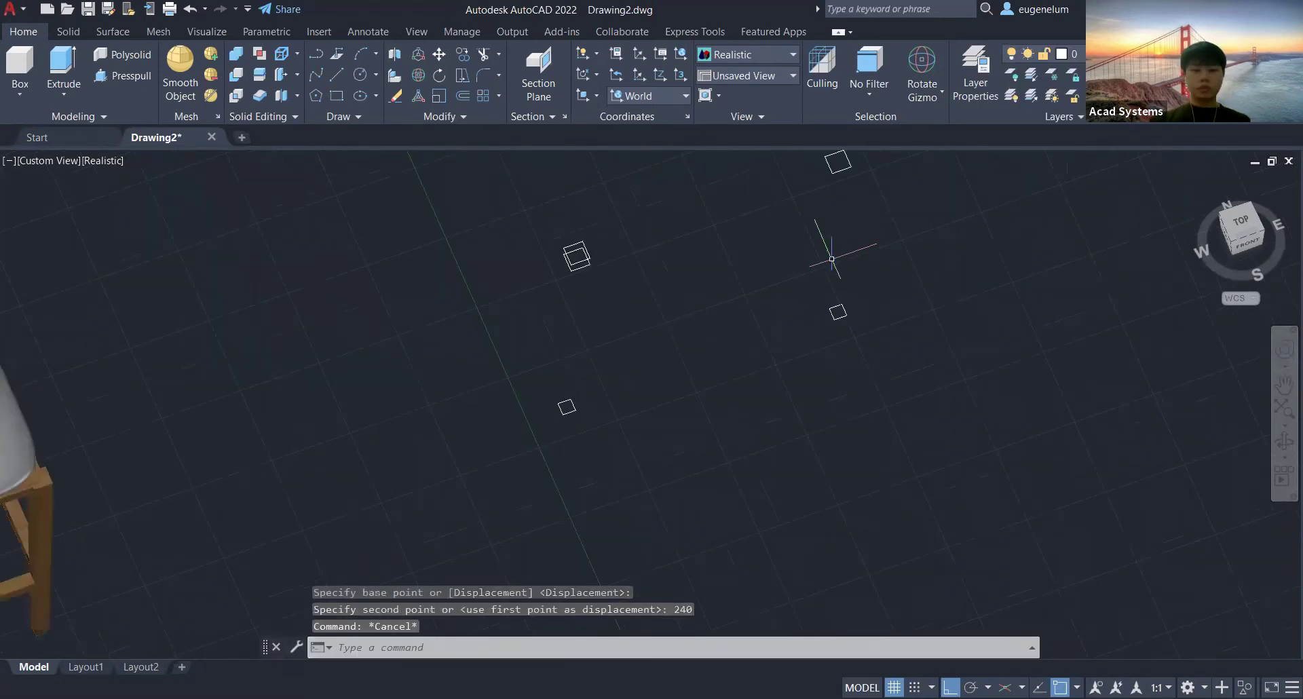
middle_drag(904, 243, 697, 265)
scroll(591, 279, down, 2)
scroll(496, 326, up, 2)
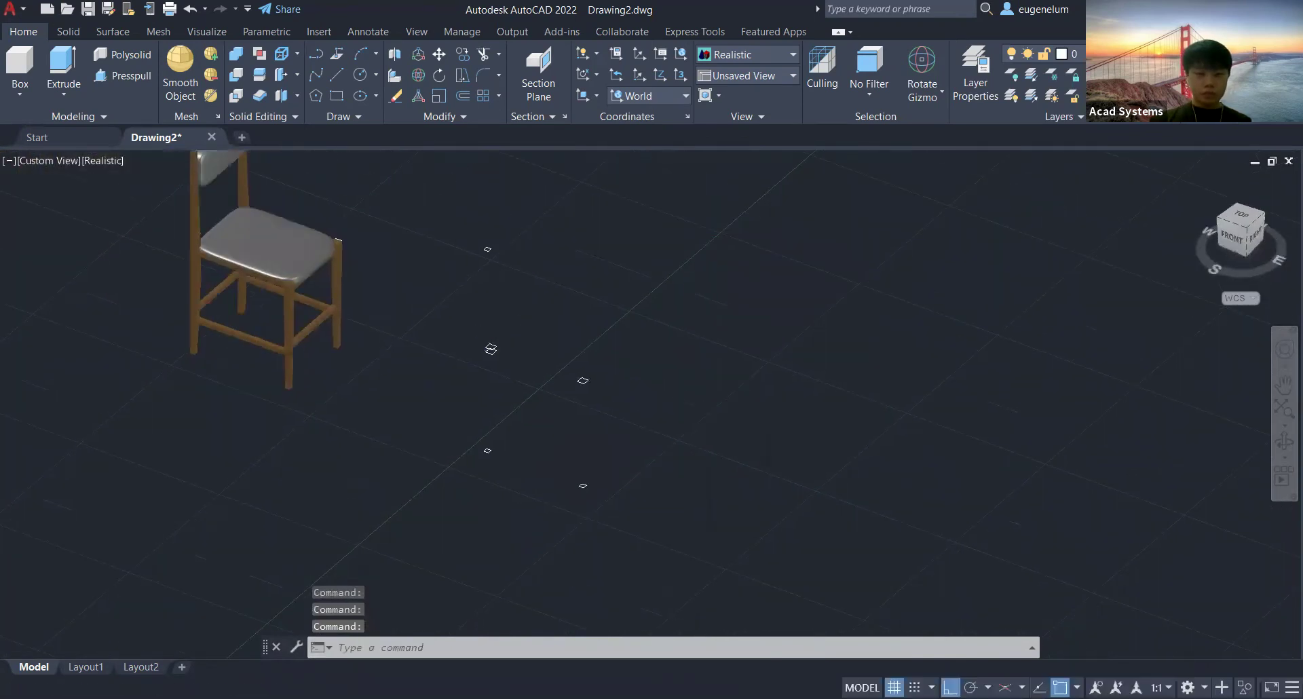
text(LOFT)
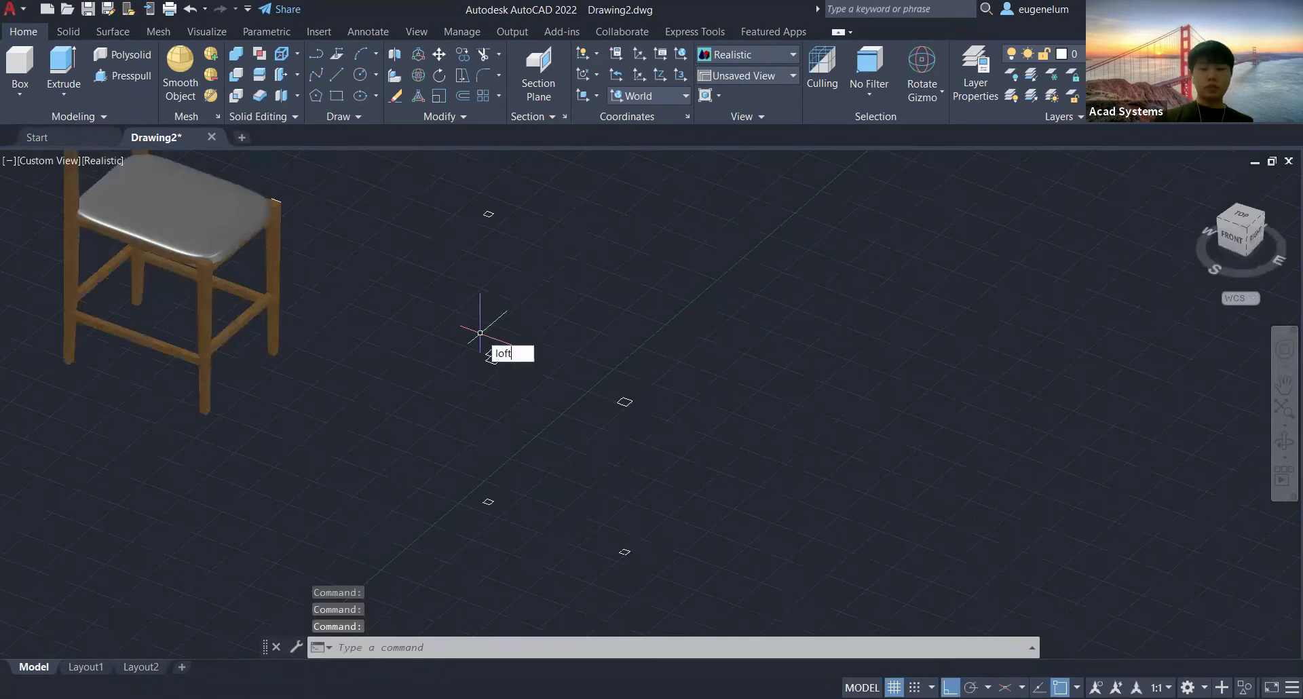
key(Return)
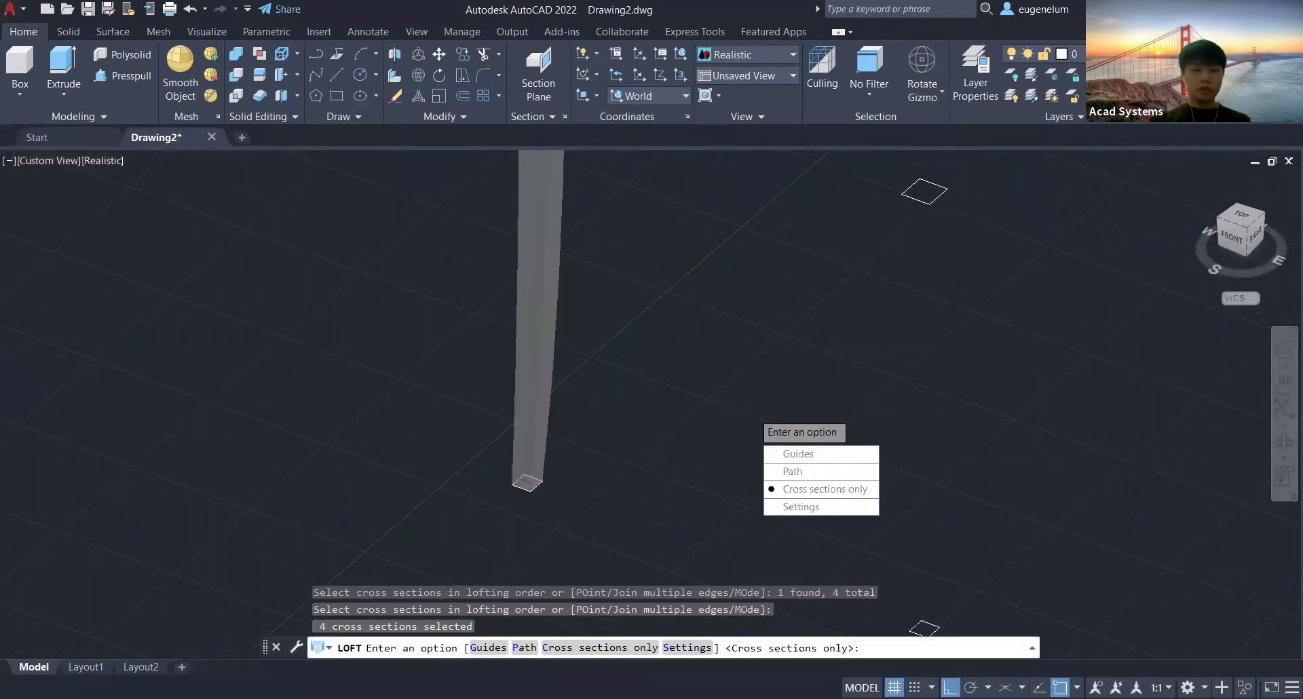
key(Escape)
scroll(750, 402, down, 3)
scroll(745, 405, down, 2)
middle_drag(802, 367, 635, 347)
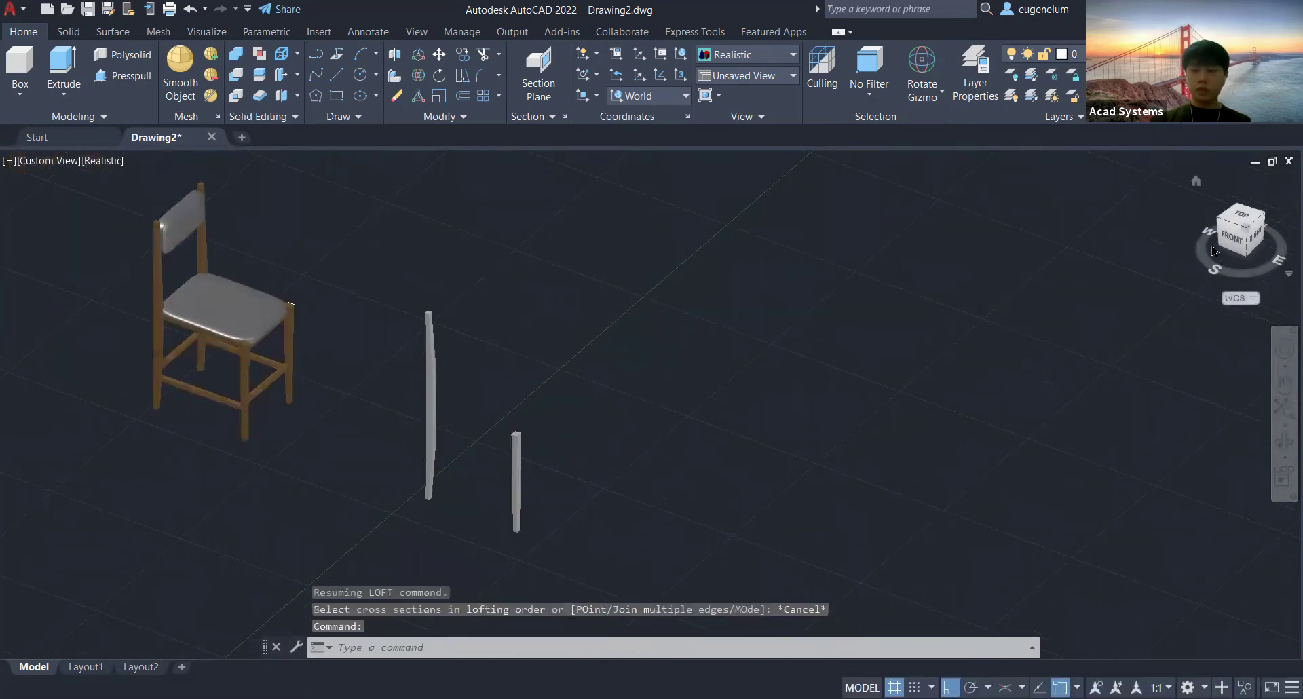
Copy both lofted legs 165 units in the 90° direction in the top view to form the opposite pair.
click(1251, 222)
middle_drag(867, 401, 627, 359)
key(Escape)
scroll(570, 375, up, 3)
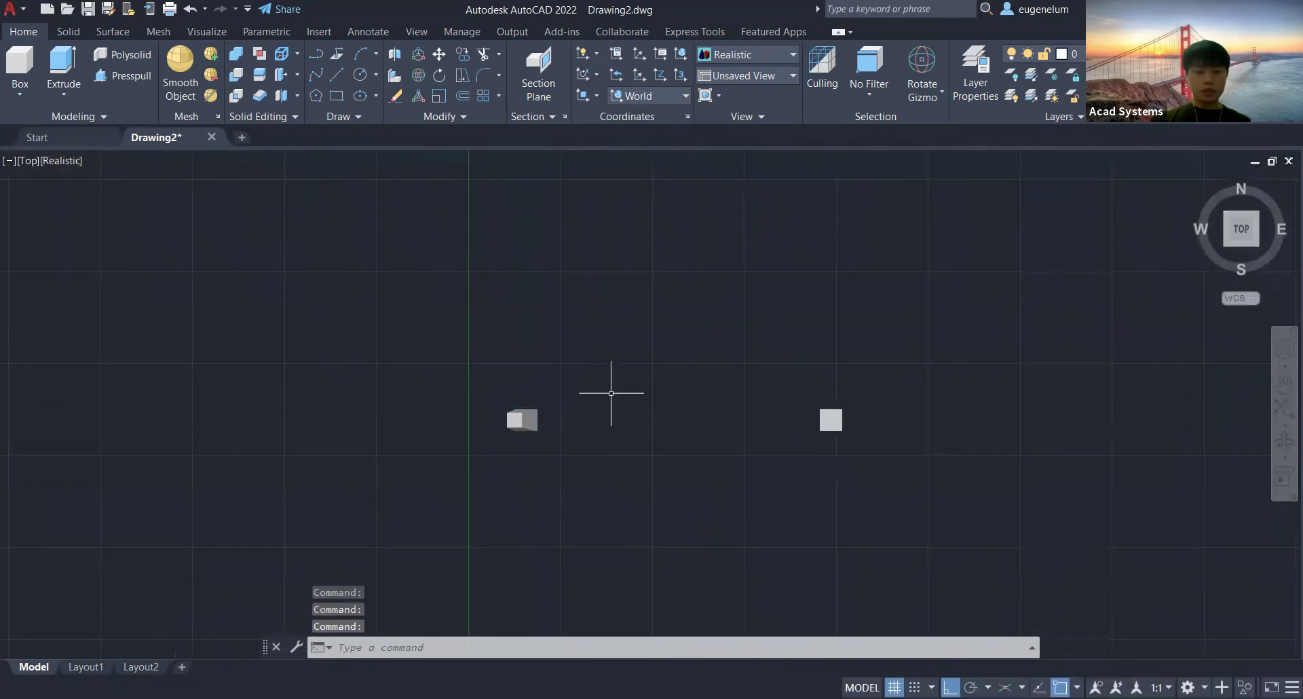
text(co)
key(Return)
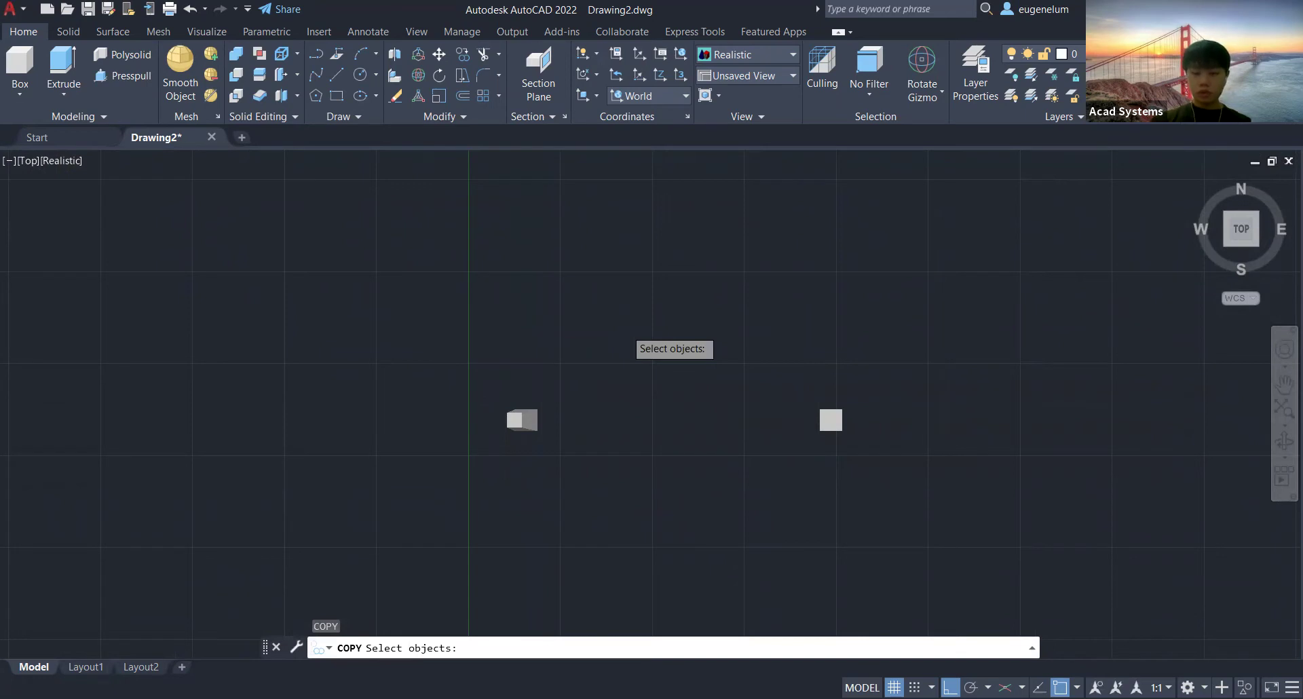
click(522, 420)
click(831, 420)
key(Return)
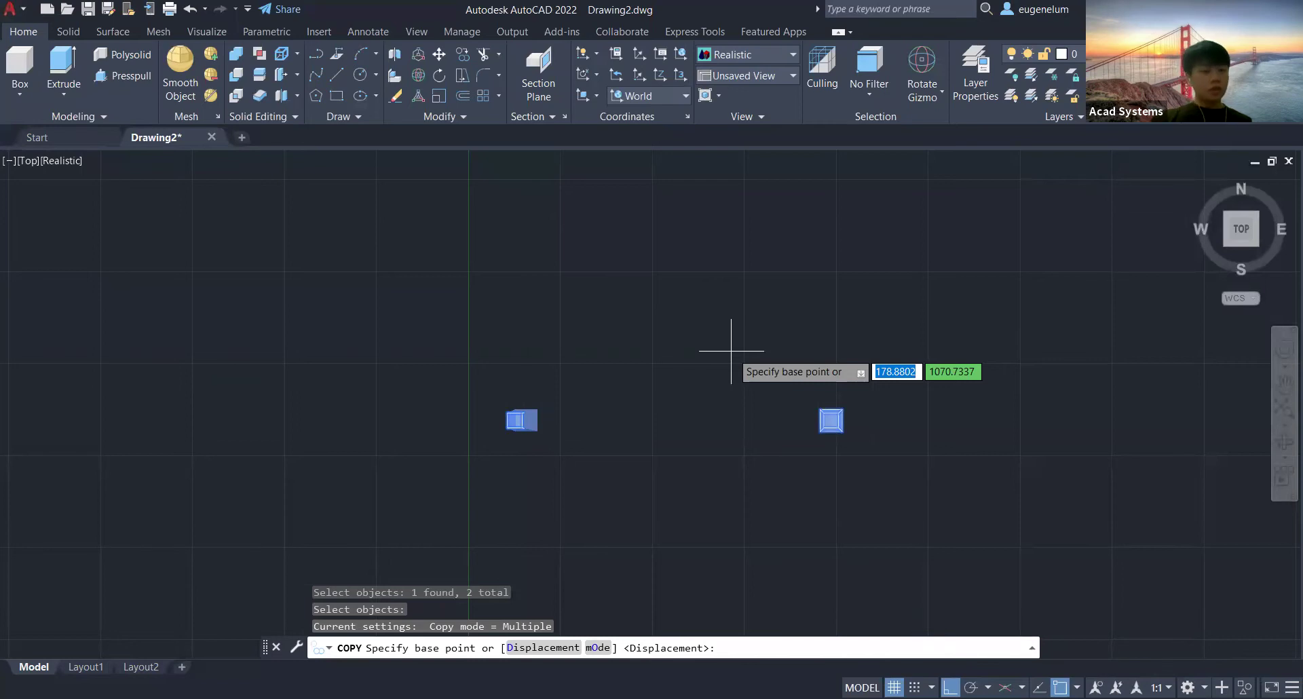
scroll(829, 421, up, 2)
click(819, 410)
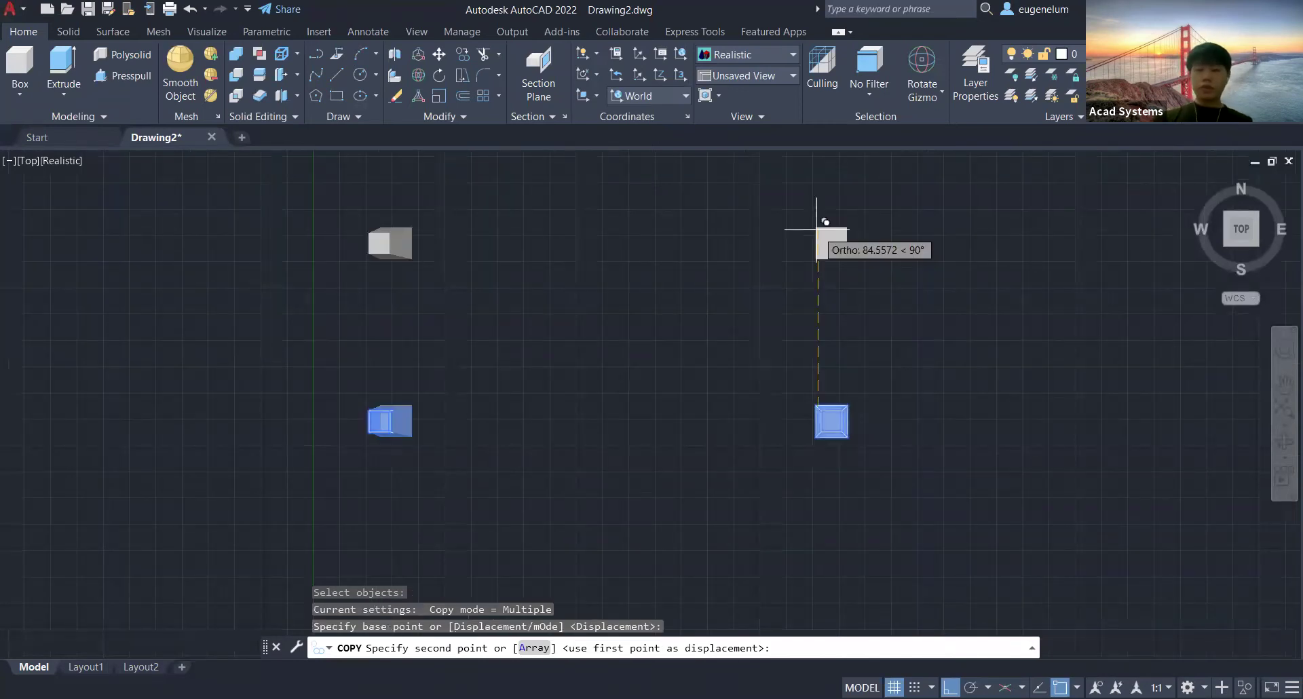
text(165)
key(Return)
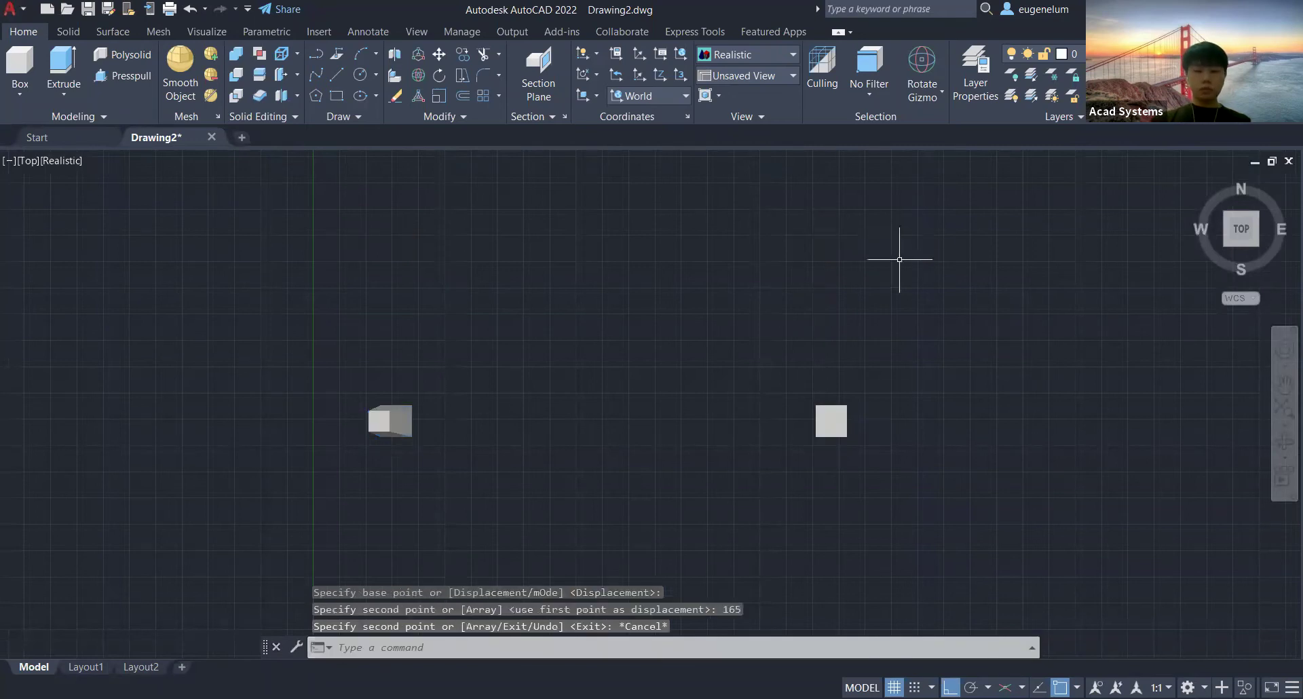
key(Escape)
Compare the four lofted legs with those of the finished chair from several angles.
middle_drag(882, 249, 868, 330)
scroll(868, 331, down, 4)
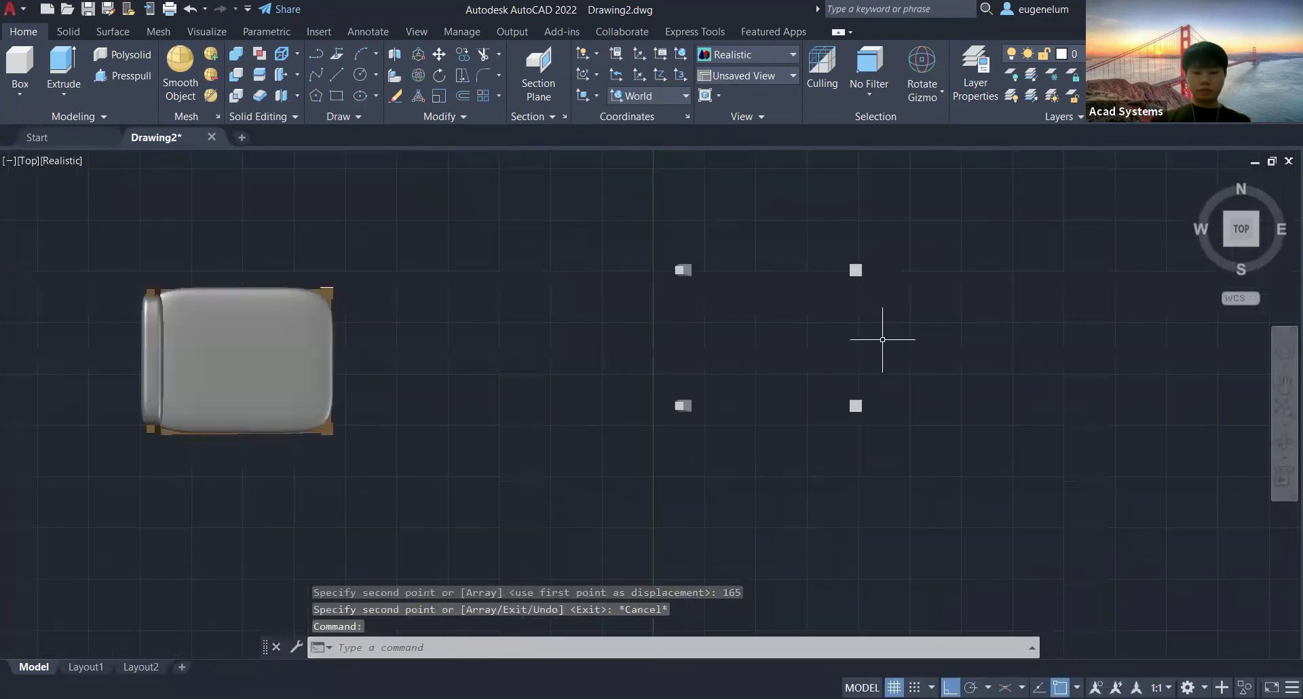
shift+middle_drag(805, 291, 828, 220)
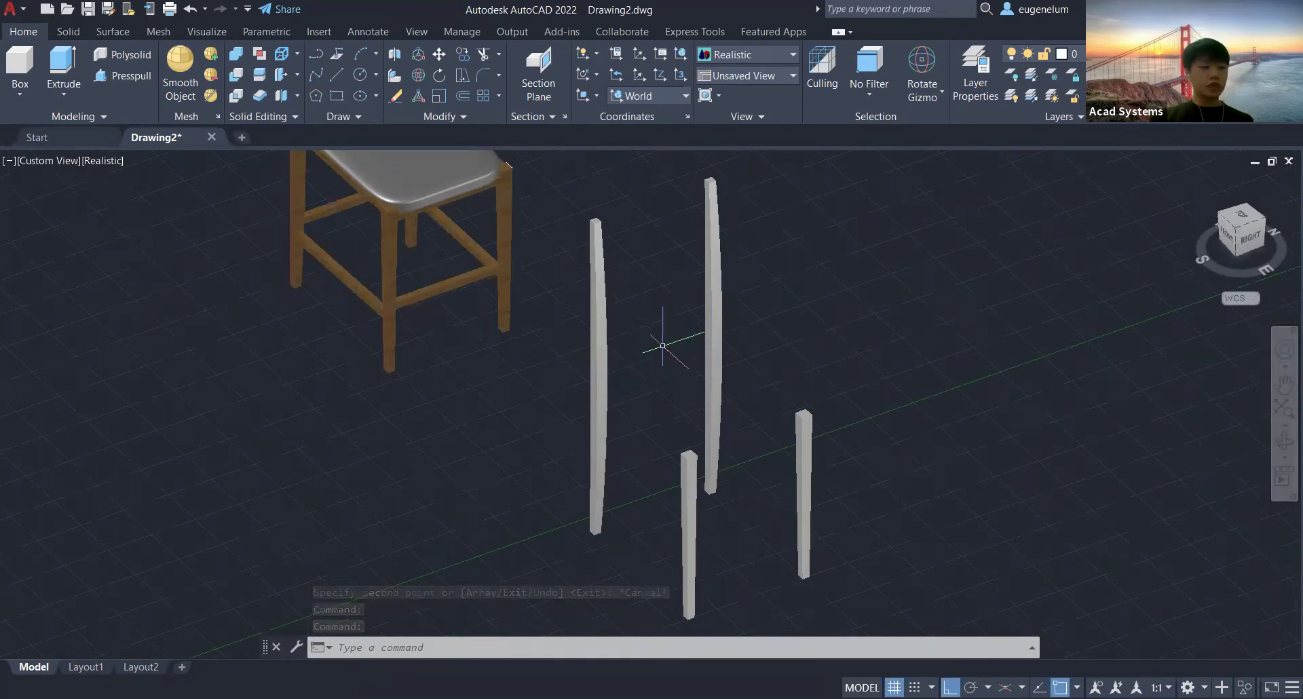
middle_drag(666, 352, 564, 359)
middle_drag(479, 372, 554, 422)
shift+middle_drag(420, 399, 561, 351)
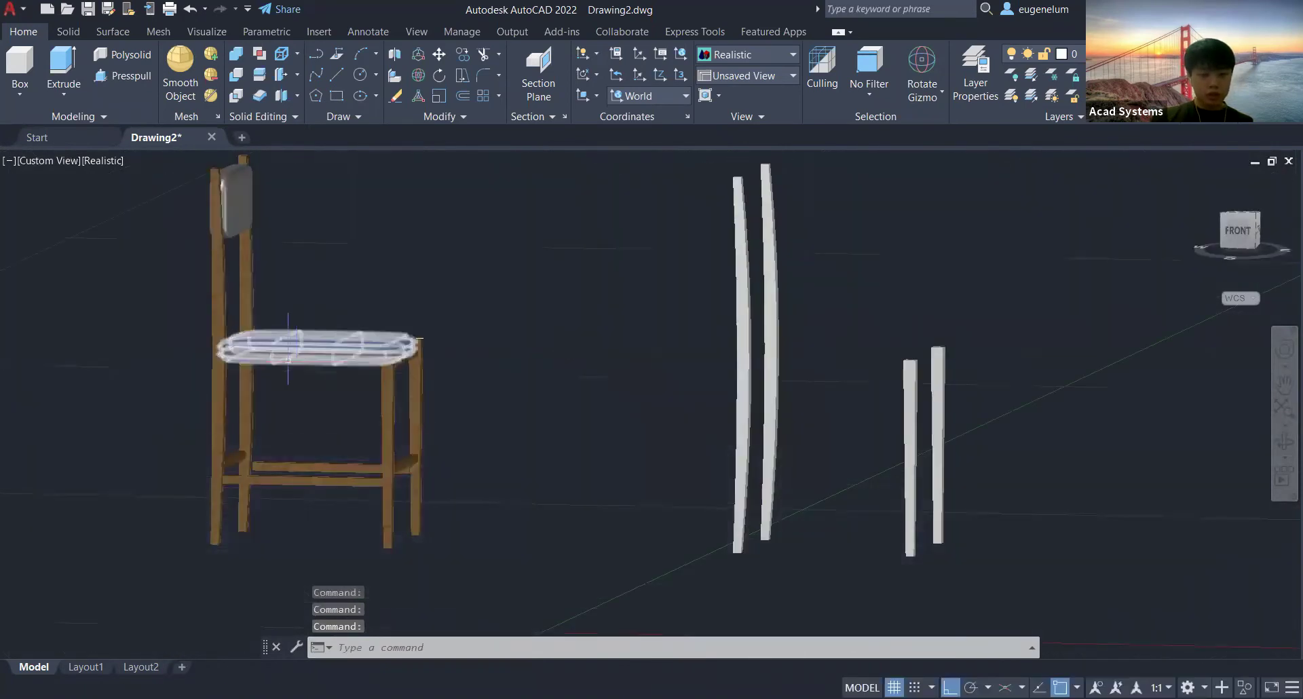
Examine the seat rails and lower stretchers that join the legs of the finished chair.
scroll(305, 428, up, 5)
click(279, 222)
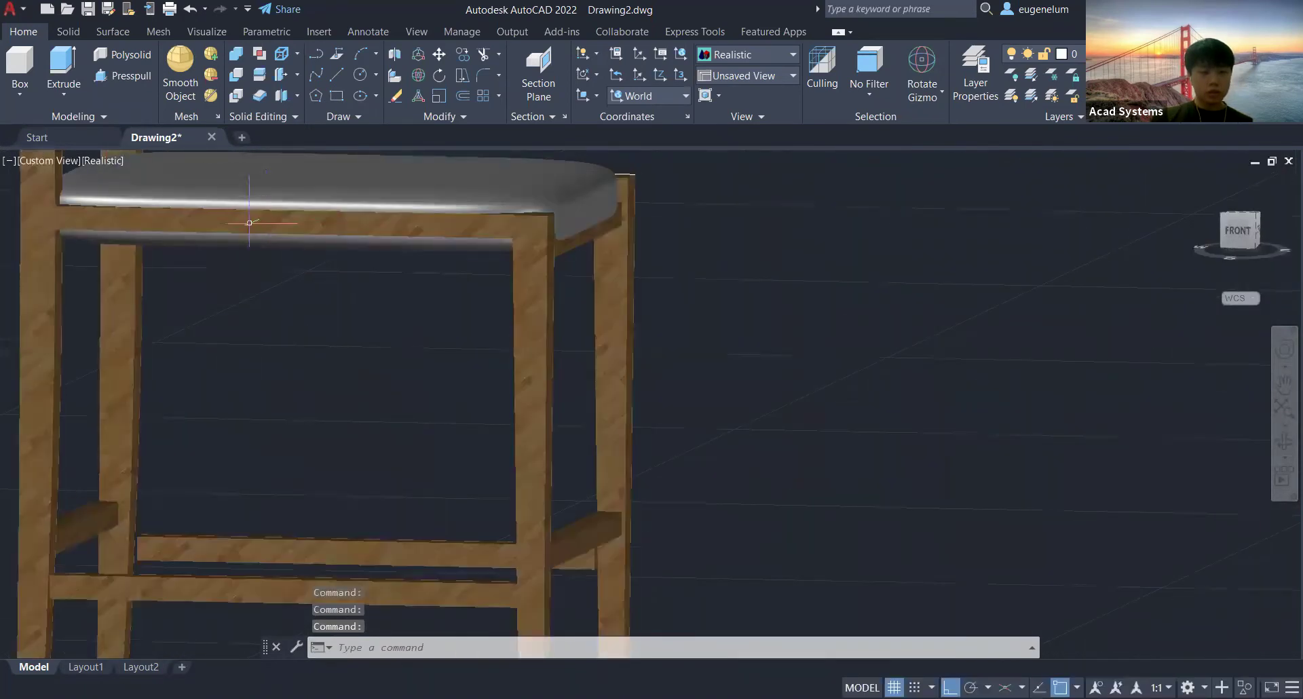
key(Escape)
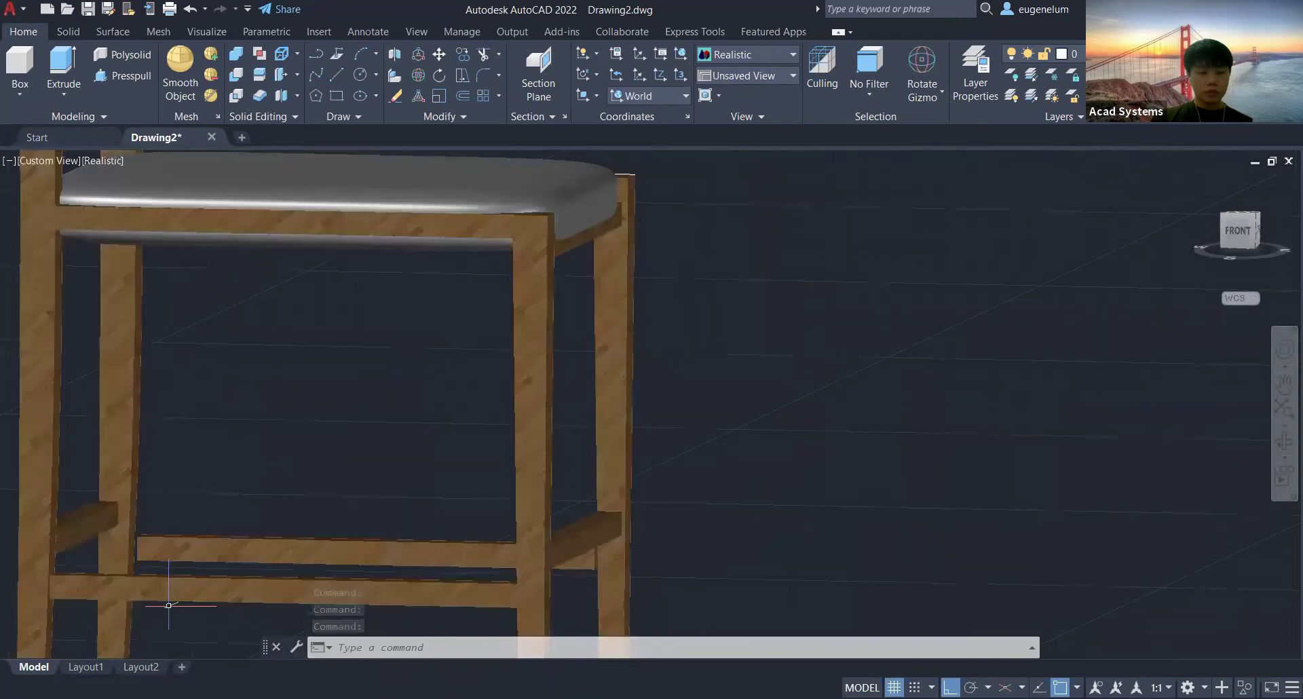
middle_drag(1041, 387, 601, 374)
scroll(991, 361, down, 5)
scroll(910, 378, down, 3)
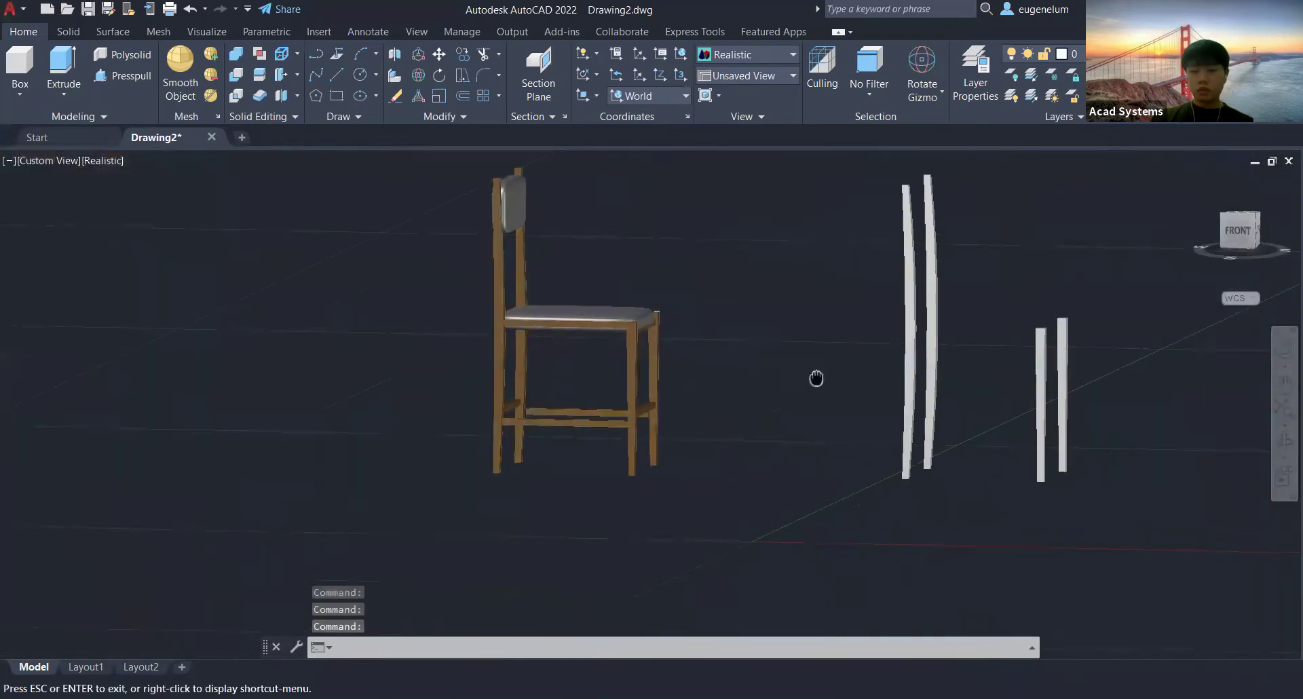
middle_drag(910, 378, 739, 380)
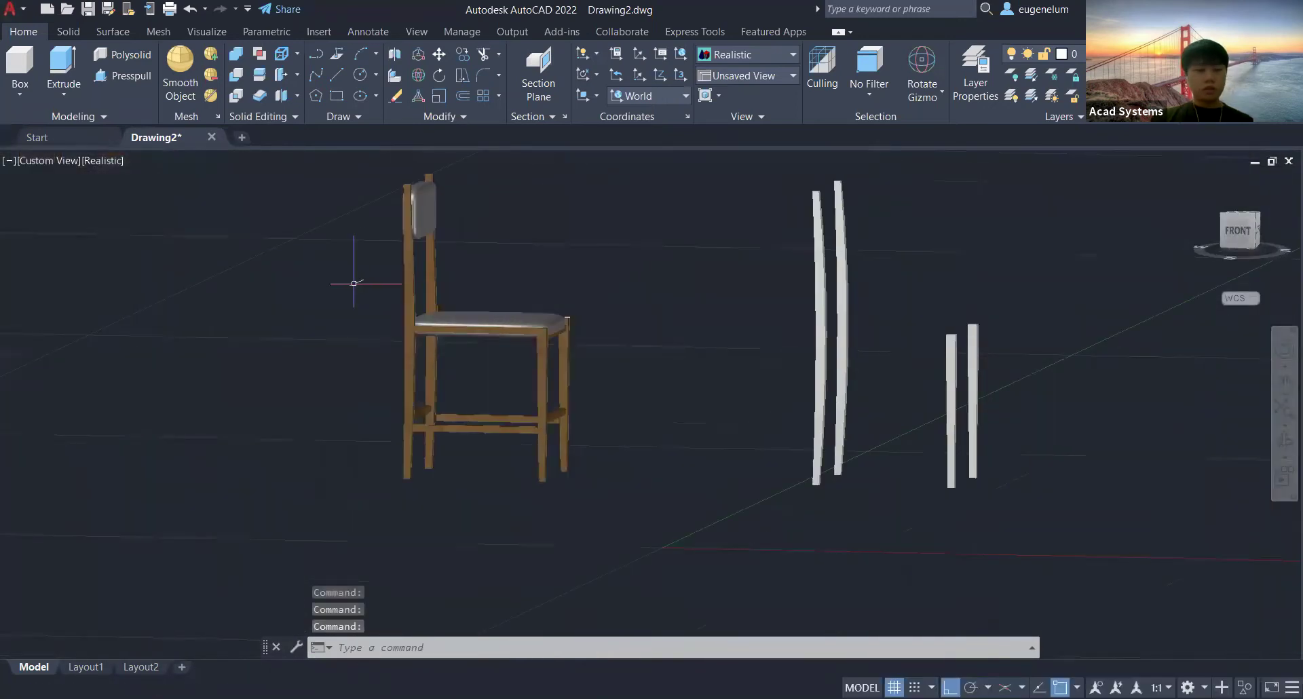
Switch the viewport to the Wireframe visual style and compare the new legs with the finished chair from the right side.
click(110, 163)
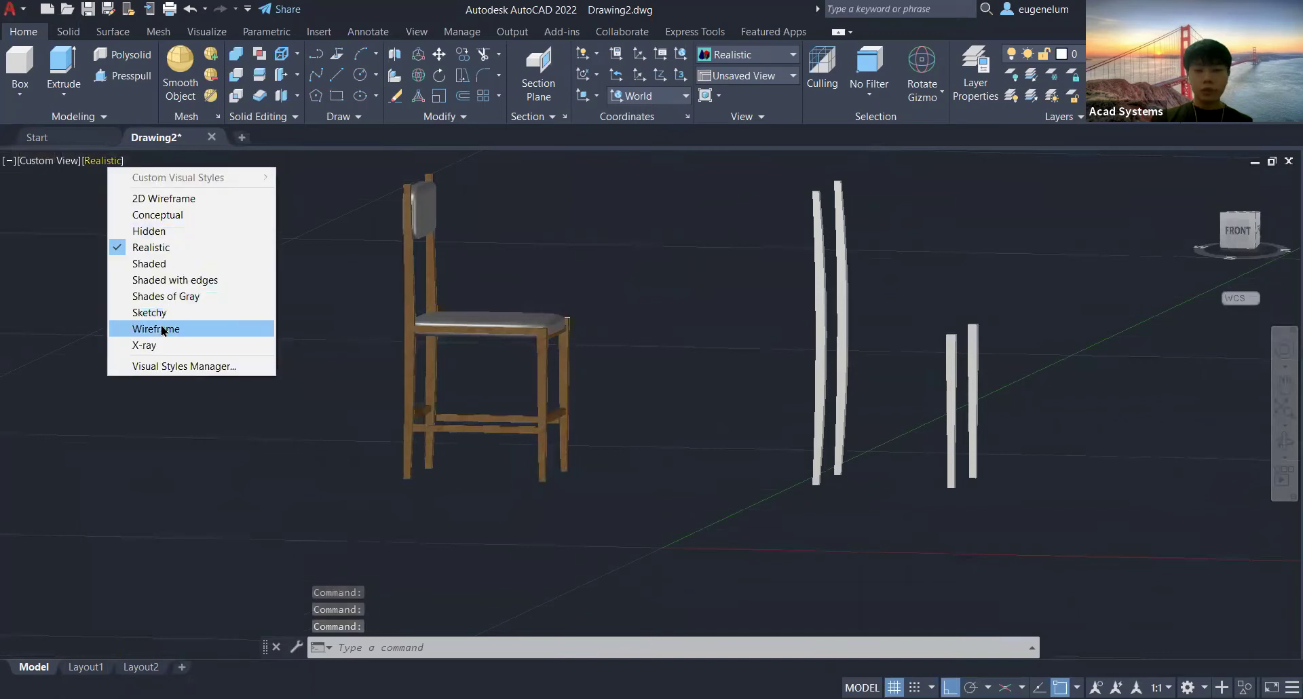
click(163, 330)
mouse_move(849, 224)
shift+middle_down()
mouse_move(1140, 217)
mouse_move(1017, 233)
mouse_move(1284, 235)
shift+middle_up()
scroll(659, 335, up, 7)
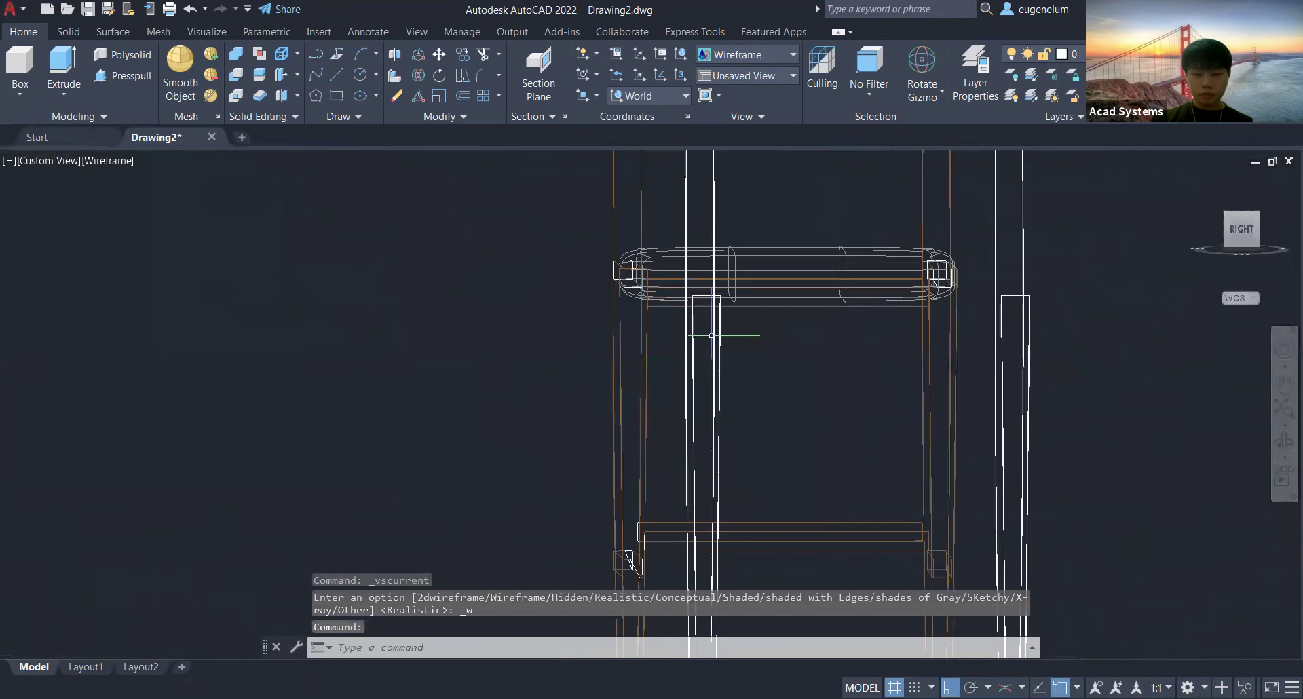
scroll(698, 343, up, 2)
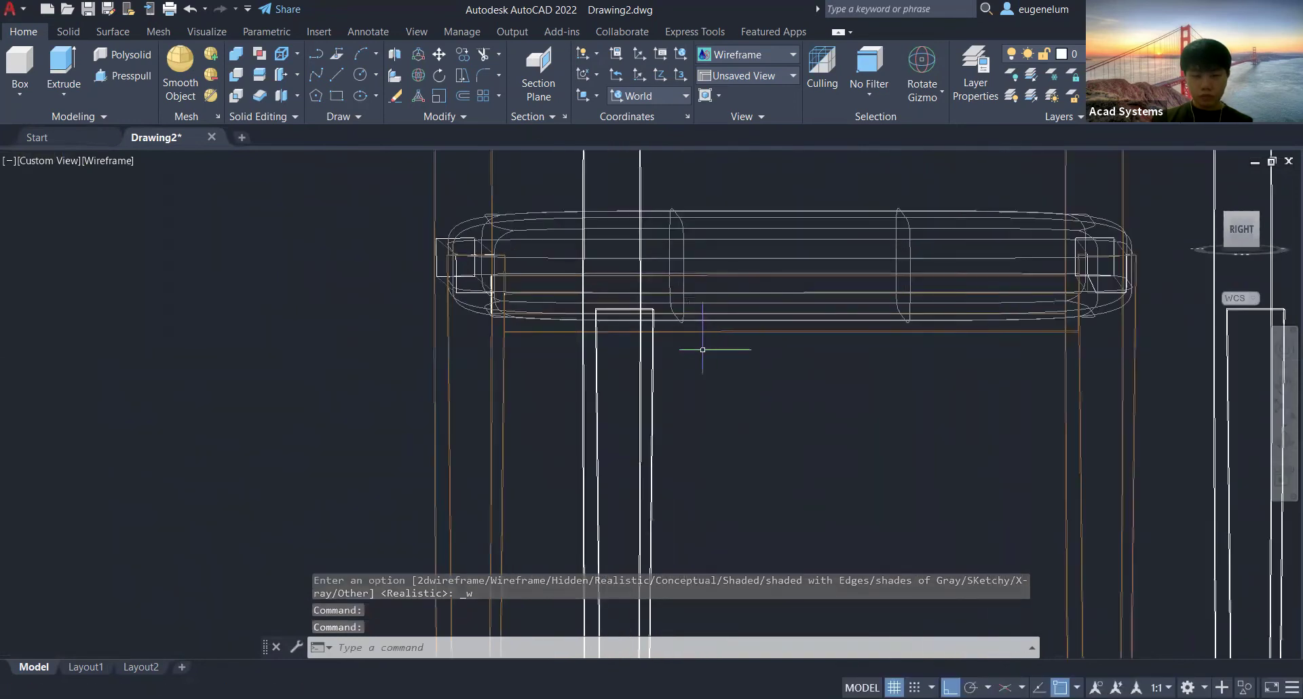
click(1241, 229)
scroll(681, 374, up, 4)
shift+middle_drag(865, 432, 1106, 553)
scroll(701, 437, down, 4)
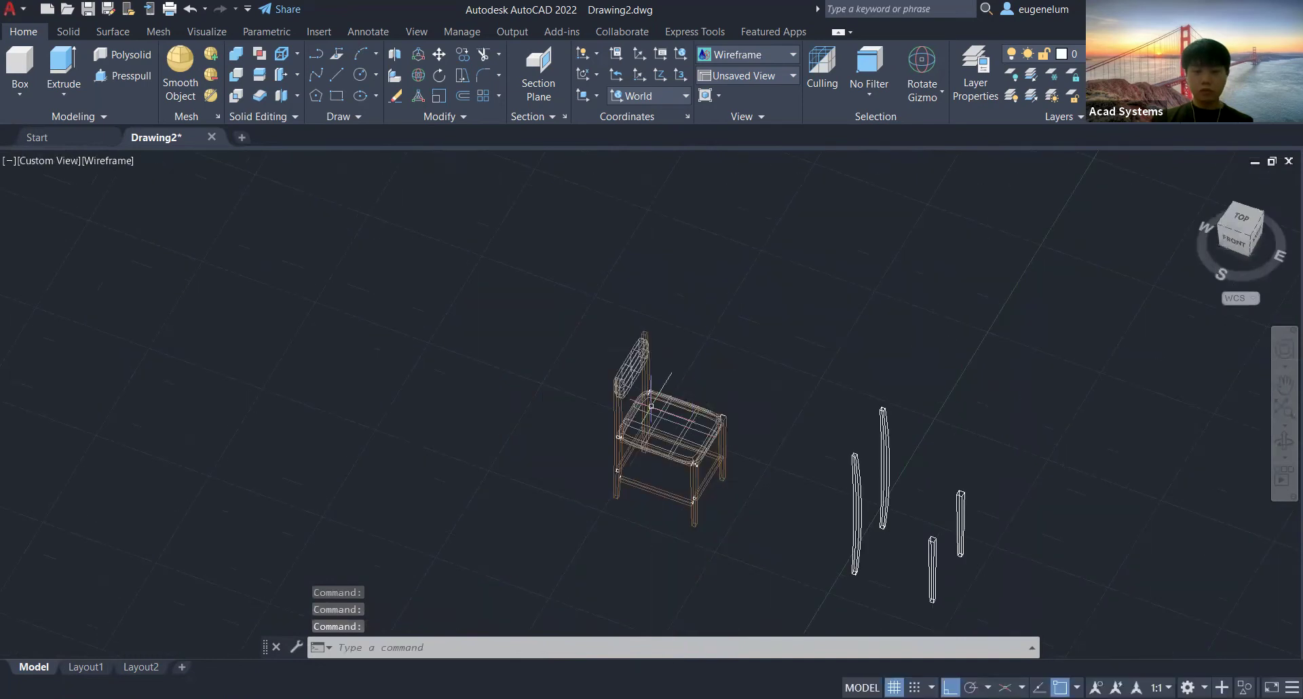
Move the whole finished reference chair farther away from the new legs.
click(542, 365)
key(Escape)
click(542, 365)
click(711, 541)
text(m)
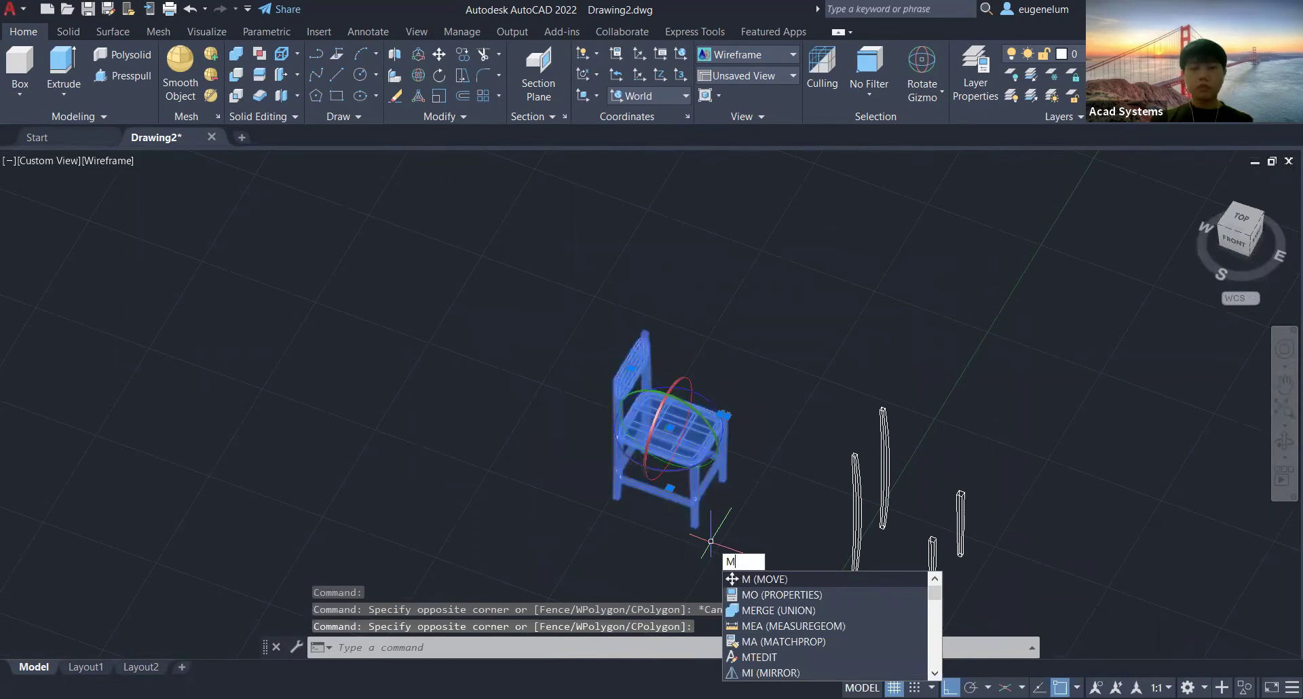
key(Return)
click(711, 541)
click(670, 451)
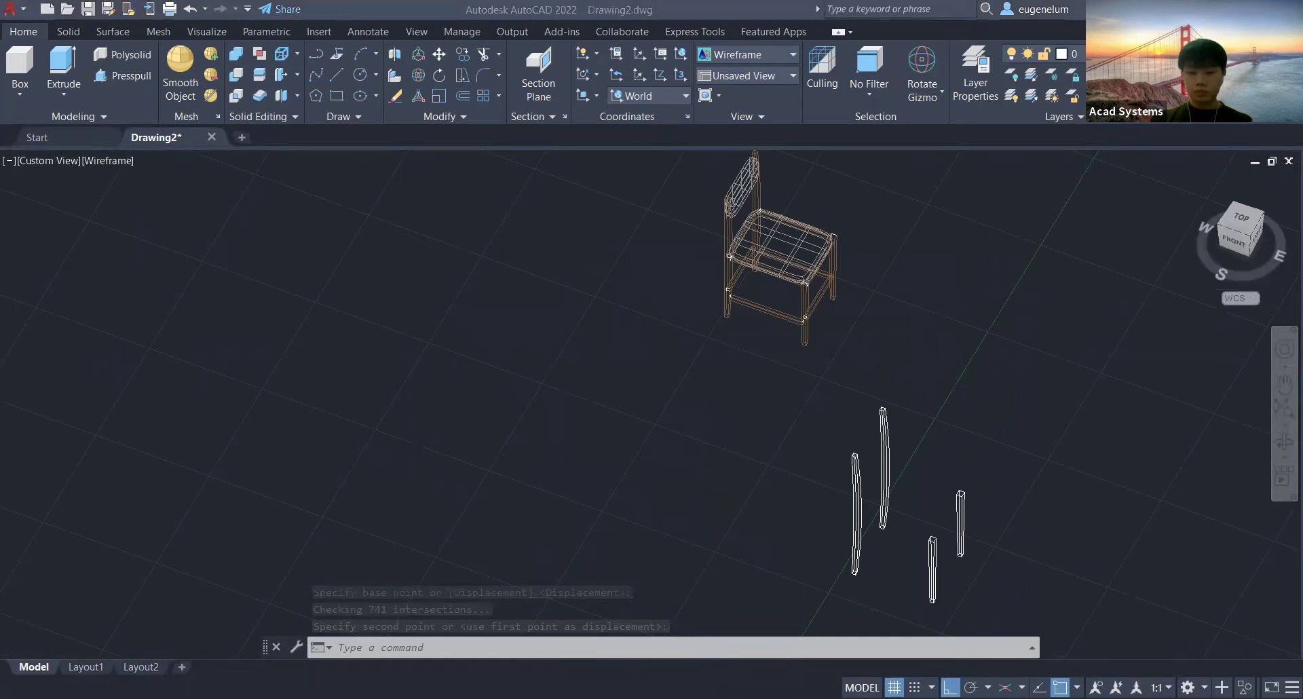
Draw a small rectangle near the top of one front leg, in a vertical plane facing right, as the rail profile.
scroll(933, 410, up, 3)
middle_drag(997, 418, 817, 300)
middle_drag(893, 426, 744, 360)
drag(1234, 235, 1171, 241)
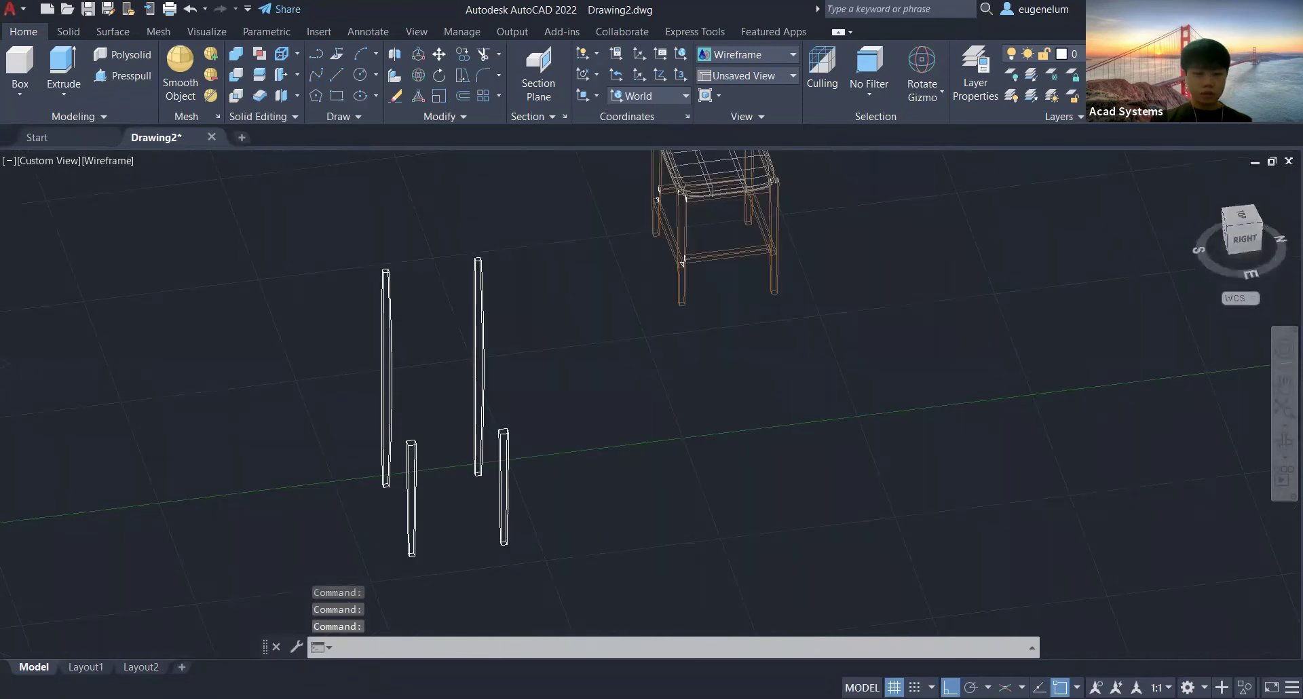
click(1245, 241)
scroll(517, 417, up, 5)
mouse_move(517, 416)
shift+middle_down()
mouse_move(617, 445)
mouse_move(619, 487)
mouse_move(628, 475)
shift+middle_up()
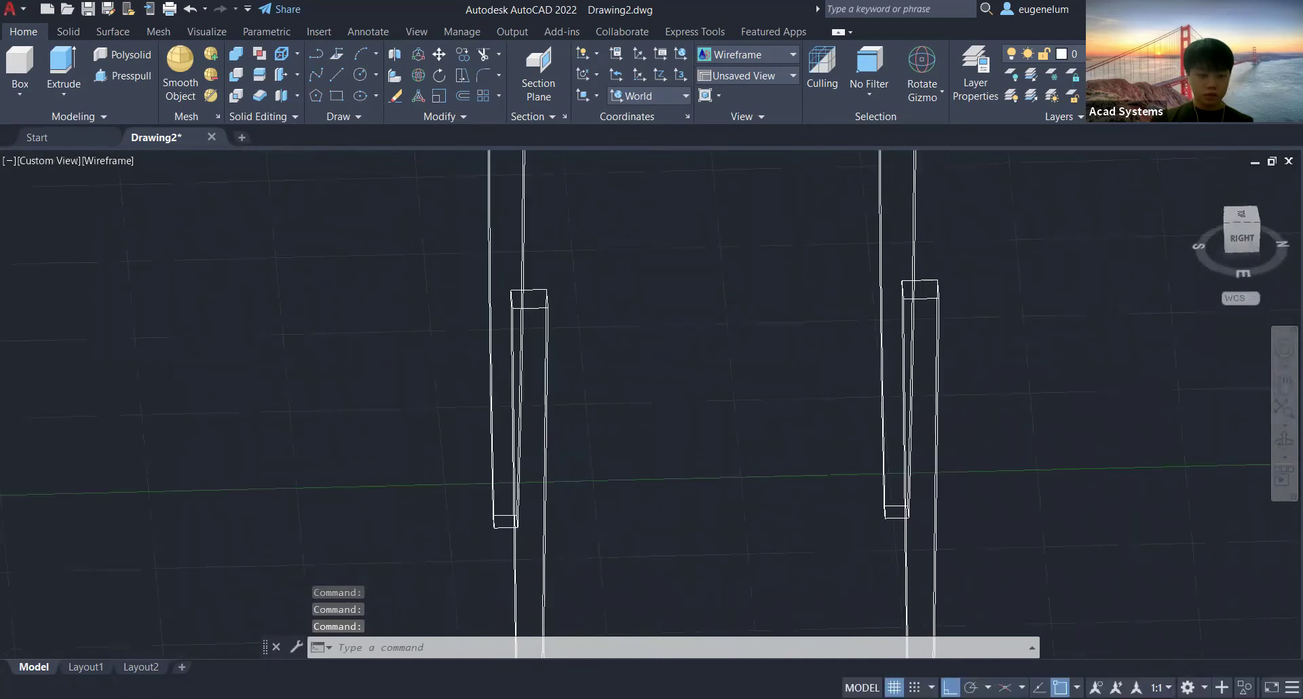
text(REC)
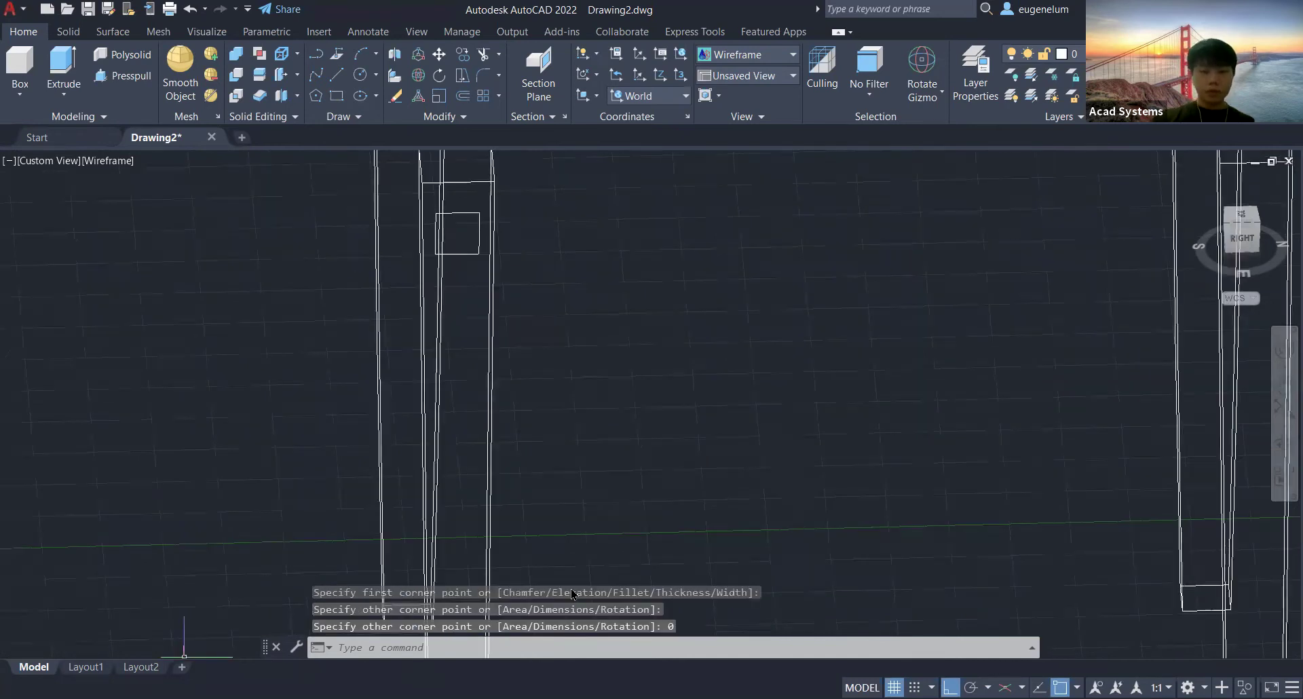
shift+middle_drag(676, 254, 838, 272)
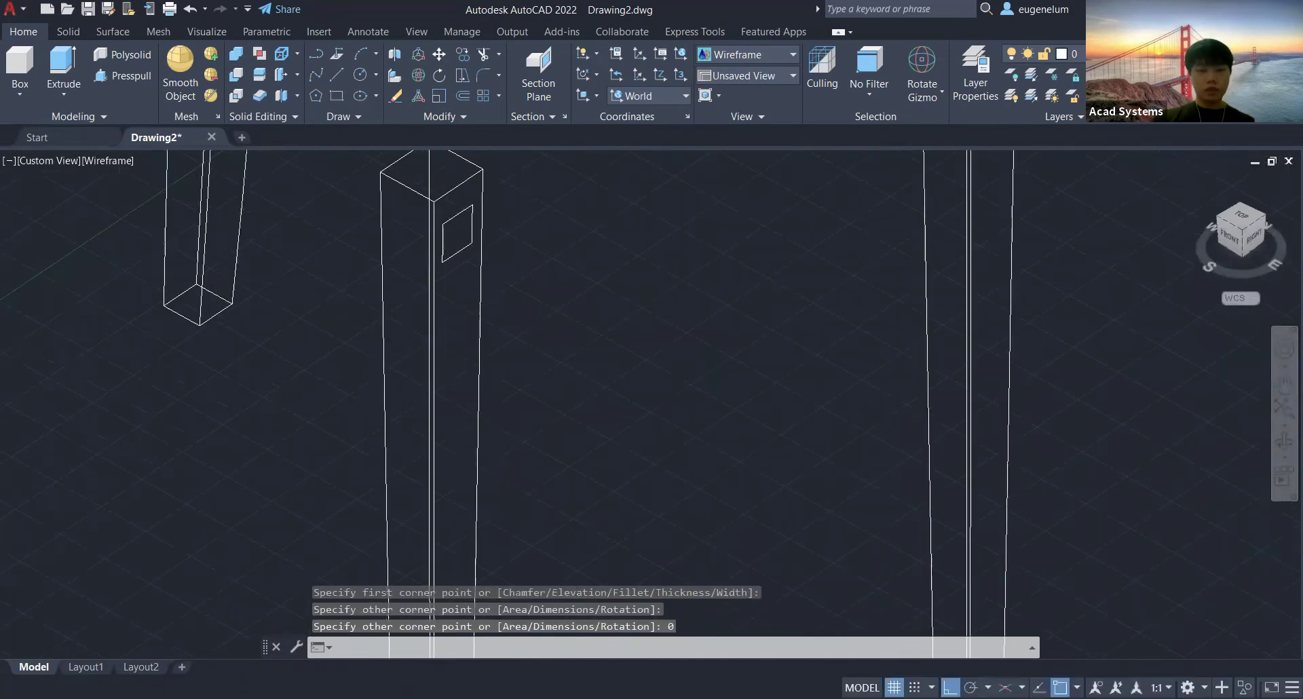
Extrude the small rectangle 215 units toward the back leg to form the upper side rail.
scroll(567, 300, down, 5)
middle_drag(566, 300, 741, 436)
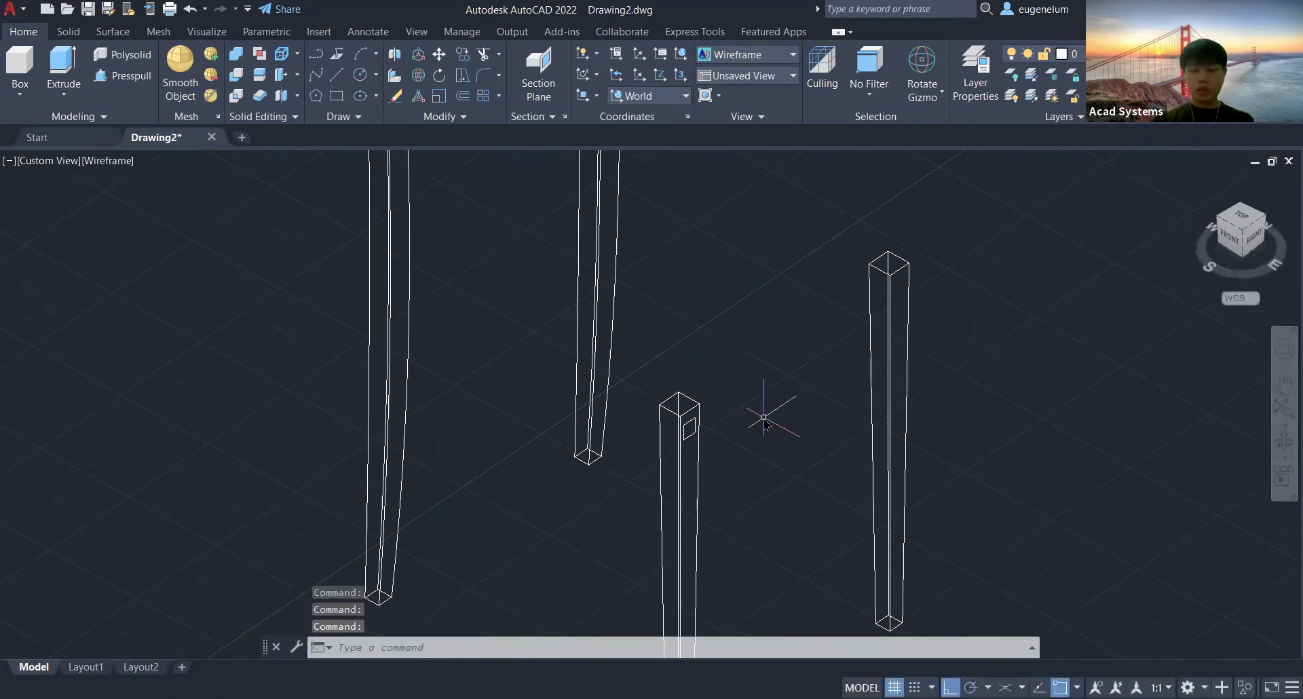
text(EXT)
key(Return)
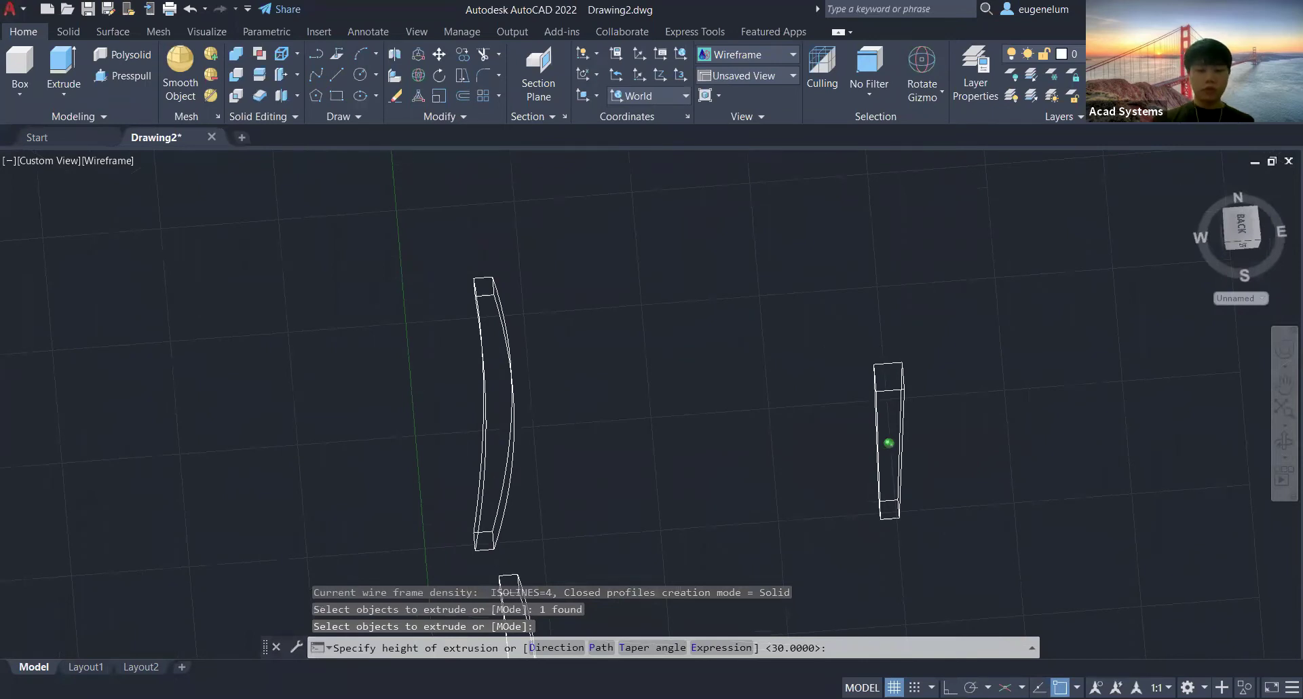
shift+middle_drag(888, 443, 678, 474)
text(215)
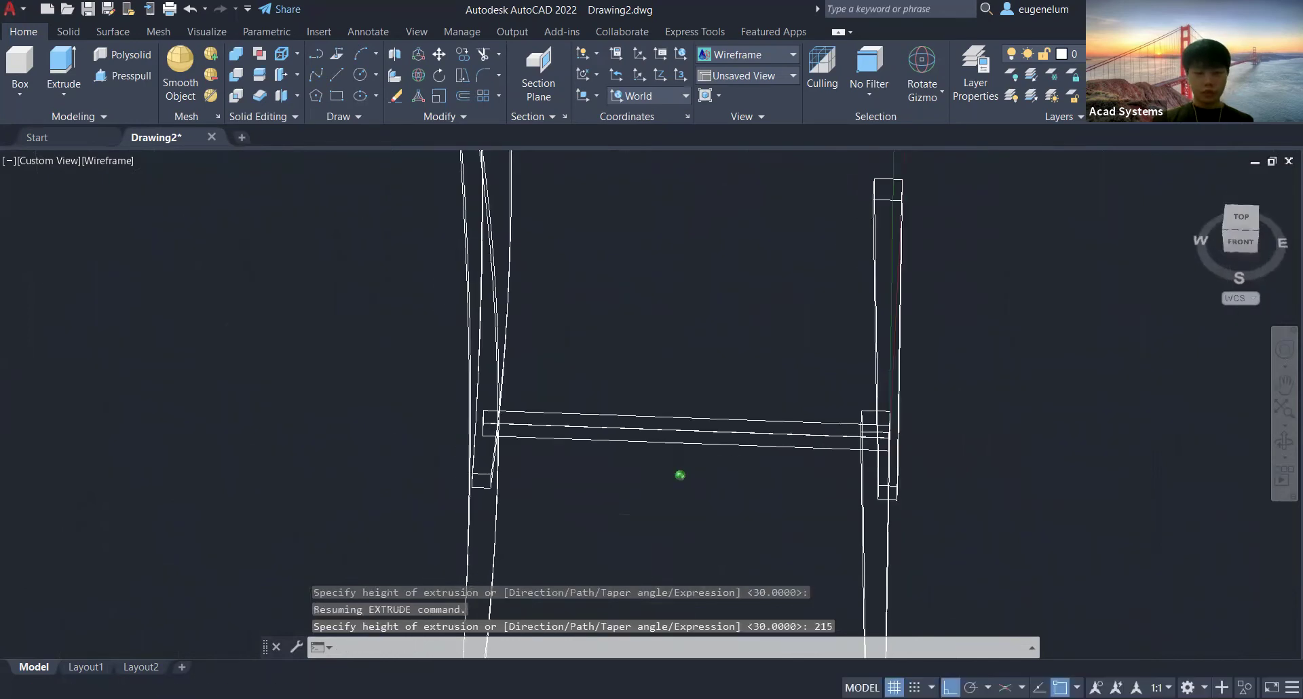
key(Return)
key(Escape)
Copy the side rail 140 units straight down along -Z to form the lower rail.
click(647, 425)
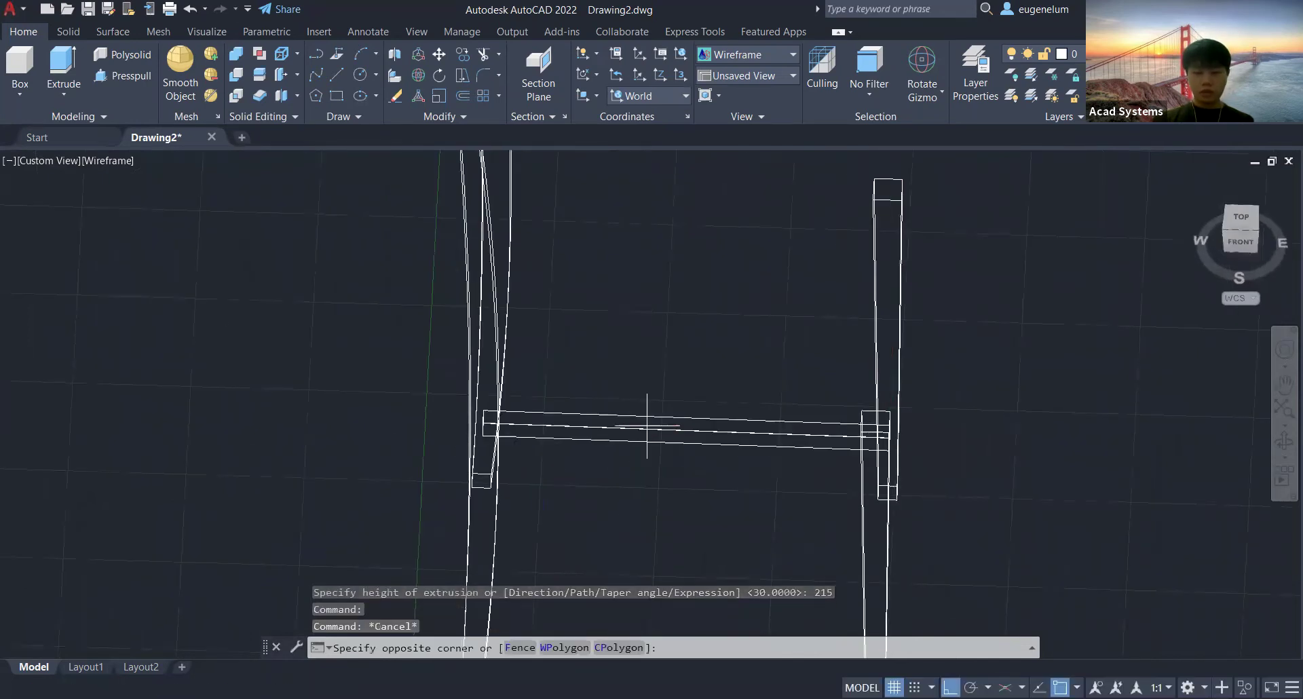
click(648, 435)
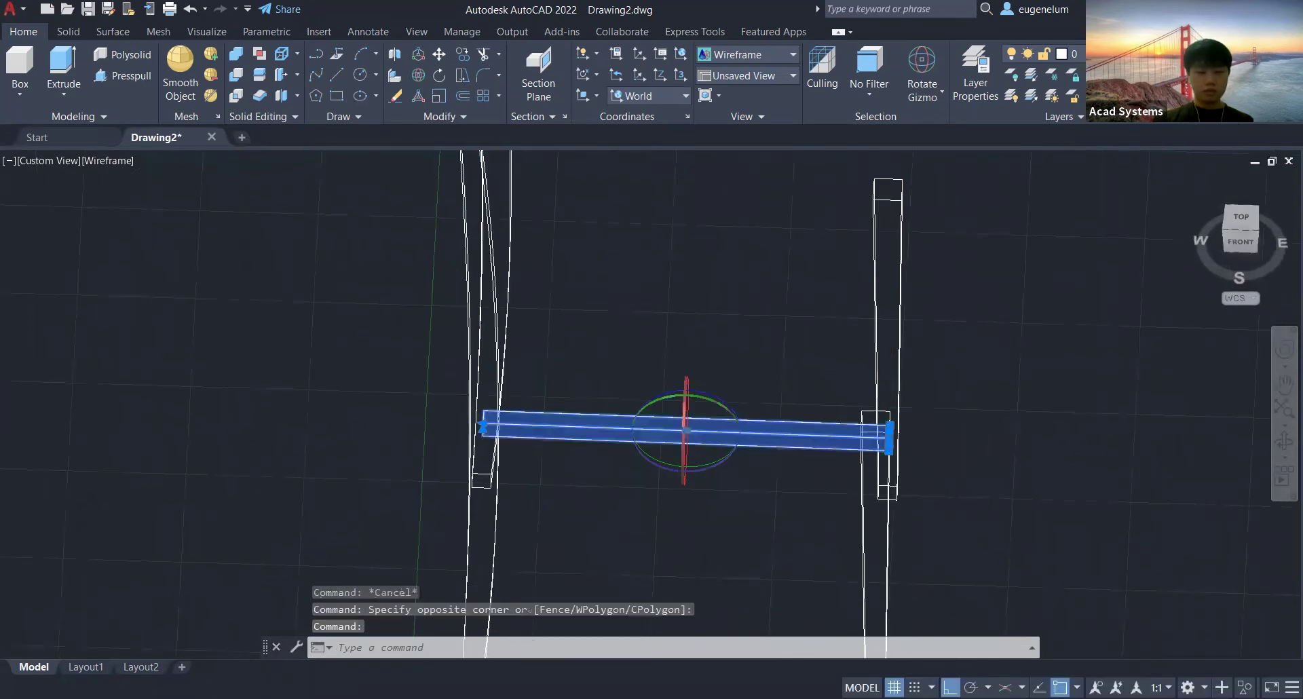
scroll(645, 489, down, 3)
text(co)
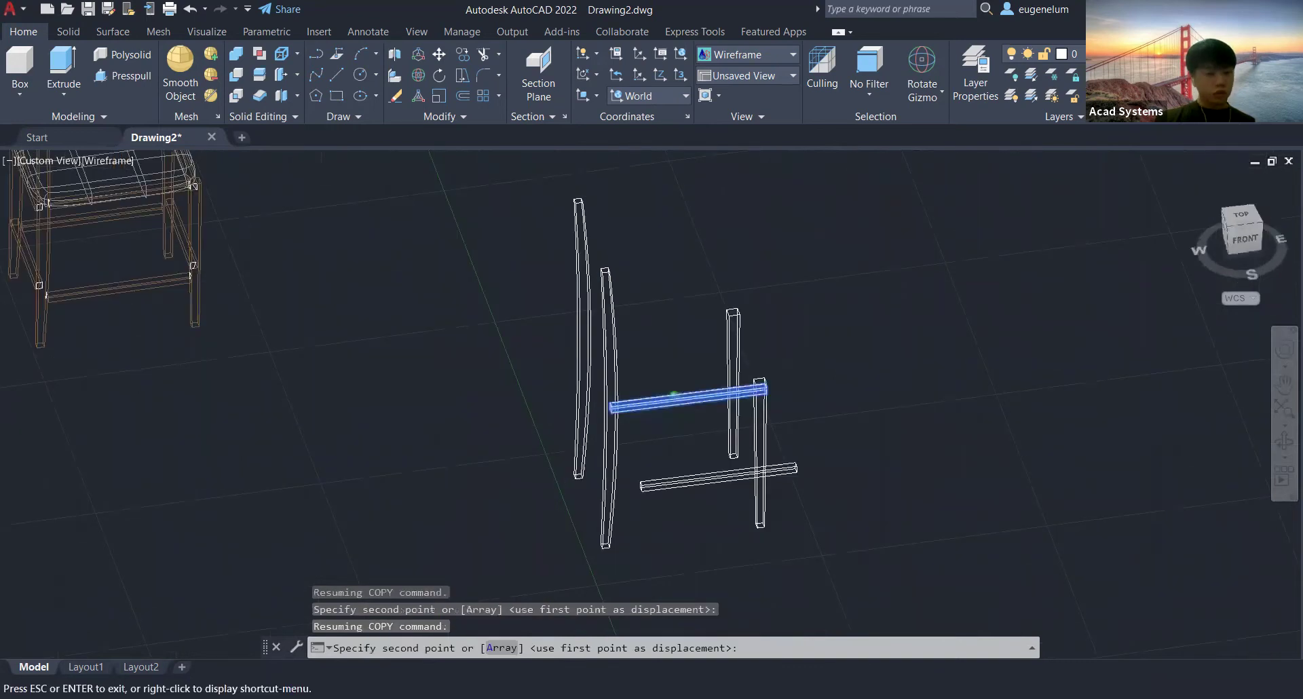
shift+middle_drag(674, 394, 697, 473)
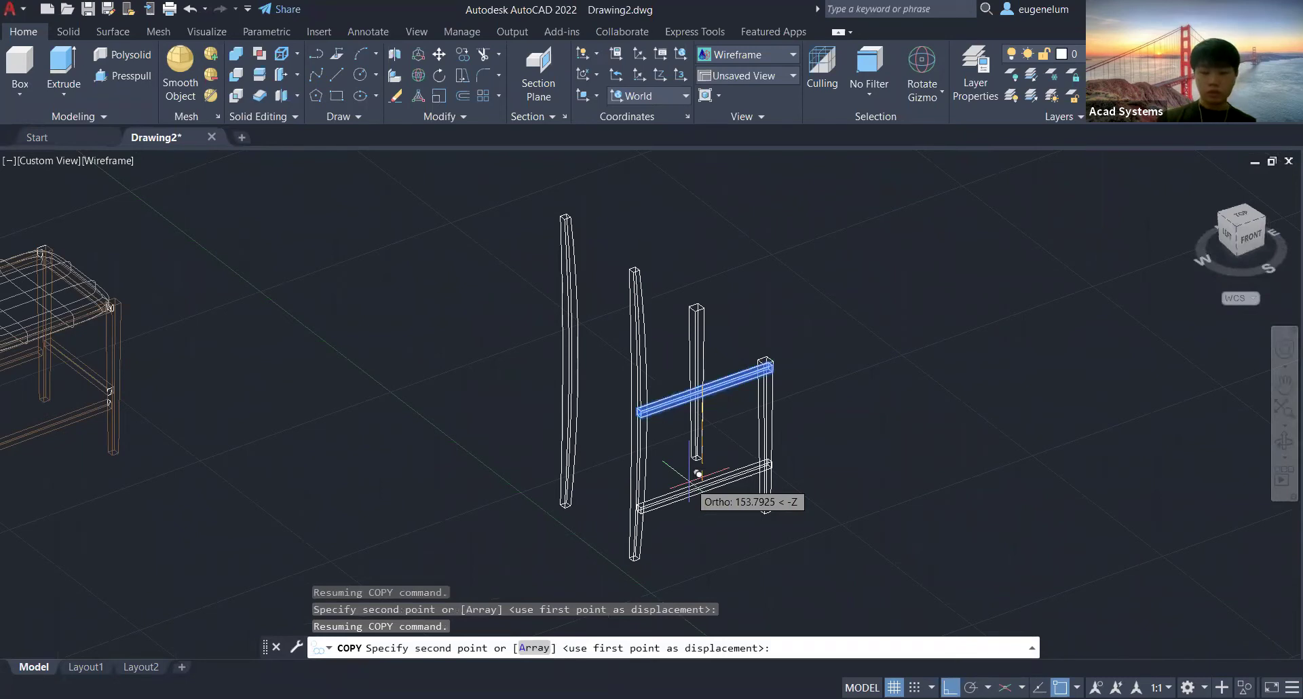
text(14)
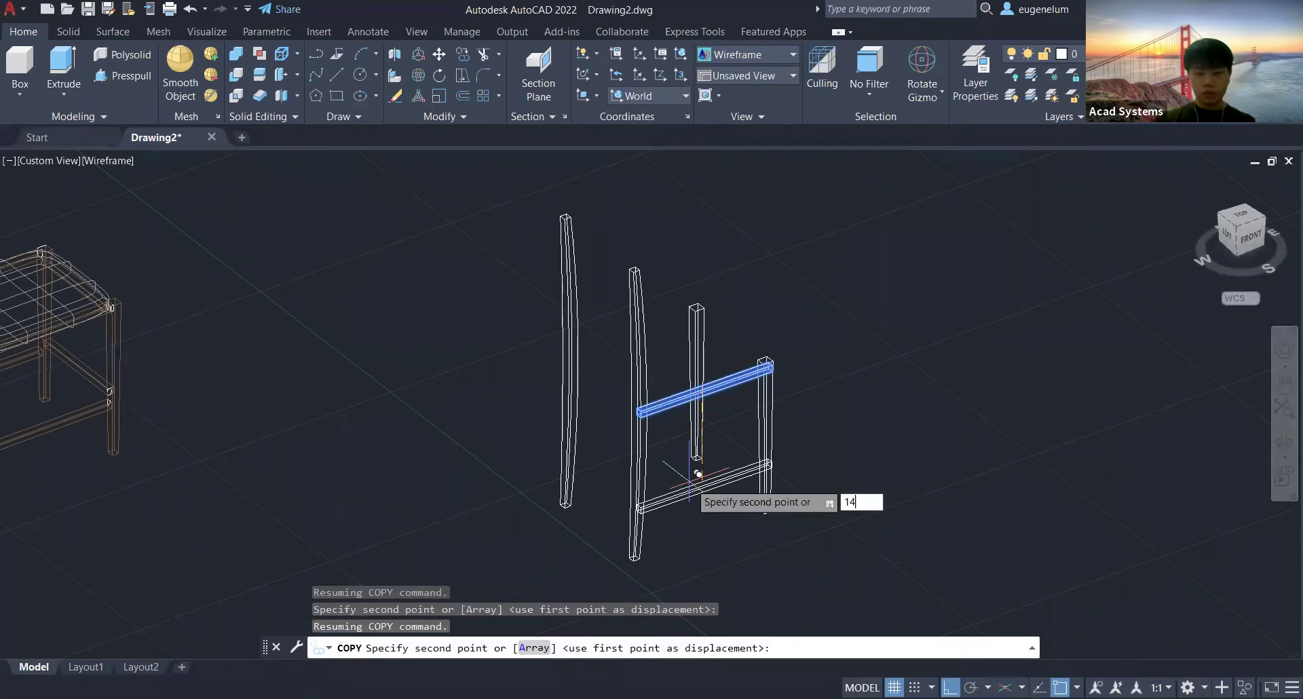
text(0)
key(Return)
key(Escape)
Slice the upper rail at the back leg and keep only the part on the front leg's side.
middle_drag(380, 421, 406, 431)
shift+middle_drag(806, 362, 764, 356)
scroll(713, 400, up, 4)
middle_drag(563, 481, 706, 489)
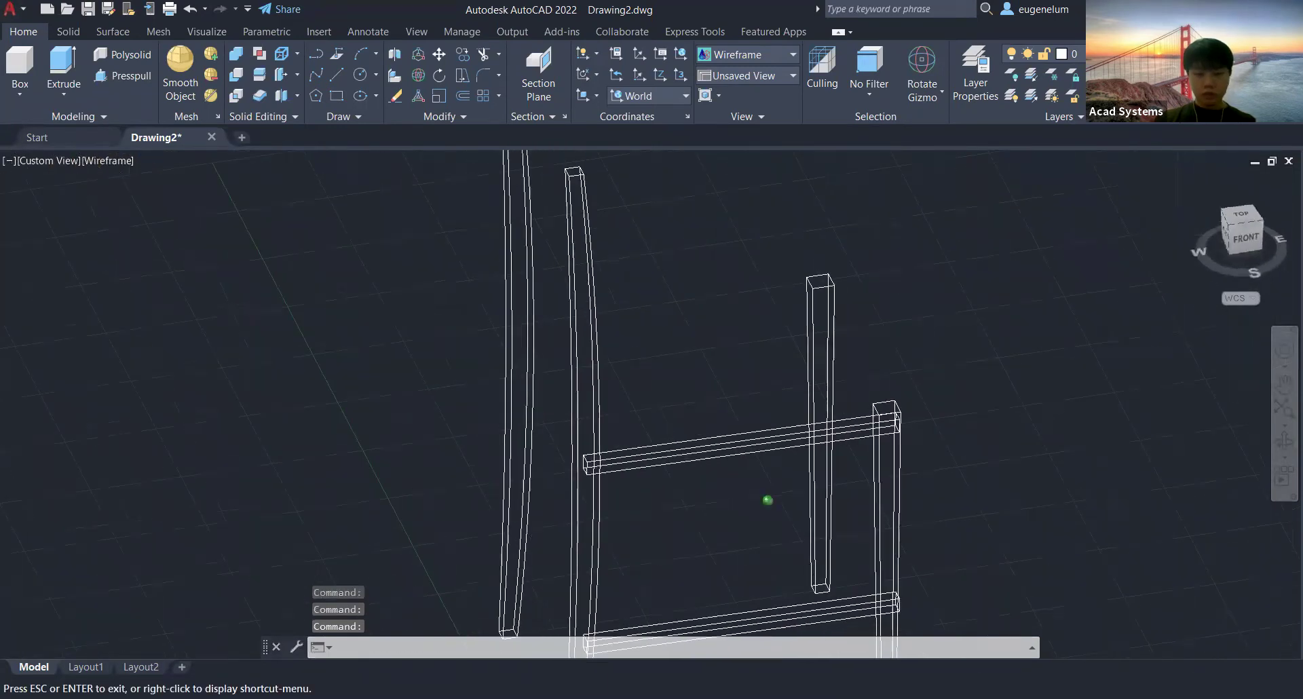
scroll(363, 474, up, 5)
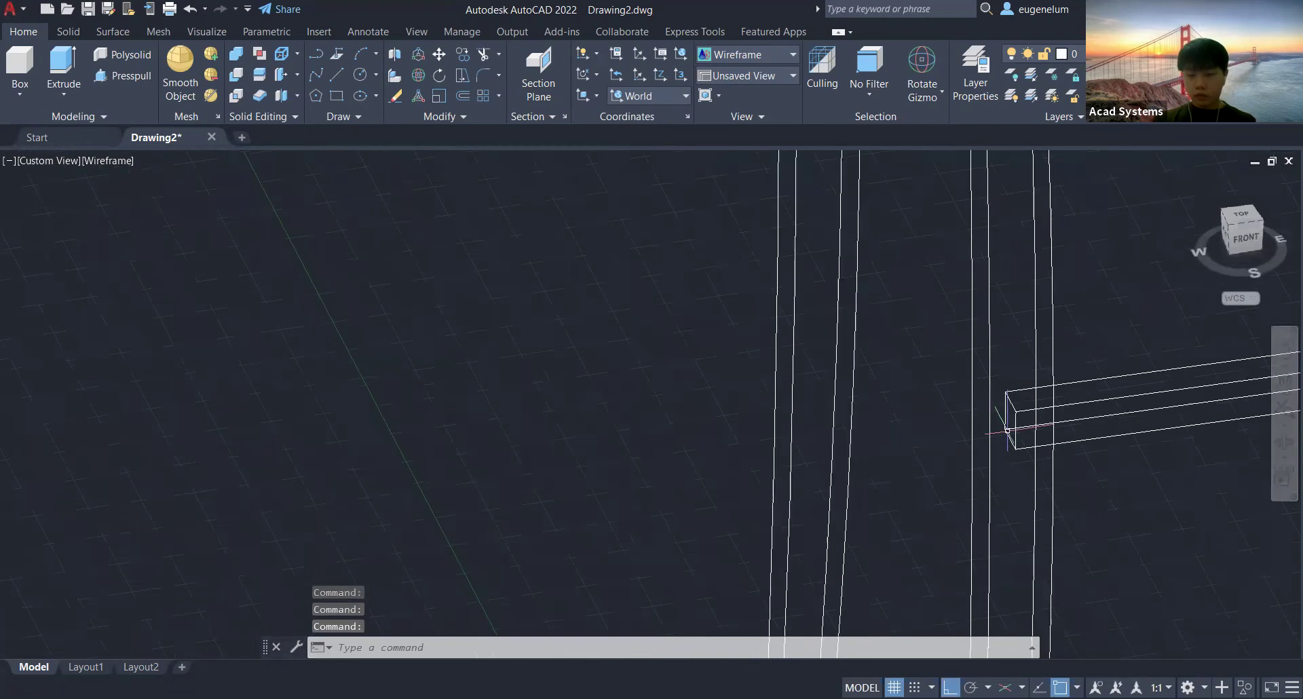
middle_drag(1118, 492, 614, 451)
key(Escape)
text(SLice)
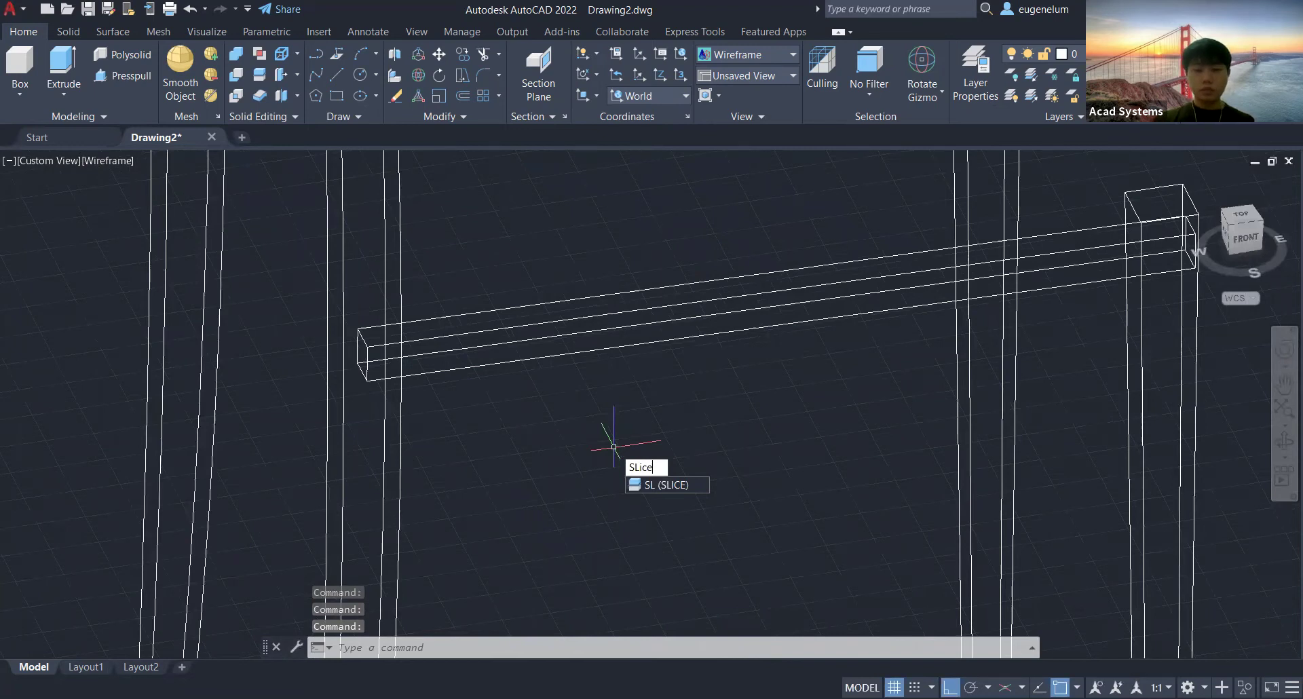
key(Return)
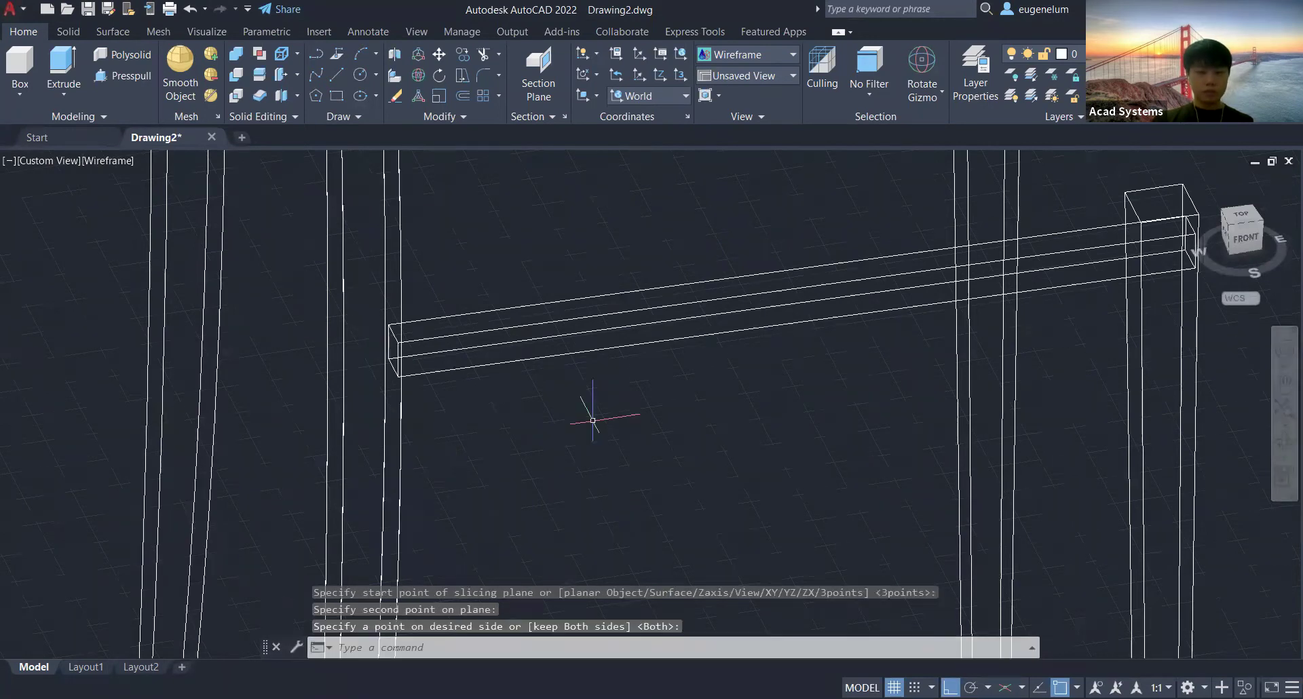
Slice the upper rail at the front leg's inner face and keep the part between the legs.
middle_drag(593, 418, 552, 279)
scroll(557, 282, down, 3)
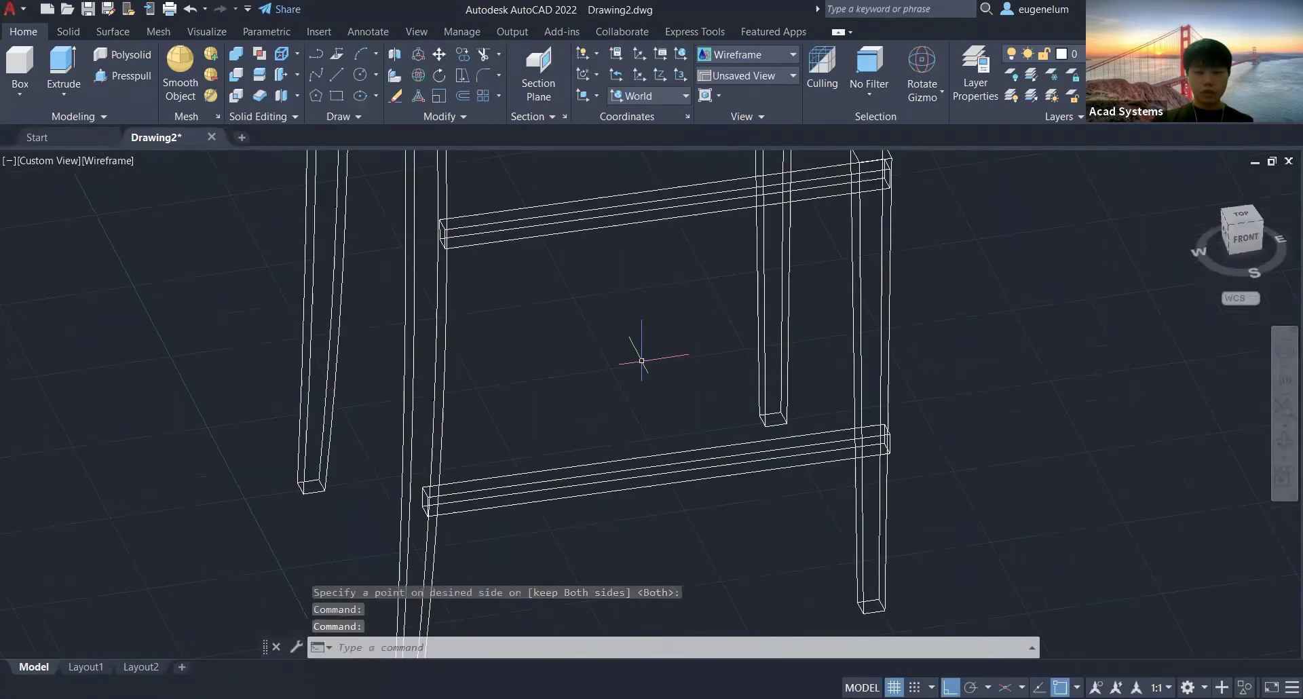
middle_drag(649, 371, 569, 334)
scroll(569, 333, down, 4)
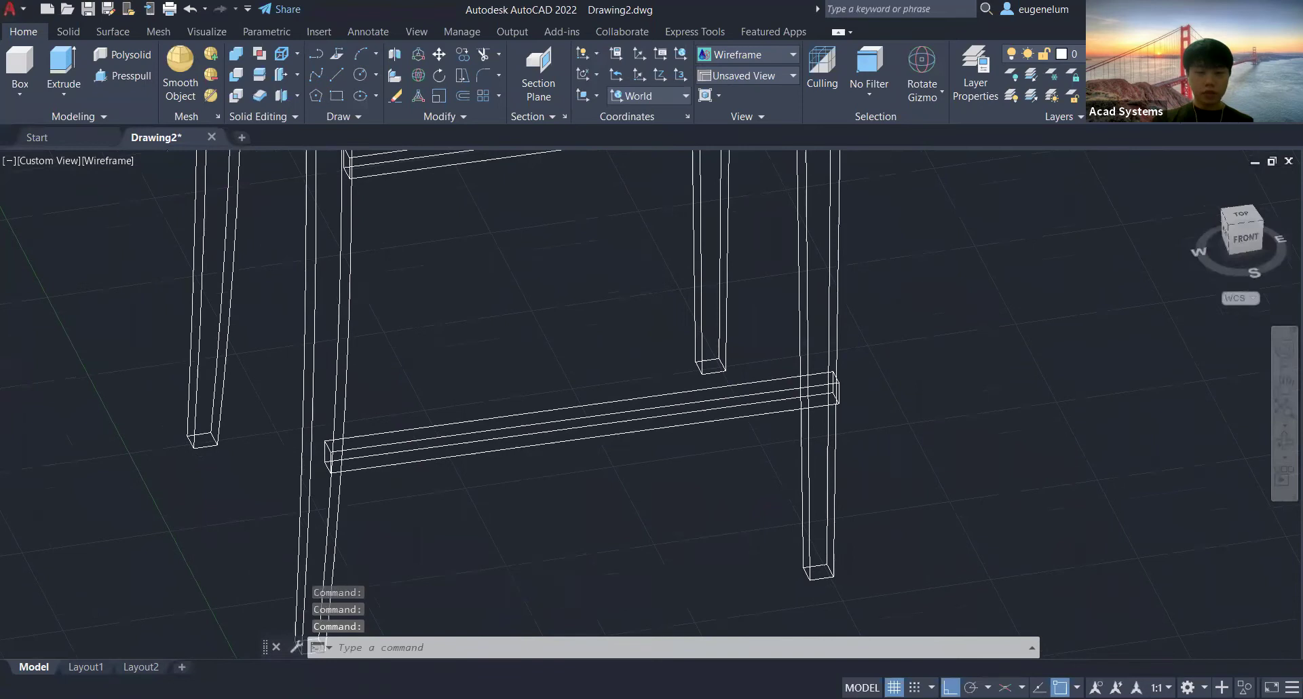
middle_drag(575, 314, 453, 353)
scroll(555, 275, up, 4)
middle_drag(555, 275, 457, 446)
scroll(481, 390, up, 4)
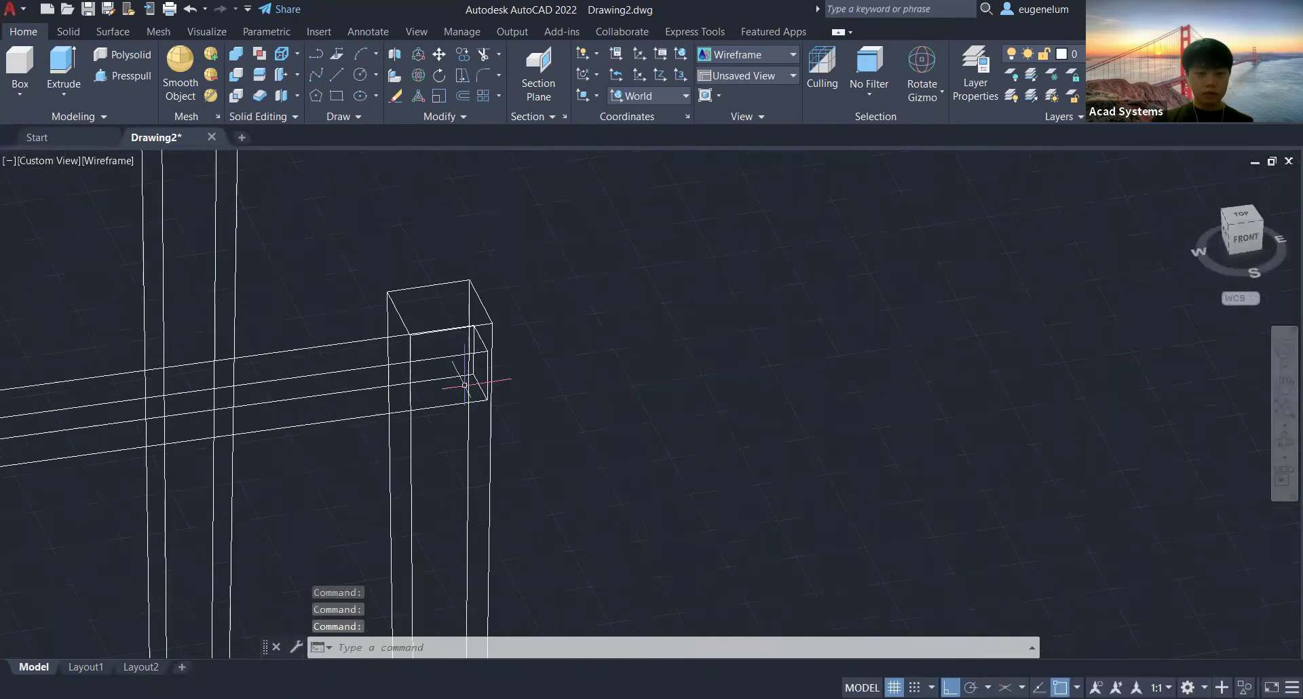
key(space)
click(371, 366)
key(space)
shift+middle_drag(588, 410, 417, 448)
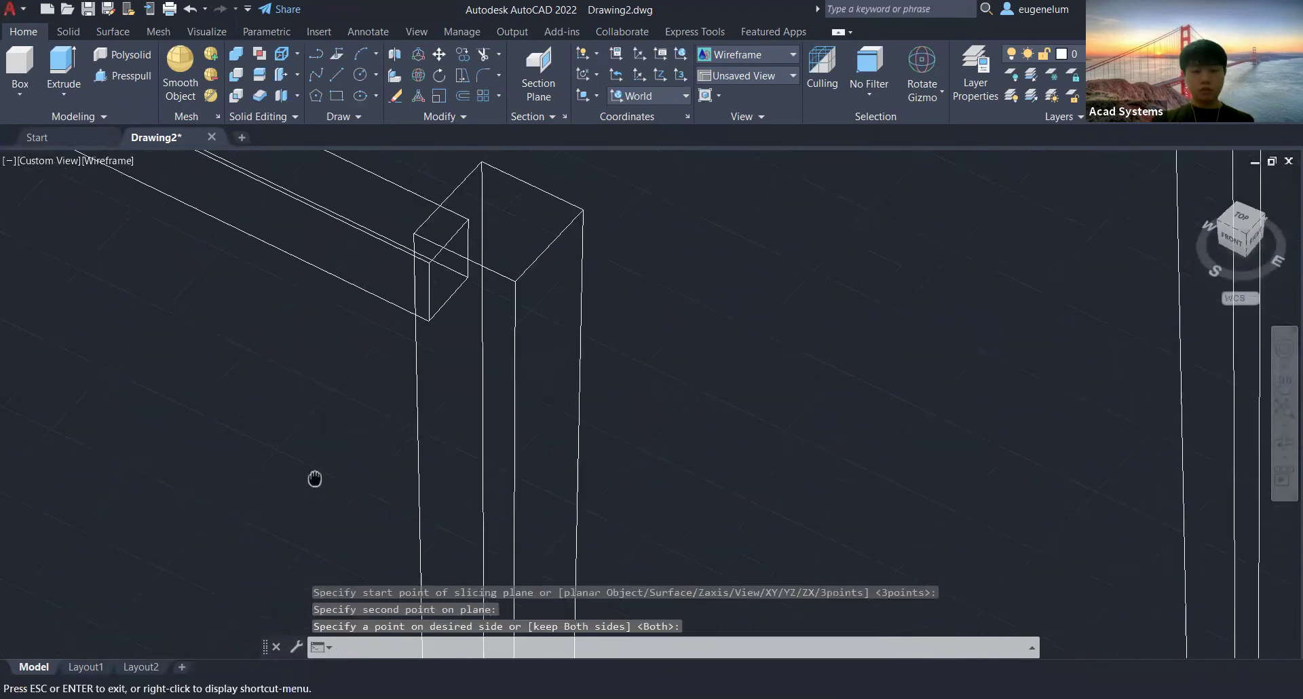
Slice the lower rail where it enters the front leg and keep the part between the legs.
middle_drag(314, 479, 646, 379)
scroll(547, 480, down, 5)
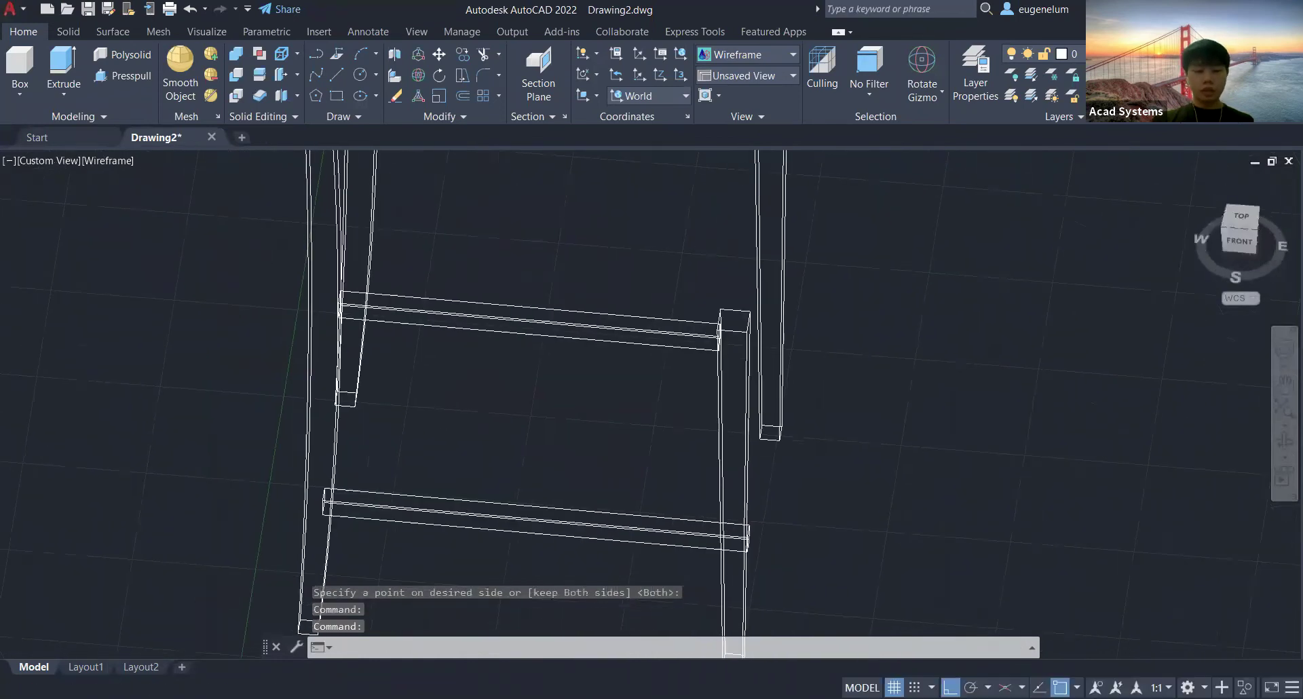
scroll(563, 365, up, 3)
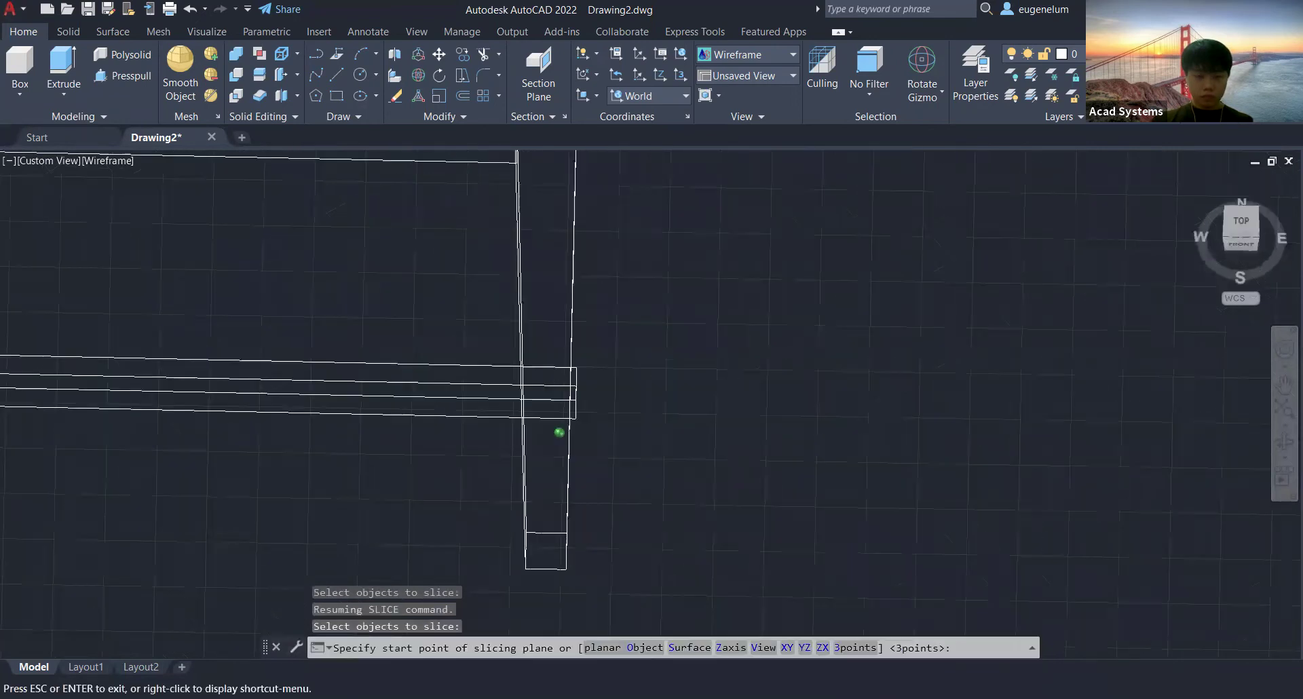
shift+middle_drag(559, 430, 559, 432)
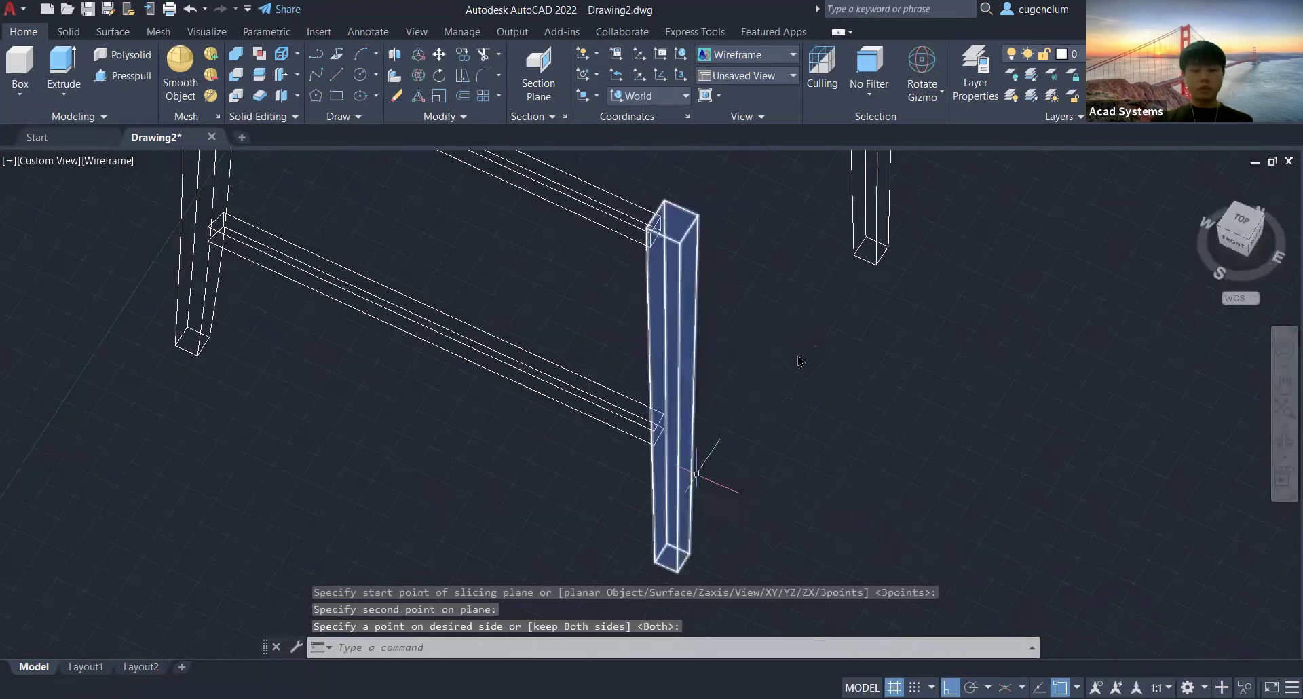
key(Escape)
click(818, 345)
key(Escape)
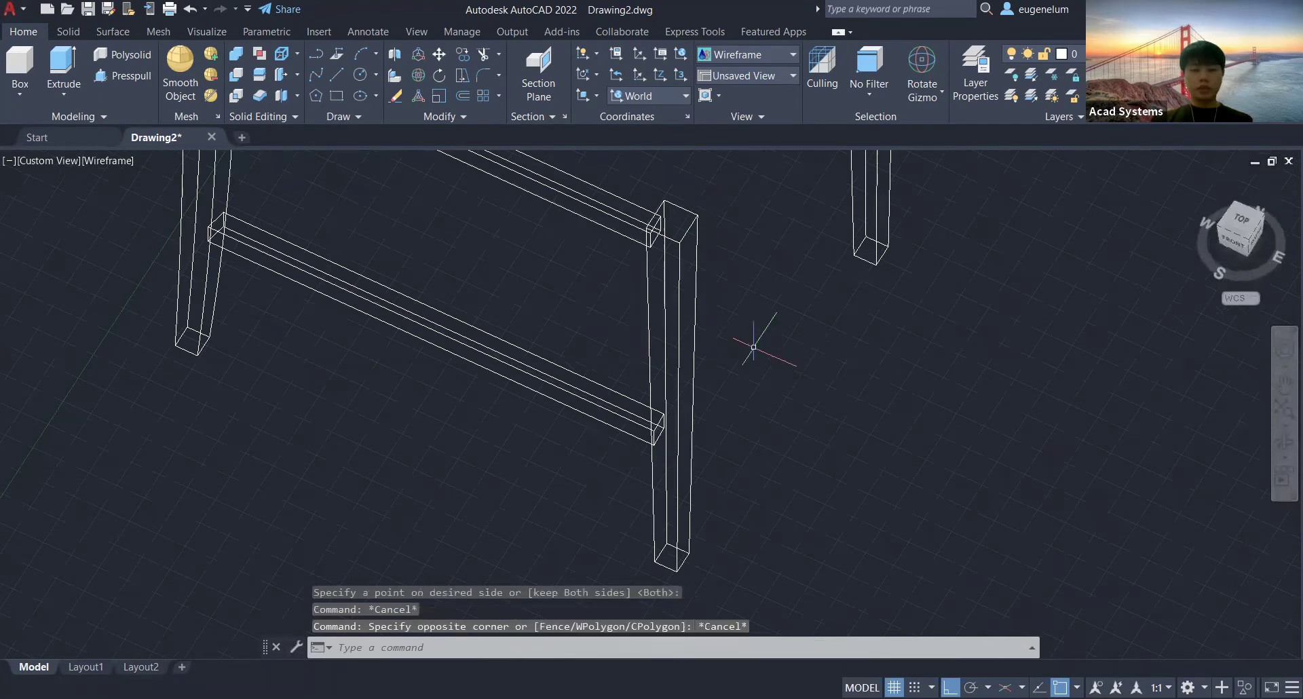
middle_drag(753, 347, 550, 496)
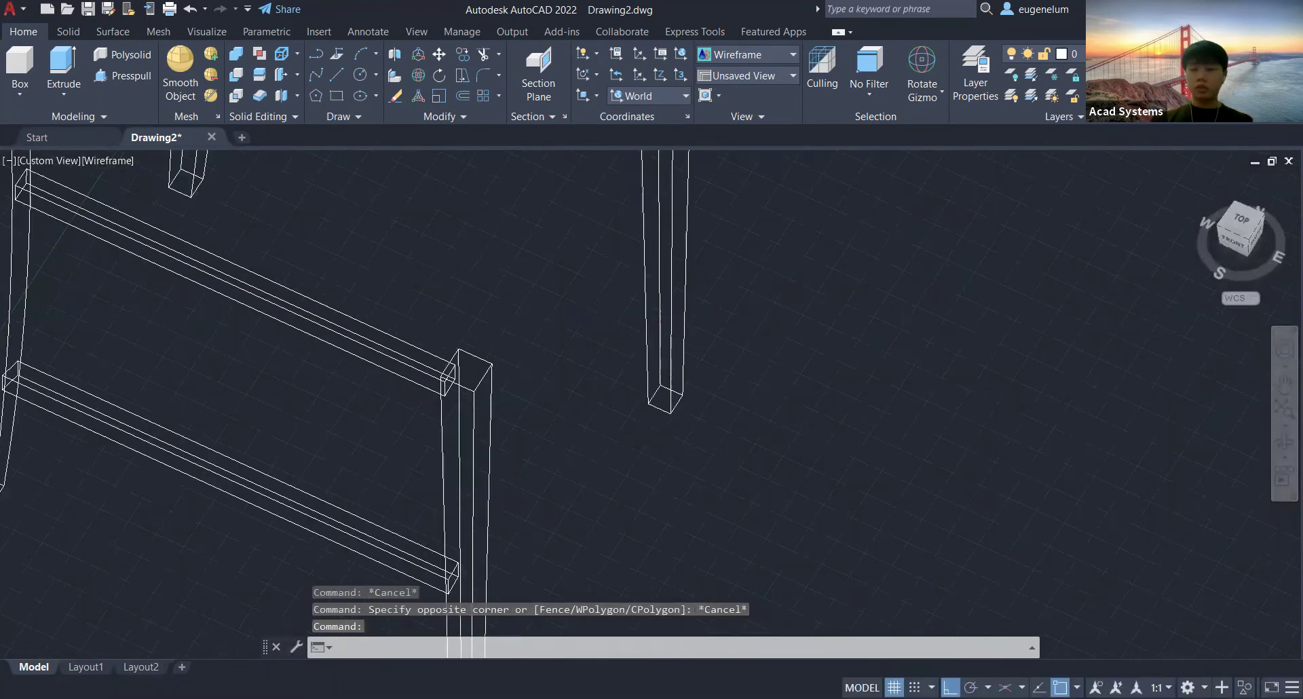
Draw a rectangle 10 units wide on the railless front leg and move it to the midpoint of the leg's top edge.
drag(1240, 224, 598, 282)
middle_drag(663, 377, 571, 404)
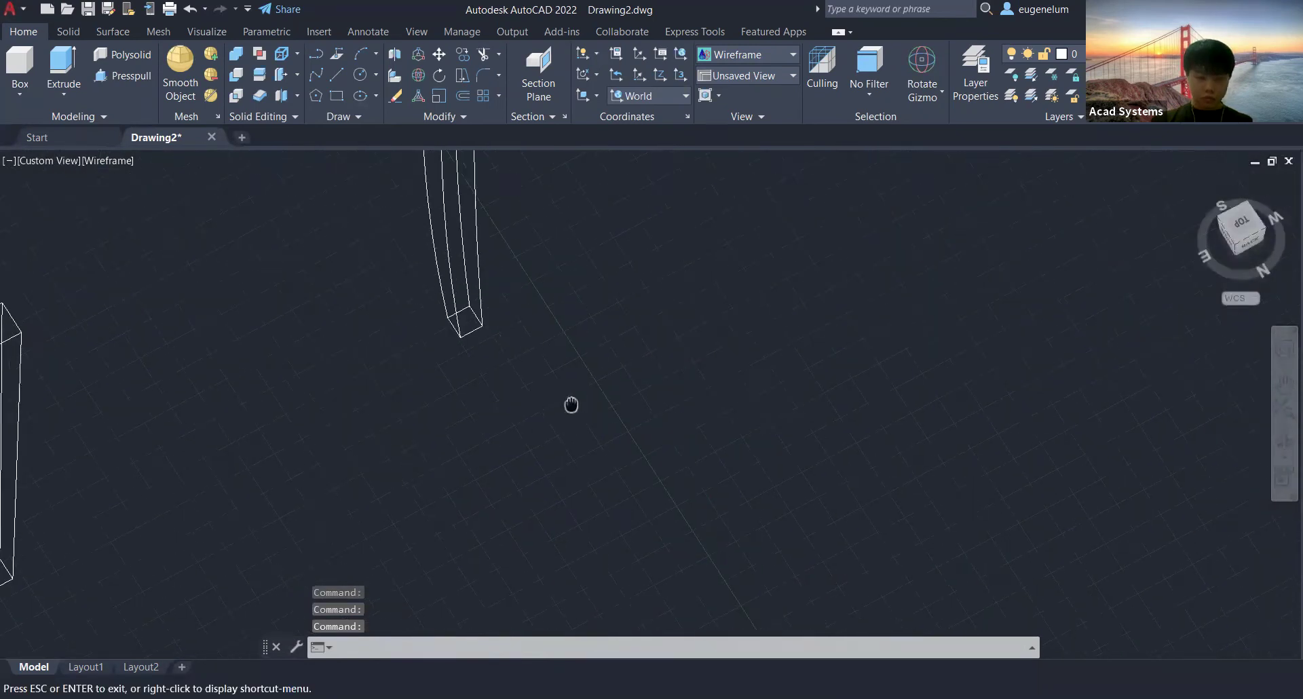
scroll(669, 372, down, 6)
scroll(599, 395, up, 2)
middle_drag(672, 370, 577, 341)
scroll(563, 340, up, 2)
scroll(533, 367, up, 3)
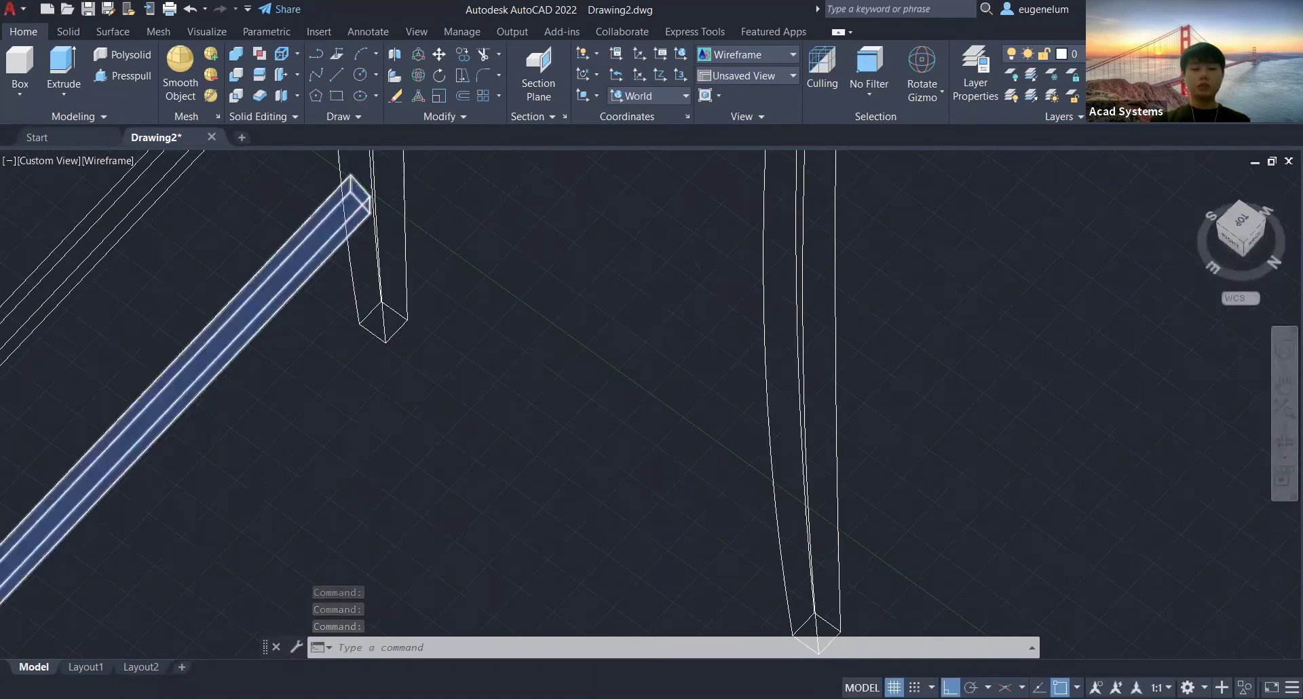
scroll(367, 207, down, 2)
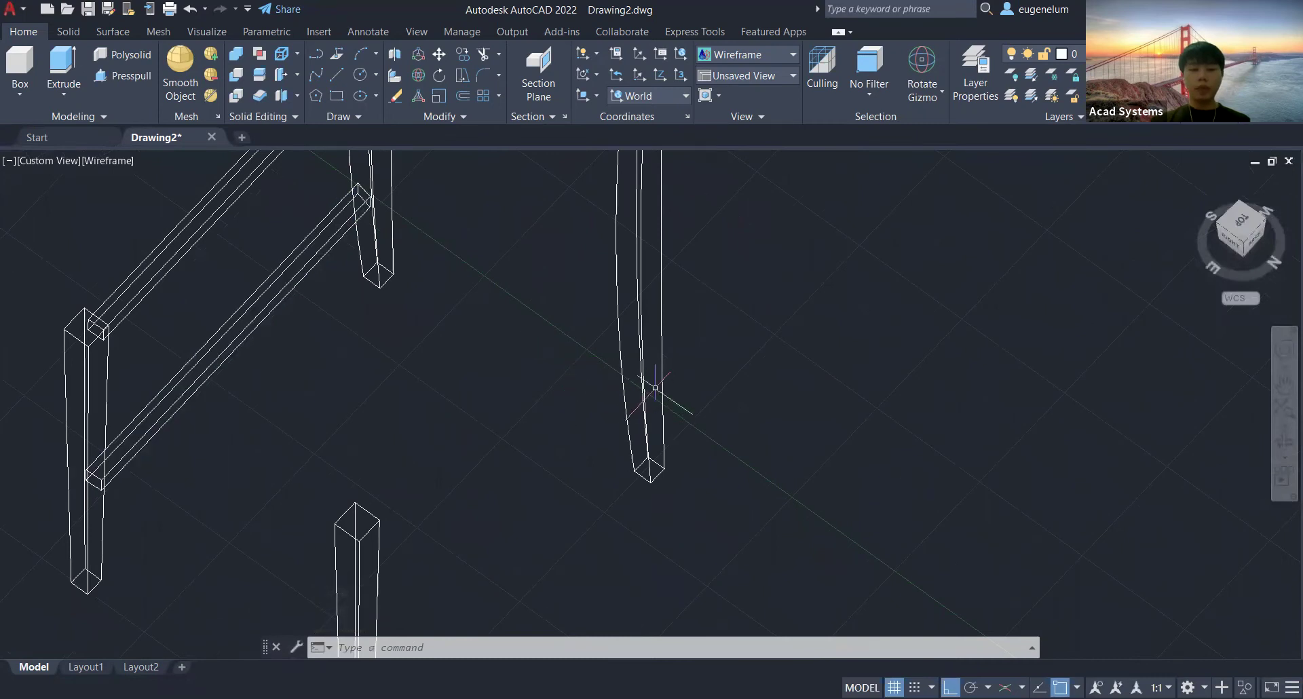
middle_drag(518, 374, 437, 321)
shift+middle_drag(587, 321, 658, 291)
shift+middle_drag(679, 414, 614, 355)
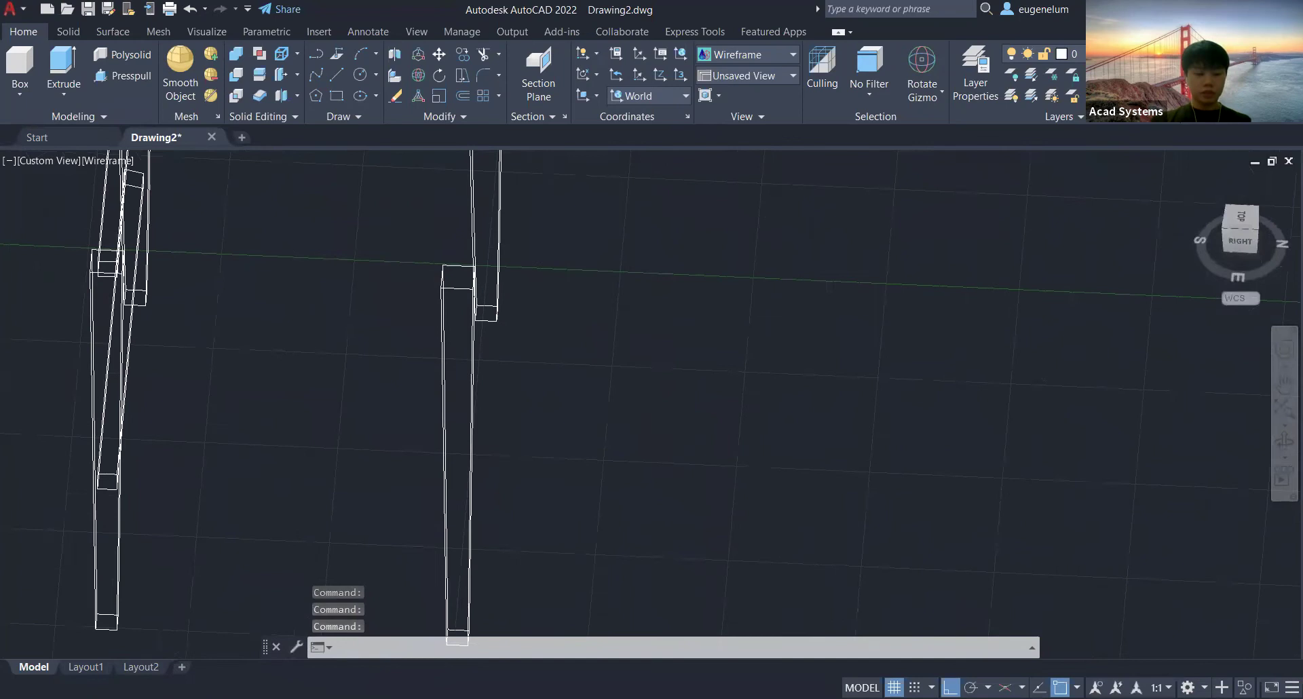
text(REC)
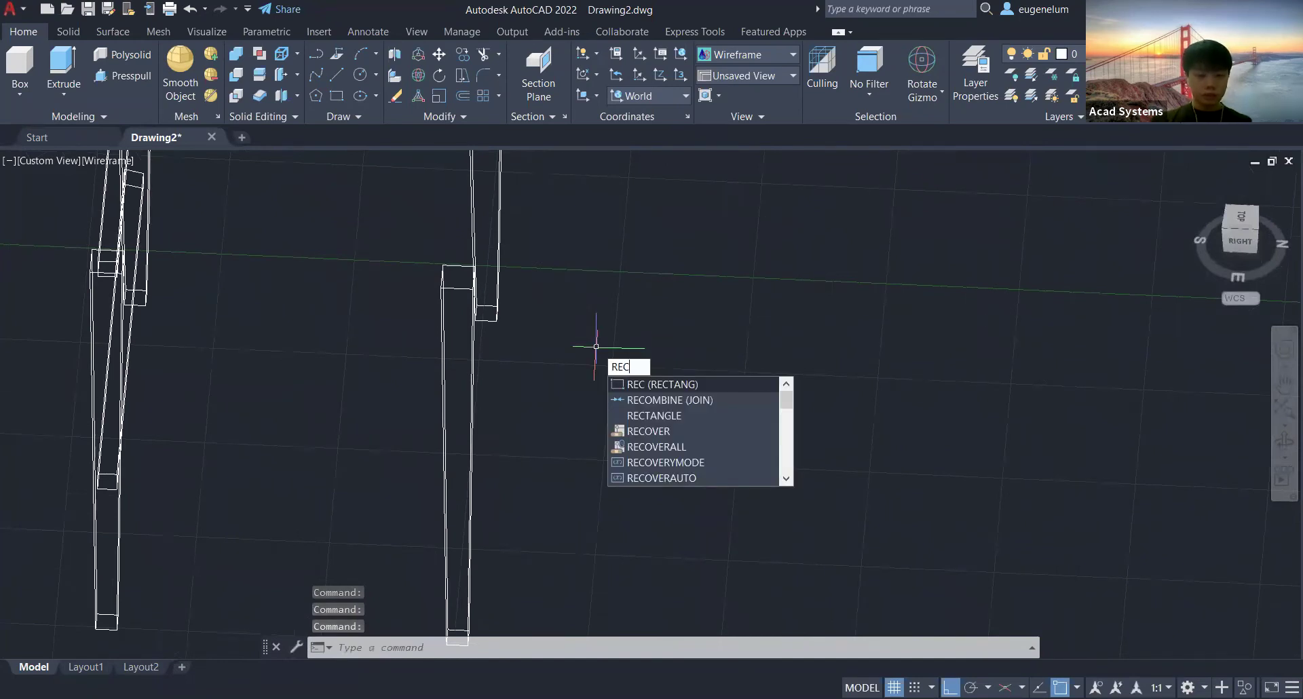
key(Return)
click(516, 303)
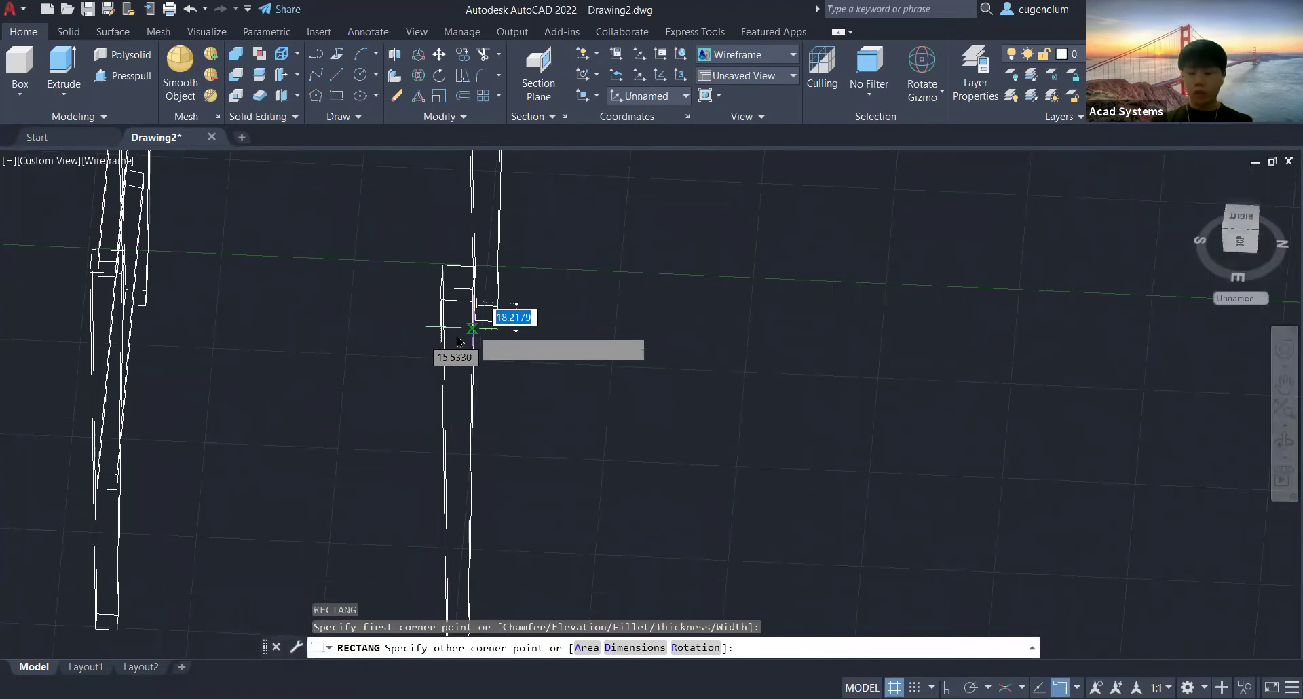
scroll(477, 310, up, 4)
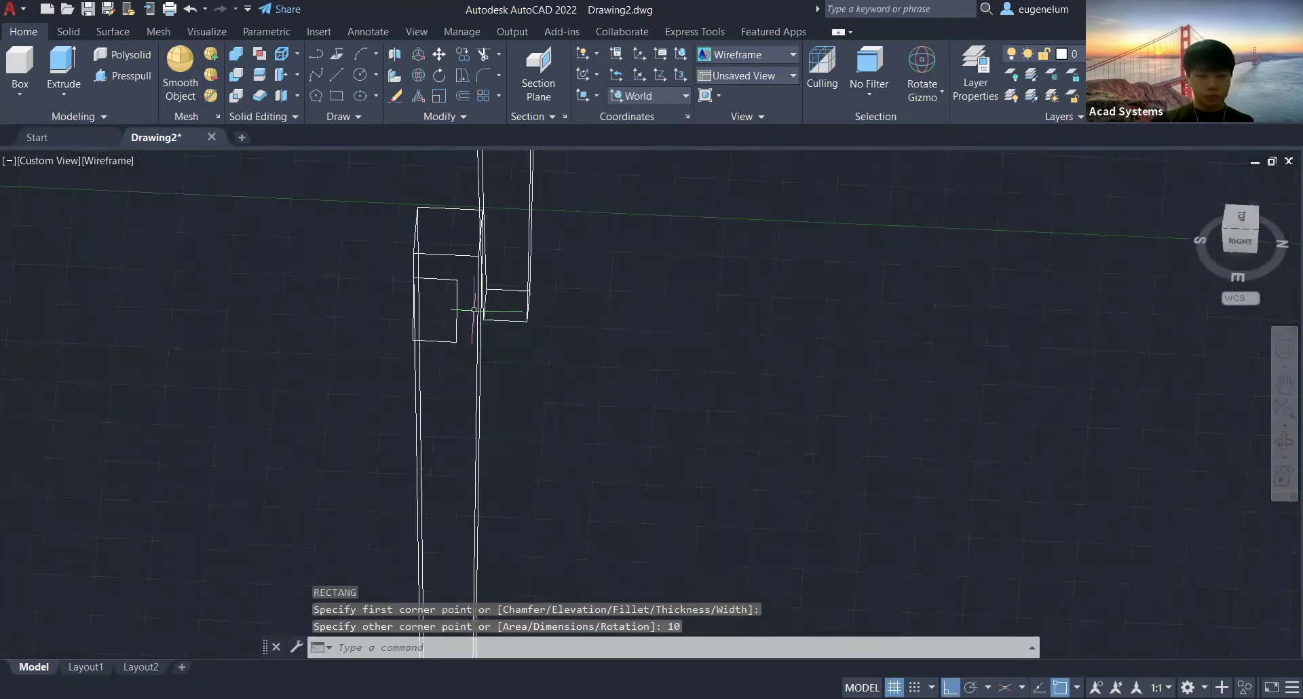
click(451, 314)
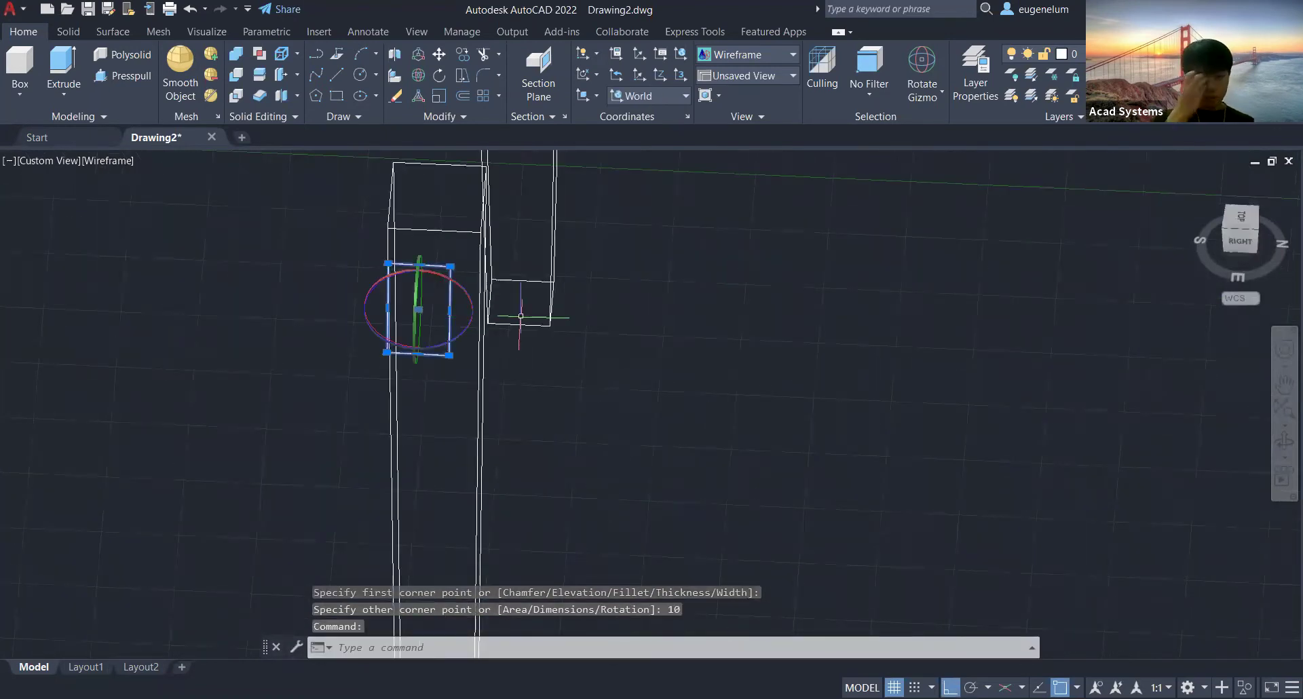
text(m)
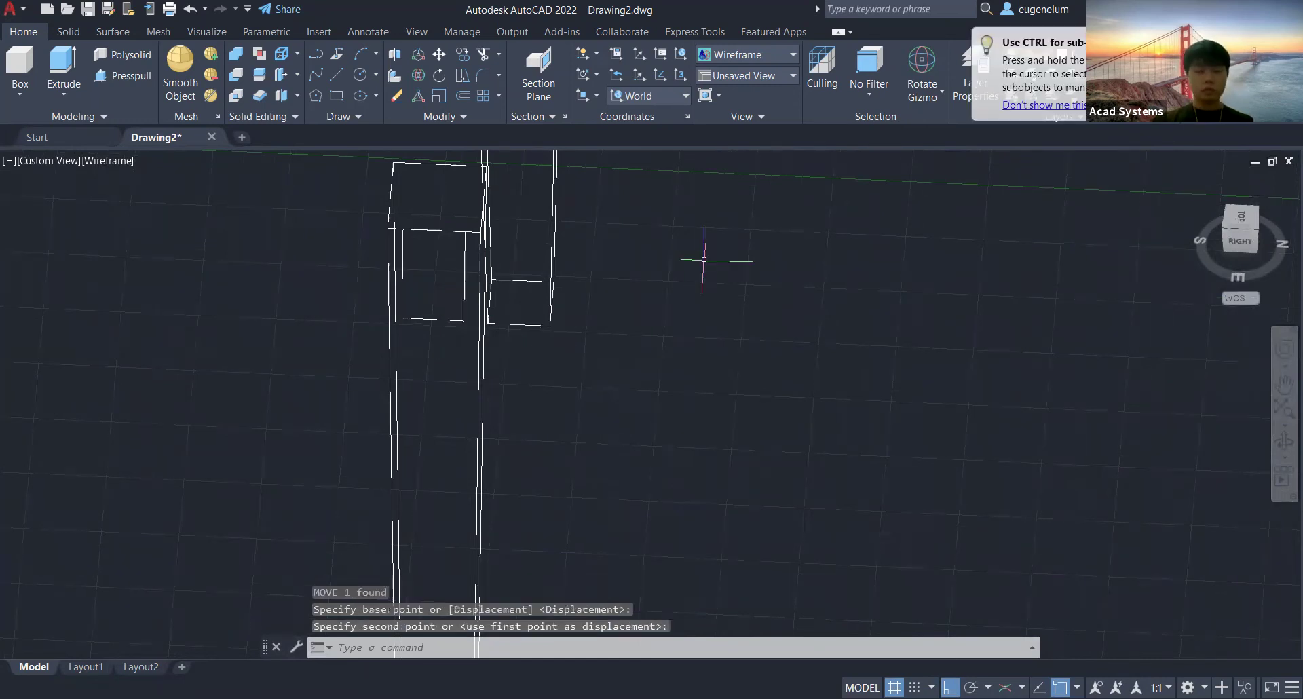
Erase the rectangle placed at the top of the front leg.
shift+middle_drag(704, 262, 711, 214)
shift+middle_drag(532, 281, 537, 281)
click(464, 297)
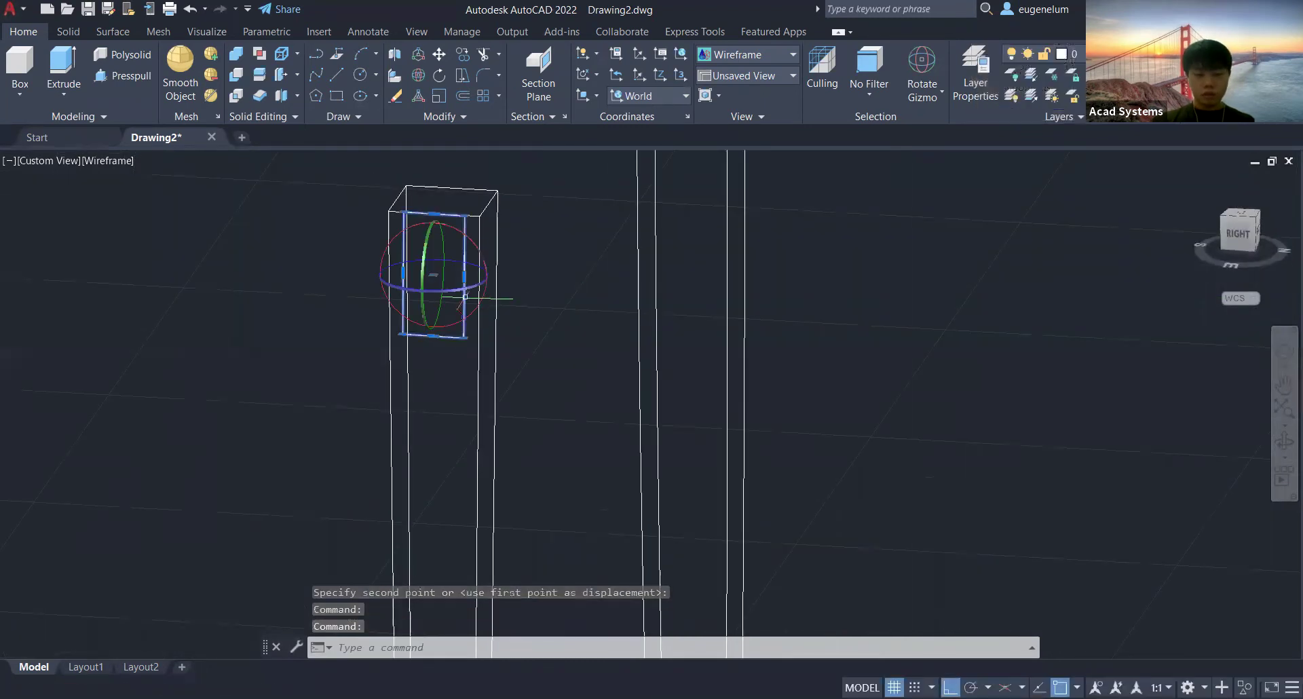
key(Delete)
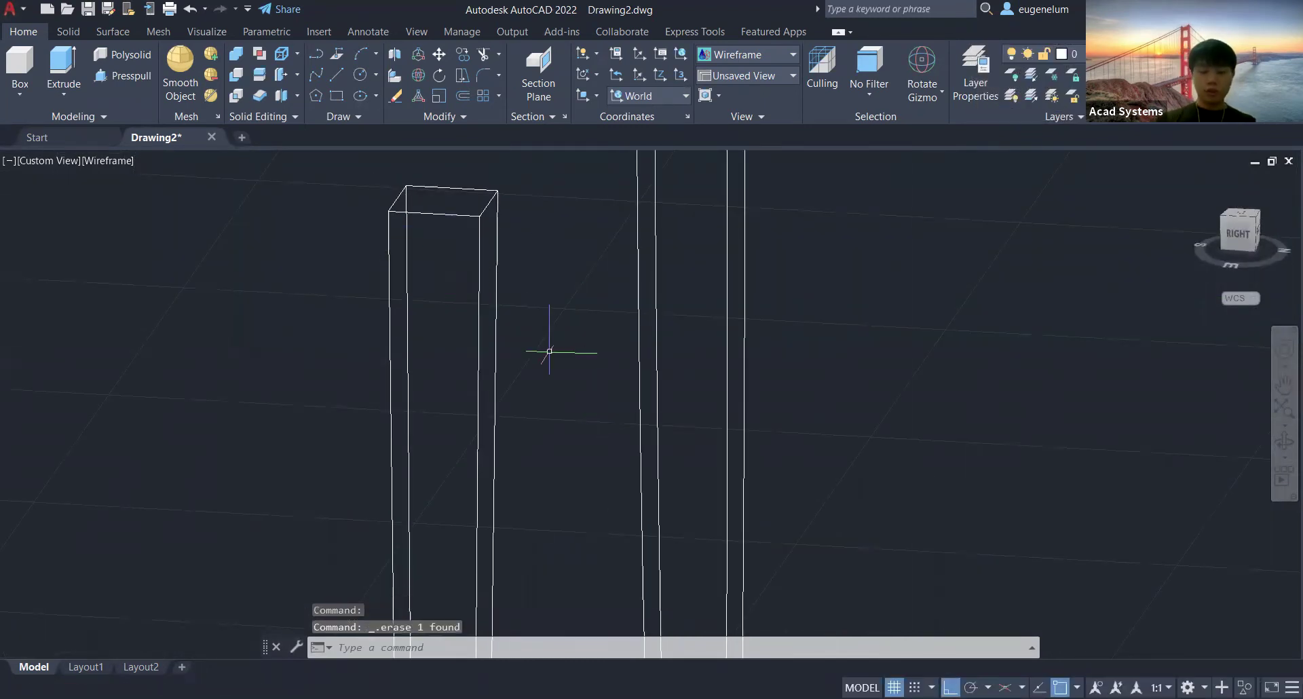
Draw a 10 by 10 rectangle near the top of the railless front leg's outer face as the rail profile.
text(r)
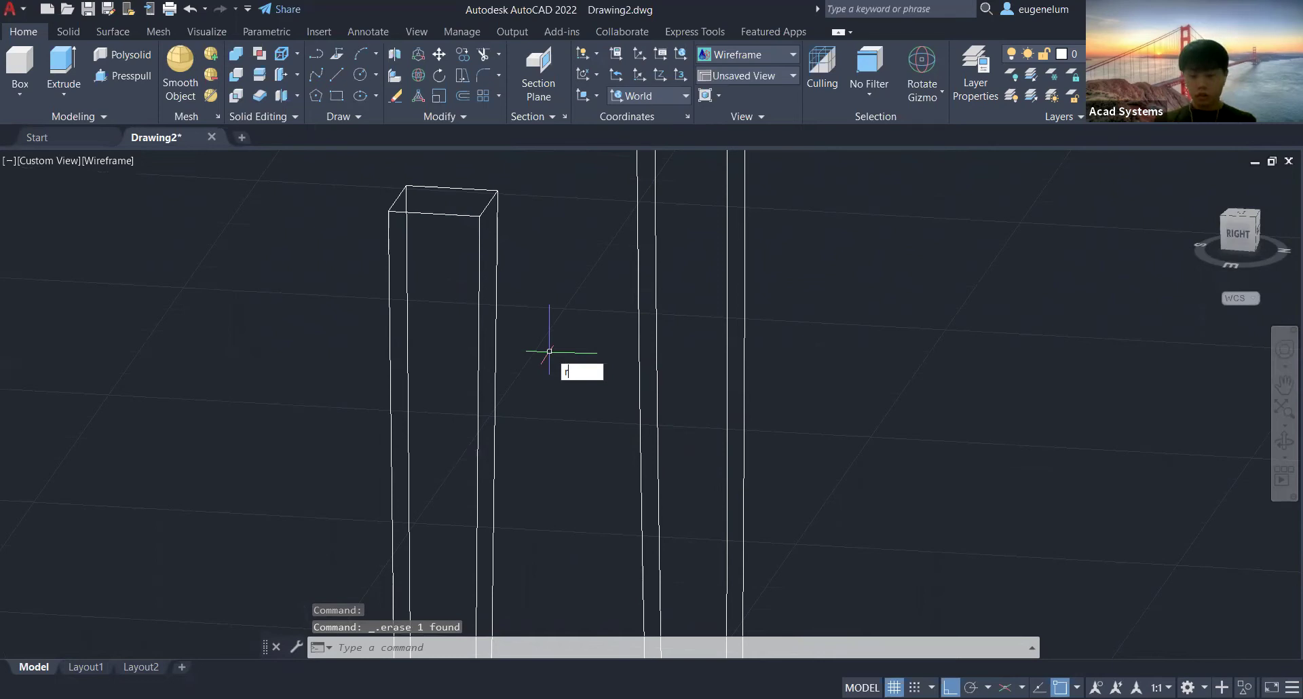
text(ec)
key(Return)
click(429, 265)
text(10)
key(Tab)
text(10)
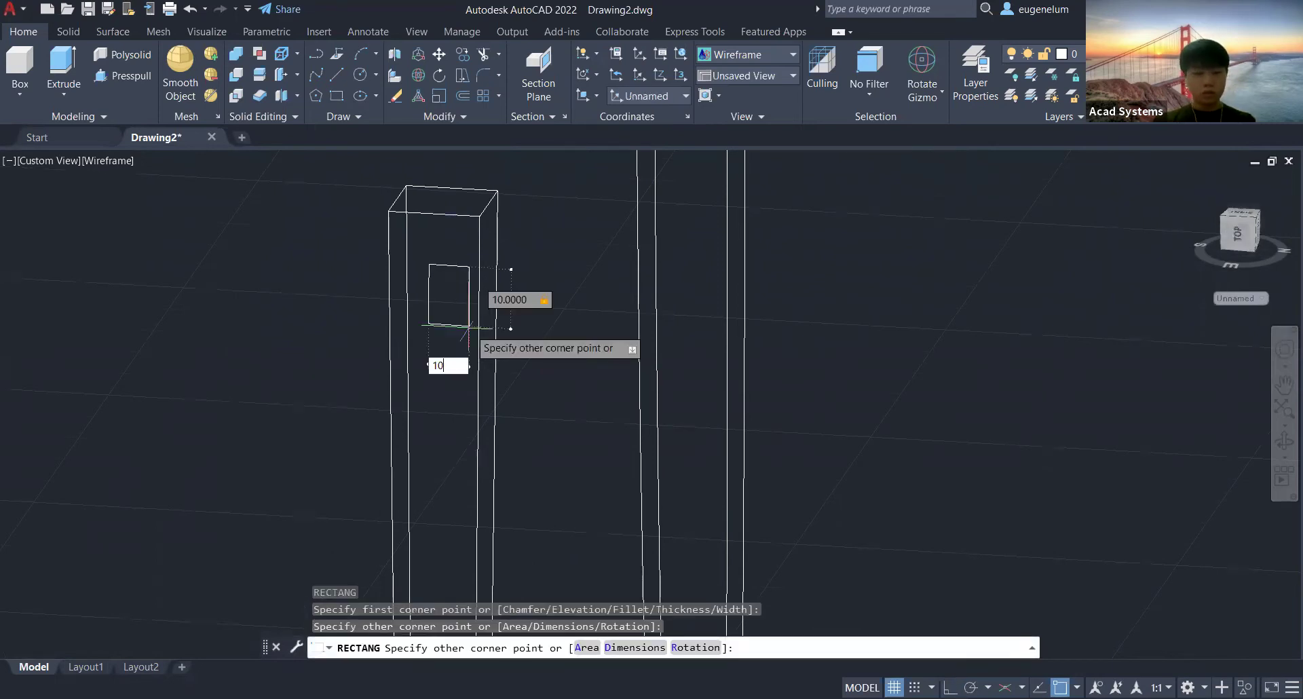
key(Return)
Move the square profile so its top edge is centred on the midpoint of the front leg's top edge.
text(m)
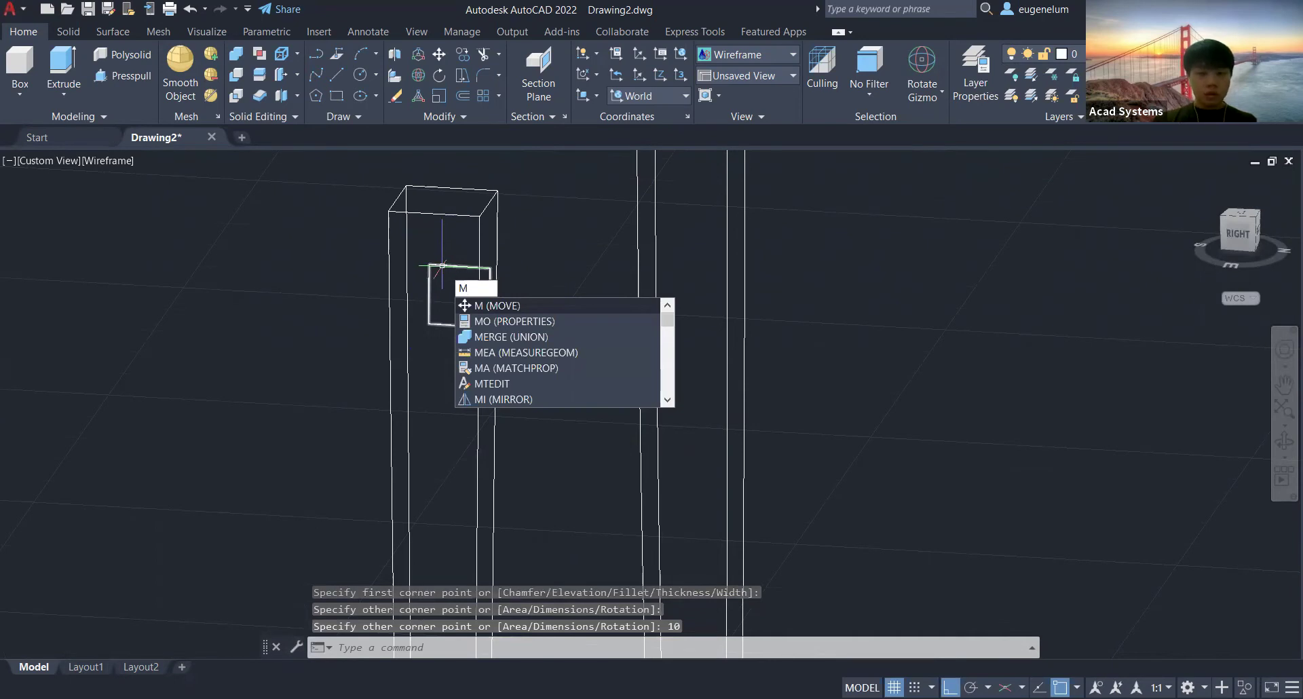
key(Return)
click(442, 265)
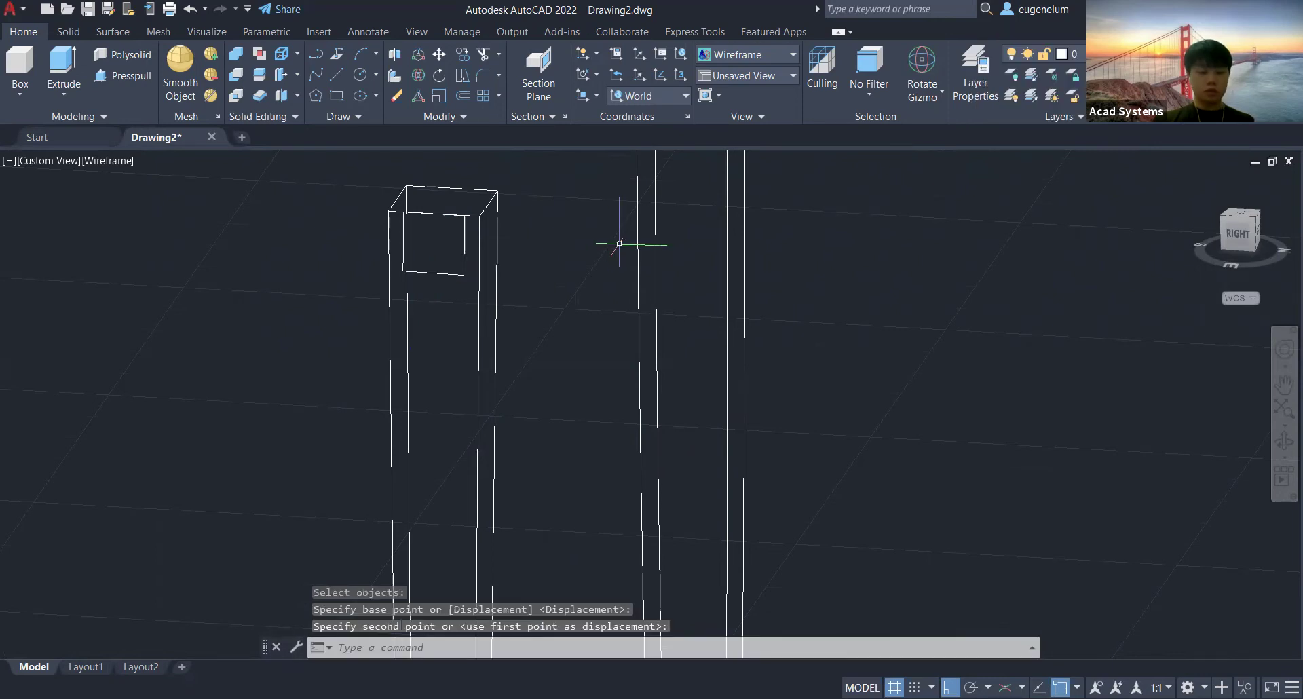
Extrude the square profile 215 units towards the back leg to form the second upper side rail.
shift+middle_drag(619, 244, 530, 299)
click(524, 285)
scroll(523, 285, down, 2)
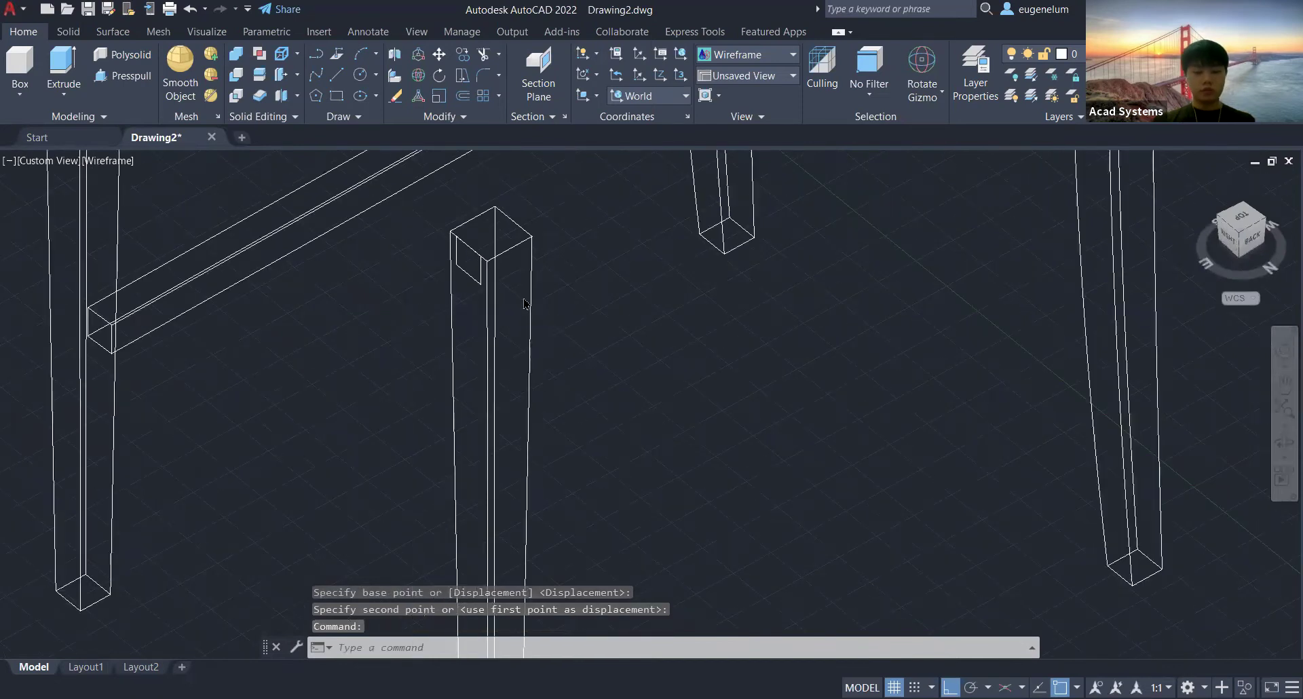
text(e)
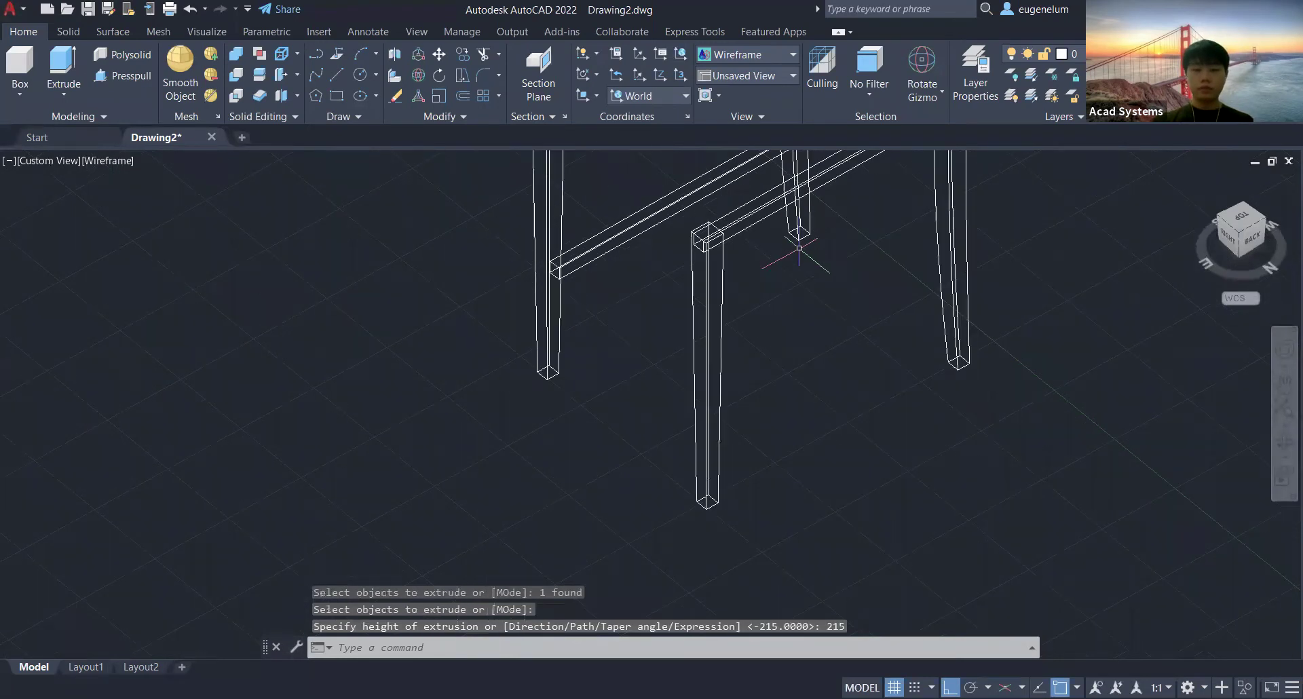
Copy the second upper side rail 140 units straight down along -Z to form the lower rail.
shift+middle_drag(611, 306, 507, 487)
click(510, 444)
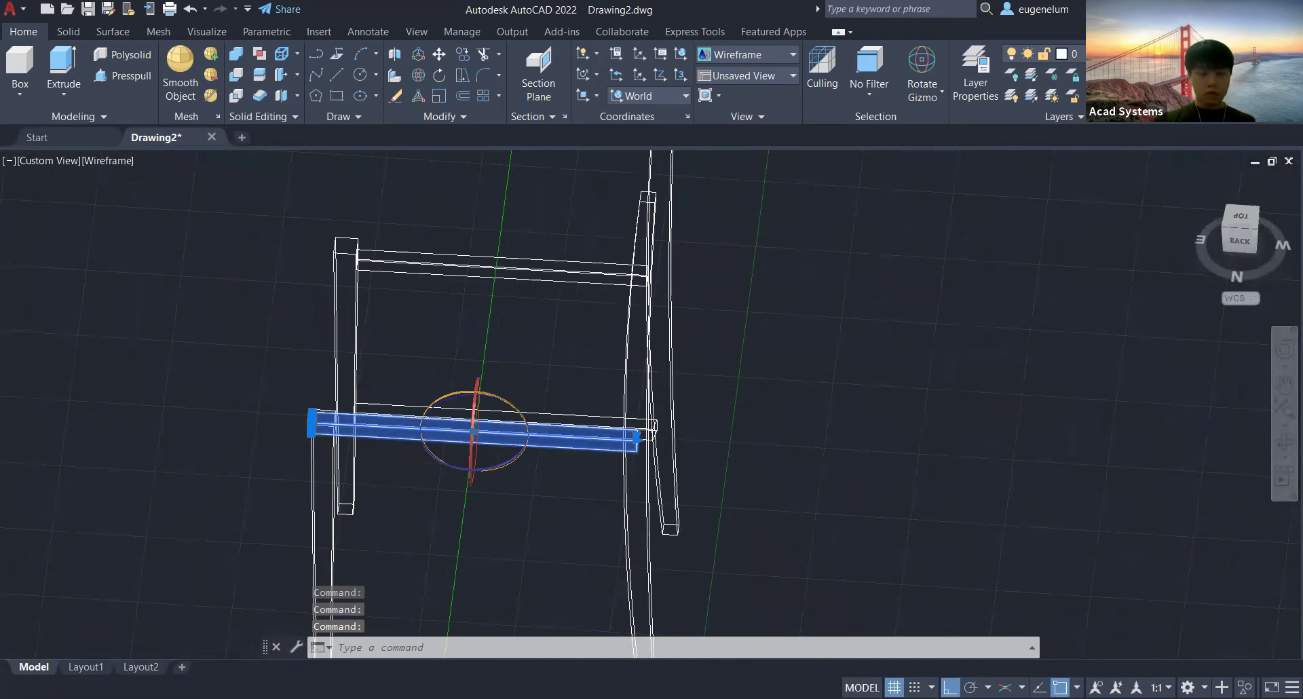
text(co)
key(Return)
click(474, 442)
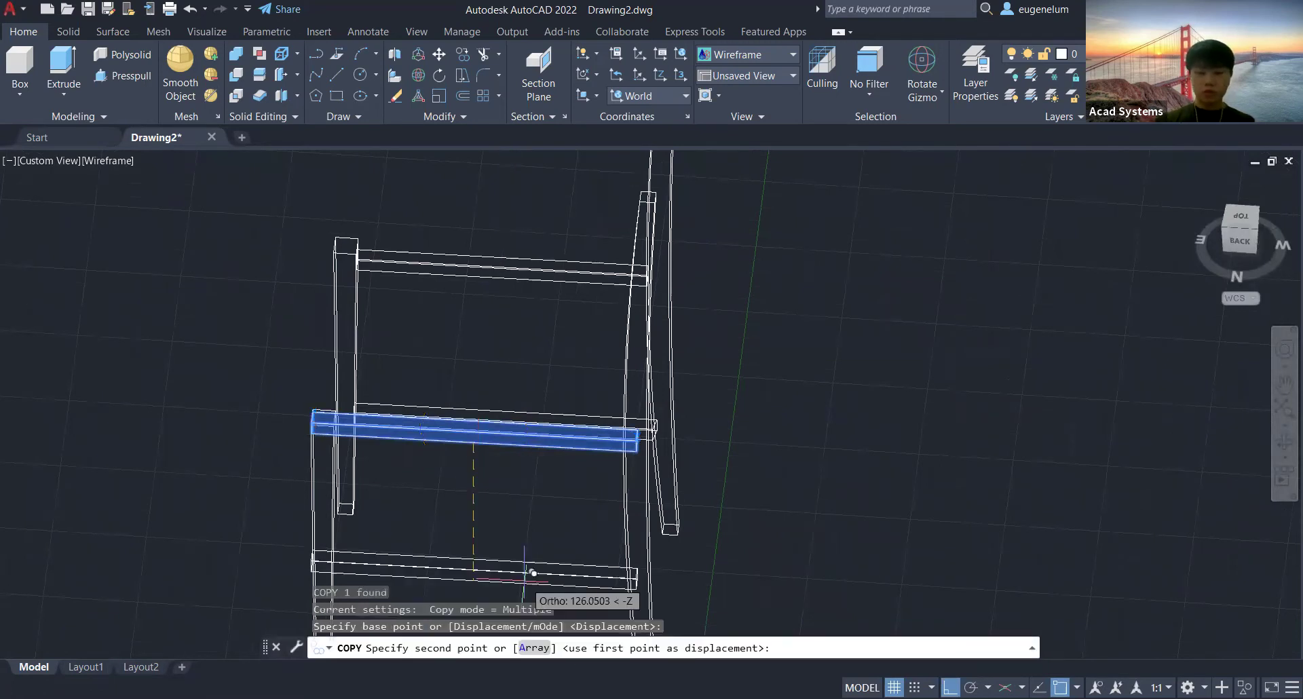
text(140)
key(Return)
key(Escape)
Slice the second upper side rail at the front leg's inner face and keep the part between the legs.
shift+middle_drag(738, 417, 607, 512)
scroll(568, 443, up, 2)
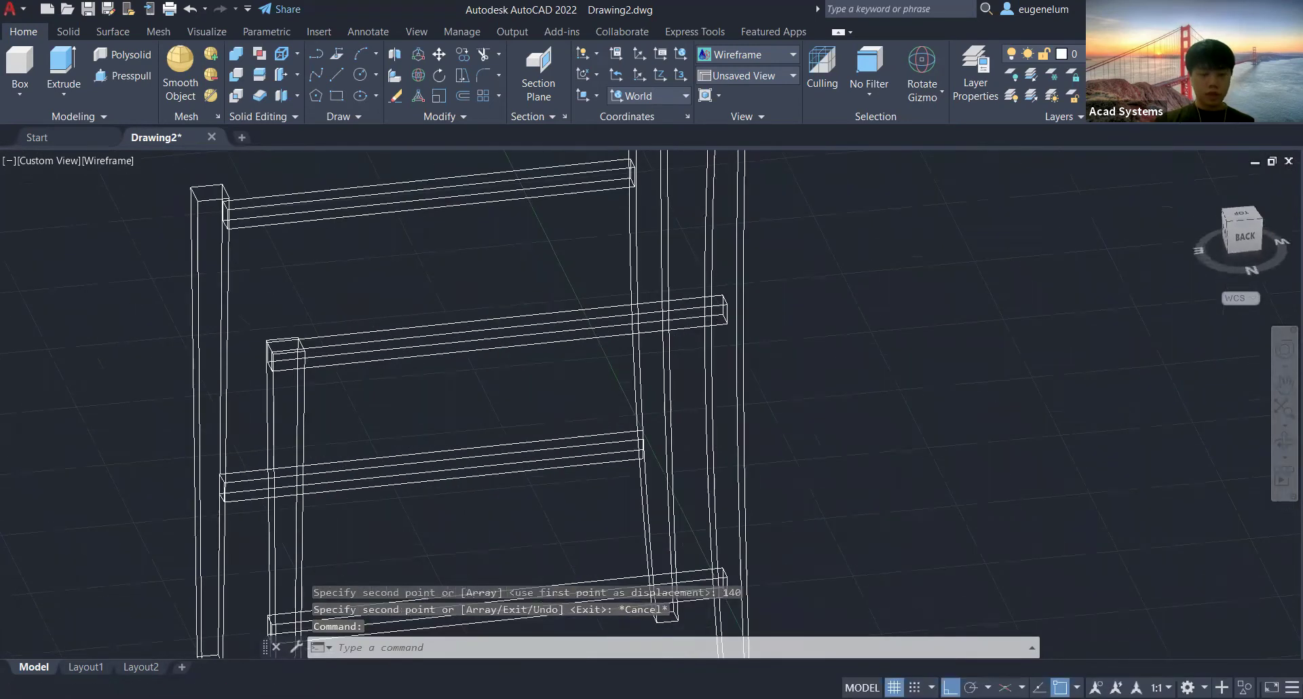
middle_drag(568, 443, 630, 494)
text(SLICE)
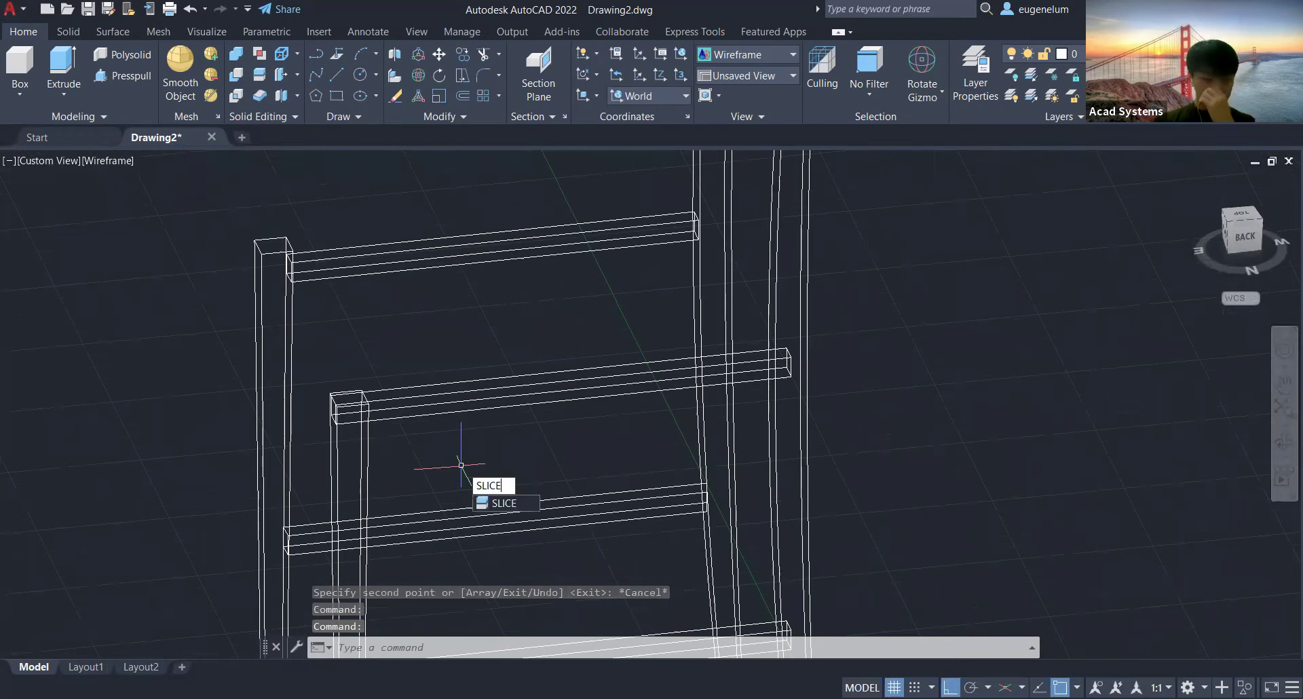
key(Return)
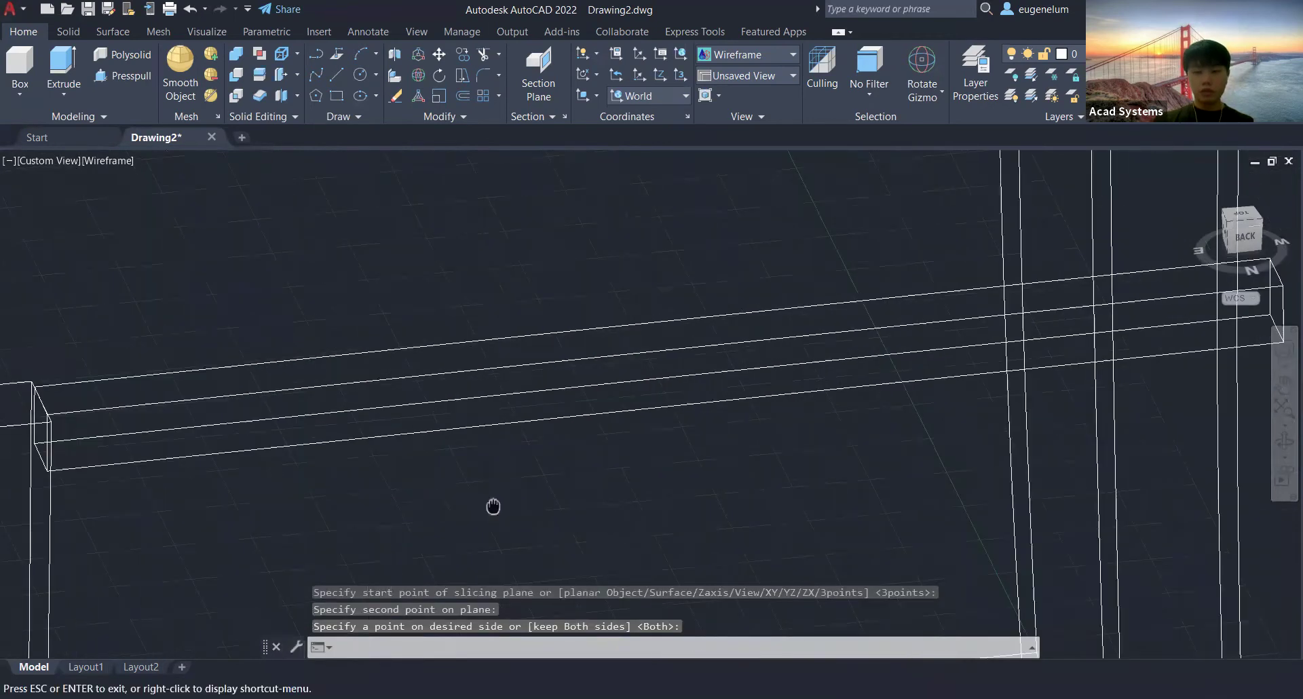
Slice the second upper side rail at the back leg and keep only the part on the front leg's side.
drag(721, 456, 682, 468)
key(Escape)
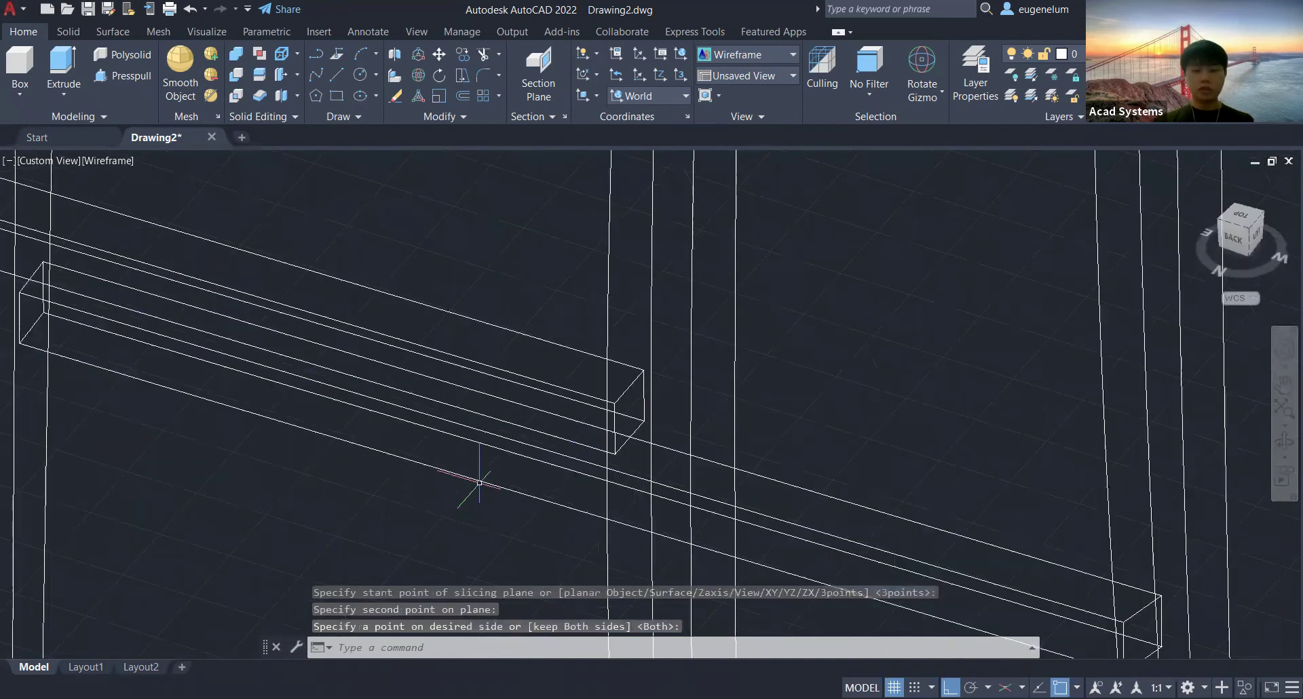
shift+middle_drag(480, 484, 631, 468)
scroll(631, 468, down, 5)
key(Escape)
Slice the second lower side rail at the front leg's inner face and keep the part between the legs.
middle_drag(548, 616, 518, 388)
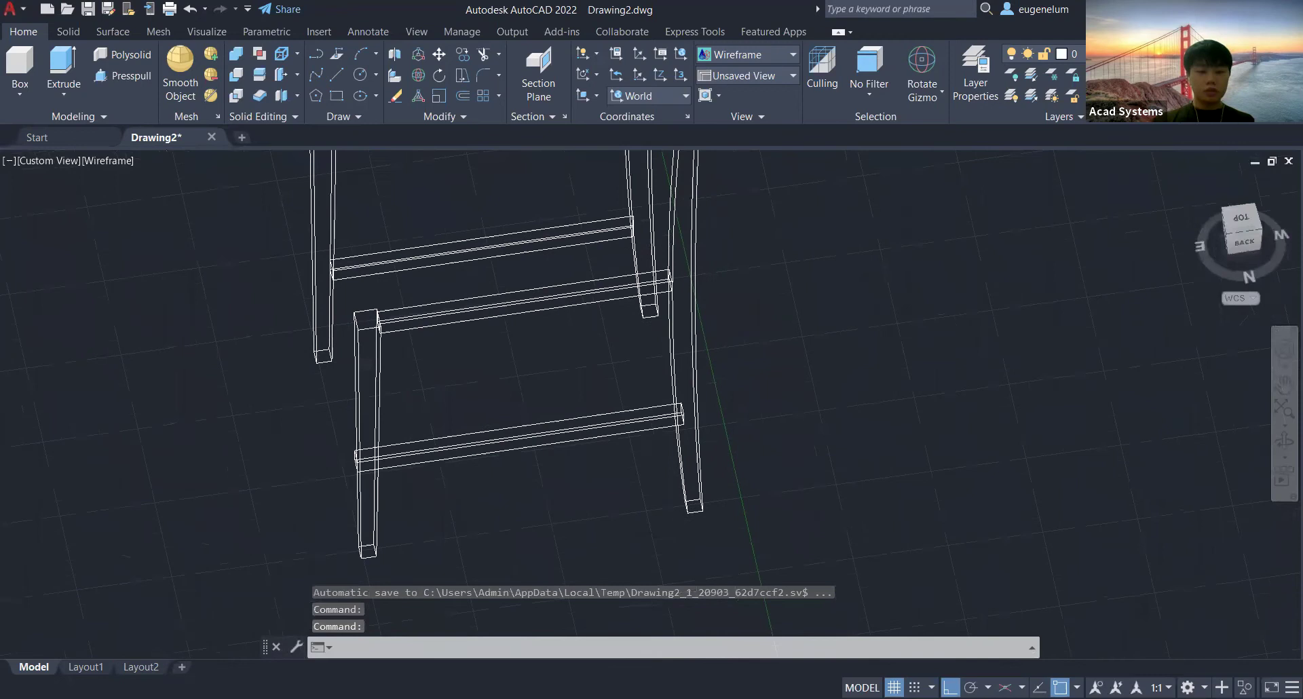
shift+middle_drag(589, 490, 384, 397)
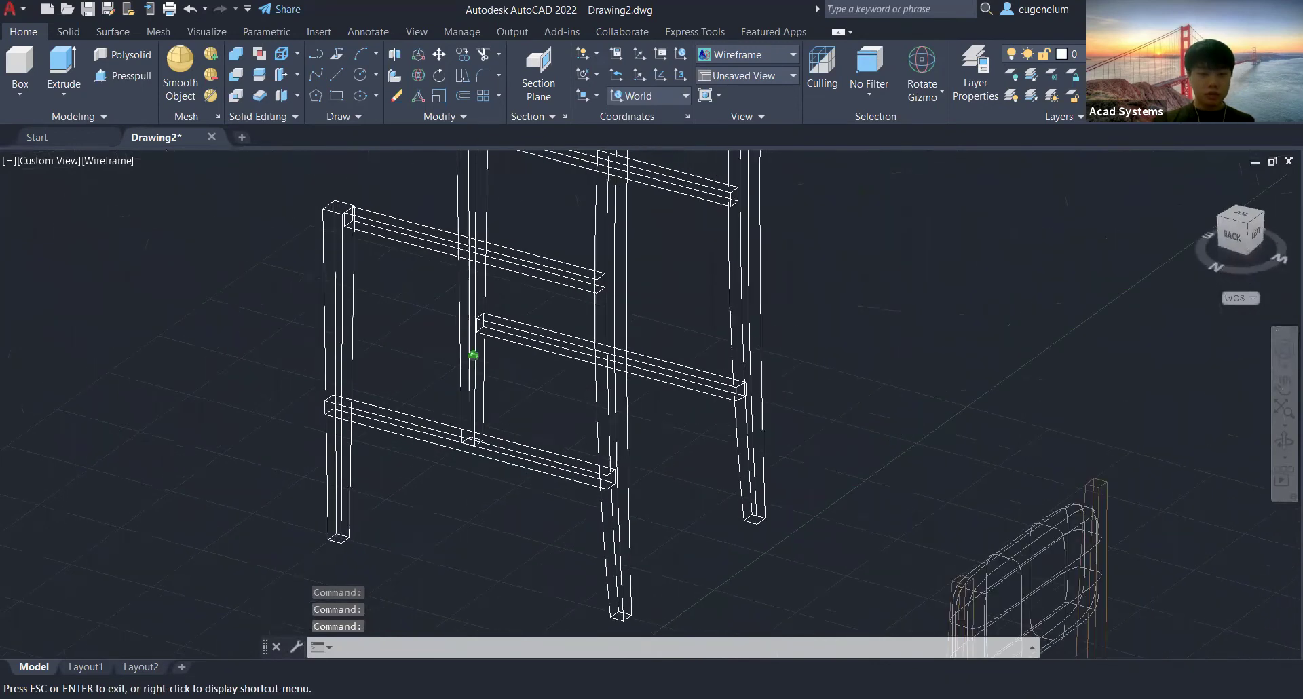
scroll(509, 405, up, 5)
middle_drag(479, 368, 543, 374)
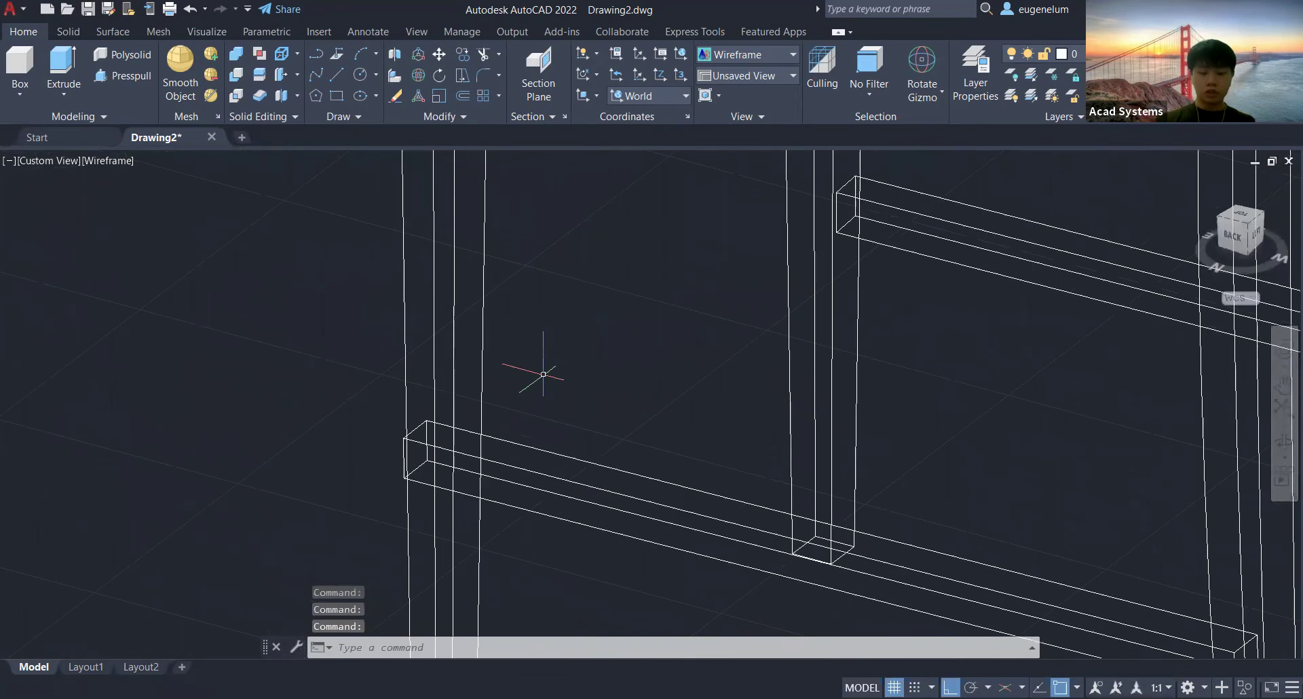
text(slice)
key(Return)
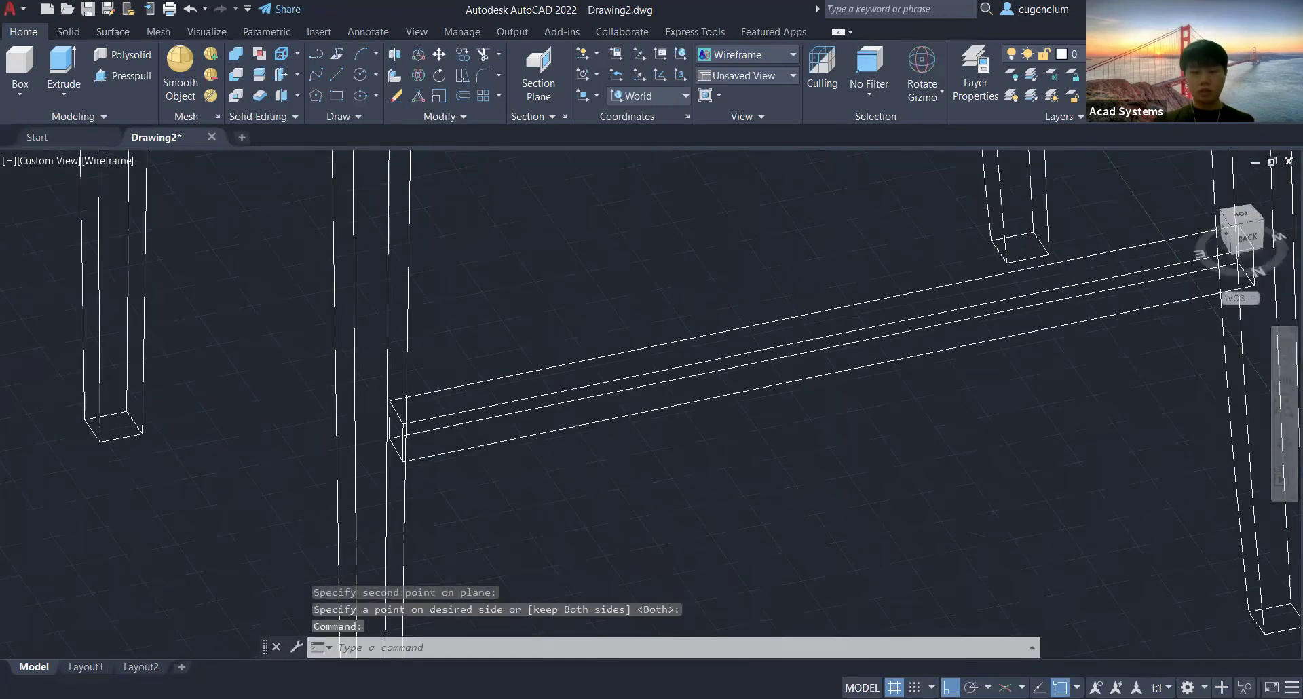
Slice the second lower side rail where it enters the back leg and keep the part between the legs.
shift+middle_drag(610, 475, 523, 543)
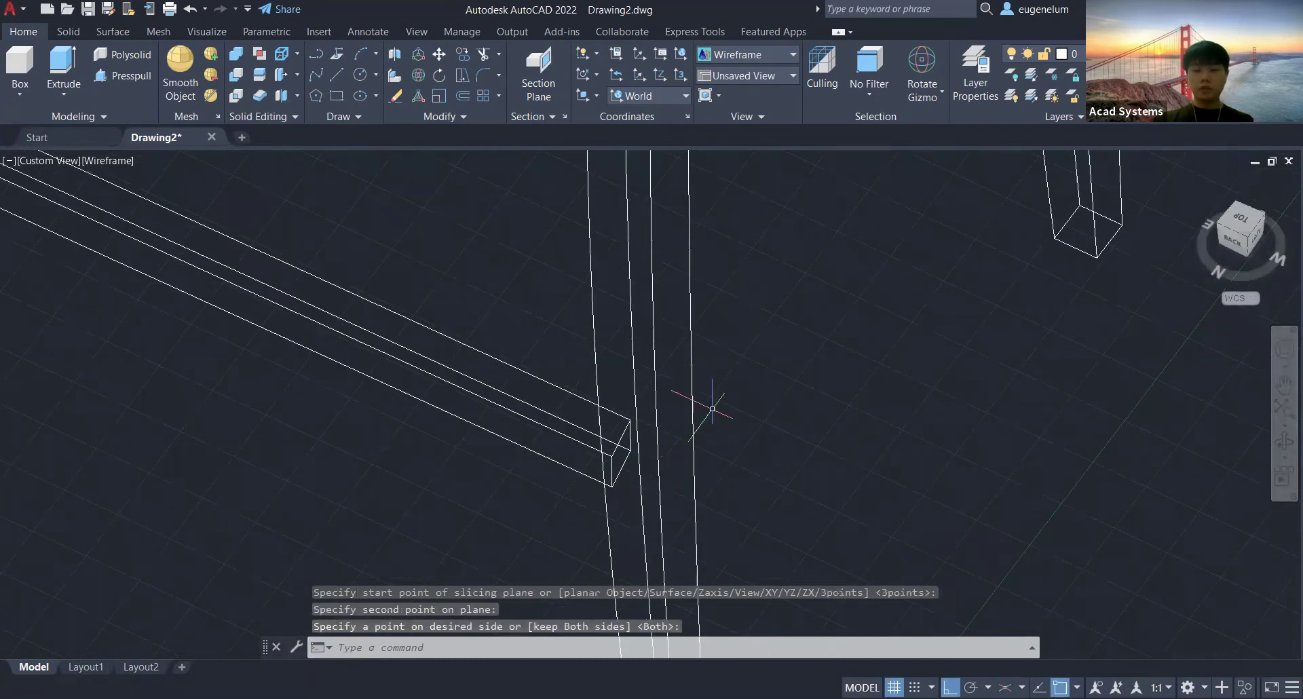
key(Escape)
middle_drag(712, 409, 845, 473)
Examine how the cross rails join the legs on the finished reference chair.
scroll(595, 269, down, 5)
middle_drag(596, 269, 565, 466)
shift+middle_drag(676, 443, 434, 457)
scroll(533, 339, down, 2)
middle_drag(709, 362, 647, 511)
scroll(647, 510, up, 5)
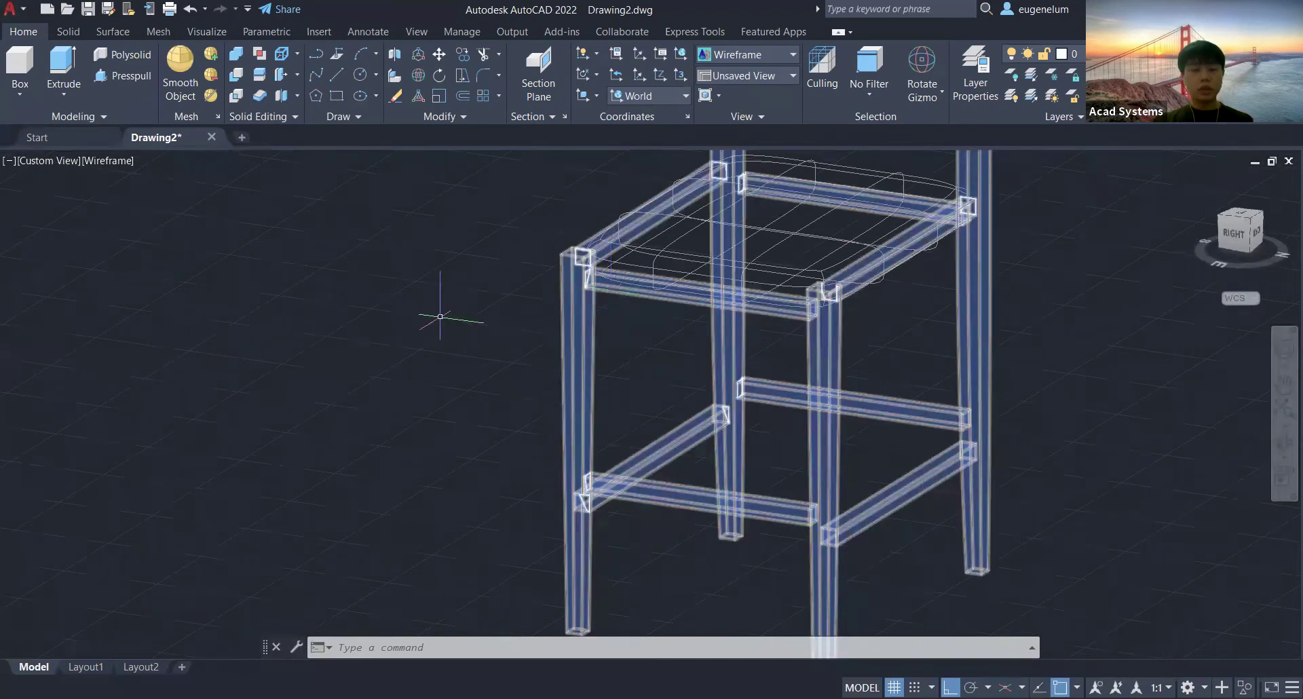
scroll(321, 347, up, 3)
middle_drag(321, 347, 691, 308)
scroll(692, 309, down, 4)
middle_drag(413, 418, 685, 431)
scroll(685, 431, down, 1)
middle_drag(282, 451, 336, 435)
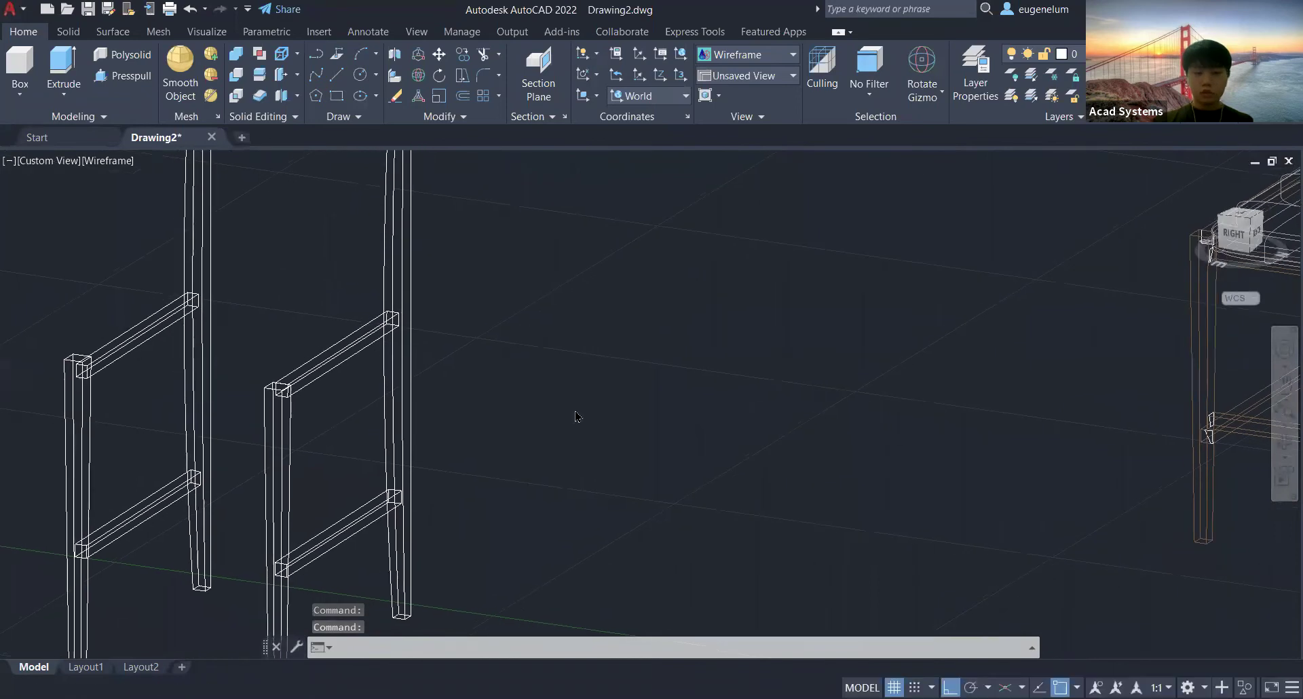
Switch to the back view and draw a 10 by 10 rectangle near the top of the front leg as the cross rail profile.
click(1247, 234)
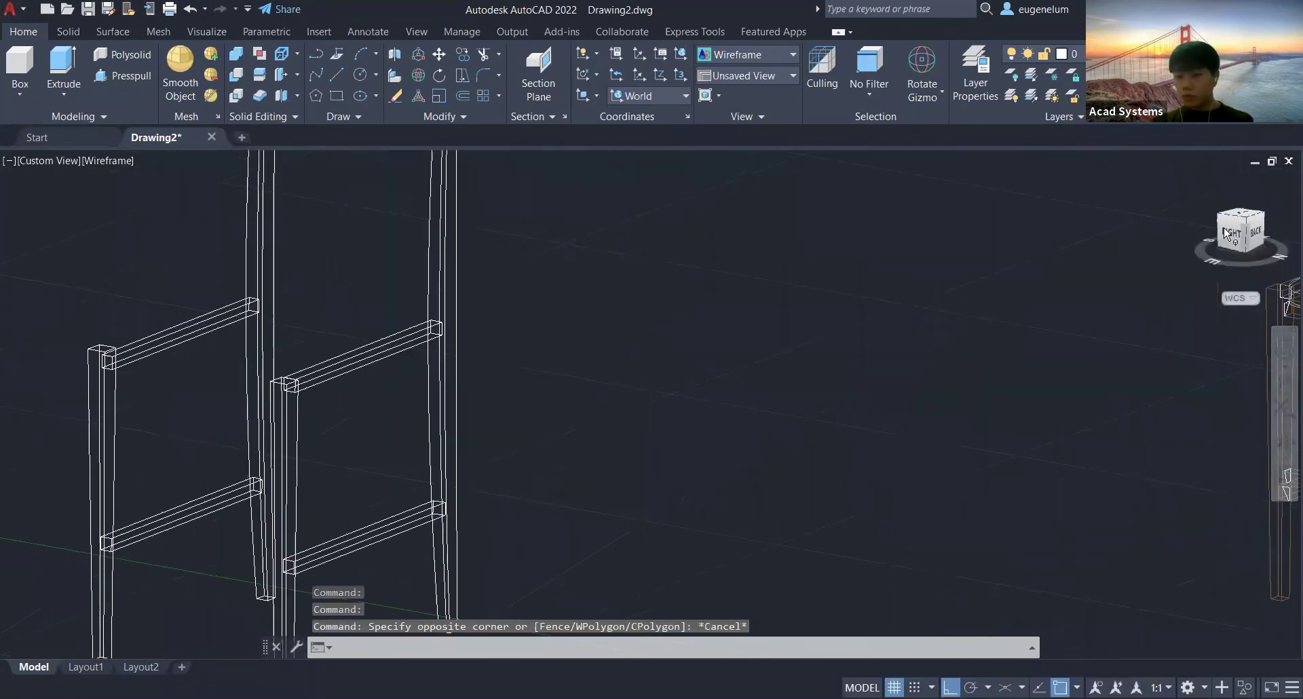
click(1249, 234)
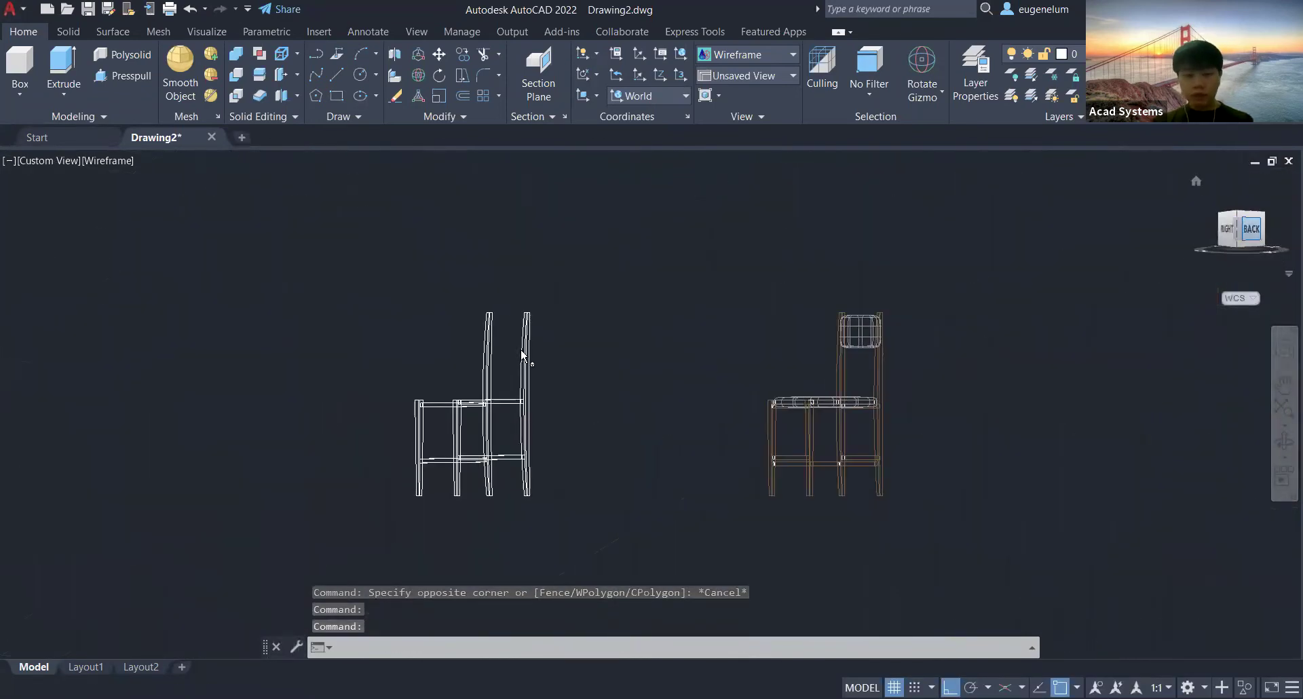
scroll(496, 411, up, 8)
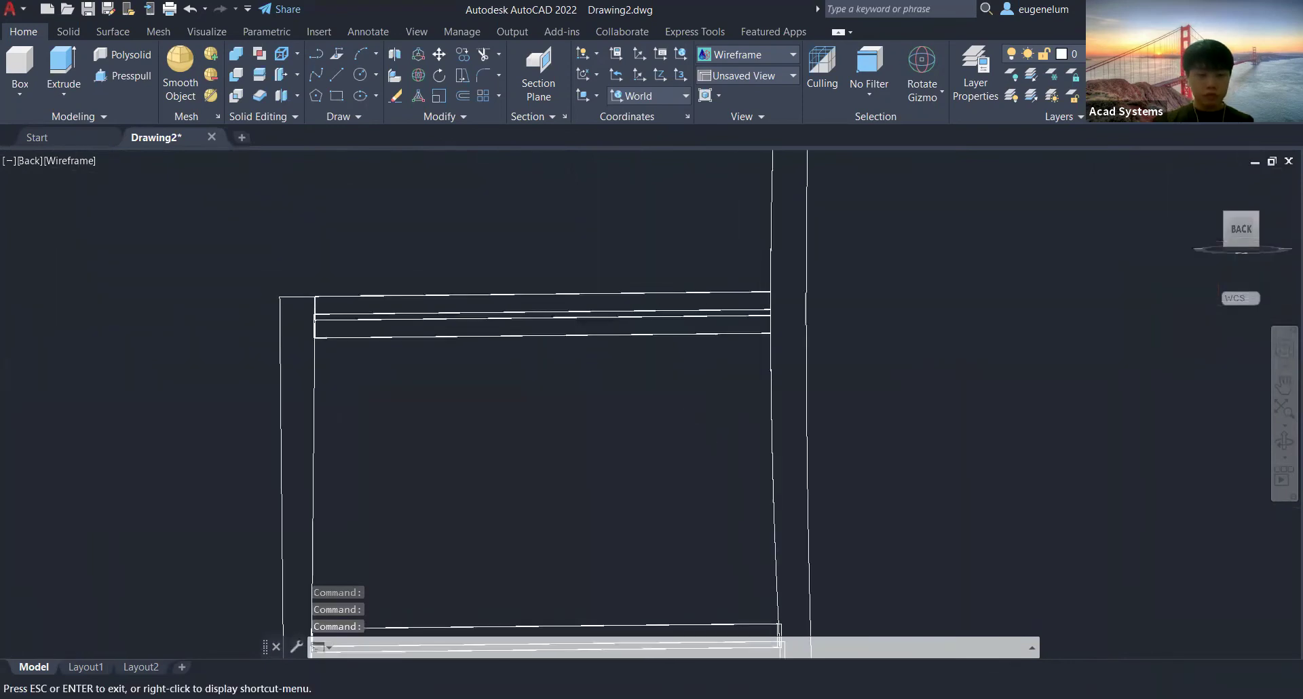
text(REC)
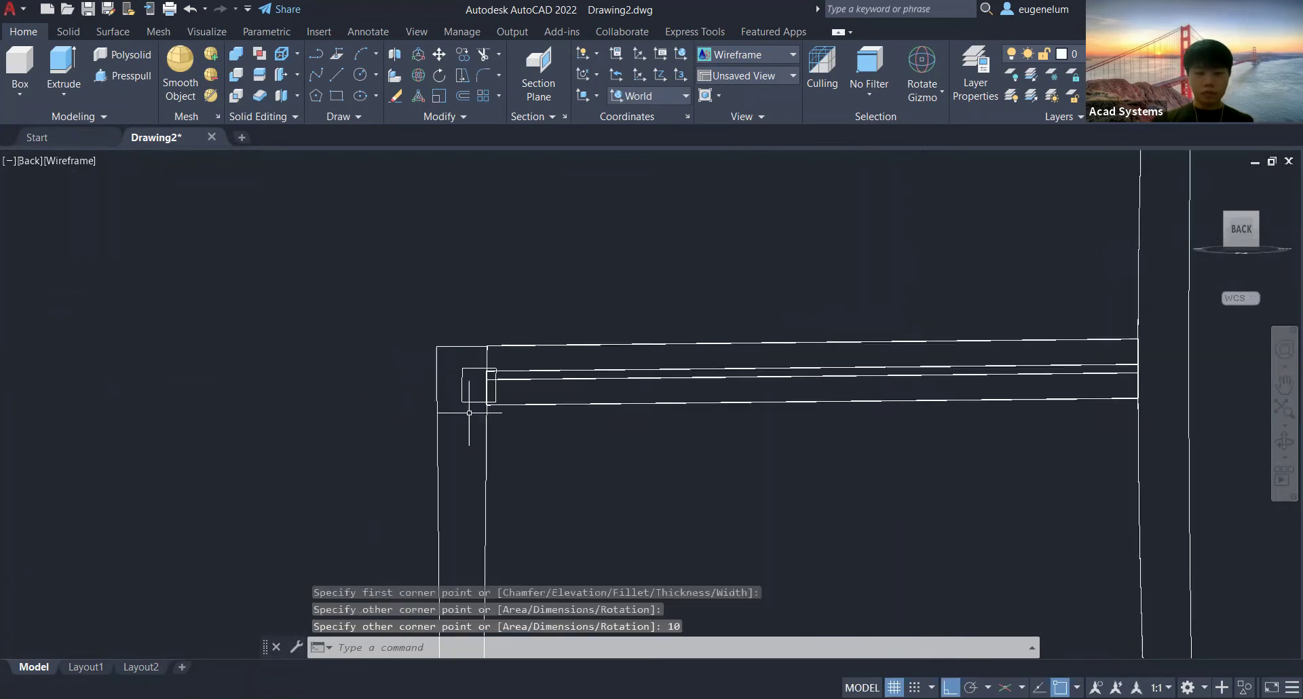
scroll(361, 380, up, 2)
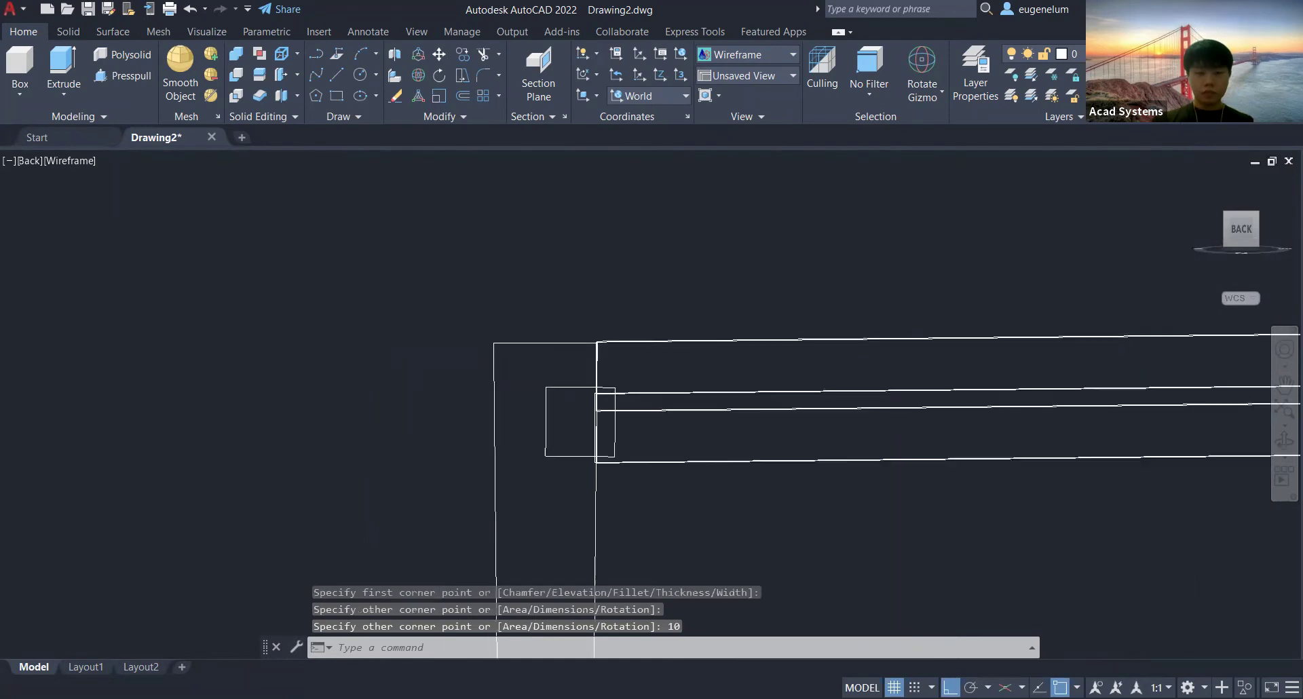
Move the cross rail profile up to the top edge of the front leg, centred across the leg's width.
click(570, 387)
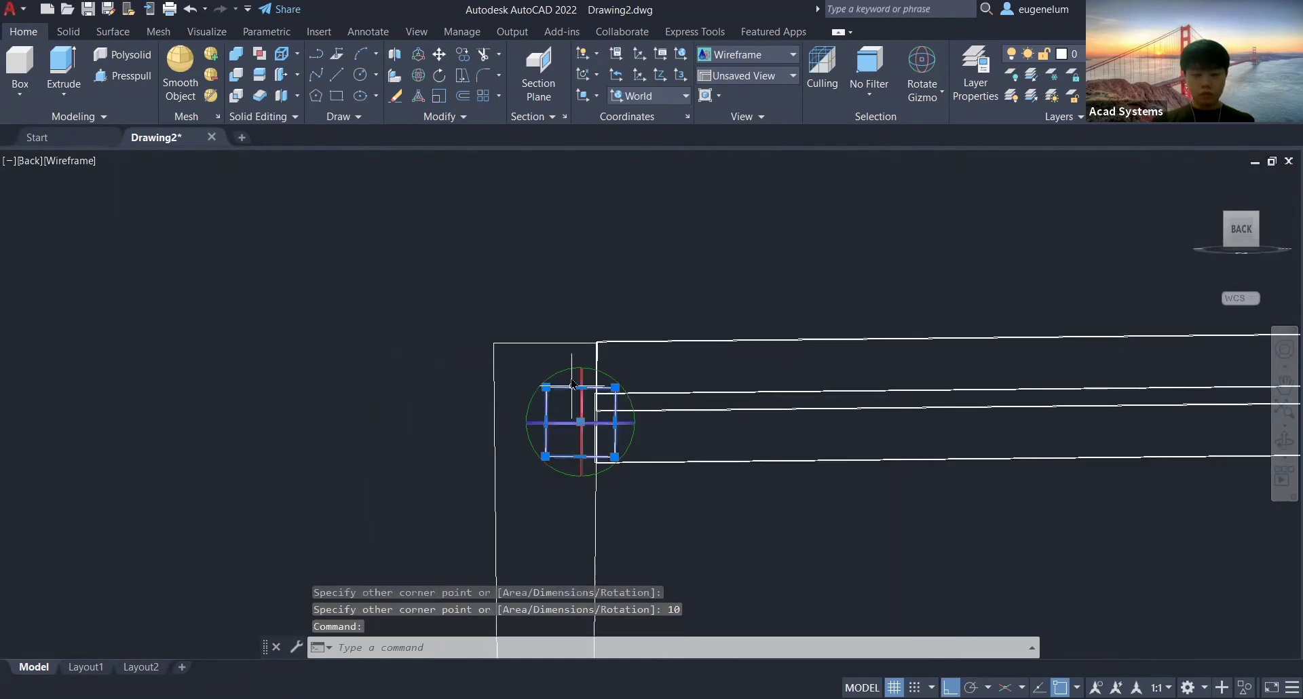
text(M)
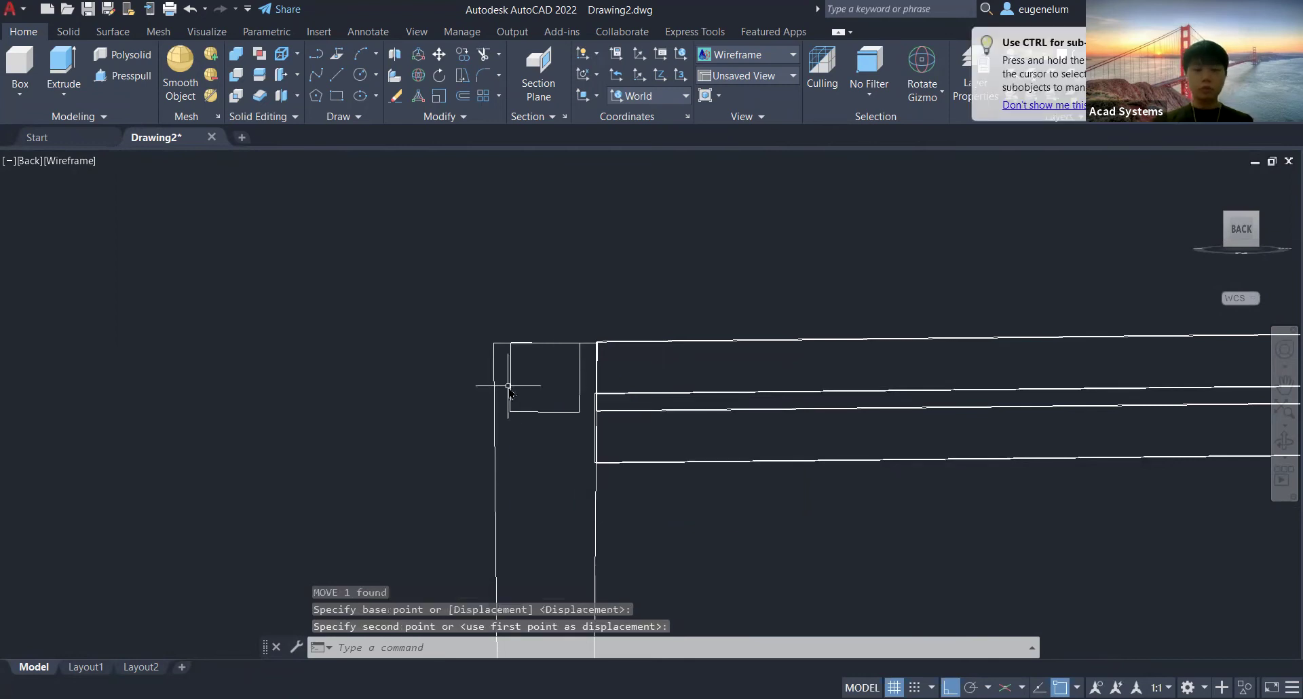
Try to move the cross rail profile 10 units down from the top of the front leg.
text(M)
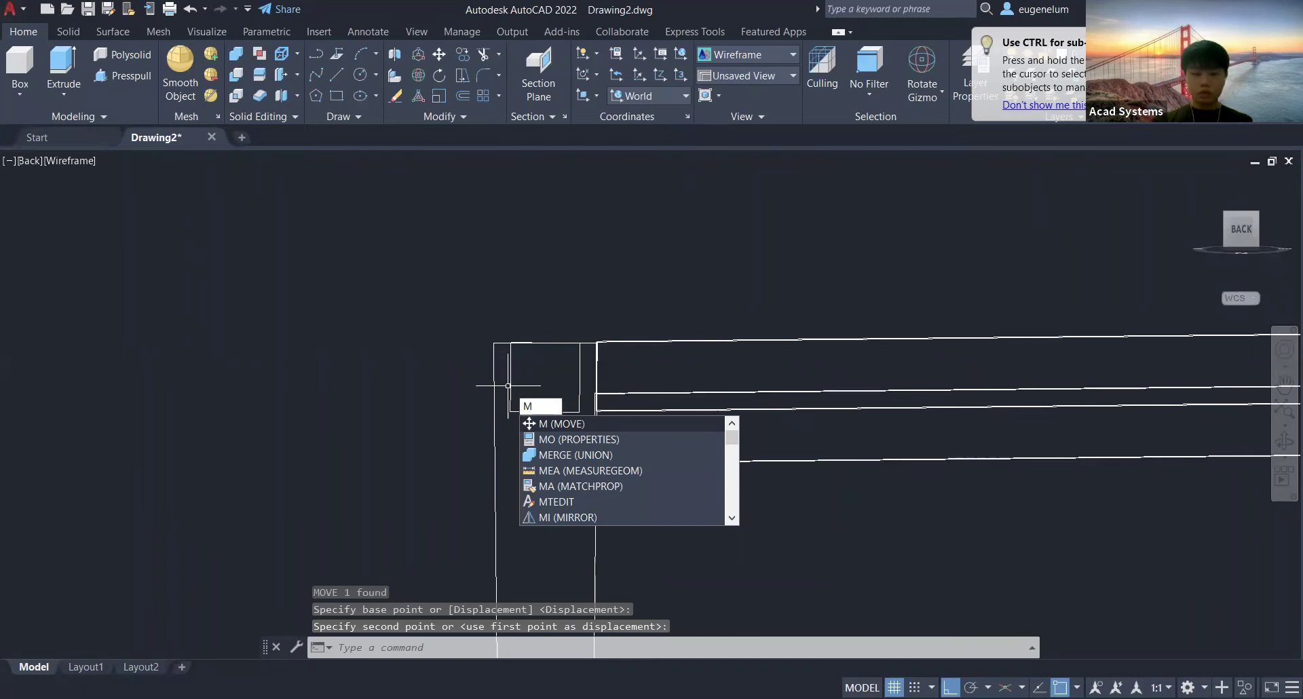
text(10)
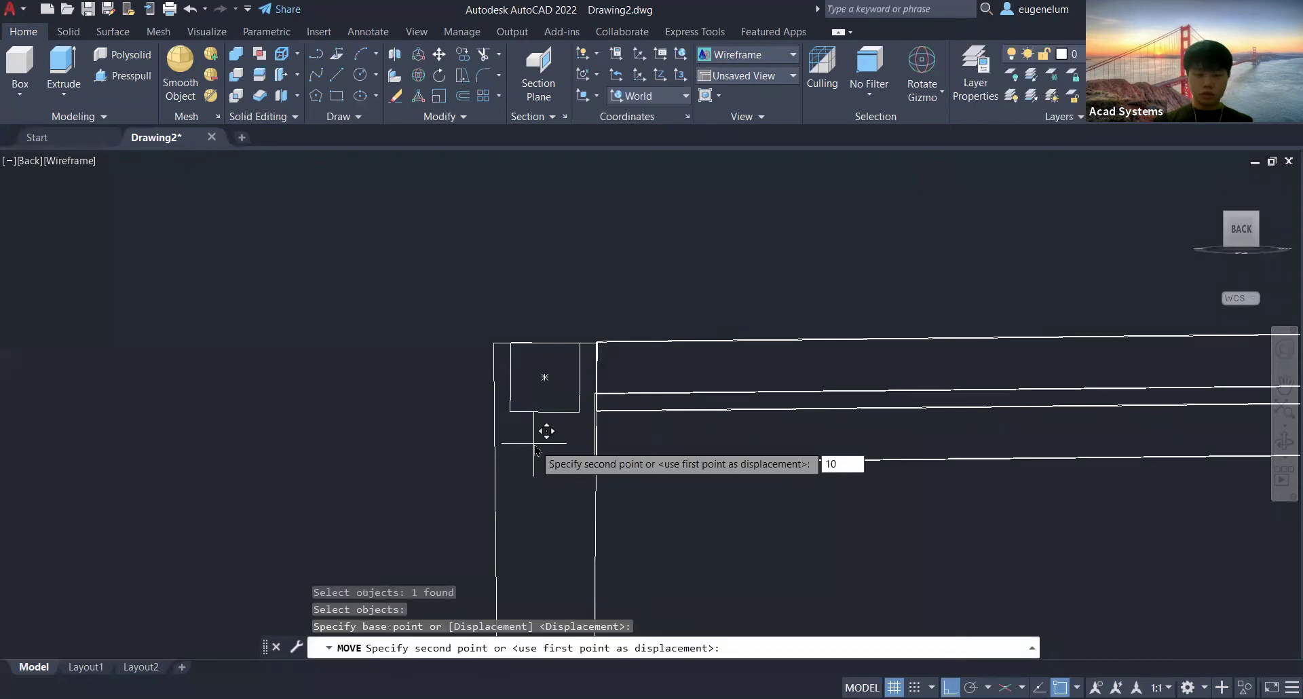
key(Return)
click(545, 411)
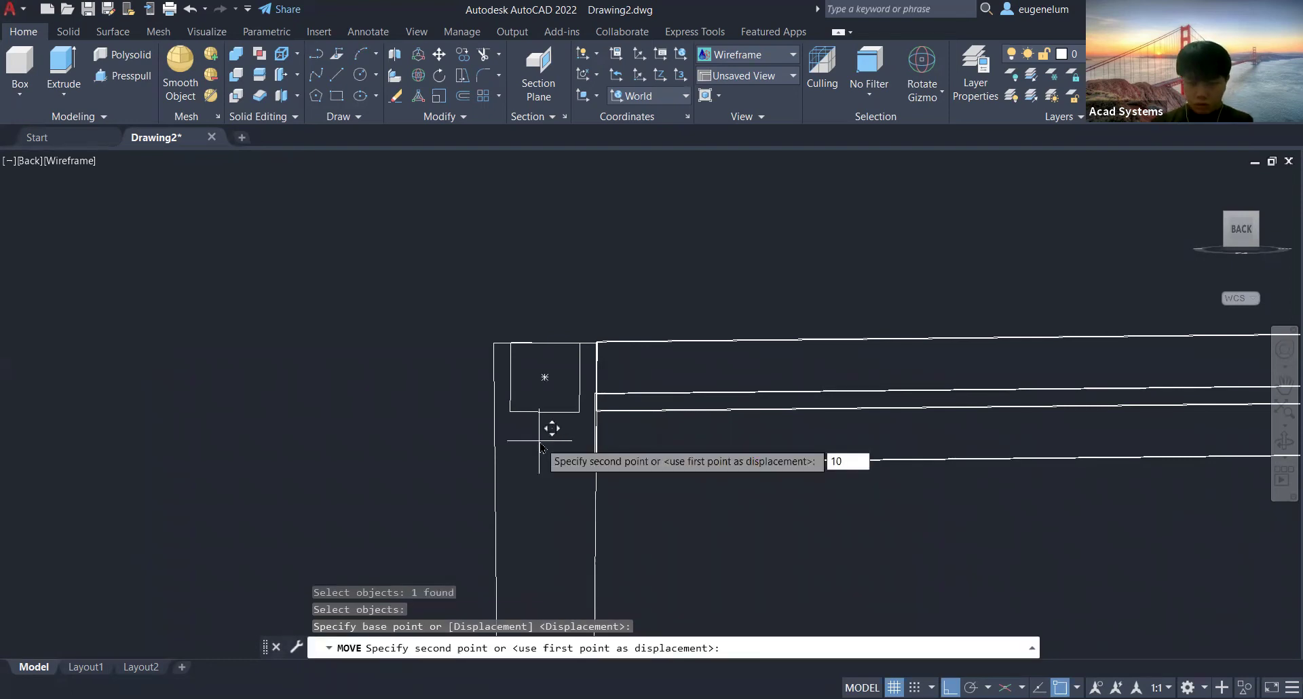
text(10)
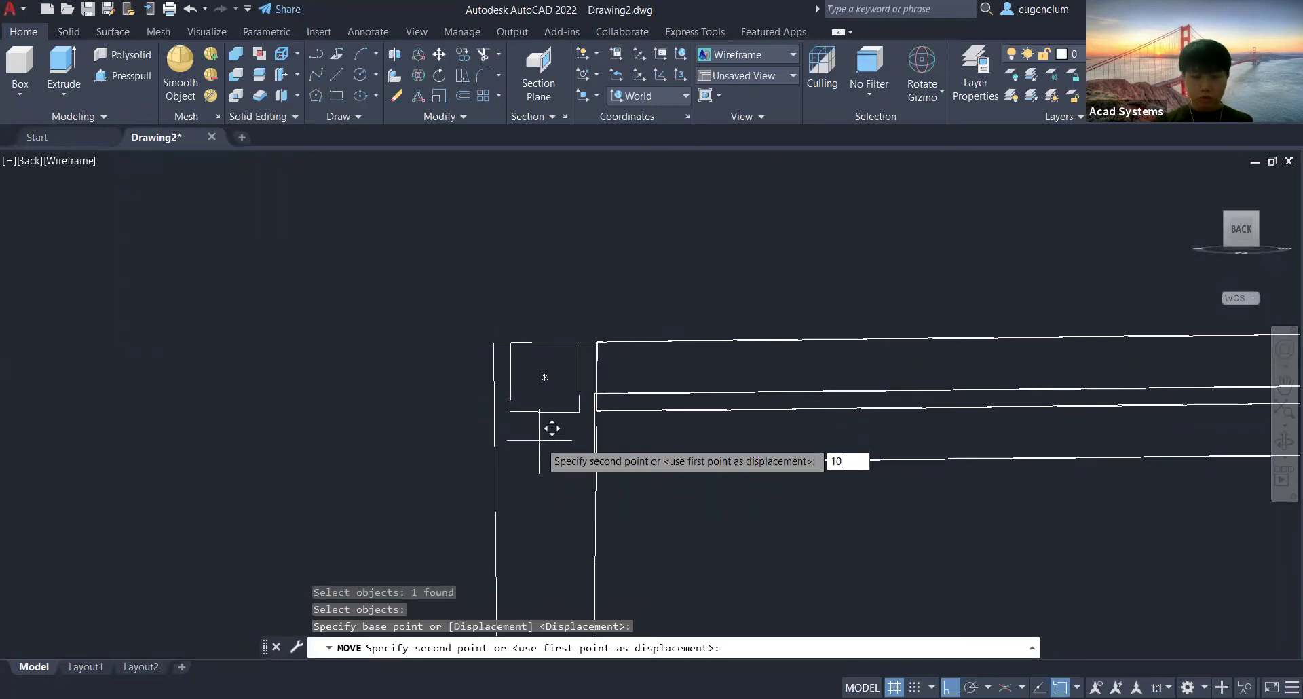
key(Return)
scroll(580, 523, down, 4)
scroll(633, 506, down, 2)
mouse_move(629, 508)
middle_down()
mouse_move(689, 559)
mouse_move(610, 408)
mouse_move(620, 457)
mouse_move(657, 477)
middle_up()
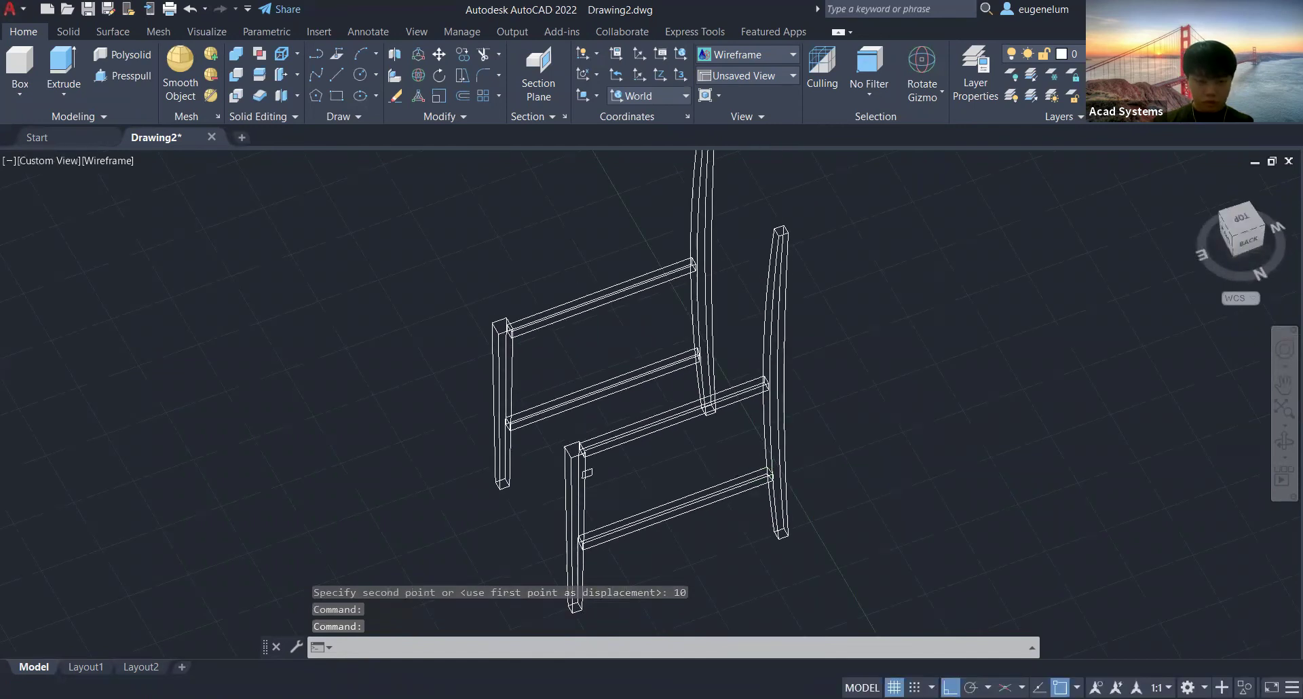
key(Escape)
scroll(585, 479, up, 6)
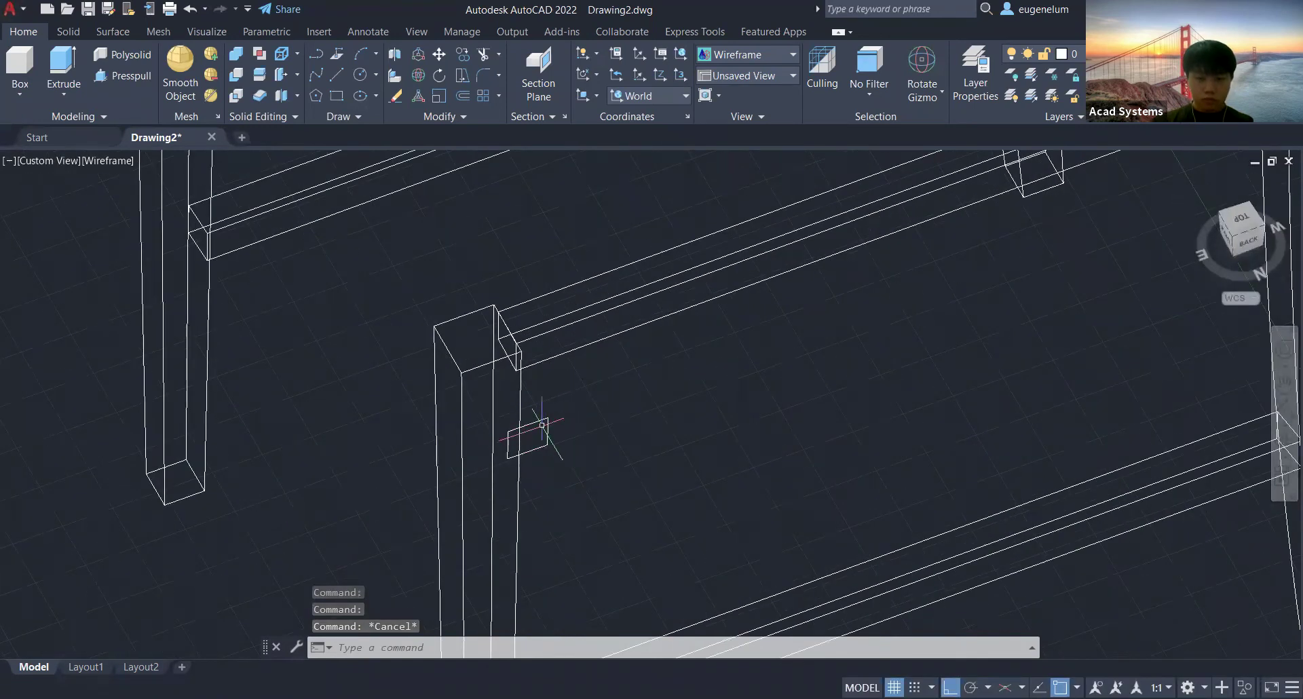
click(538, 420)
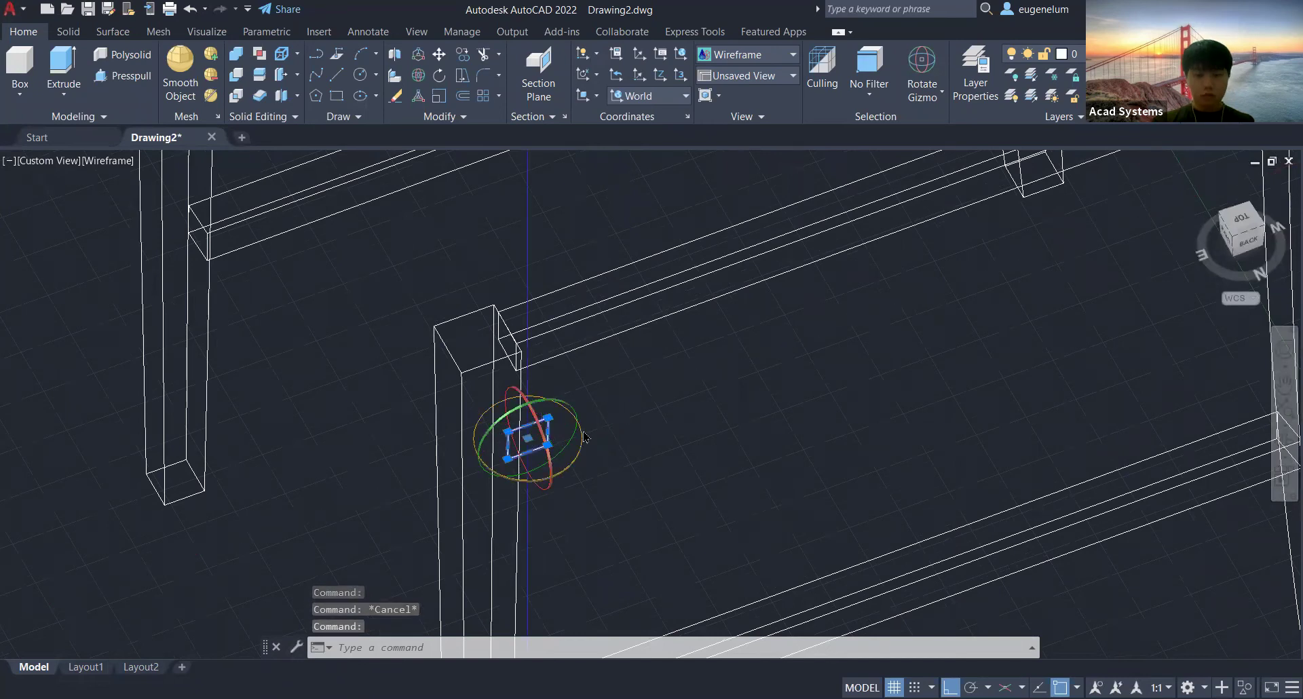
text(M)
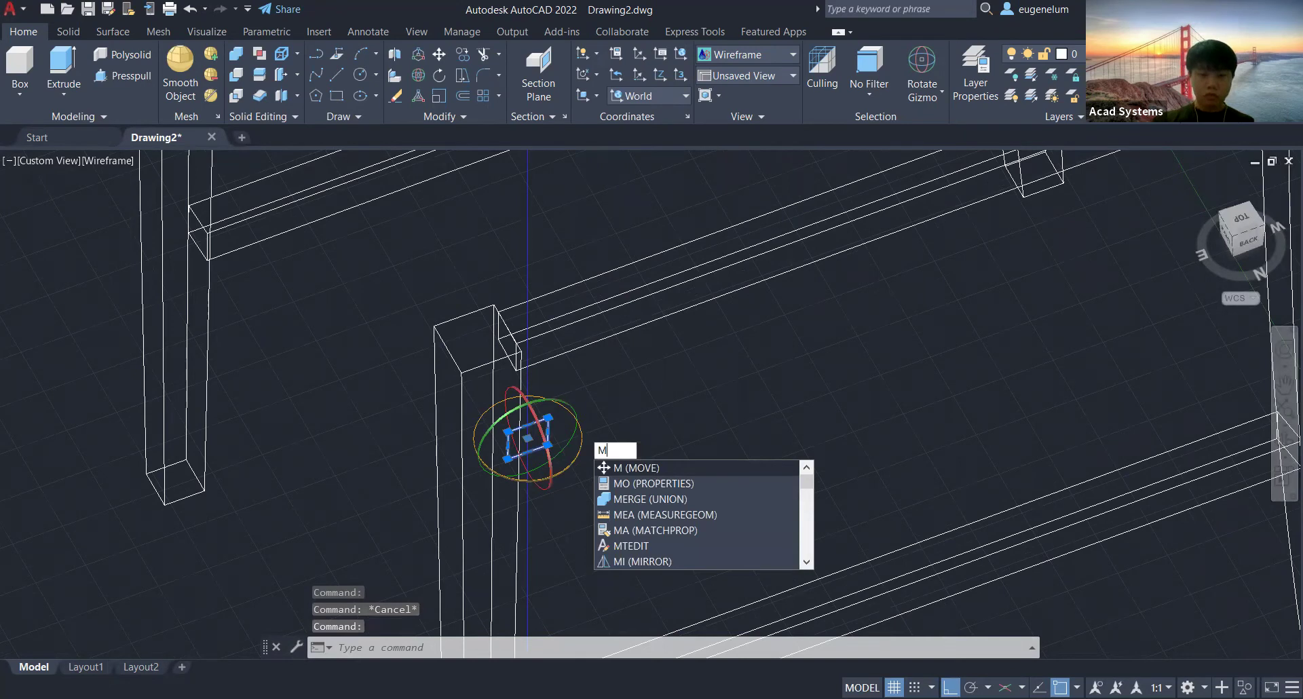
key(Return)
key(Escape)
Undo the 10-unit displacement of the cross rail profile.
key(ctrl+z)
key(ctrl+z)
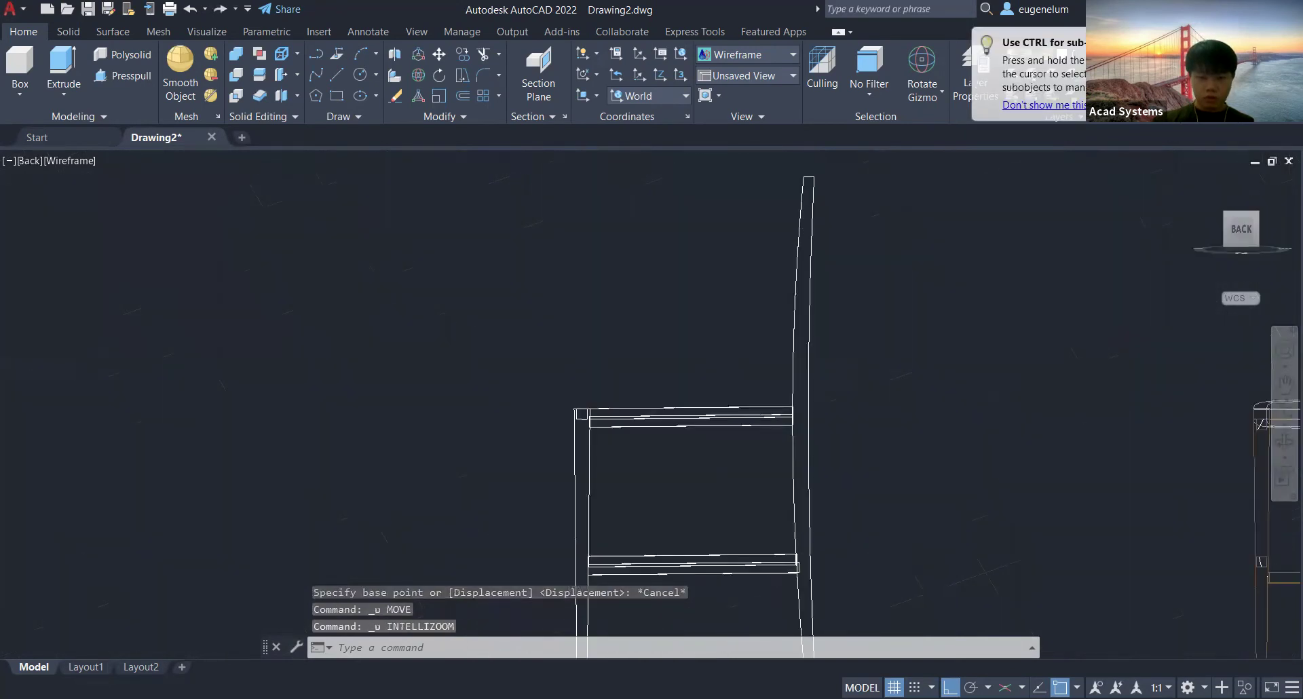
key(ctrl+z)
key(ctrl+z)
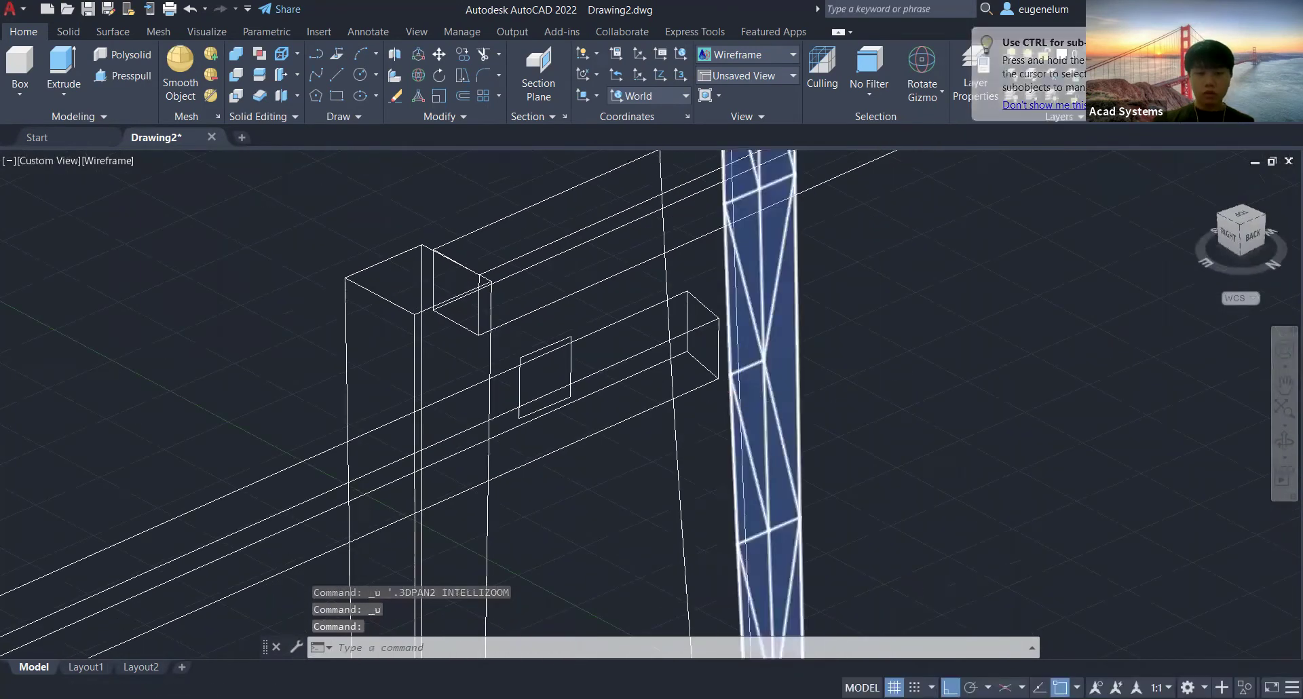
key(ctrl+z)
key(ctrl+z)
shift+middle_drag(687, 319, 767, 370)
key(ctrl+z)
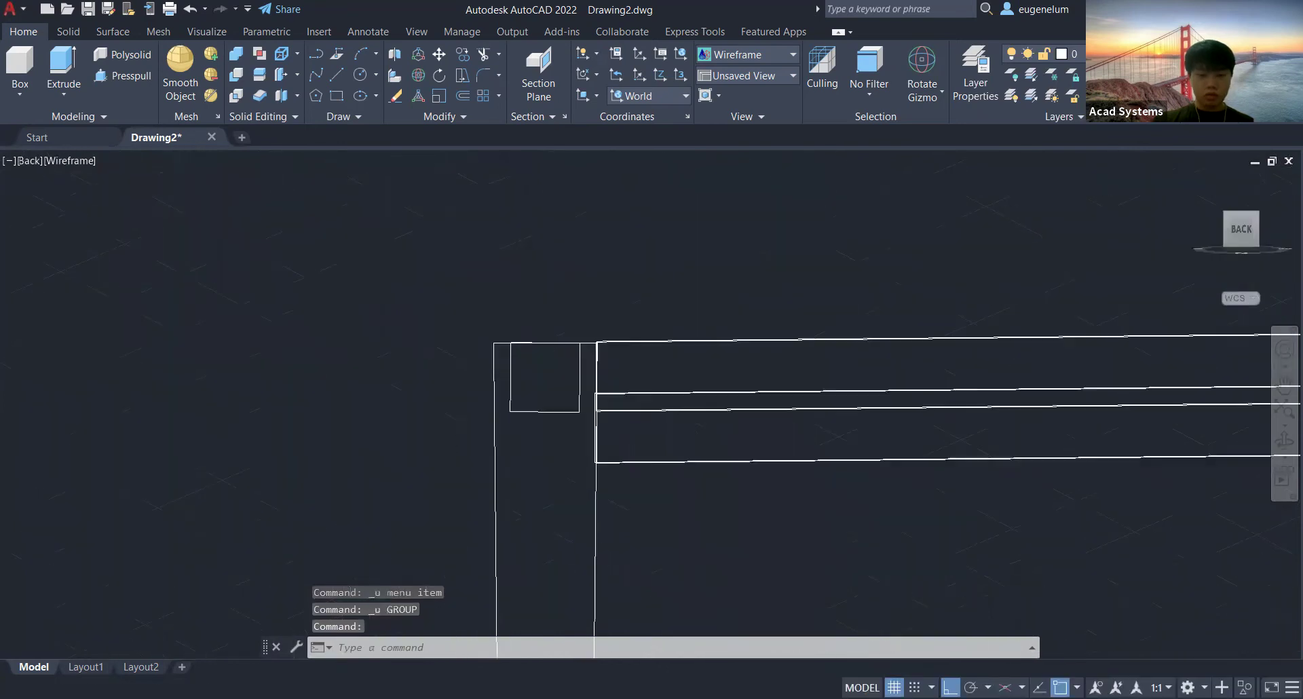
shift+middle_drag(669, 282, 732, 365)
key(ctrl+z)
key(ctrl+z)
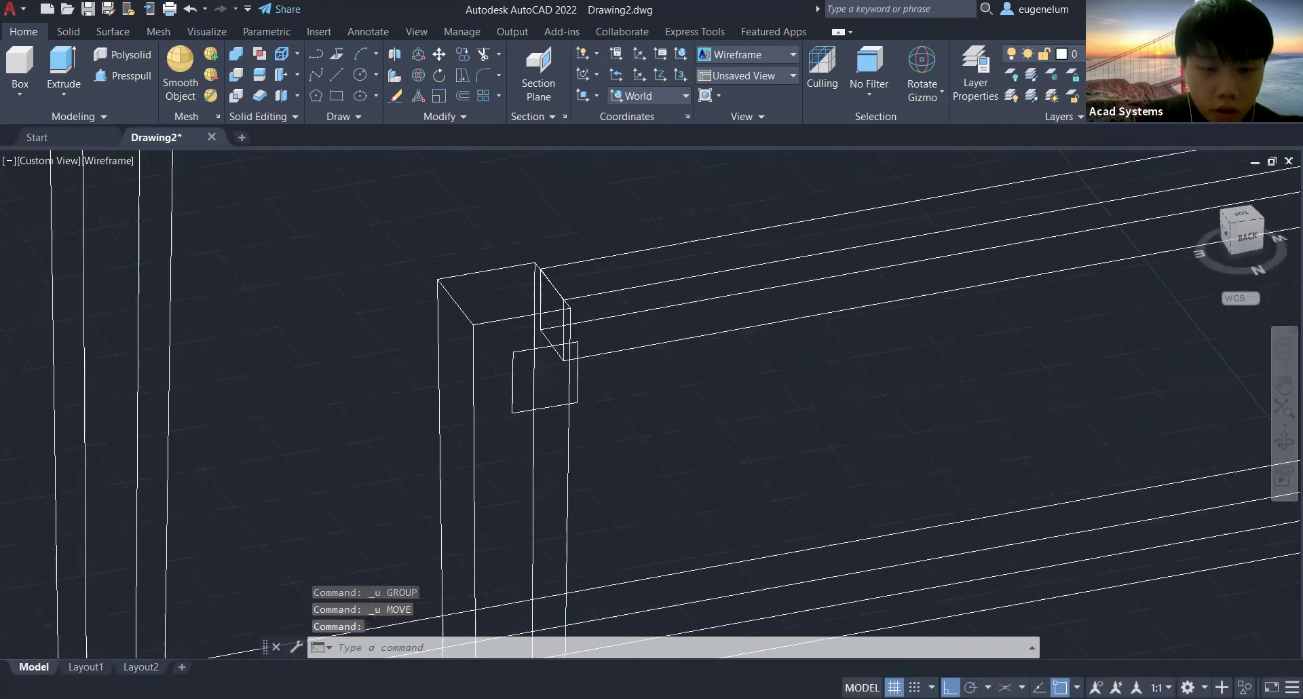
Move the cross rail profile 10 units toward the front leg so it lies on the leg's outer side face.
middle_drag(576, 360, 721, 412)
click(688, 401)
shift+middle_drag(848, 465, 933, 483)
scroll(838, 441, down, 2)
text(M)
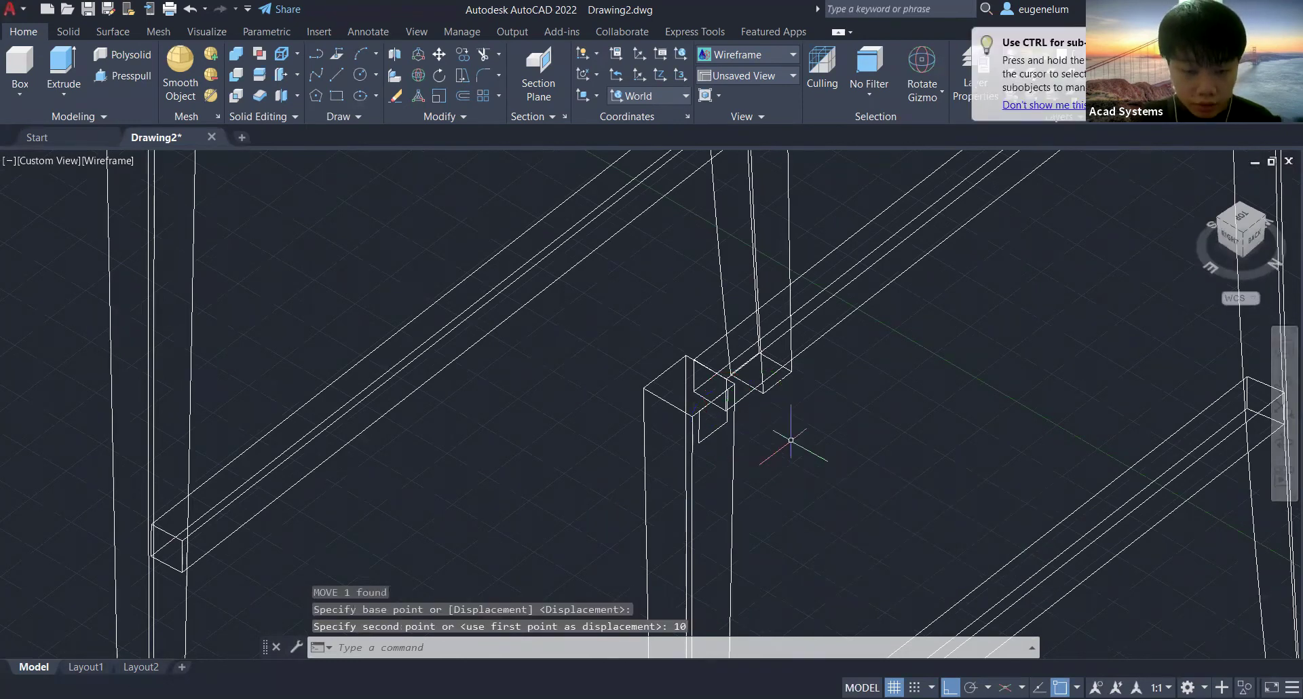
Move the cross rail profile 10 units down and inward from the top of the front leg's outer face.
shift+middle_drag(819, 429, 875, 398)
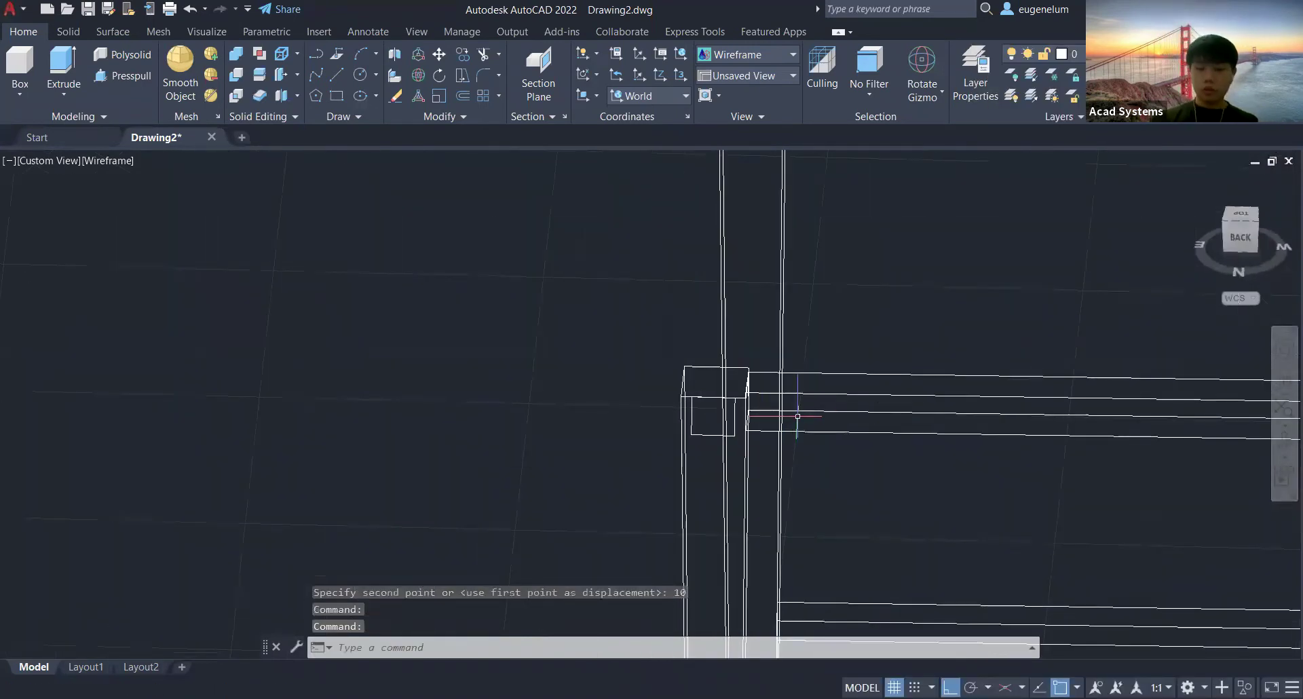
text(M)
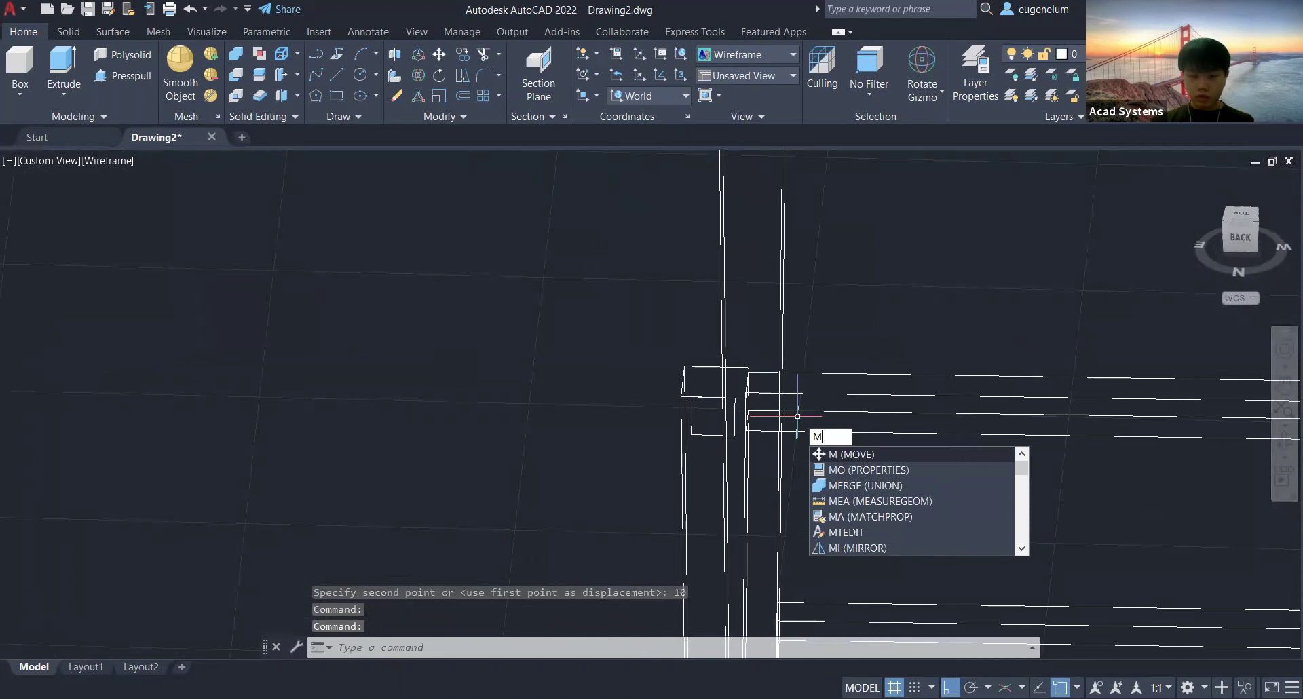
key(Return)
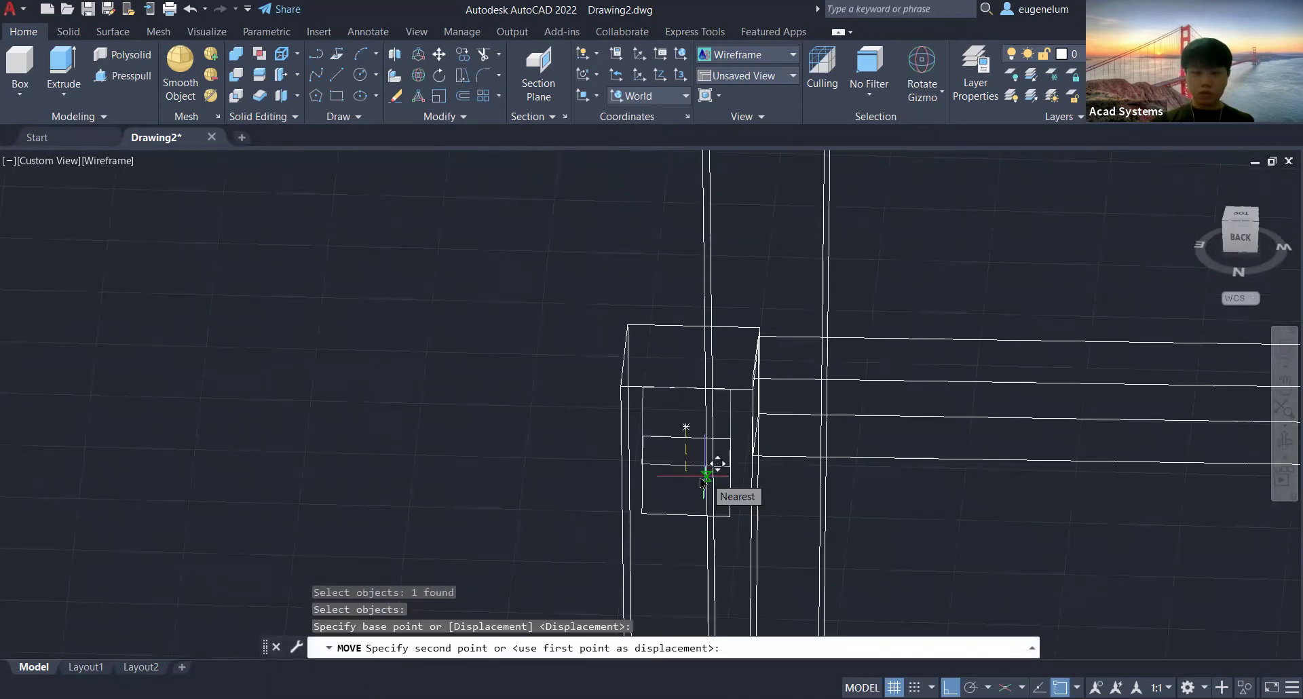
text(10)
key(Return)
shift+middle_drag(686, 431, 858, 526)
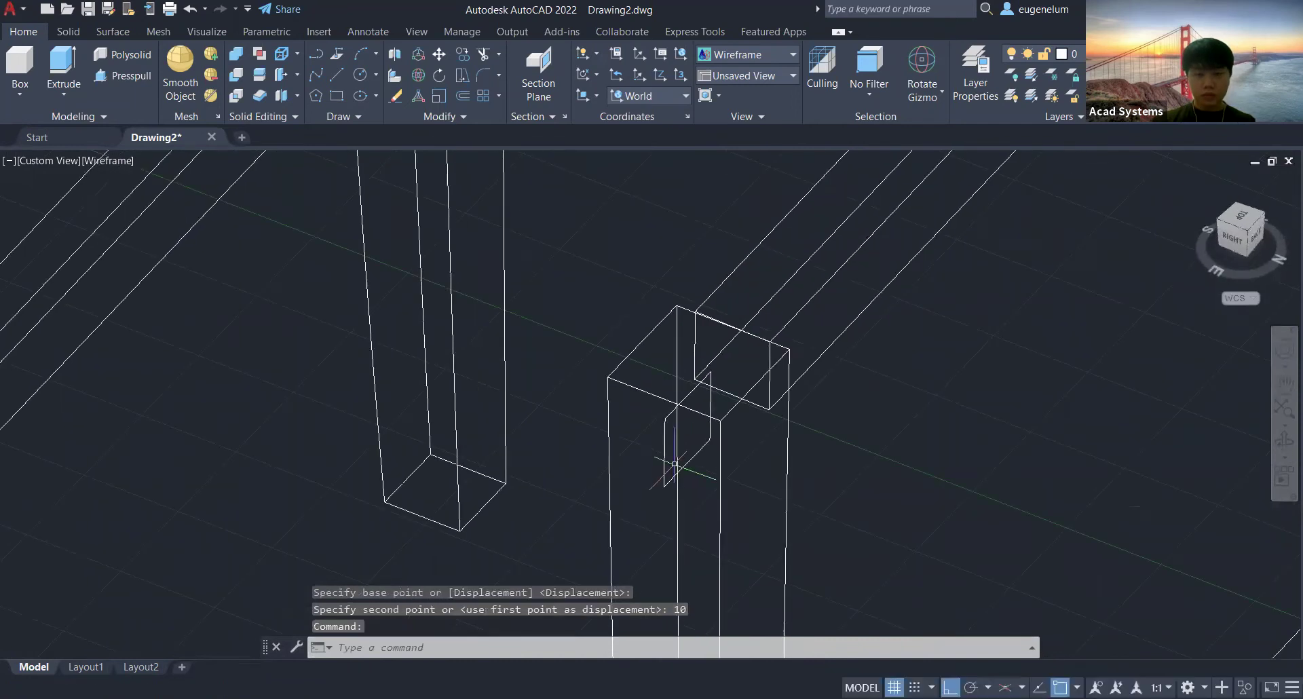
Undo the recent view changes around the top of the front leg.
key(ctrl+z)
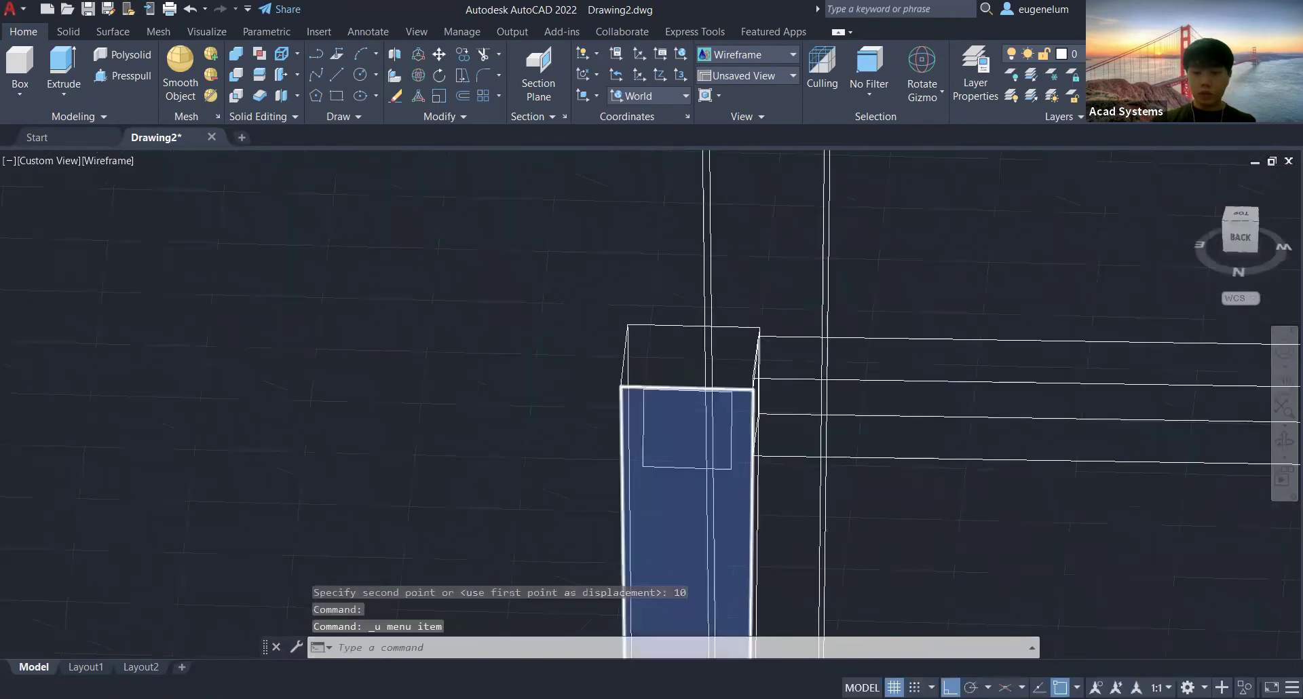
key(ctrl+z)
shift+middle_drag(667, 455, 832, 508)
key(ctrl+z)
key(ctrl+z)
key(ctrl+z)
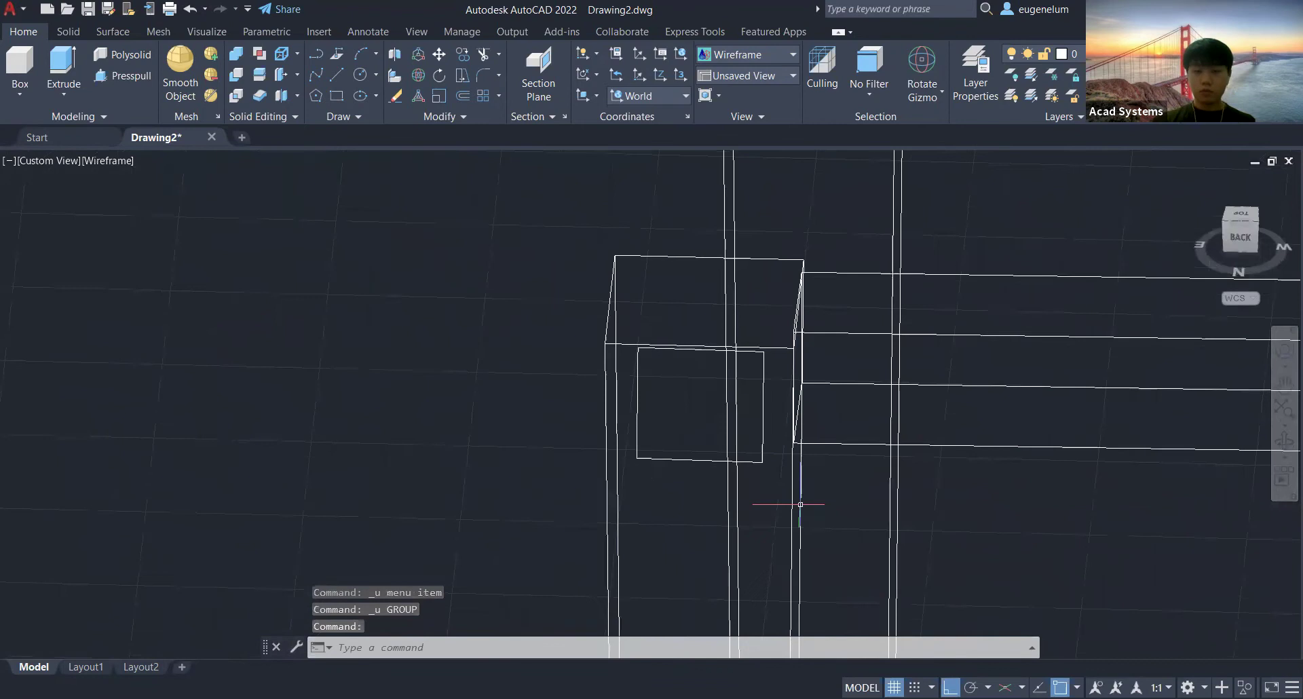
Move the cross rail profile 10 units straight down inside the front leg.
shift+middle_drag(641, 480, 689, 428)
click(687, 429)
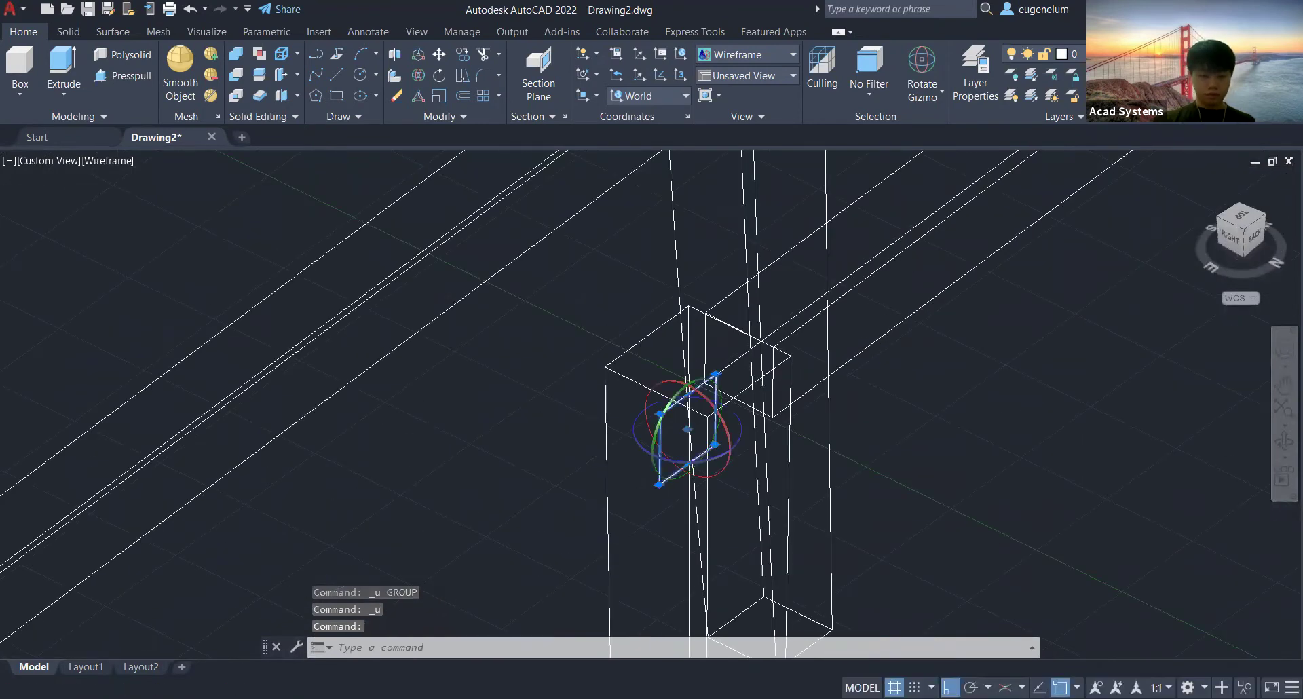
text(M)
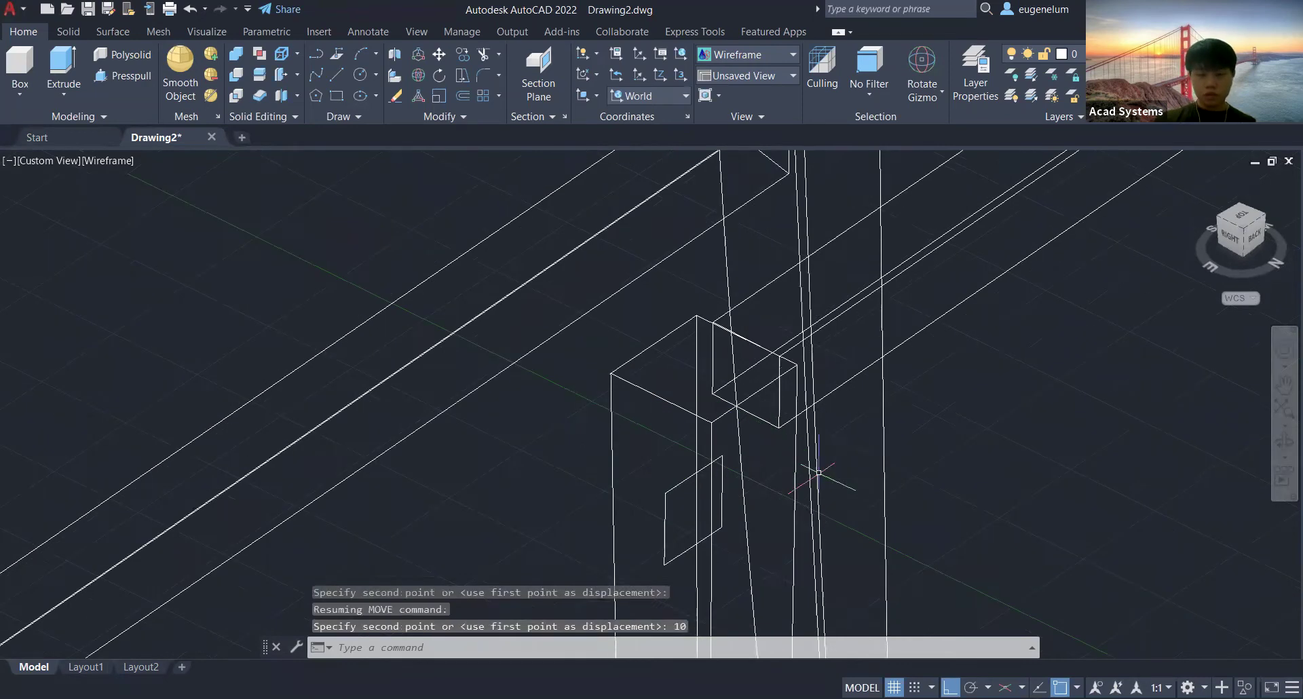
key(Escape)
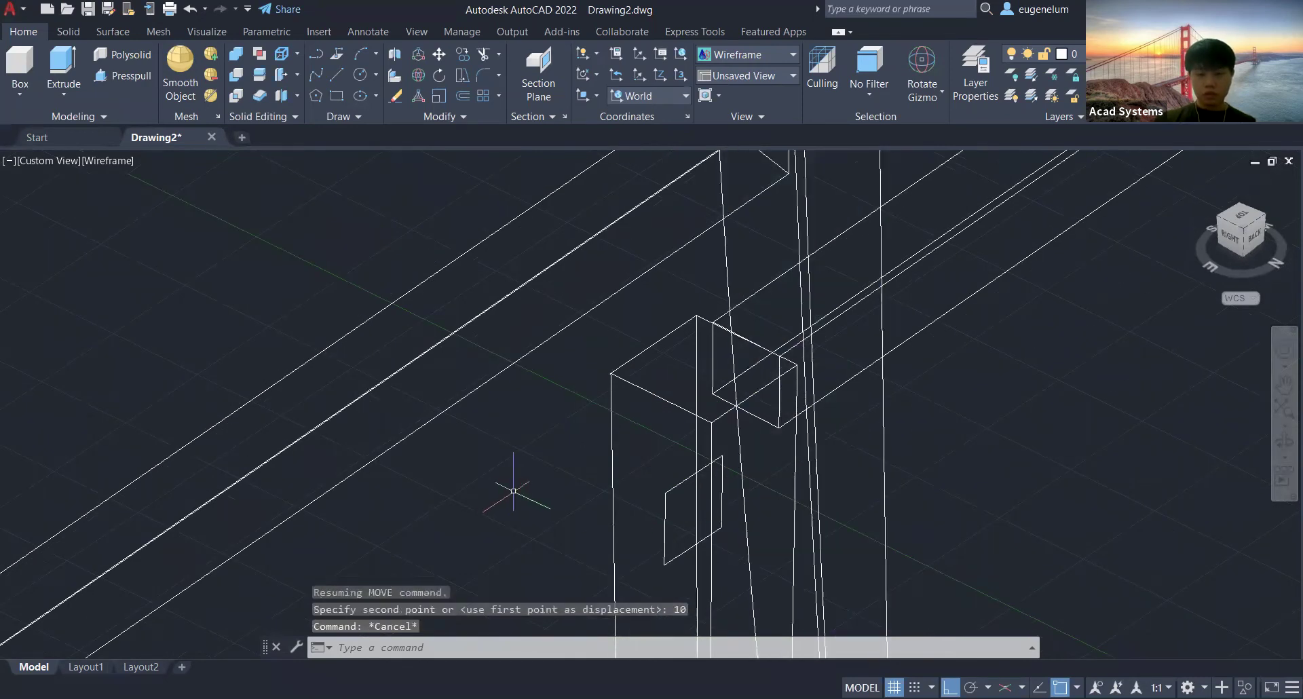
Extrude the cross rail profile 165 units toward the opposite front leg.
middle_drag(517, 480, 801, 543)
scroll(801, 543, down, 4)
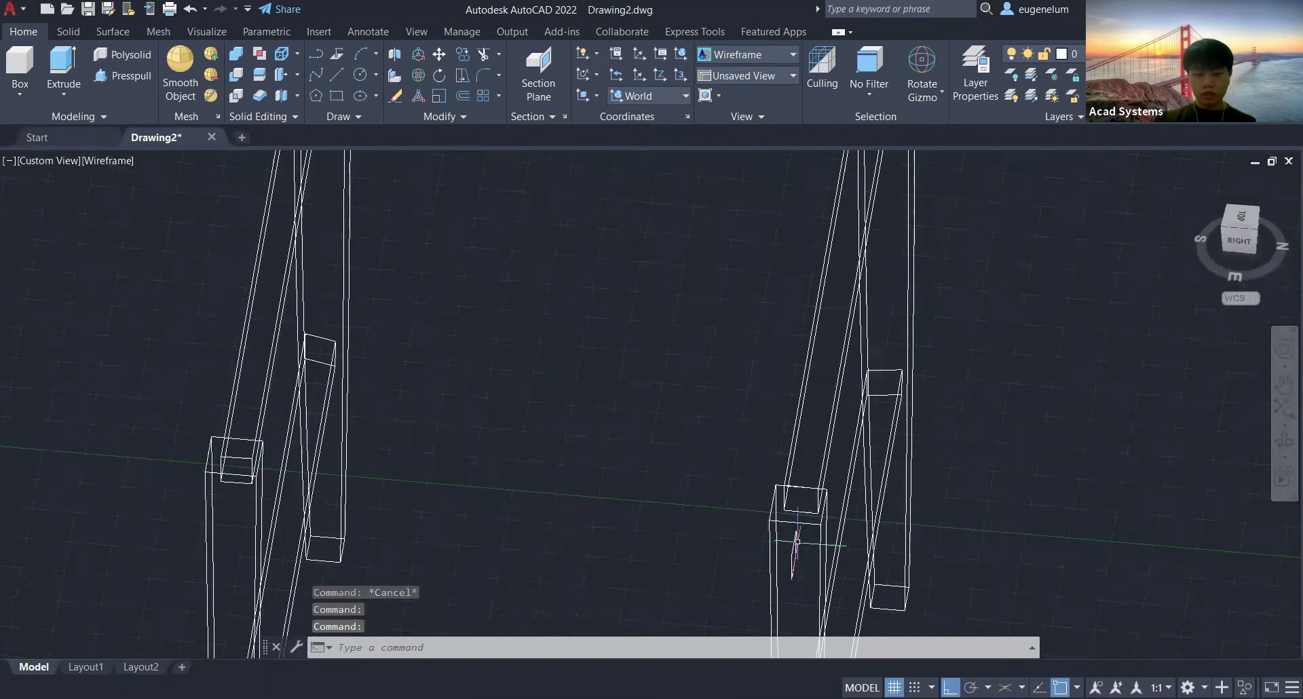
click(777, 546)
text(EXT)
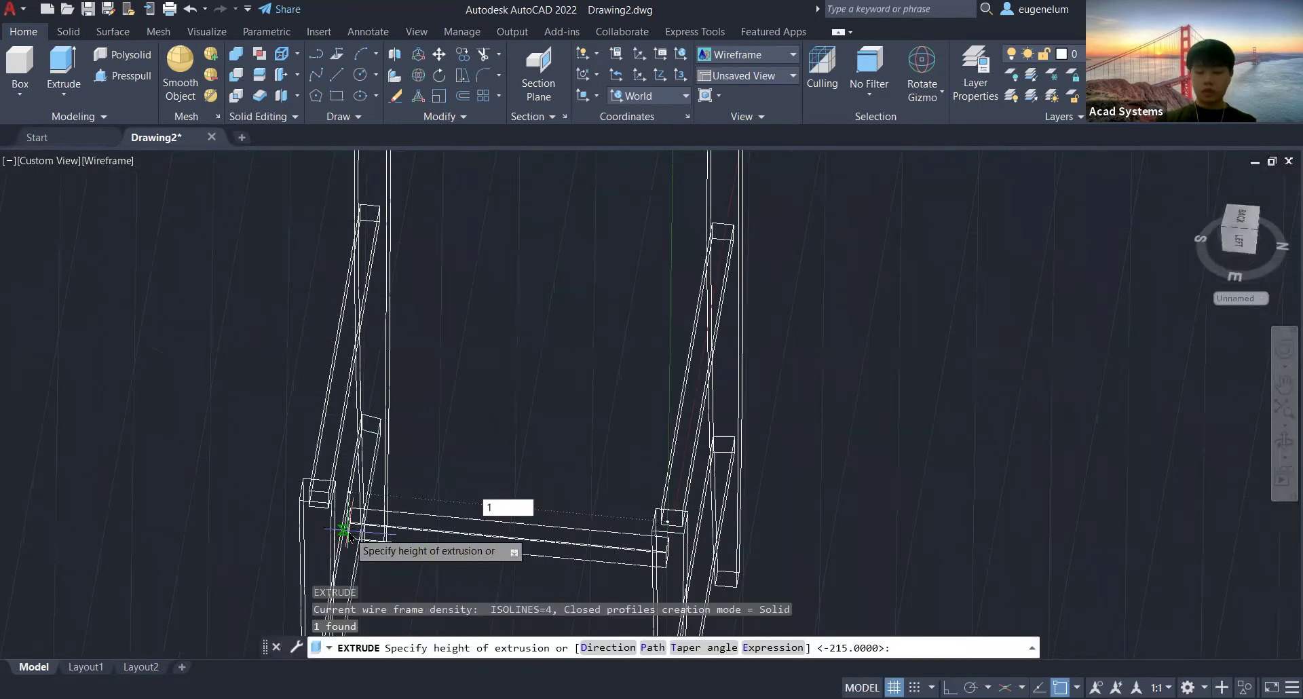
text(65)
key(Return)
key(Escape)
Copy the upper front cross rail 150 units straight down between the front legs.
middle_drag(445, 514, 509, 338)
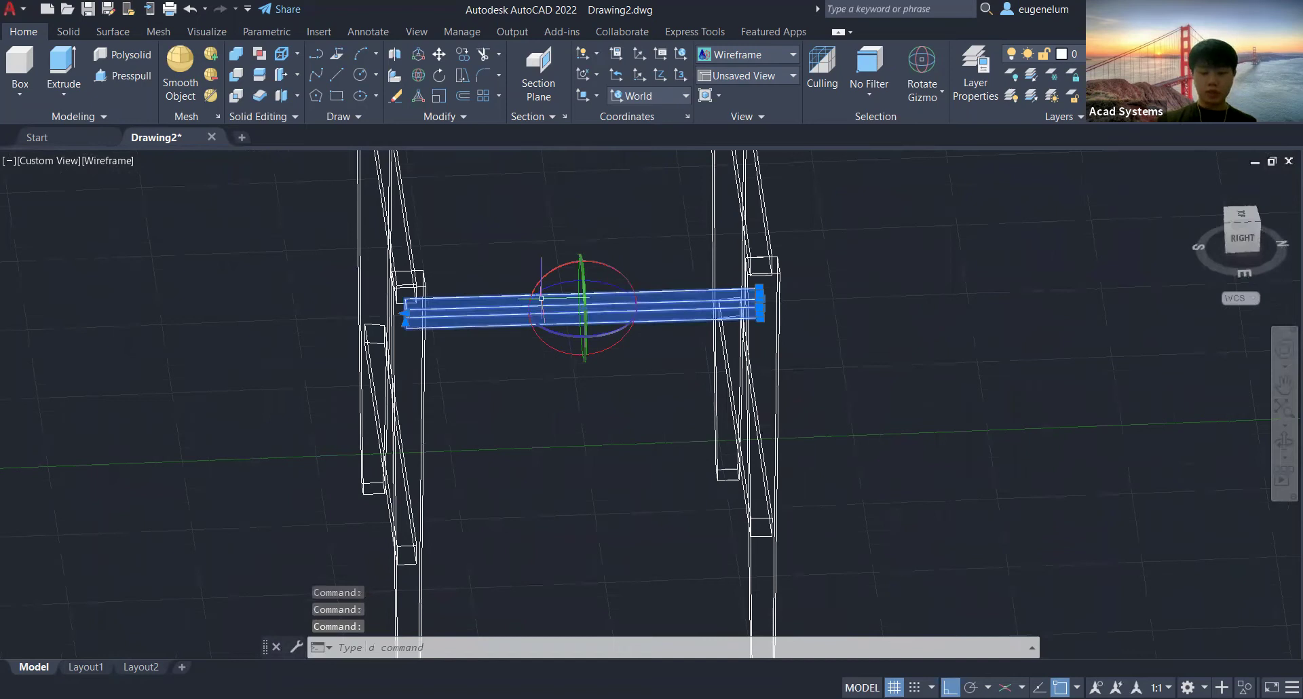
text(c)
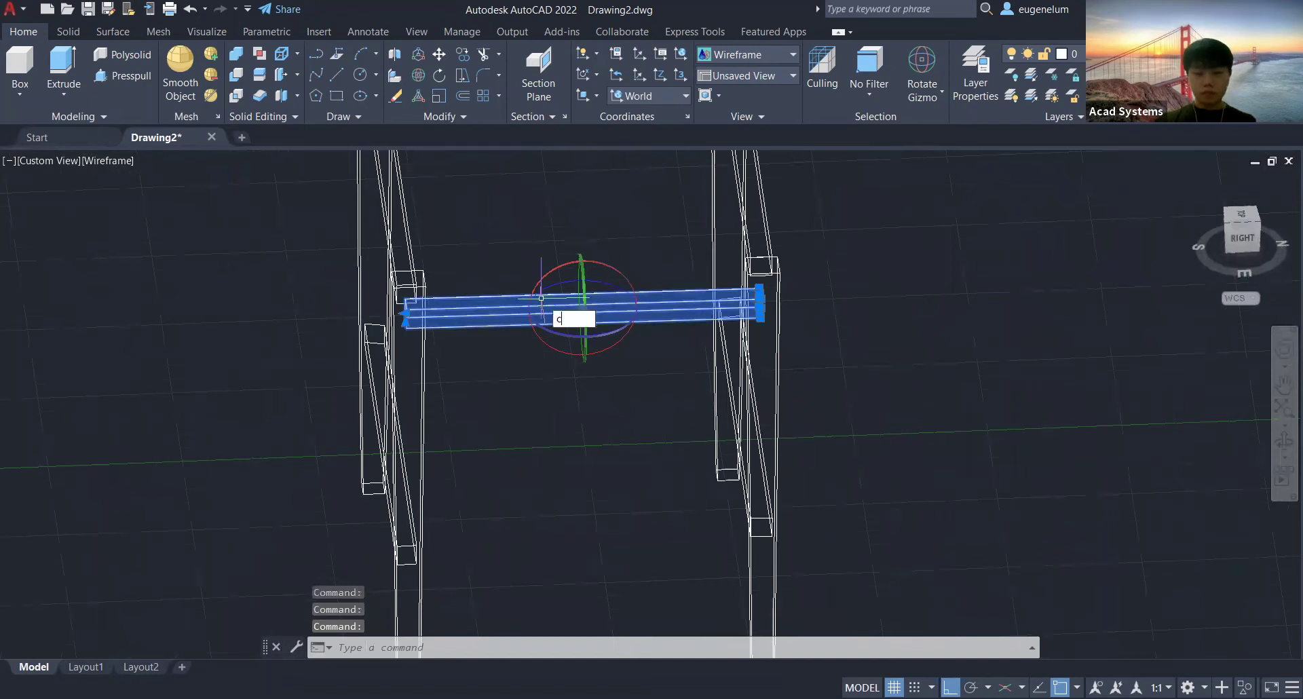
text(o)
key(Return)
click(541, 298)
shift+middle_drag(566, 441, 525, 407)
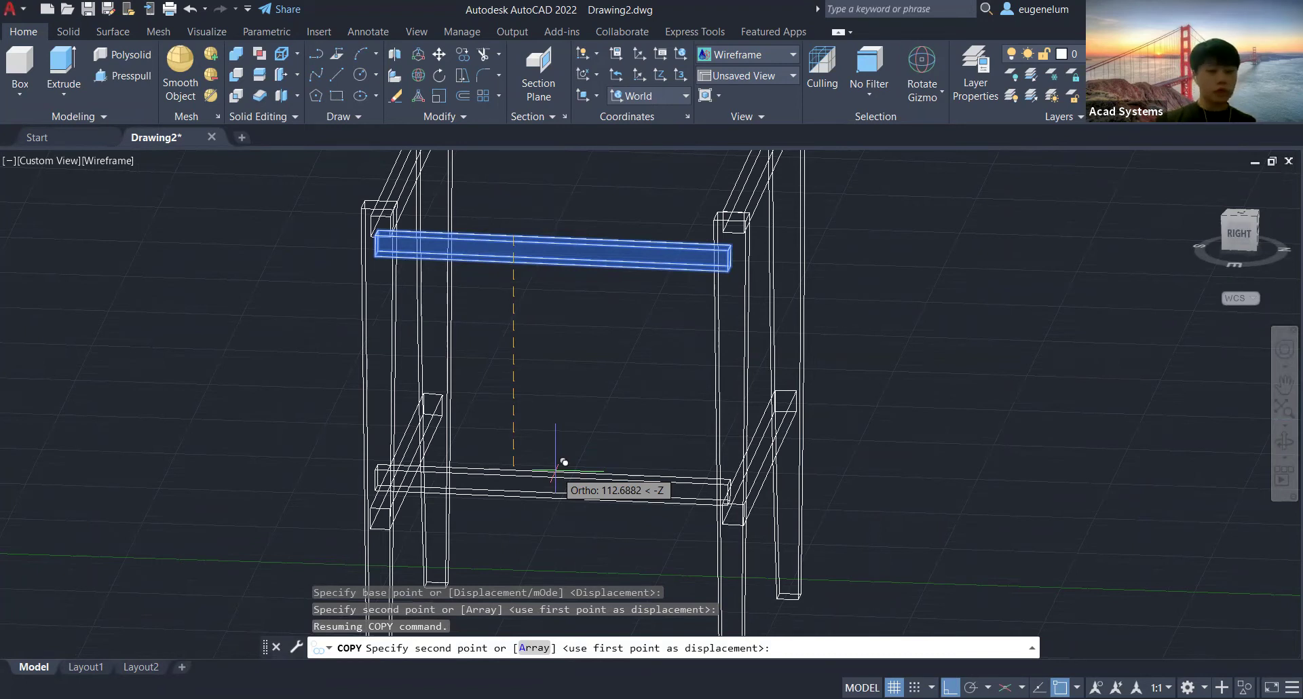
text(1)
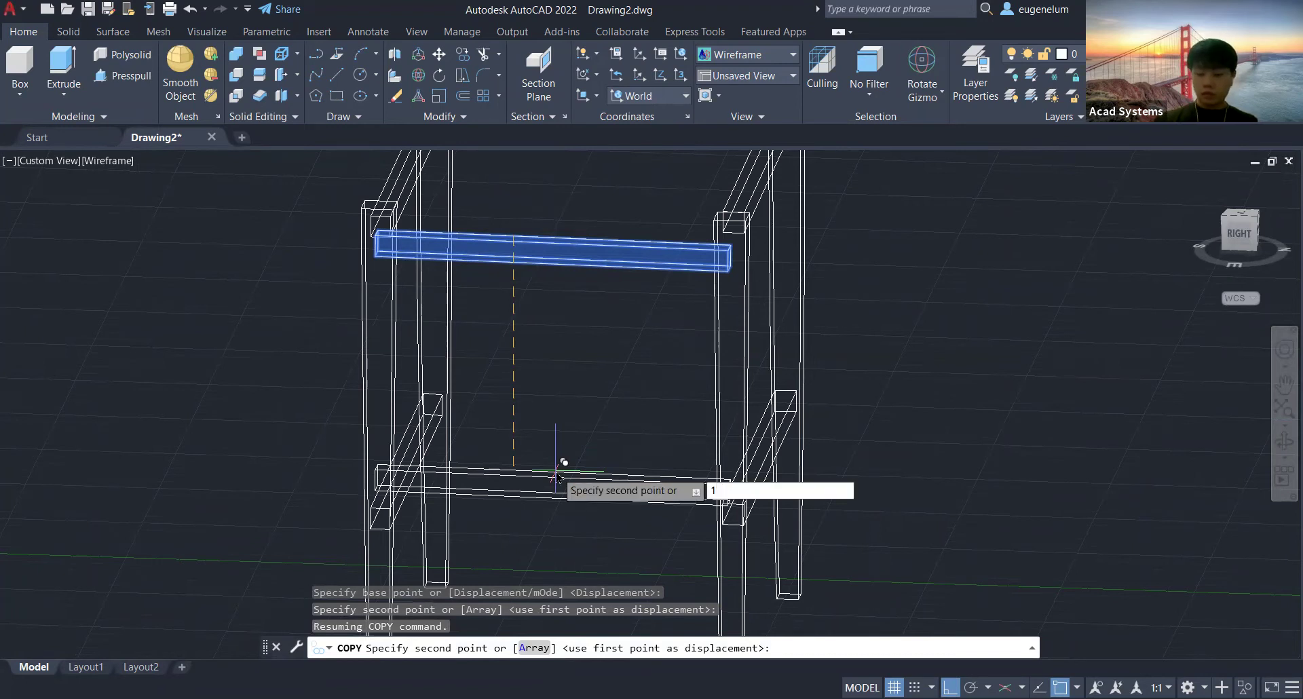
text(50)
key(Return)
key(Escape)
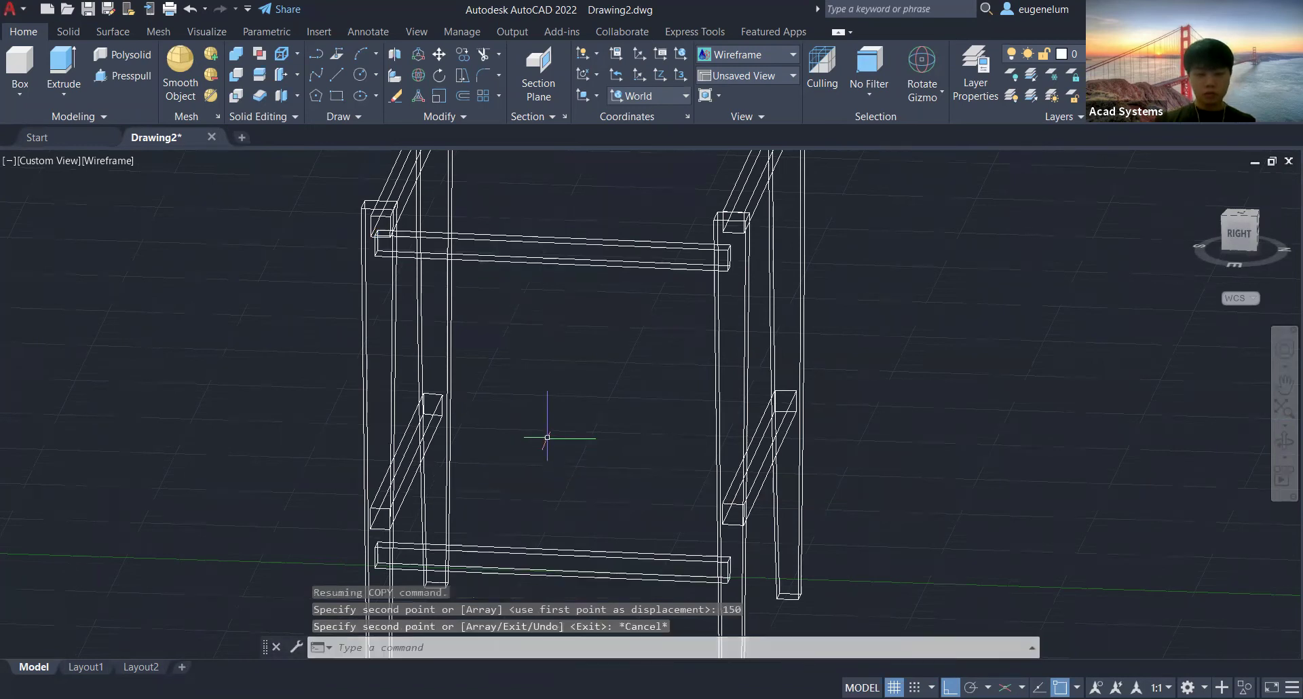
Copy the lower front cross rail 215 units toward the back legs.
shift+middle_drag(552, 450, 217, 440)
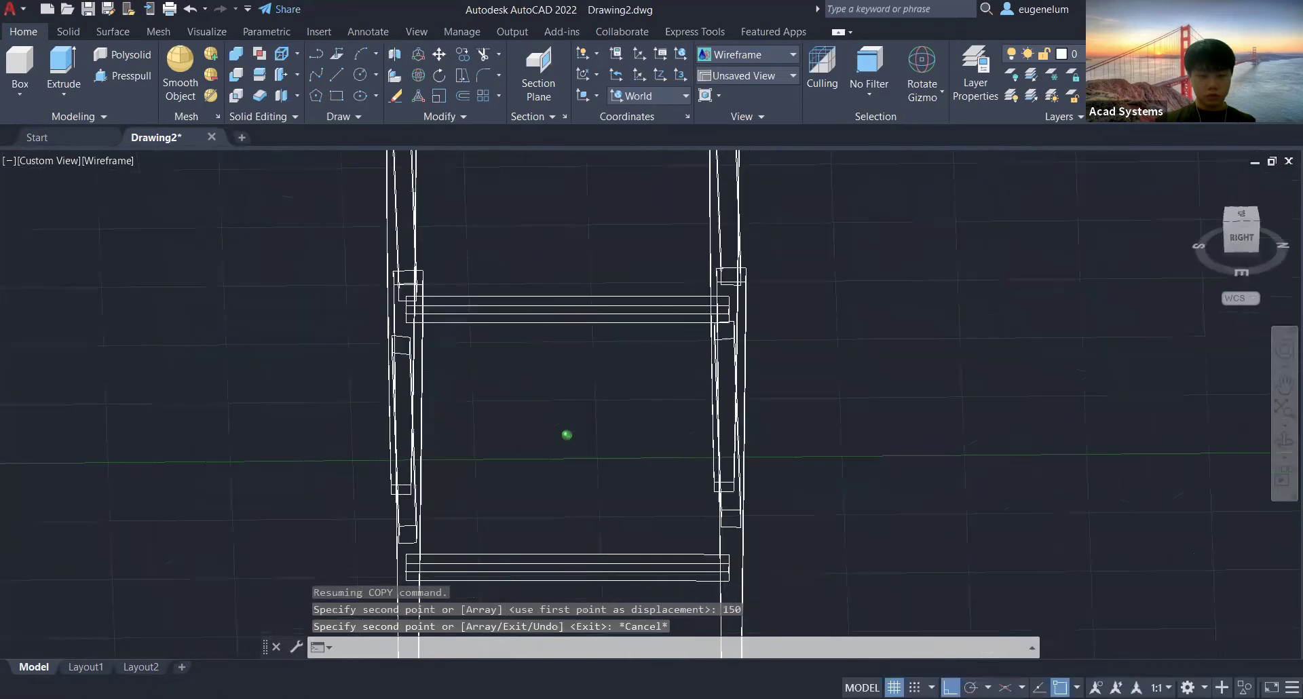
click(570, 569)
middle_drag(611, 413, 600, 424)
shift+middle_drag(780, 467, 587, 505)
click(567, 556)
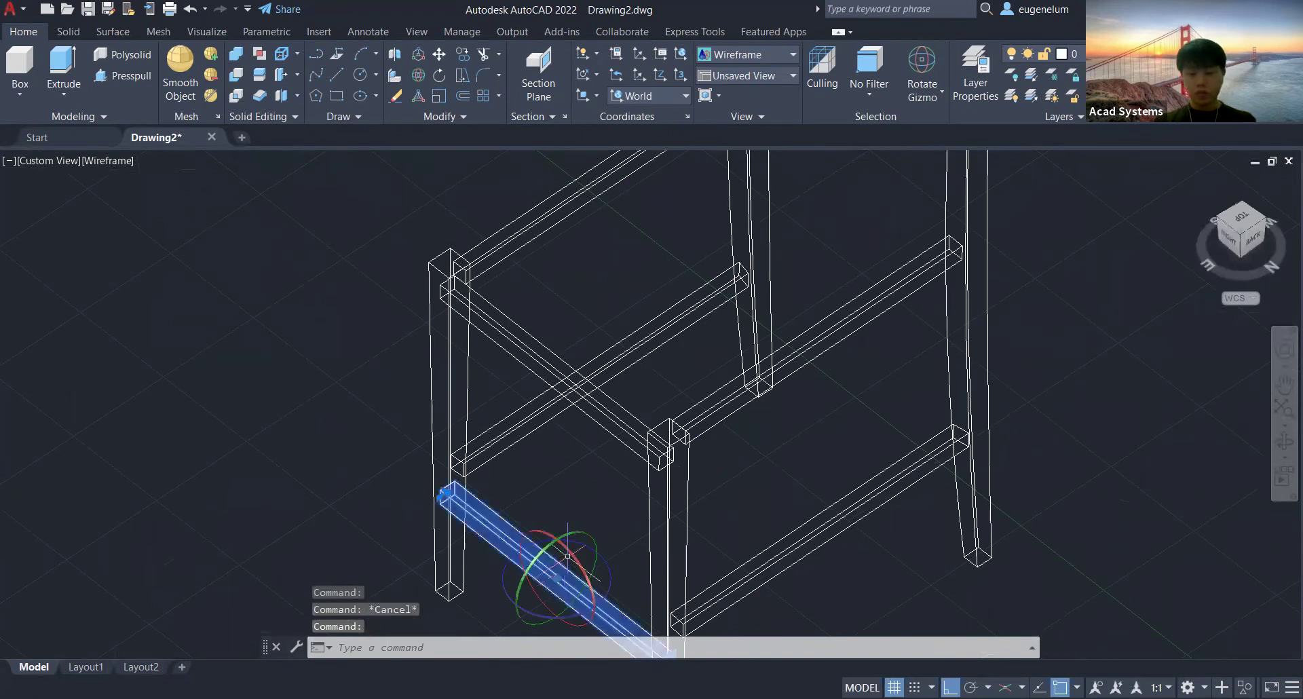
text(V)
key(BackSpace)
text(CO)
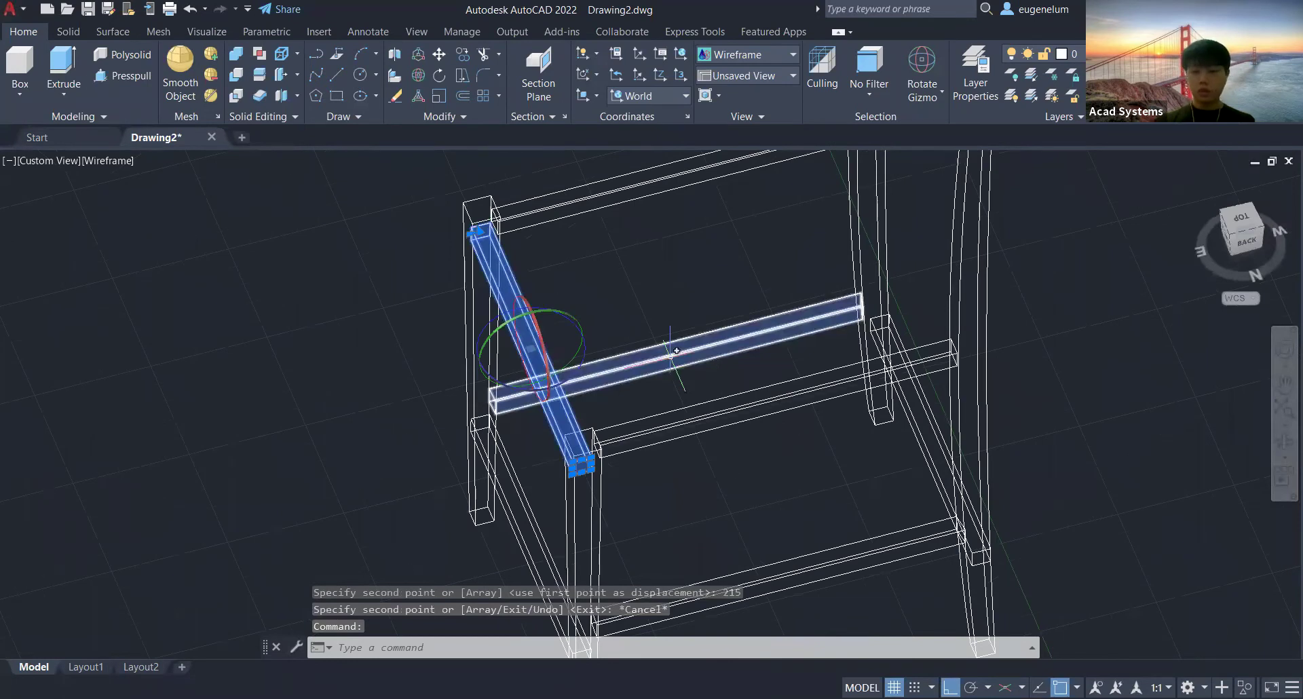
shift+middle_drag(562, 546, 655, 536)
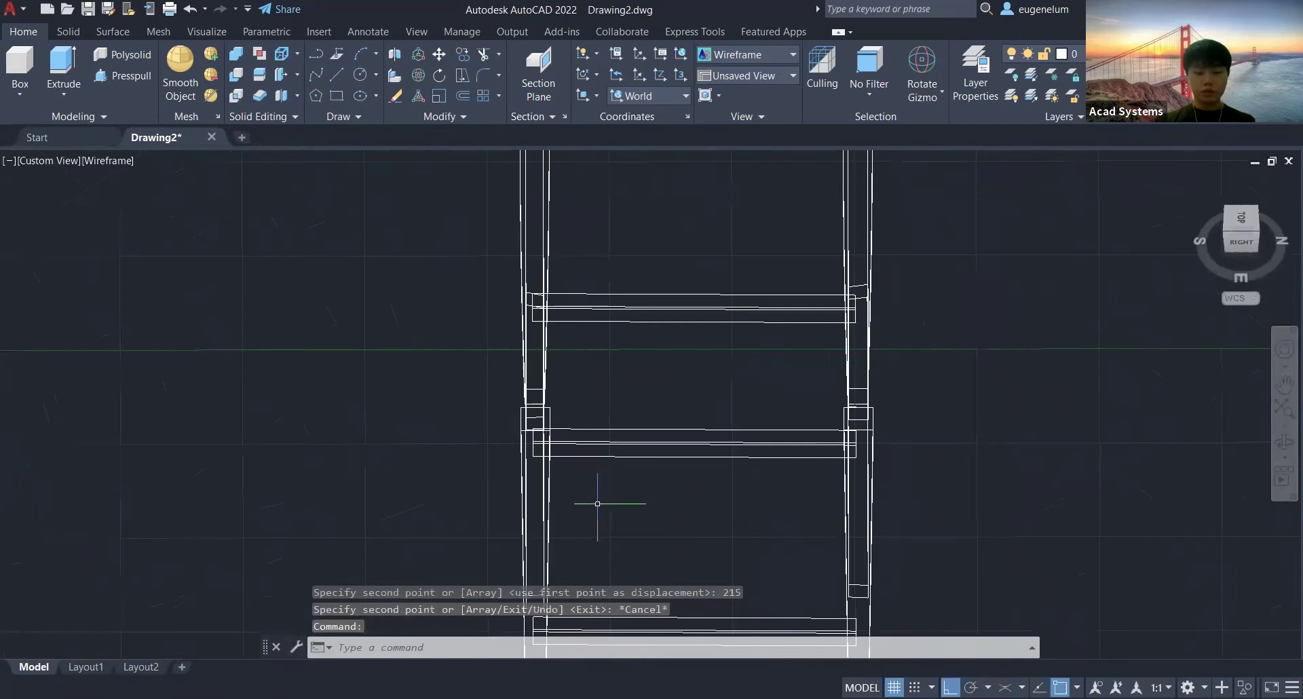
Slice the ends of the upper front cross rail flush with the inner faces of the front legs.
text(SLICE)
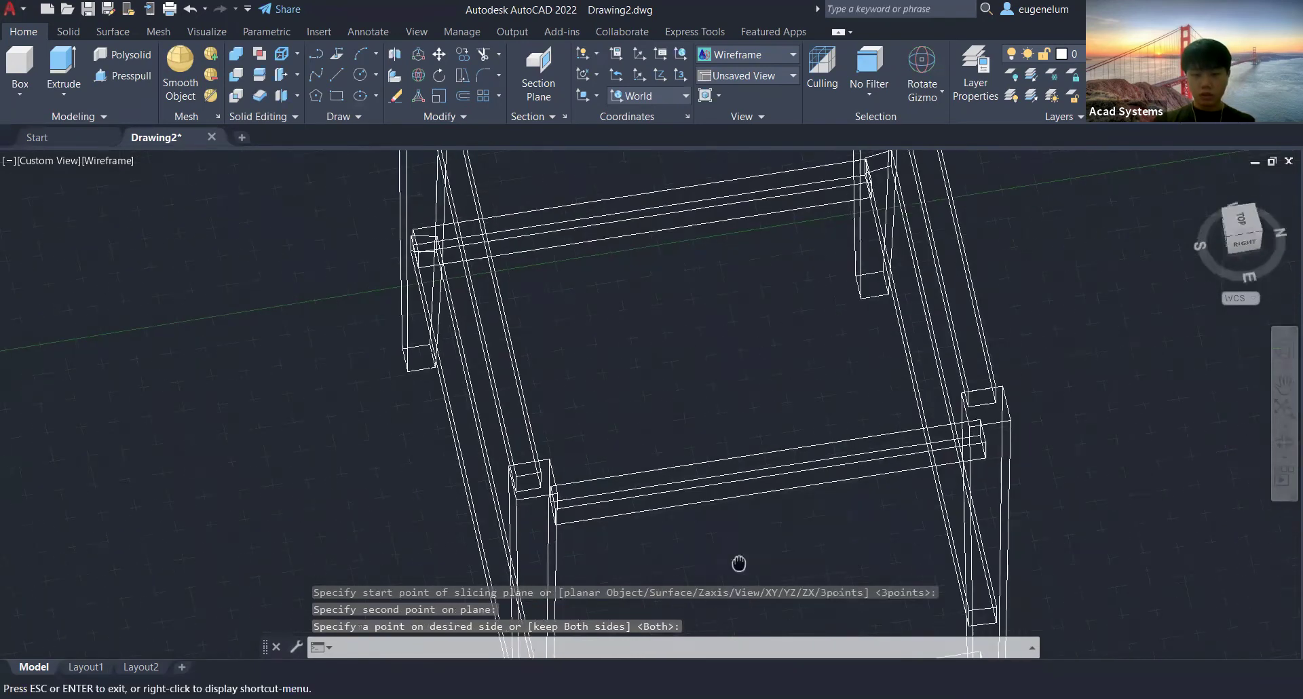
shift+middle_drag(739, 562, 586, 427)
click(587, 427)
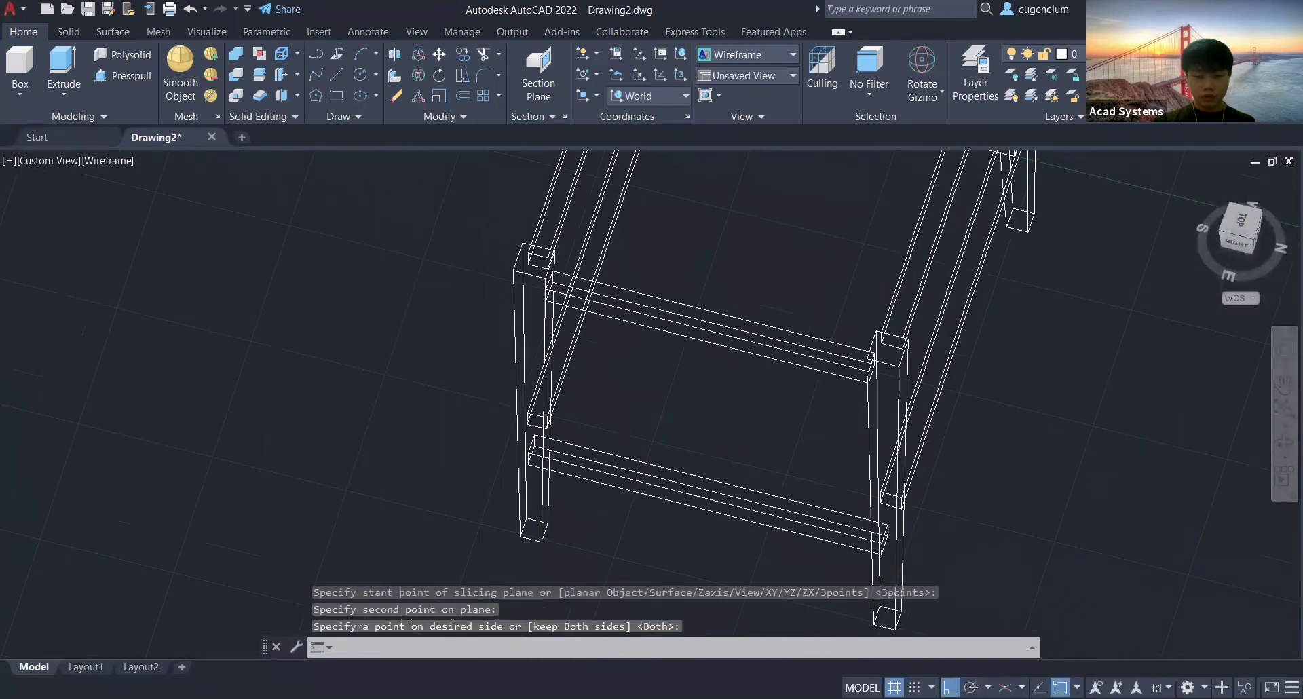
Try to slice the lower front cross rail at the front leg and undo that slice.
scroll(763, 418, up, 4)
middle_drag(763, 418, 698, 323)
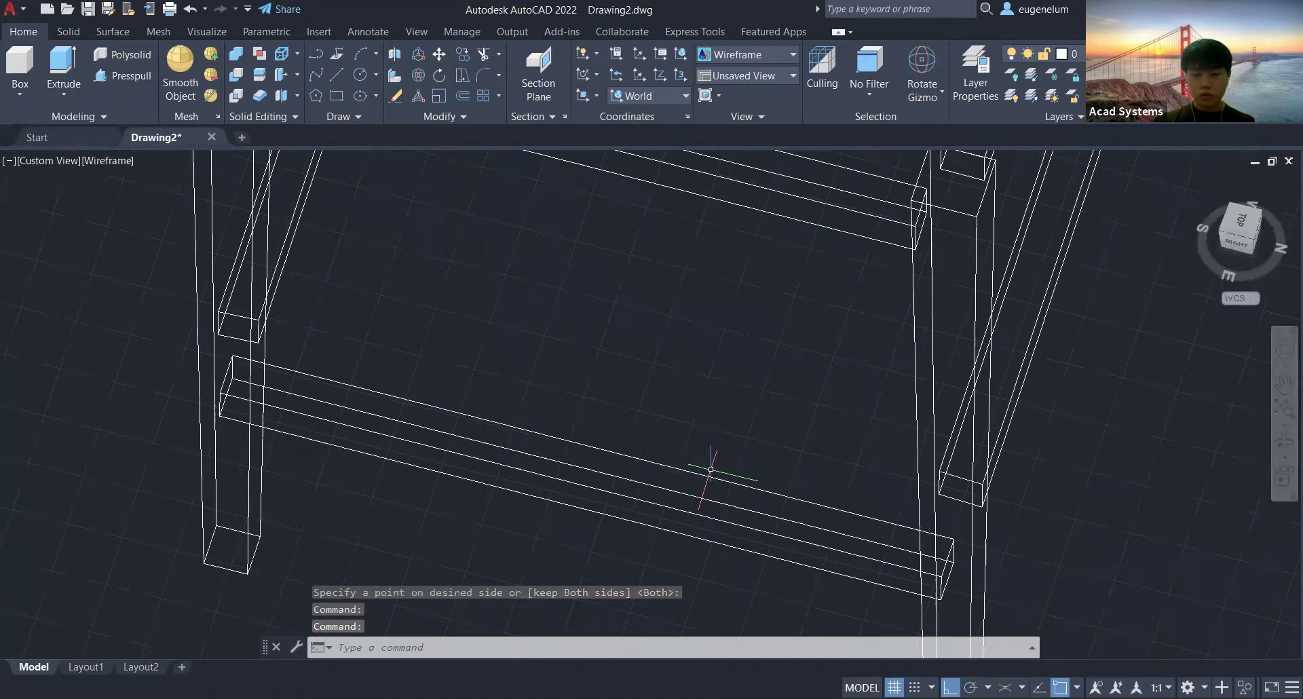
shift+middle_drag(710, 469, 861, 468)
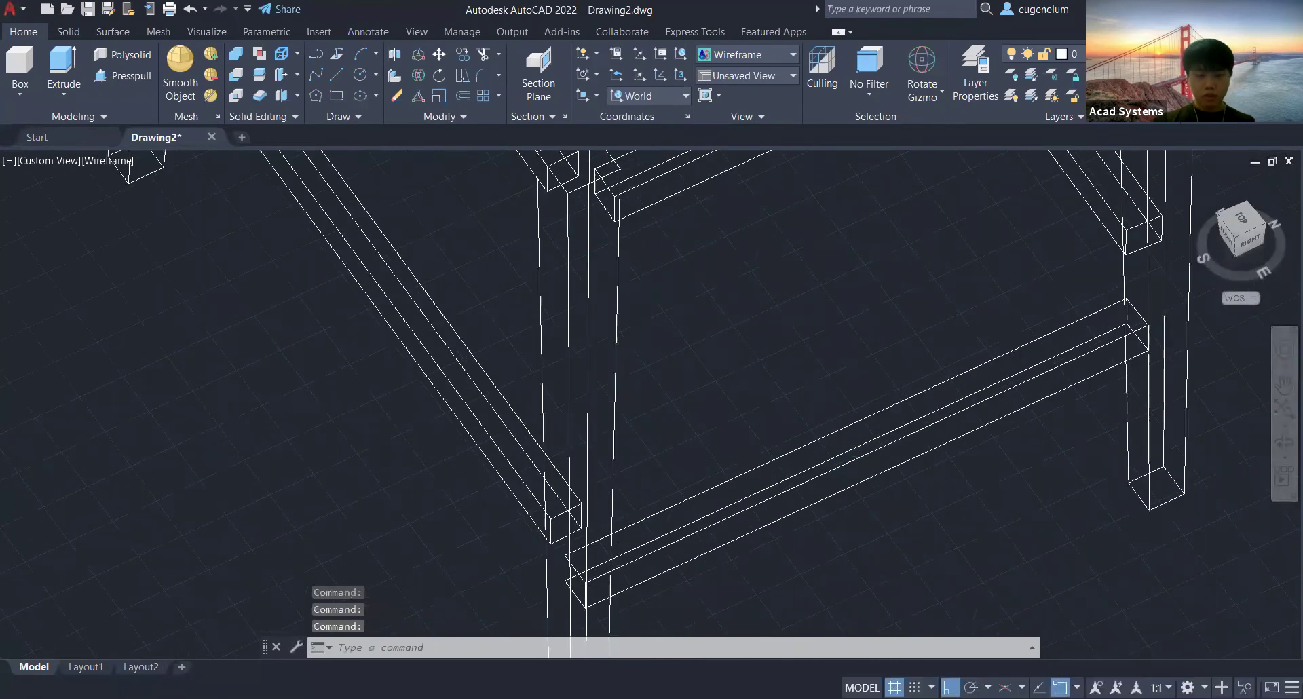
scroll(633, 474, up, 1)
middle_drag(633, 473, 683, 411)
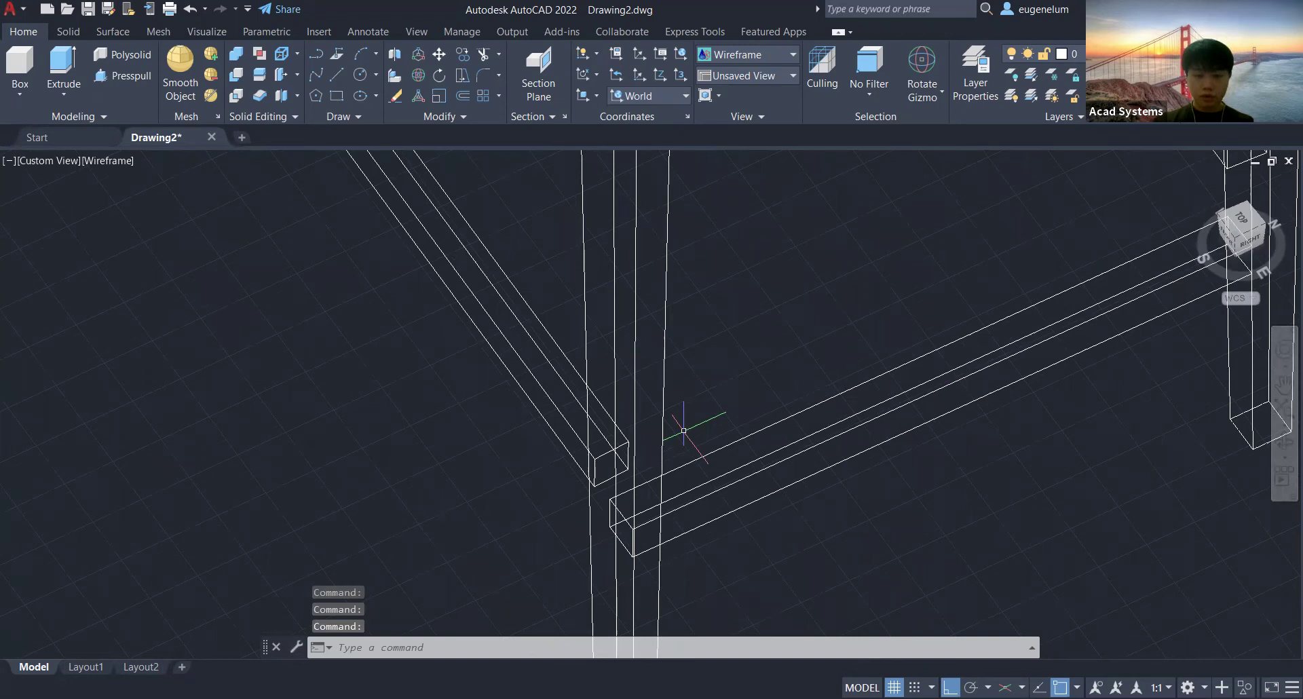
key(ctrl+z)
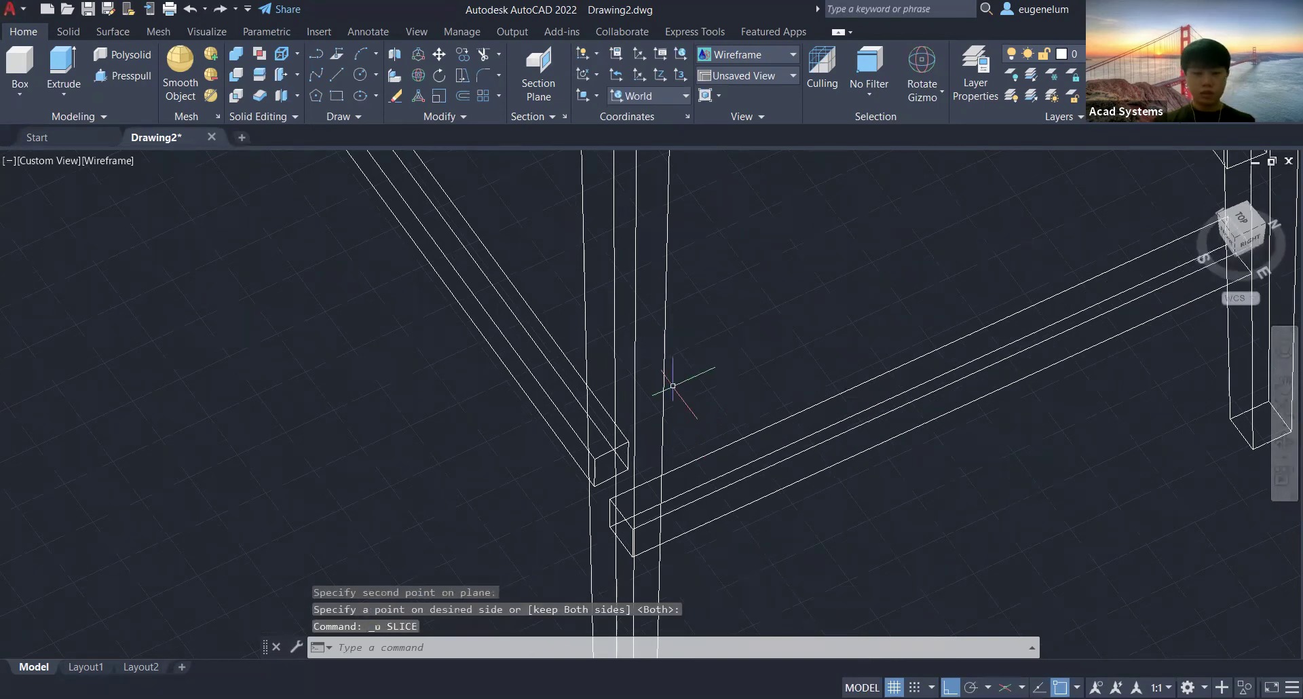
Slice the lower front cross rail flush with the inner face of the front leg.
shift+middle_drag(837, 499, 804, 563)
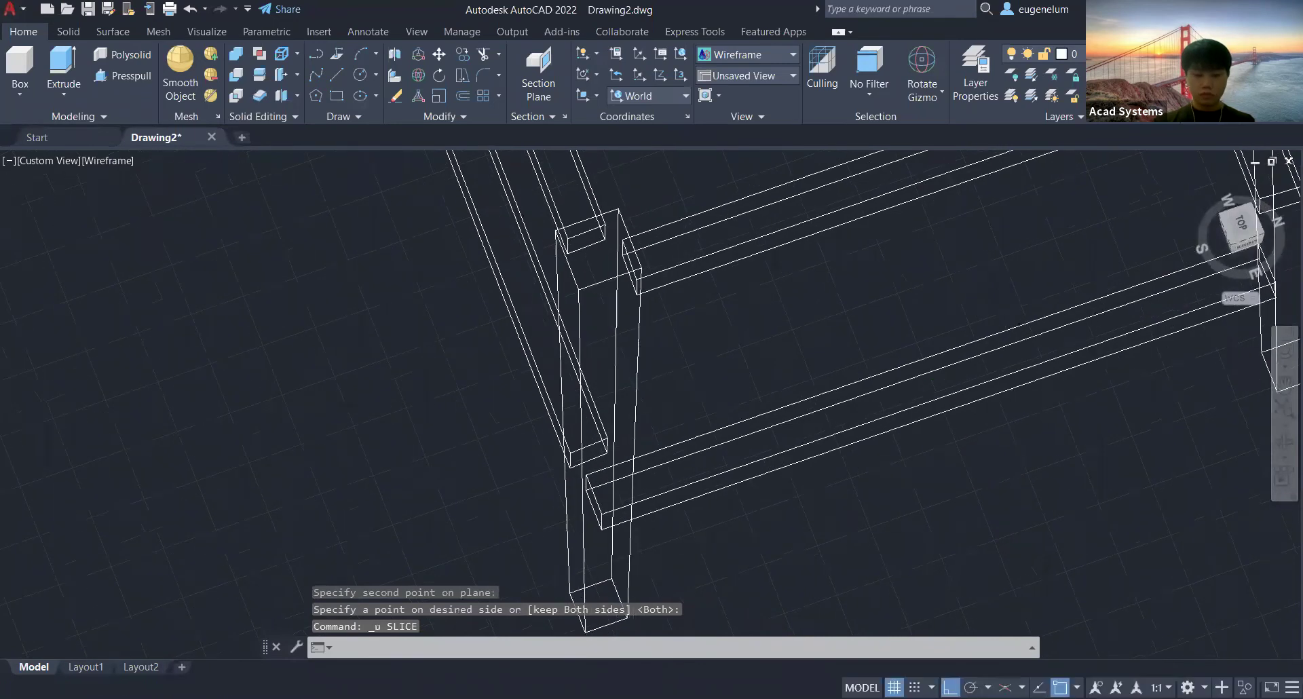
scroll(826, 527, down, 4)
scroll(826, 526, up, 3)
text(SLICE)
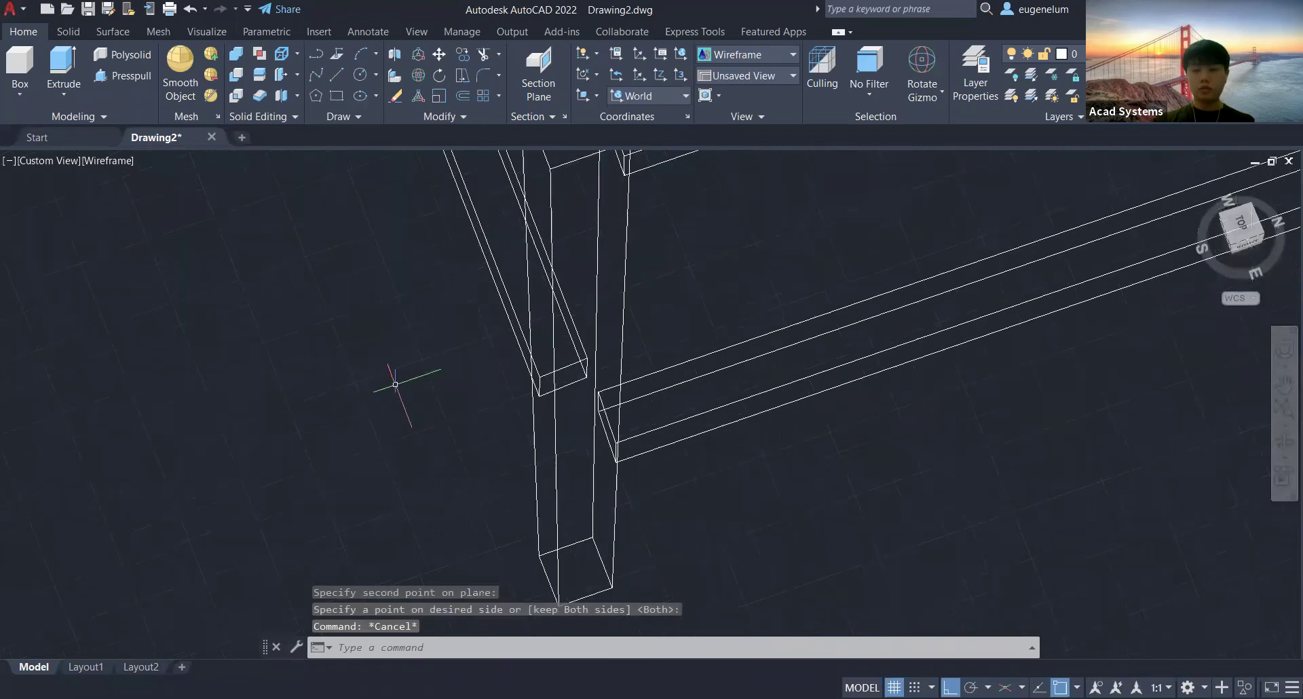
Slice the upper back cross rail at the inner faces of the back legs.
middle_drag(338, 250, 545, 578)
scroll(550, 373, down, 5)
middle_drag(550, 373, 950, 385)
scroll(749, 514, up, 3)
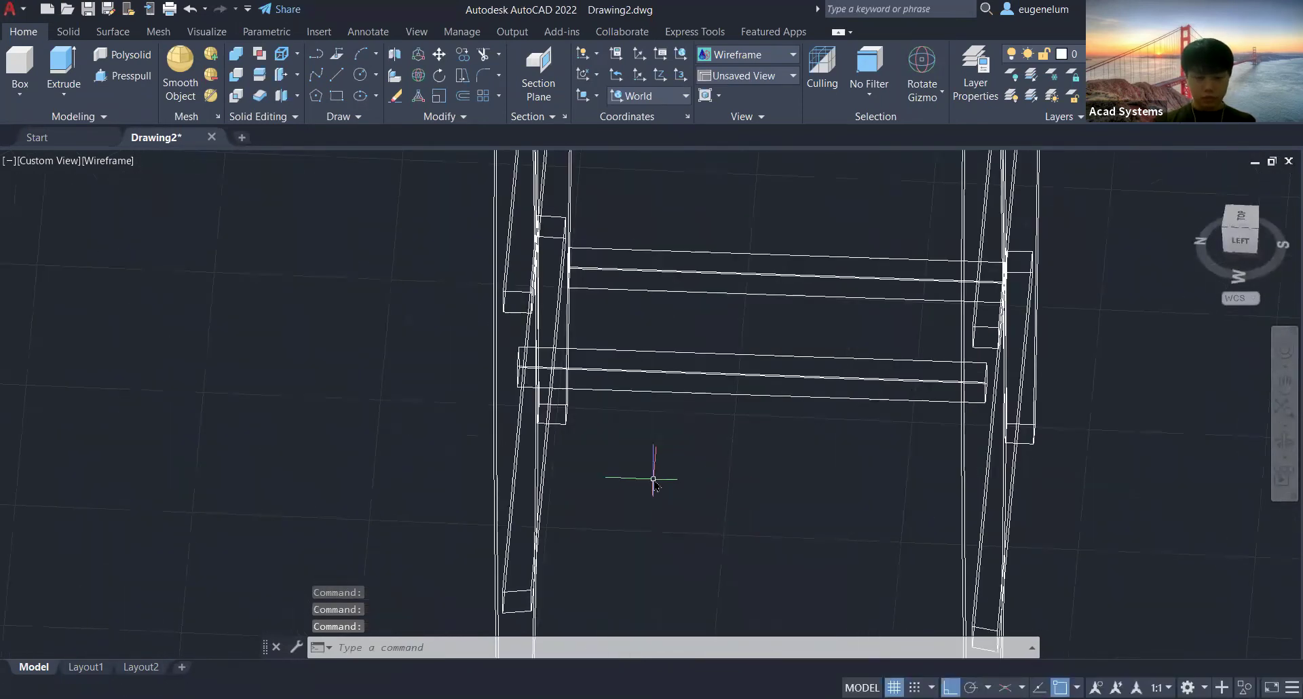
text(s)
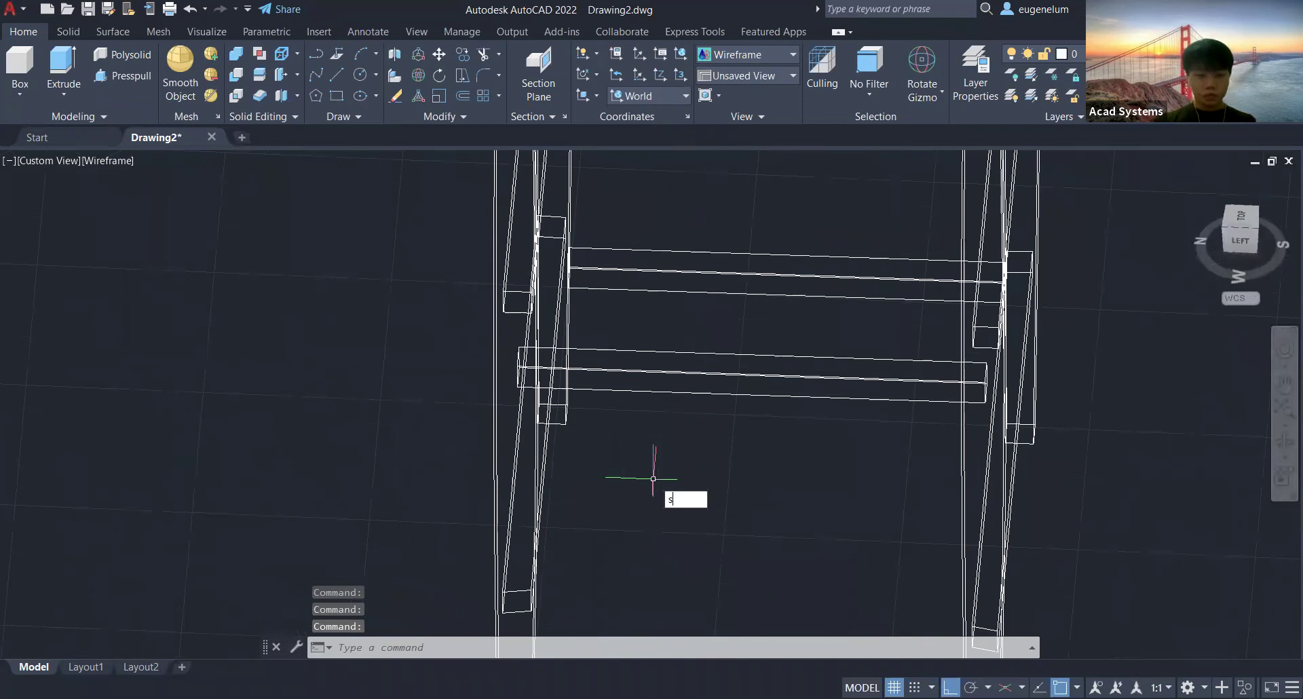
text(l)
key(Return)
click(706, 393)
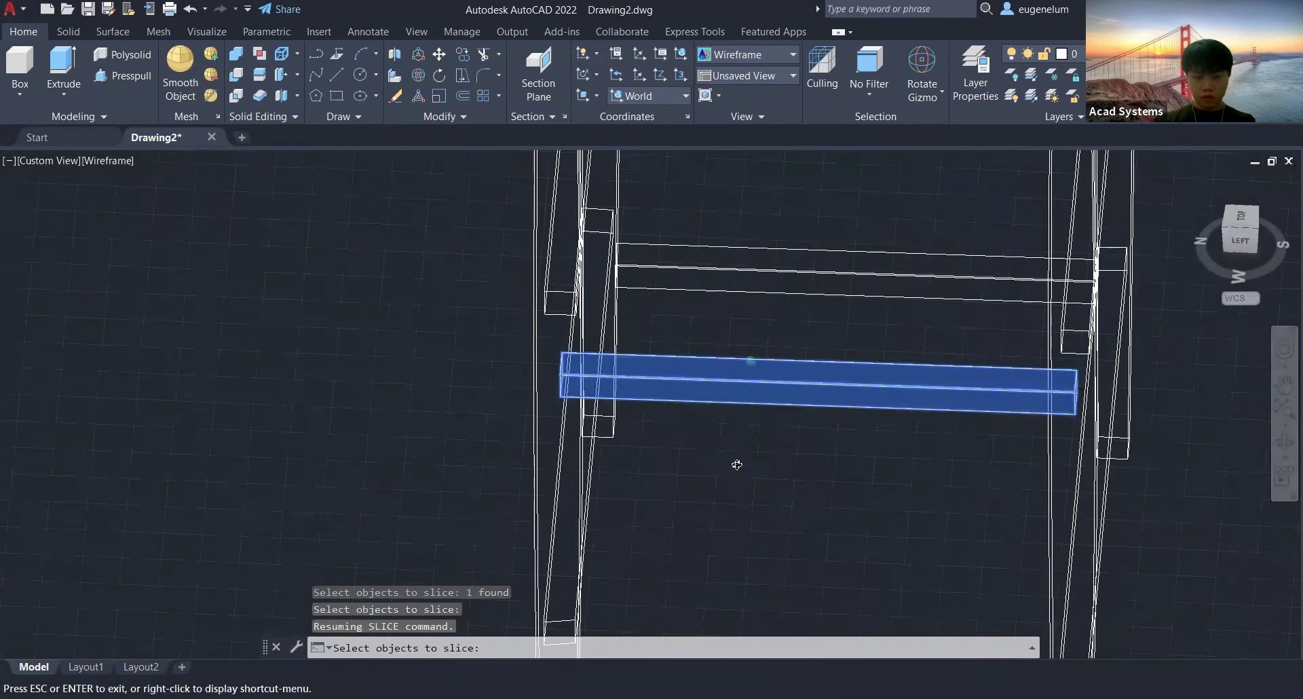
shift+middle_drag(737, 464, 822, 464)
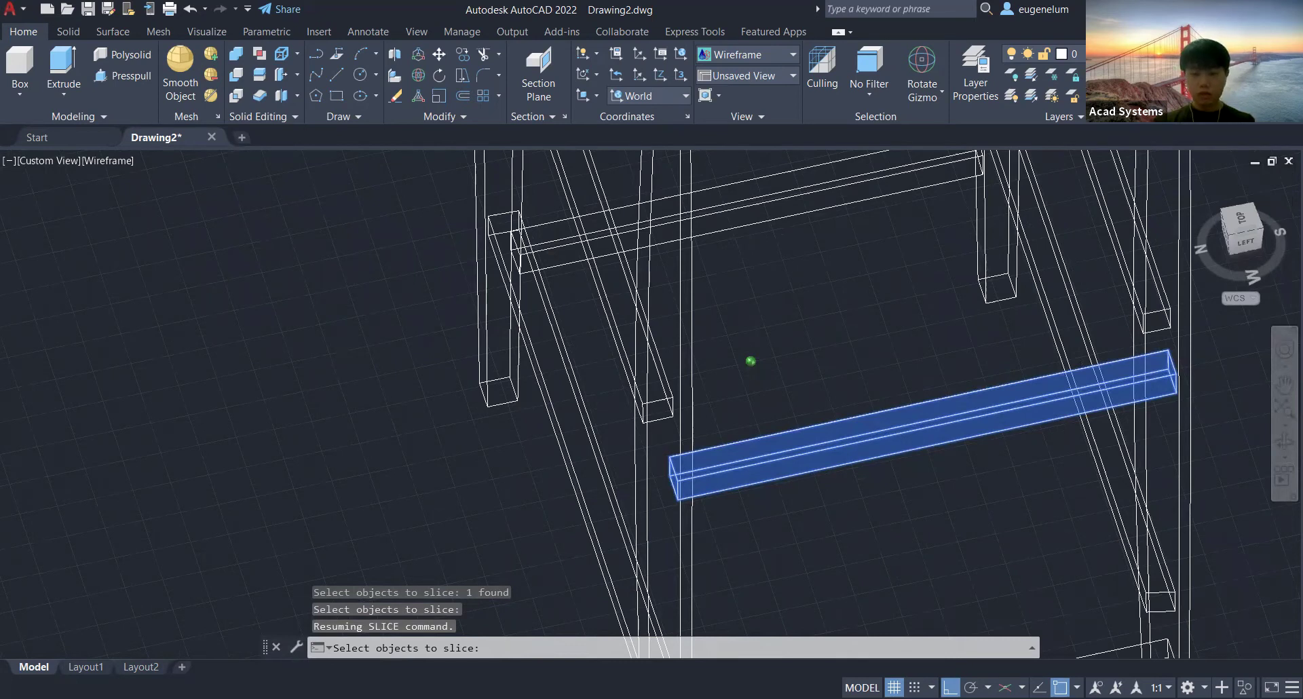
middle_drag(739, 556, 441, 570)
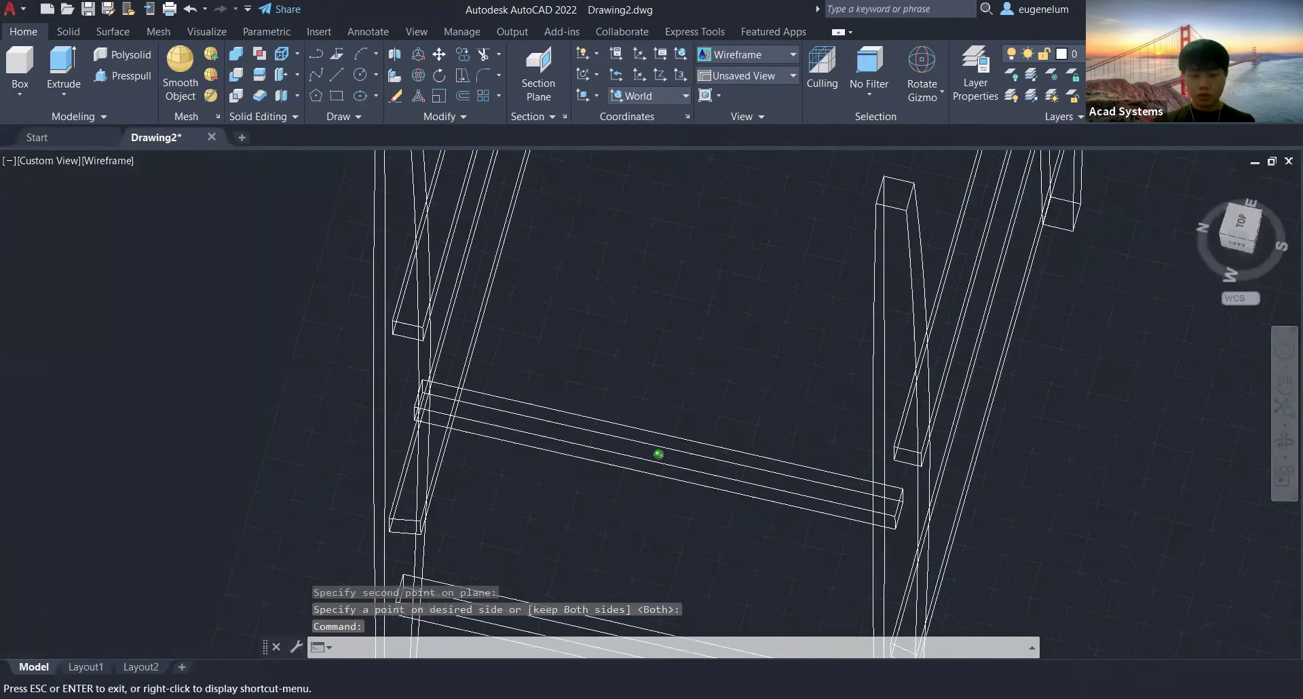
shift+middle_drag(611, 516, 620, 536)
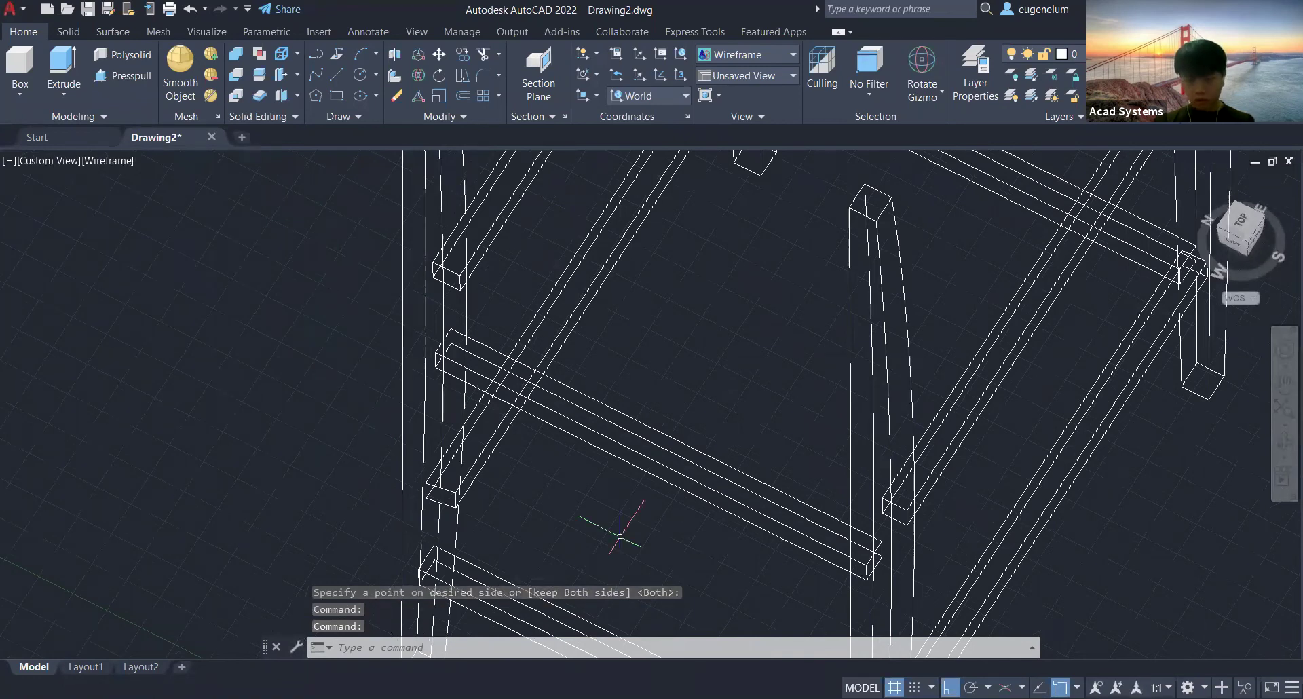
Slice the lower back cross rail at the inner faces of the back legs.
shift+middle_drag(620, 536, 608, 352)
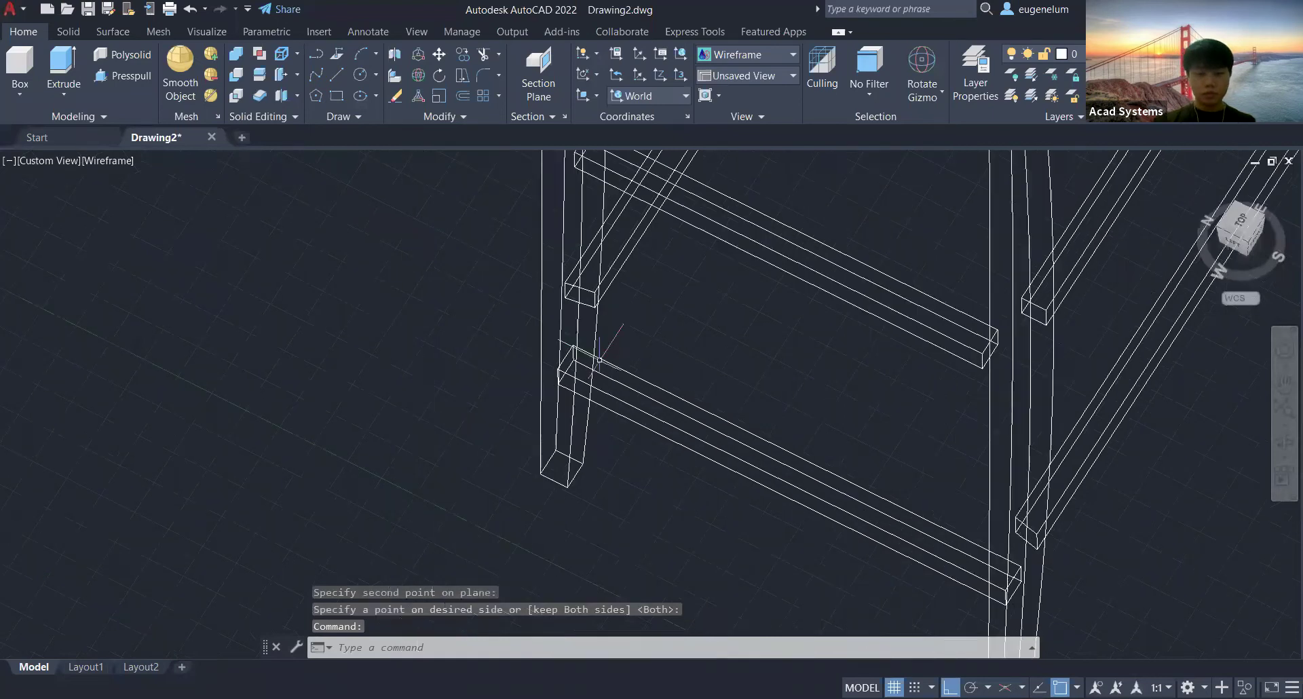
key(Escape)
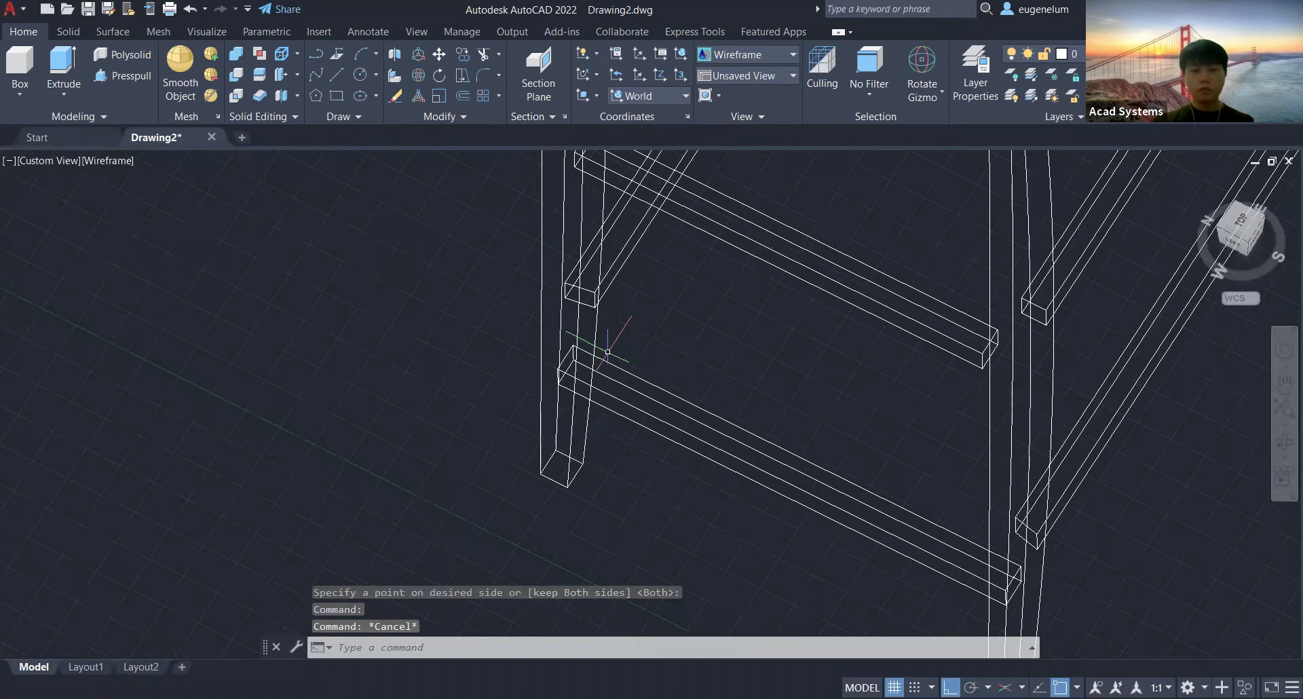
shift+middle_drag(651, 427, 801, 448)
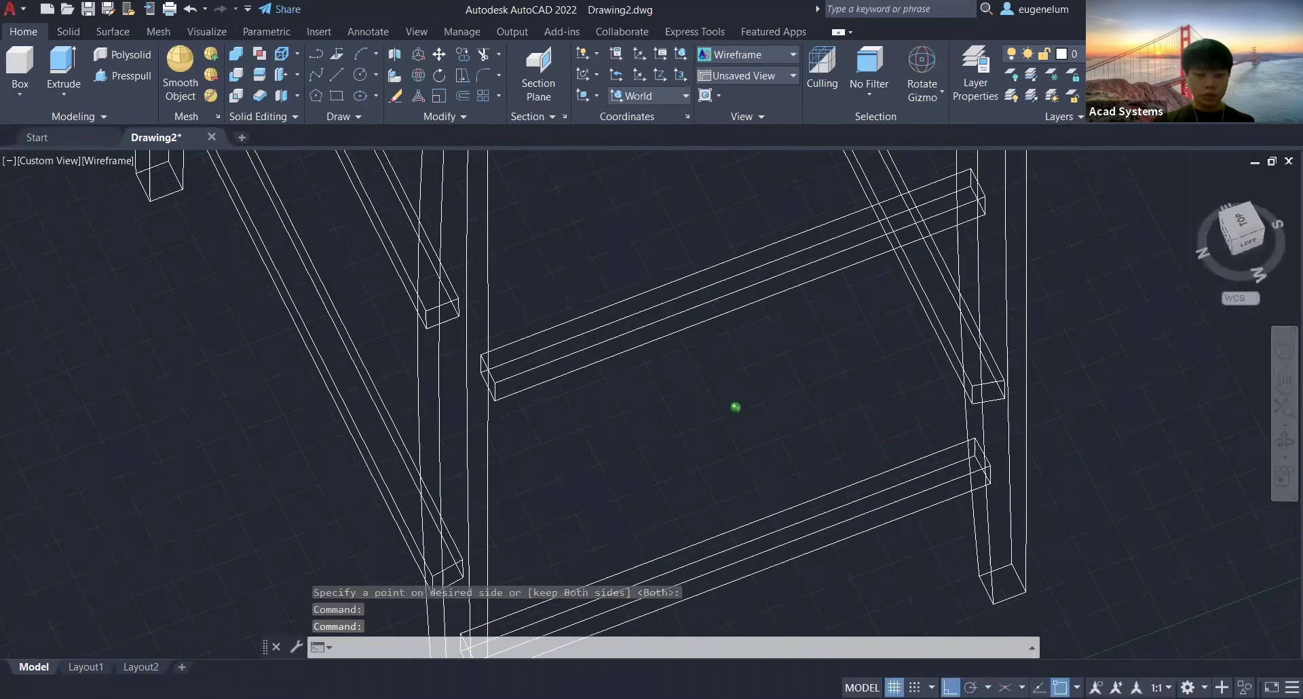
shift+middle_drag(735, 408, 596, 451)
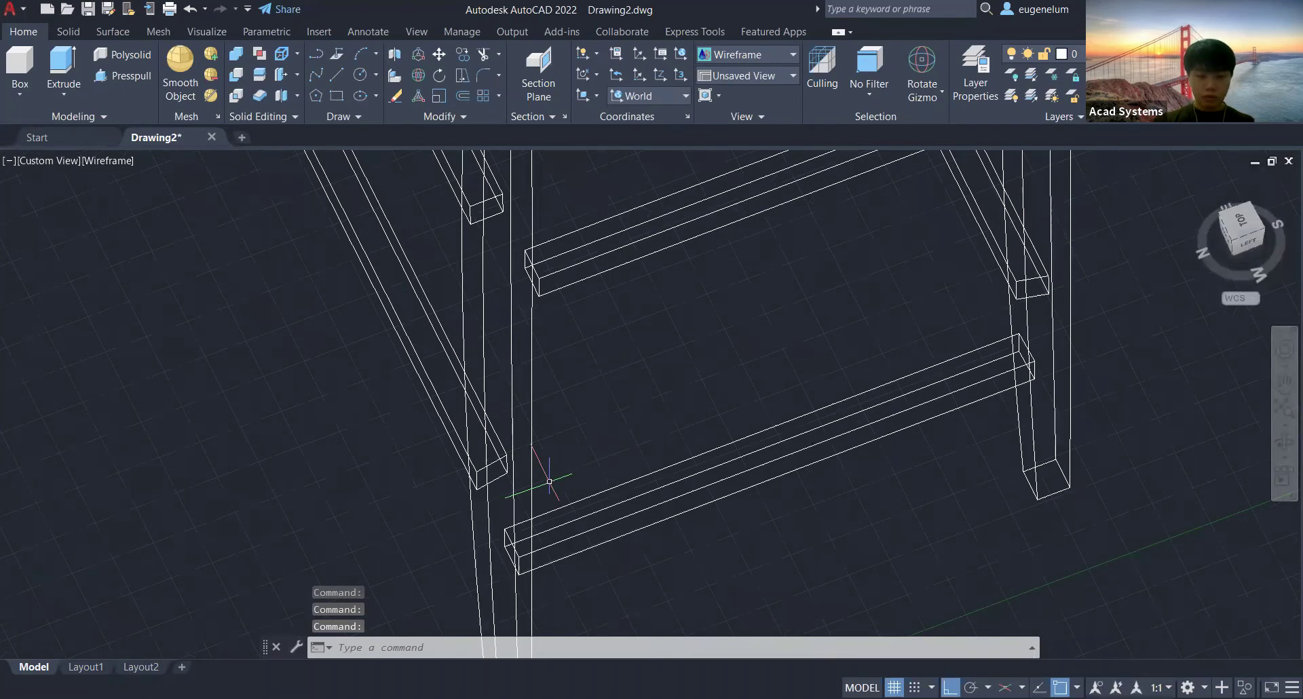
scroll(752, 543, down, 1)
middle_drag(752, 543, 774, 443)
Switch the display to the Shaded visual style and inspect the trimmed chair frame from the front.
scroll(653, 338, down, 7)
middle_drag(645, 333, 525, 469)
key(Escape)
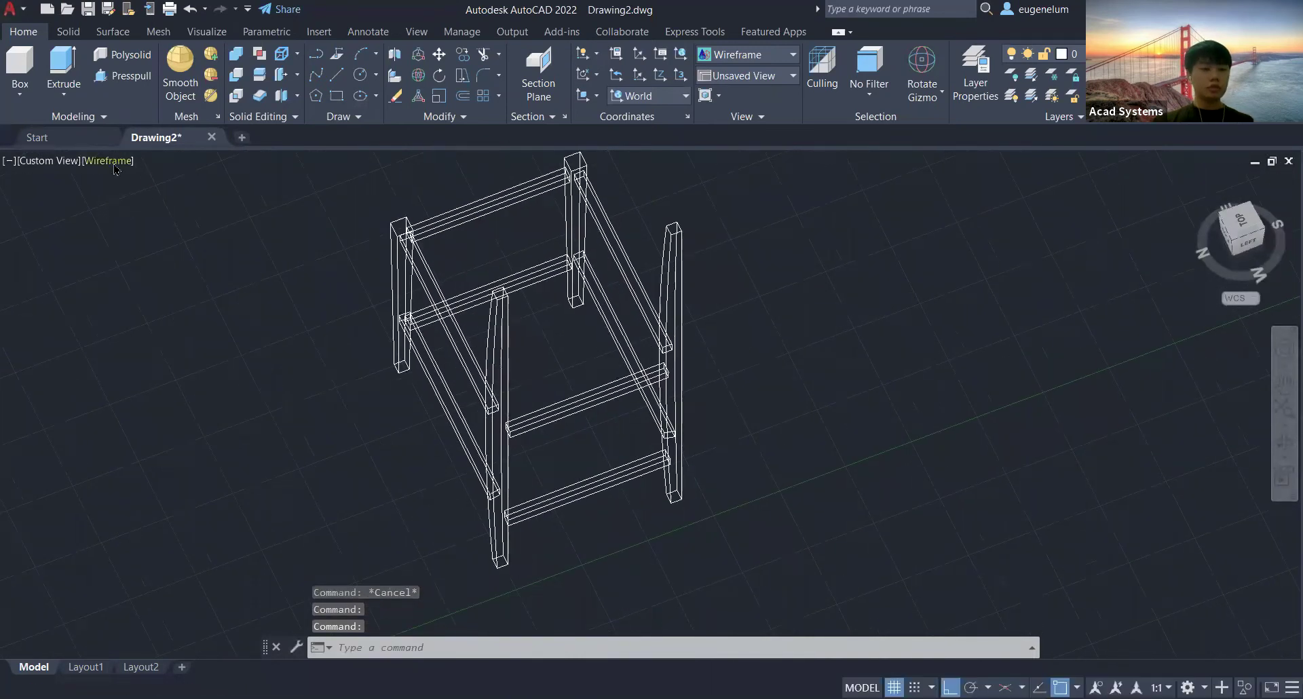
click(112, 160)
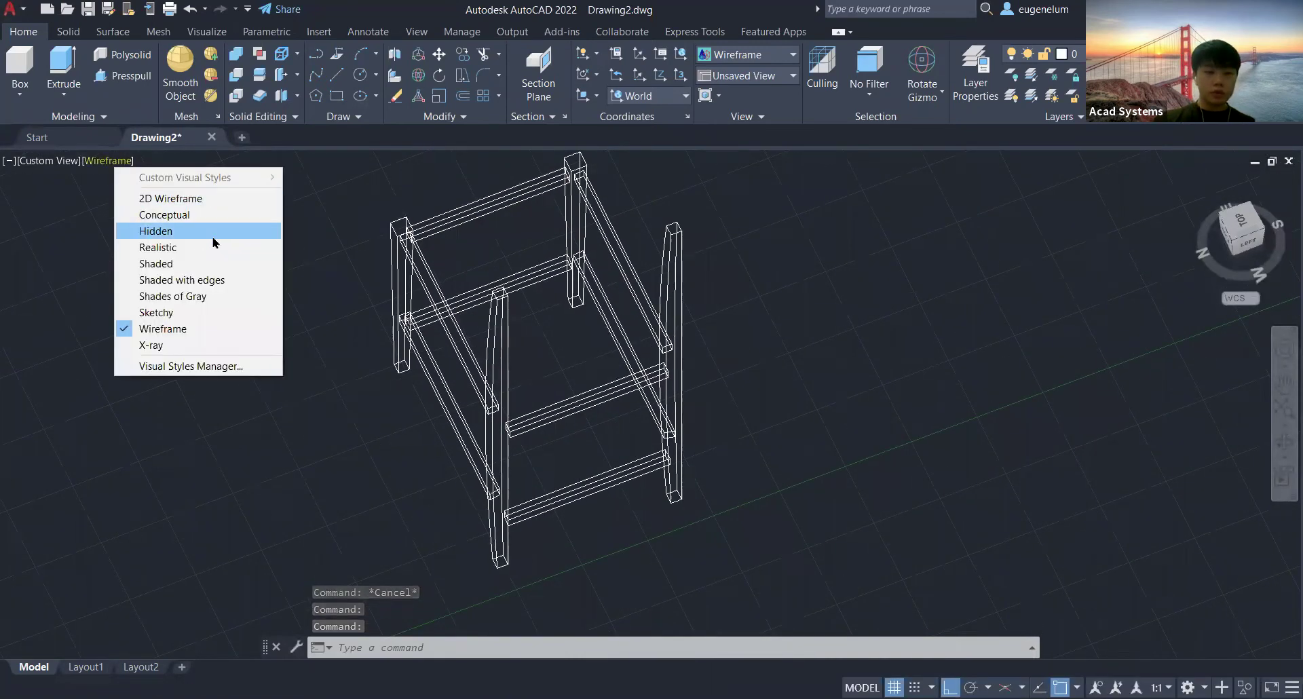
click(185, 262)
mouse_move(184, 258)
shift+middle_down()
mouse_move(548, 363)
mouse_move(682, 298)
shift+middle_up()
scroll(611, 282, down, 5)
middle_drag(597, 277, 526, 382)
scroll(532, 370, up, 3)
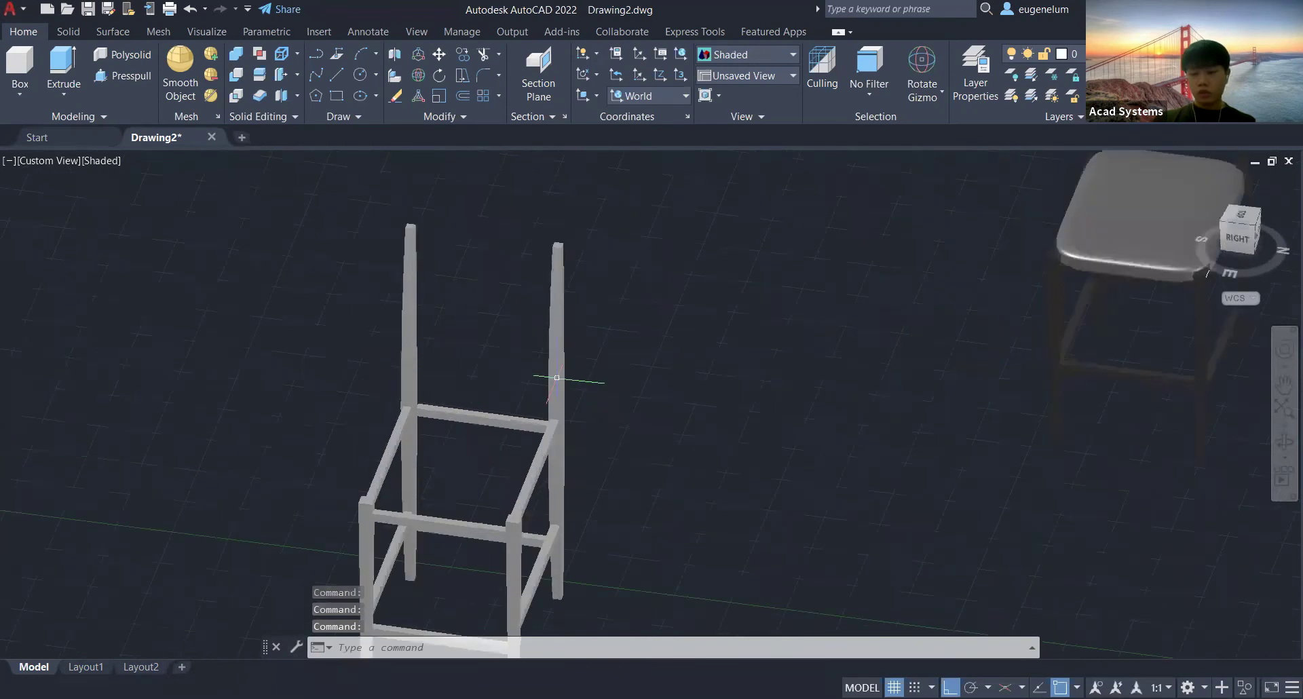
Draw a mesh box for the seat in the top view, covering the chair frame's footprint between the outer leg corners.
key(Escape)
middle_drag(817, 341, 516, 416)
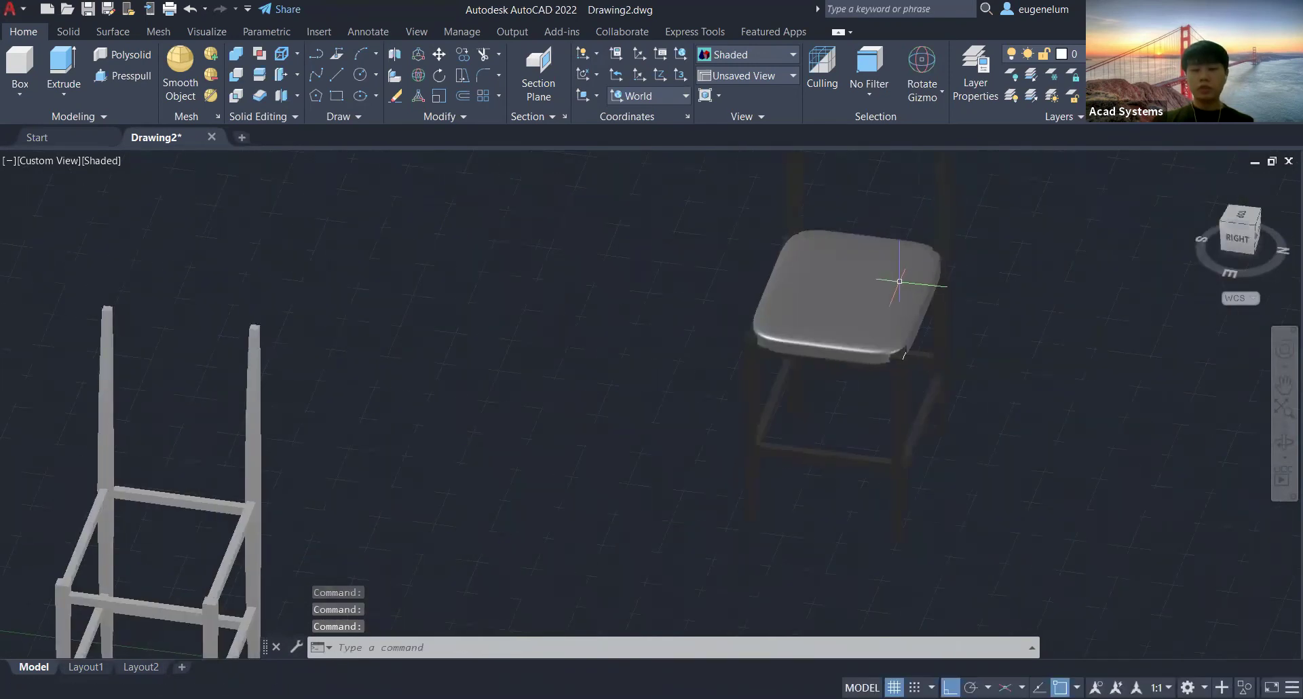
scroll(910, 279, down, 4)
middle_drag(640, 320, 452, 363)
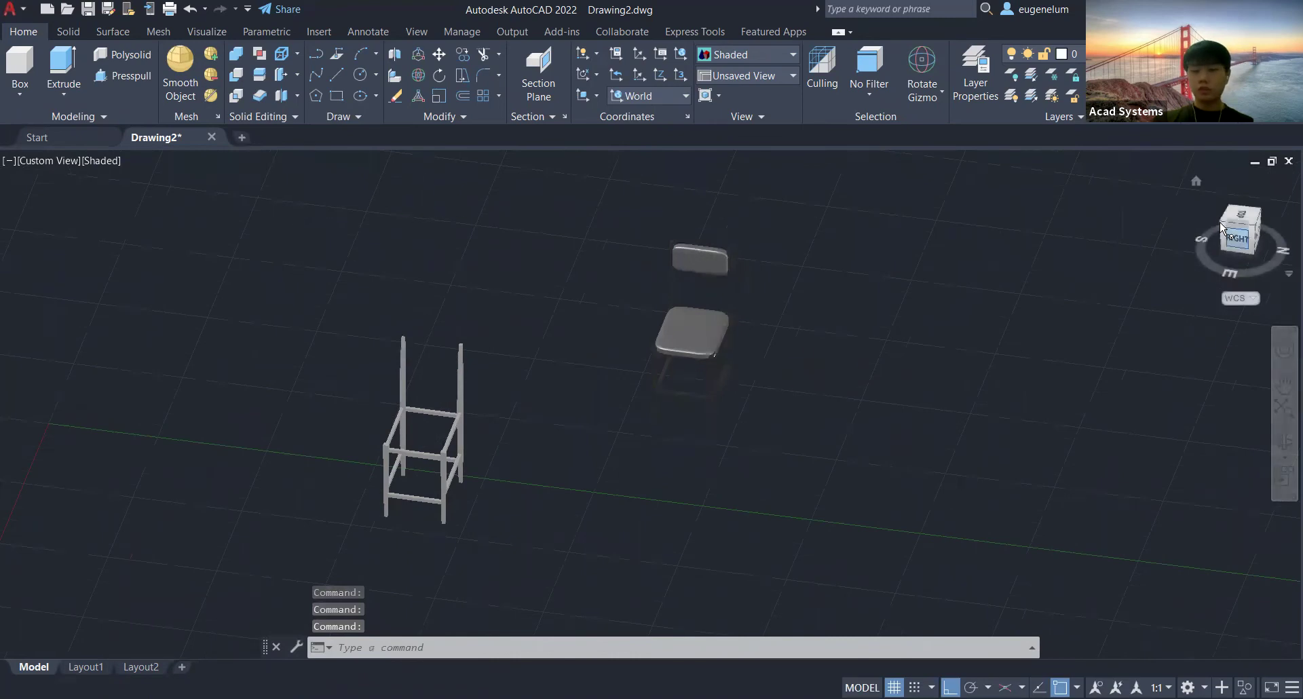
click(1241, 220)
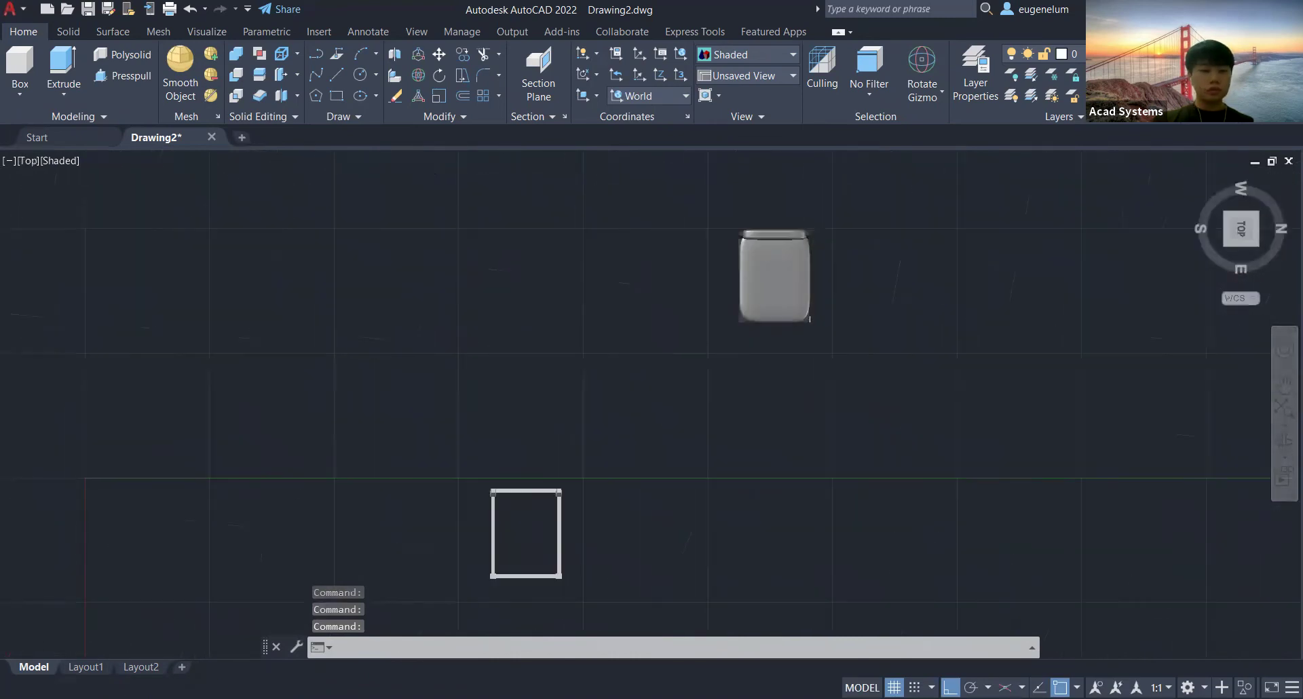
click(169, 38)
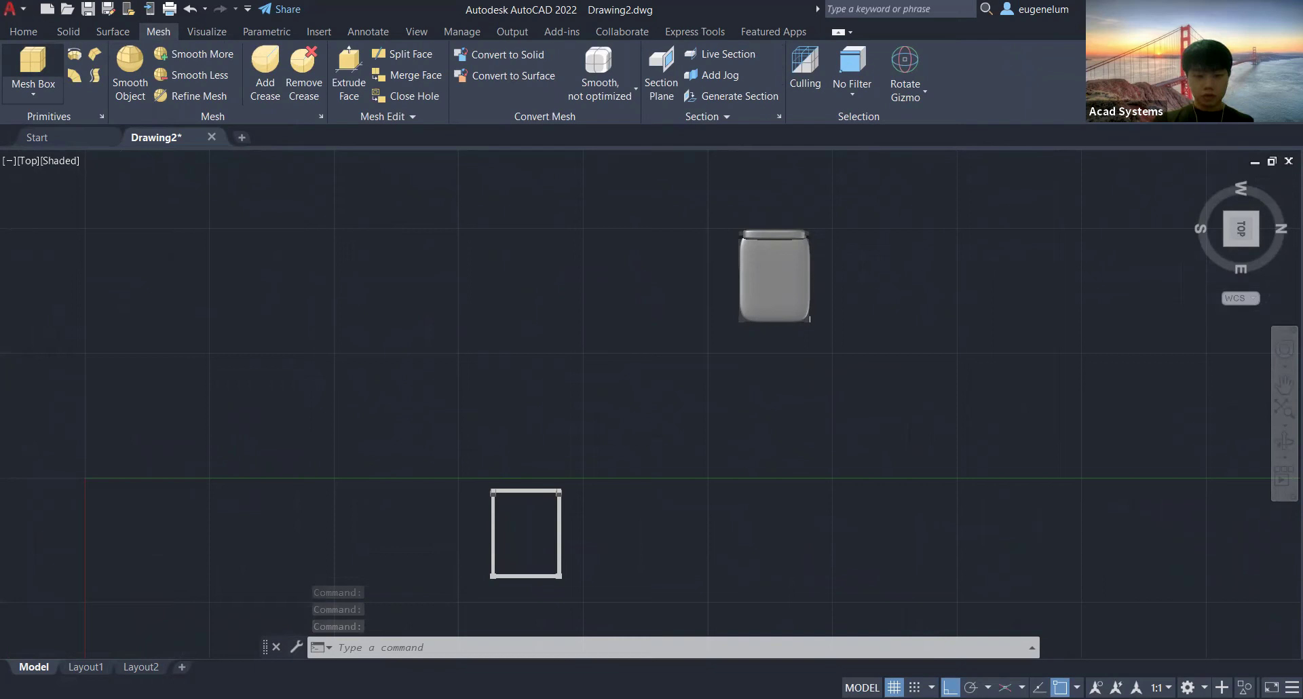
middle_drag(693, 420, 767, 418)
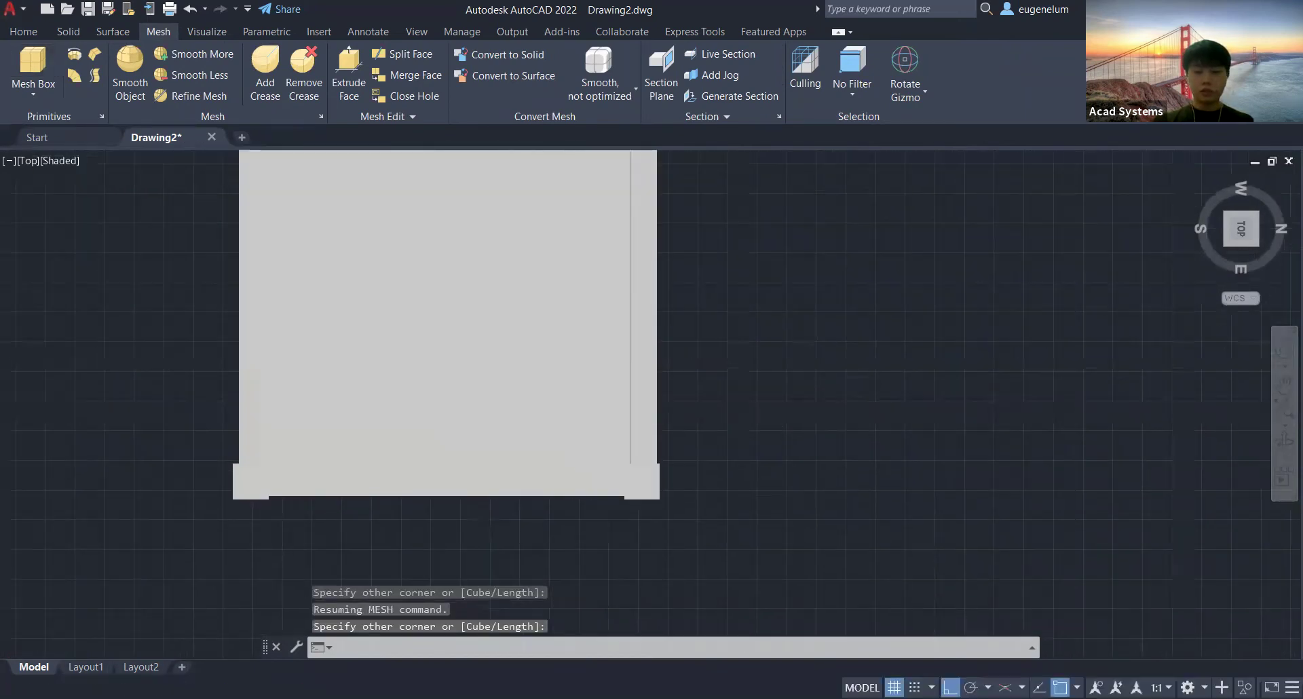
key(Escape)
shift+middle_drag(693, 390, 707, 472)
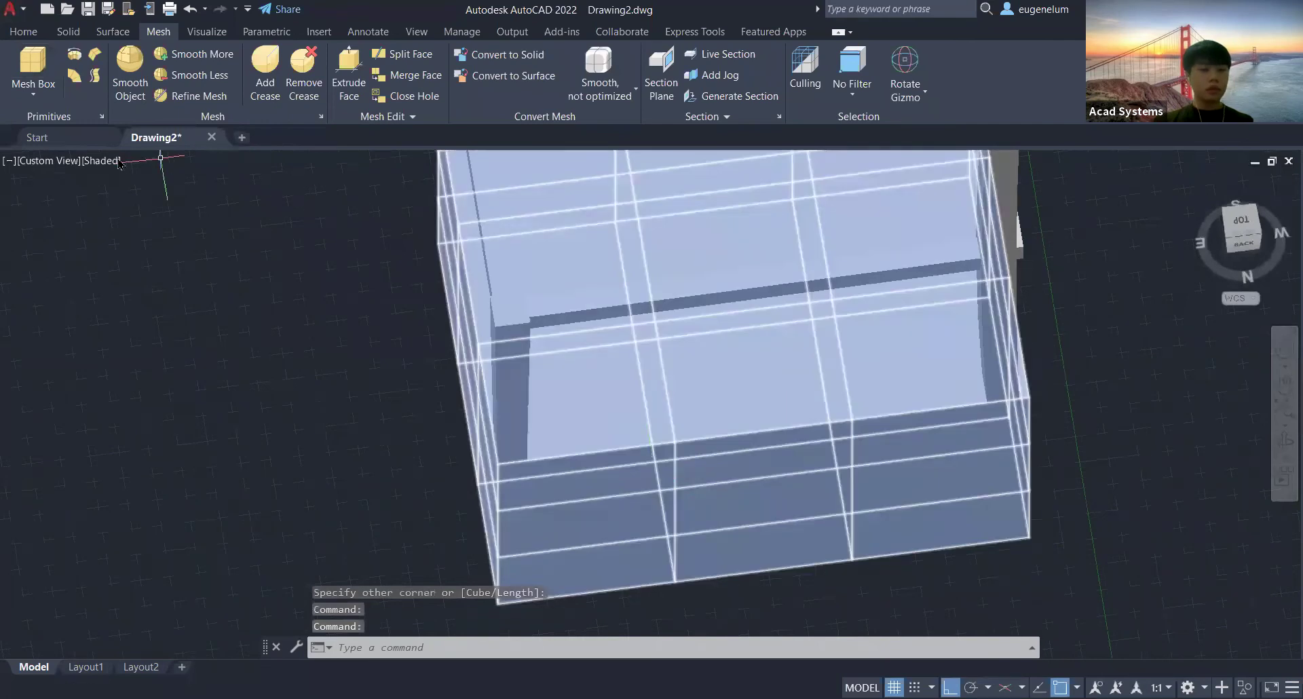
Switch the display to the Wireframe visual style to expose the mesh box around the chair legs.
click(108, 163)
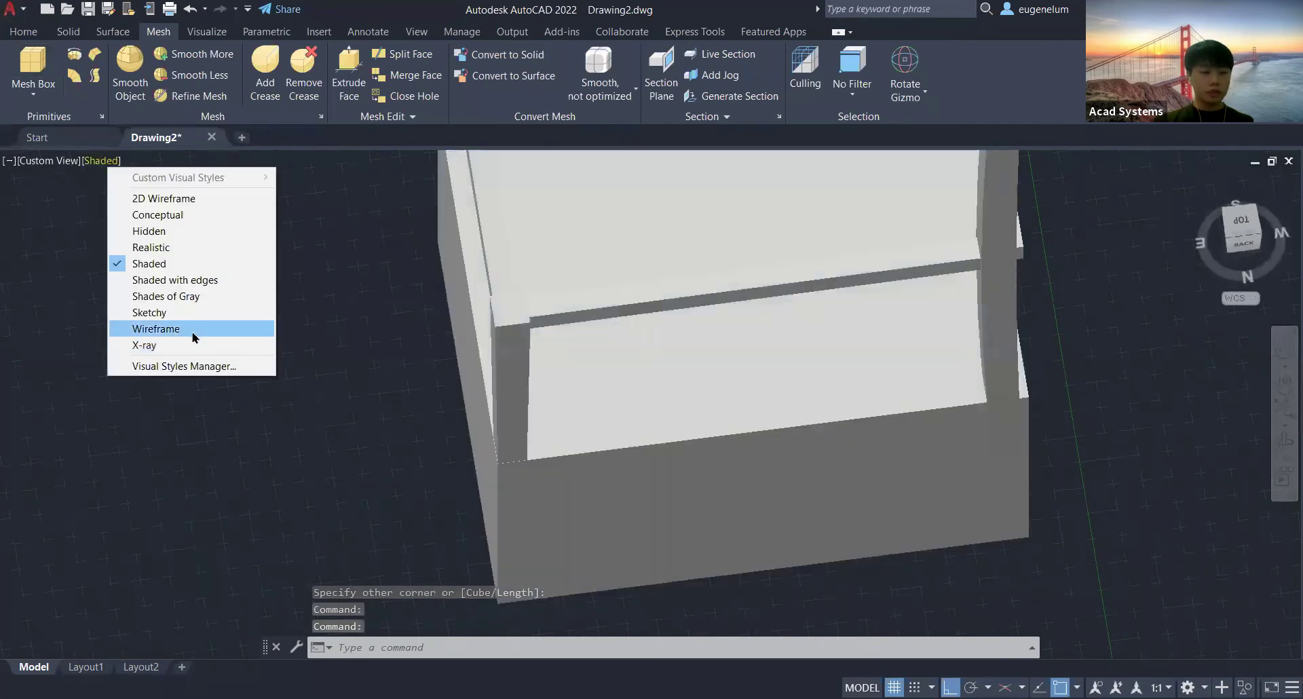
click(156, 330)
shift+middle_drag(1094, 377, 1093, 298)
scroll(1064, 388, down, 2)
Flatten the mesh box into a thin seat slab by scaling it along the vertical axis with the Scale Gizmo.
click(827, 406)
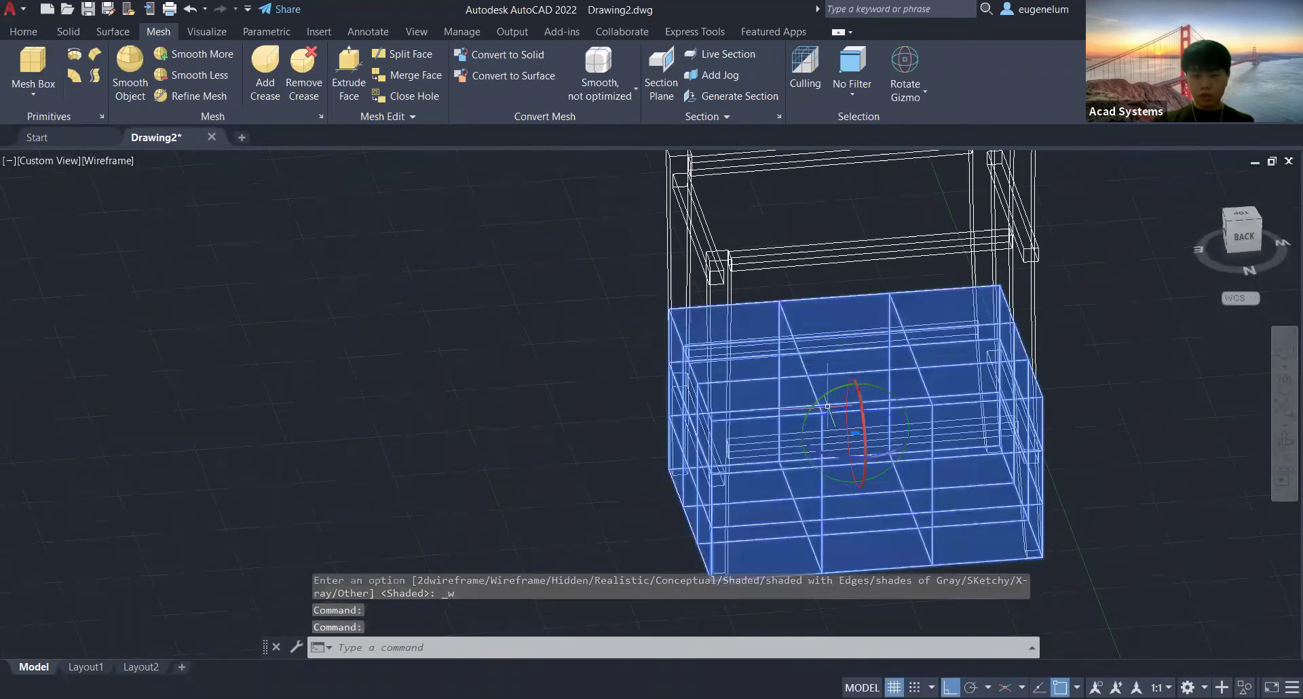
middle_drag(833, 334, 679, 409)
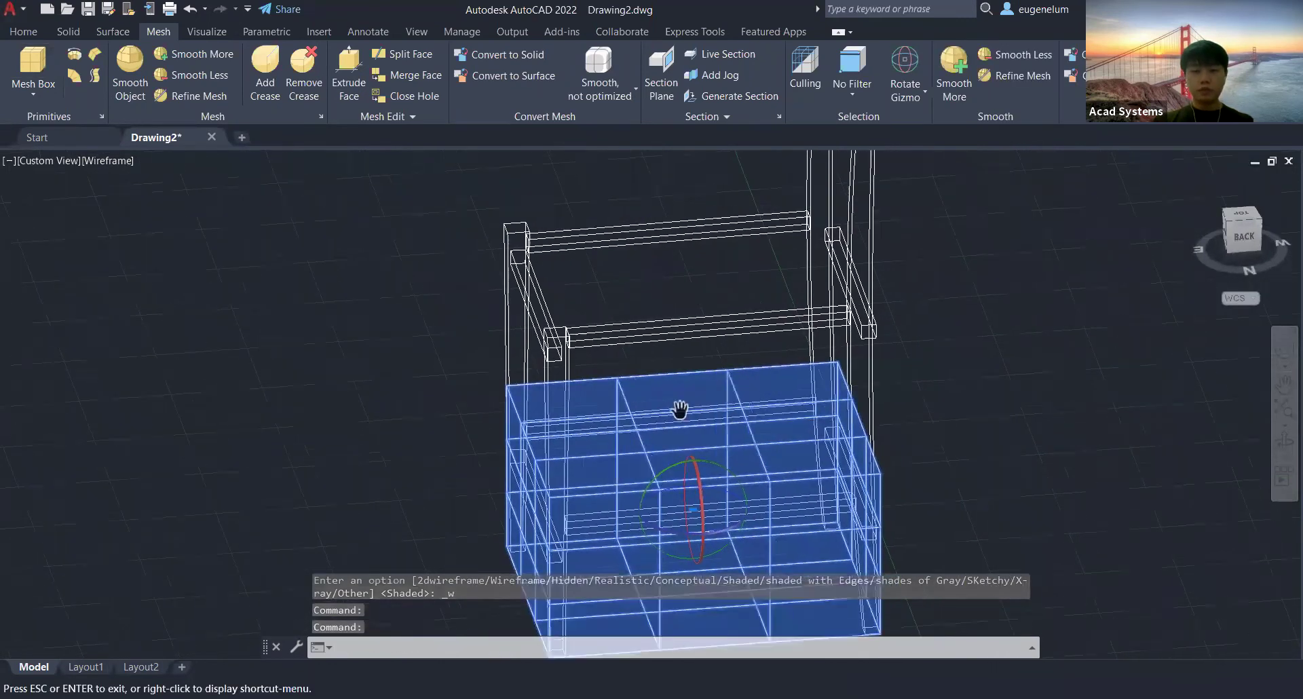
click(915, 102)
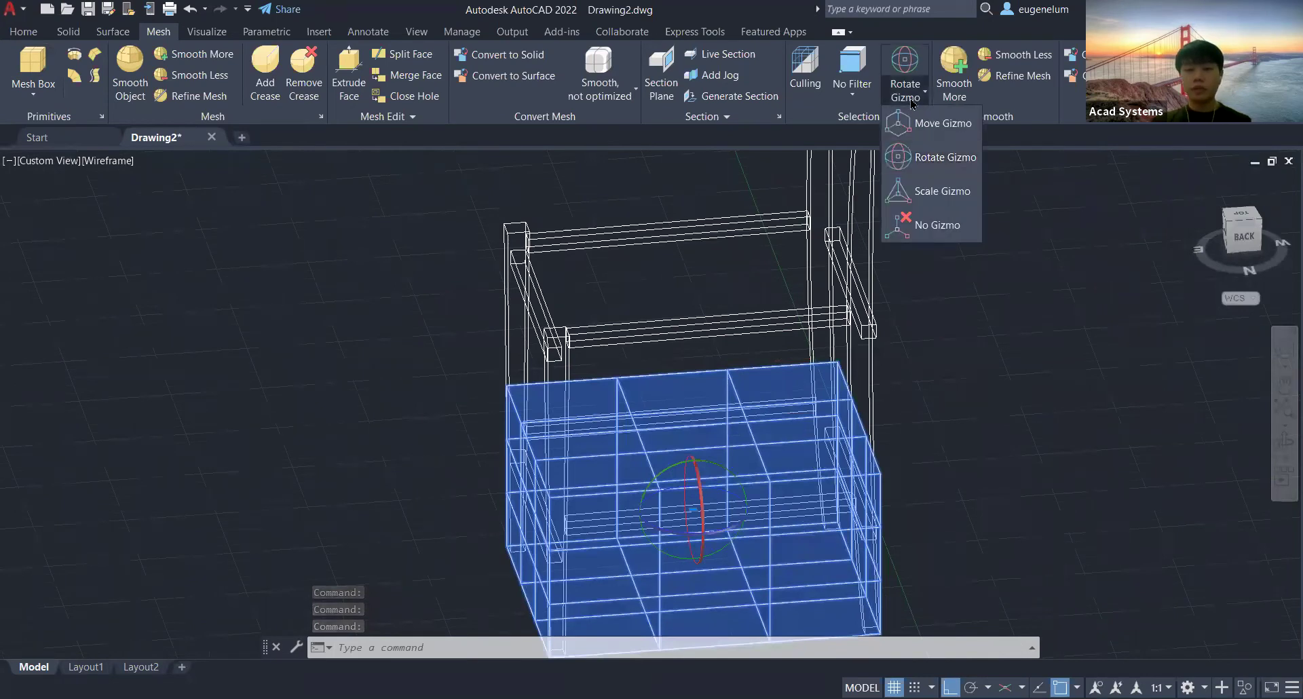
click(940, 192)
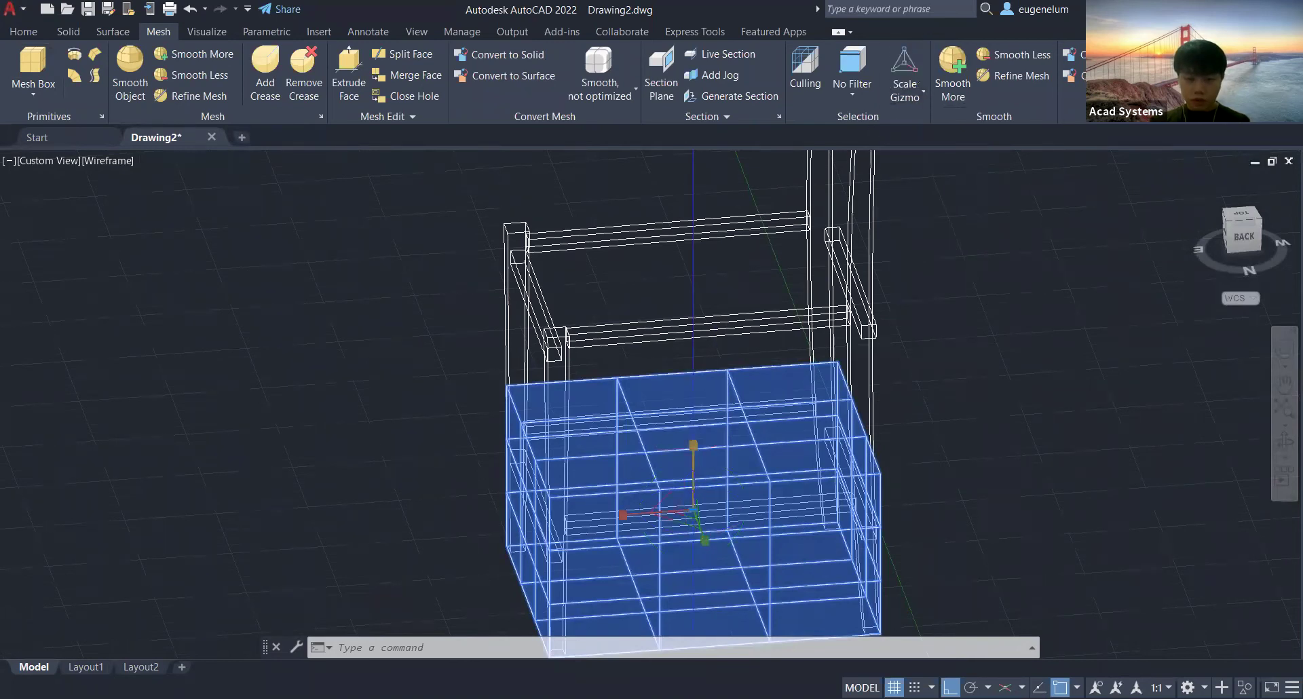
drag(693, 444, 693, 496)
shift+middle_drag(960, 431, 977, 455)
middle_drag(945, 389, 926, 407)
scroll(920, 444, down, 3)
drag(927, 407, 923, 433)
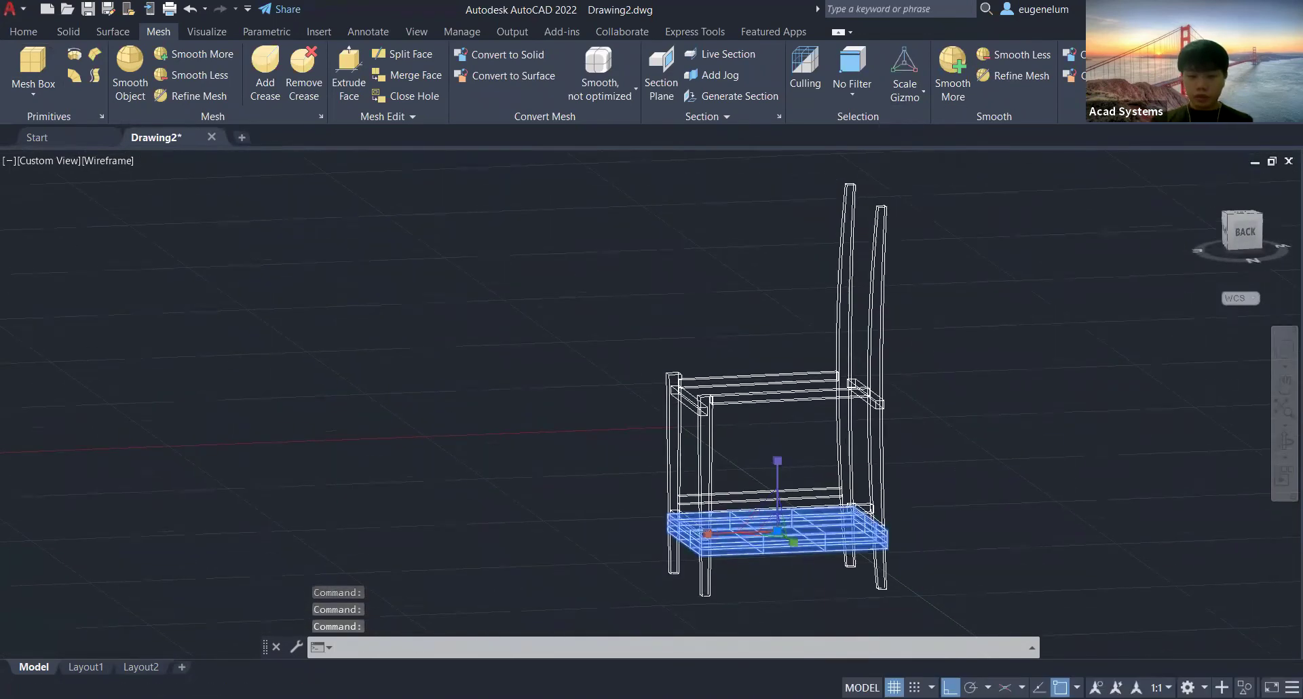
drag(931, 379, 925, 404)
key(Escape)
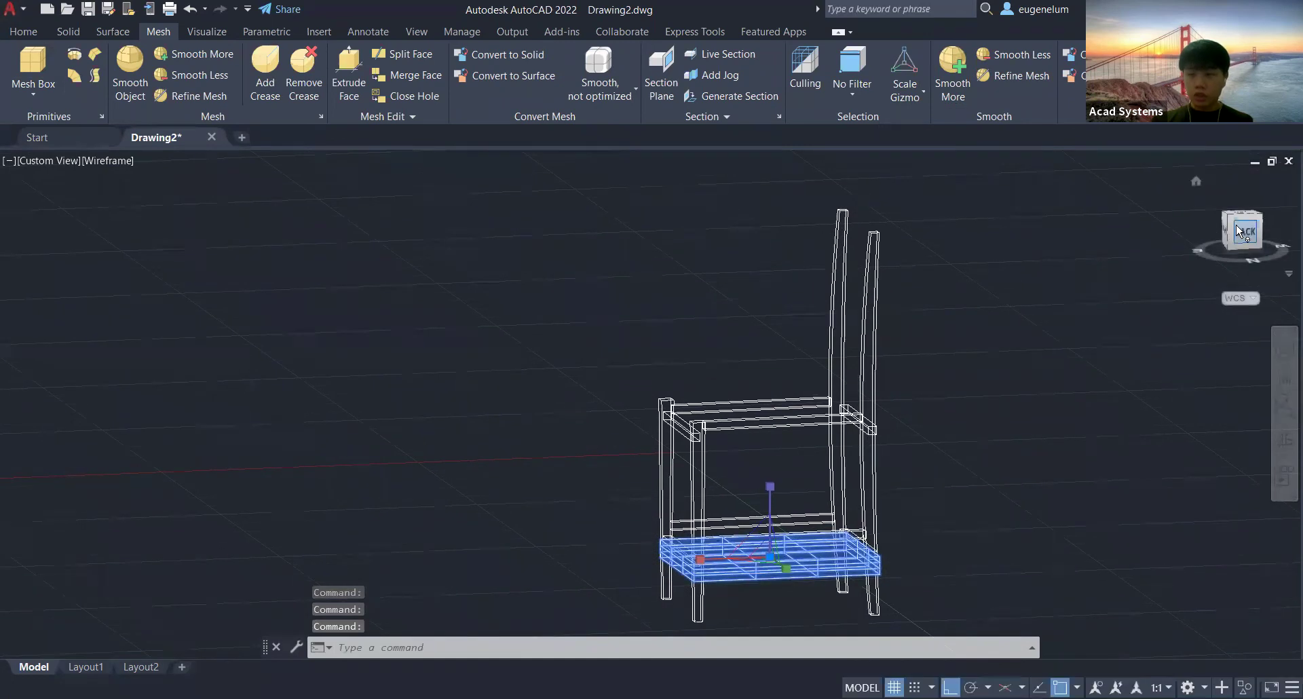
Raise the seat slab along the vertical axis with the Move Gizmo onto the upper rails of the chair frame.
shift+middle_drag(767, 543, 774, 563)
click(923, 92)
click(926, 125)
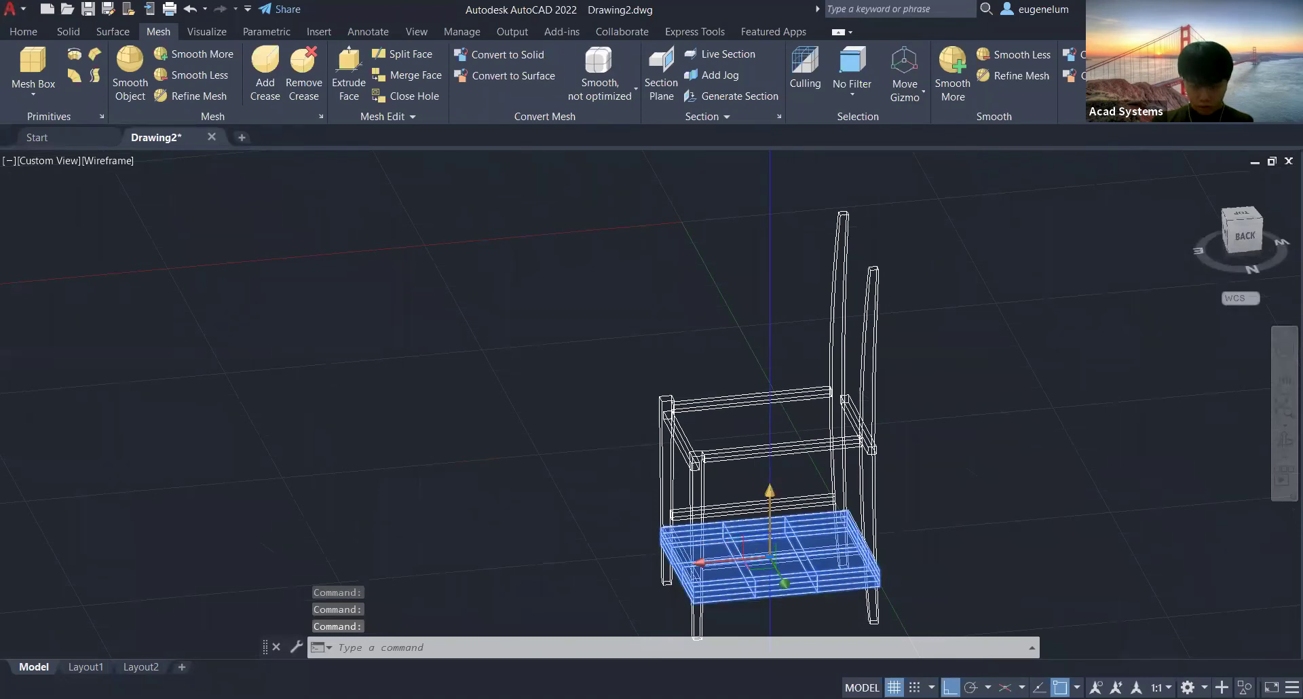
click(769, 509)
shift+middle_drag(866, 397, 866, 367)
click(873, 437)
key(Escape)
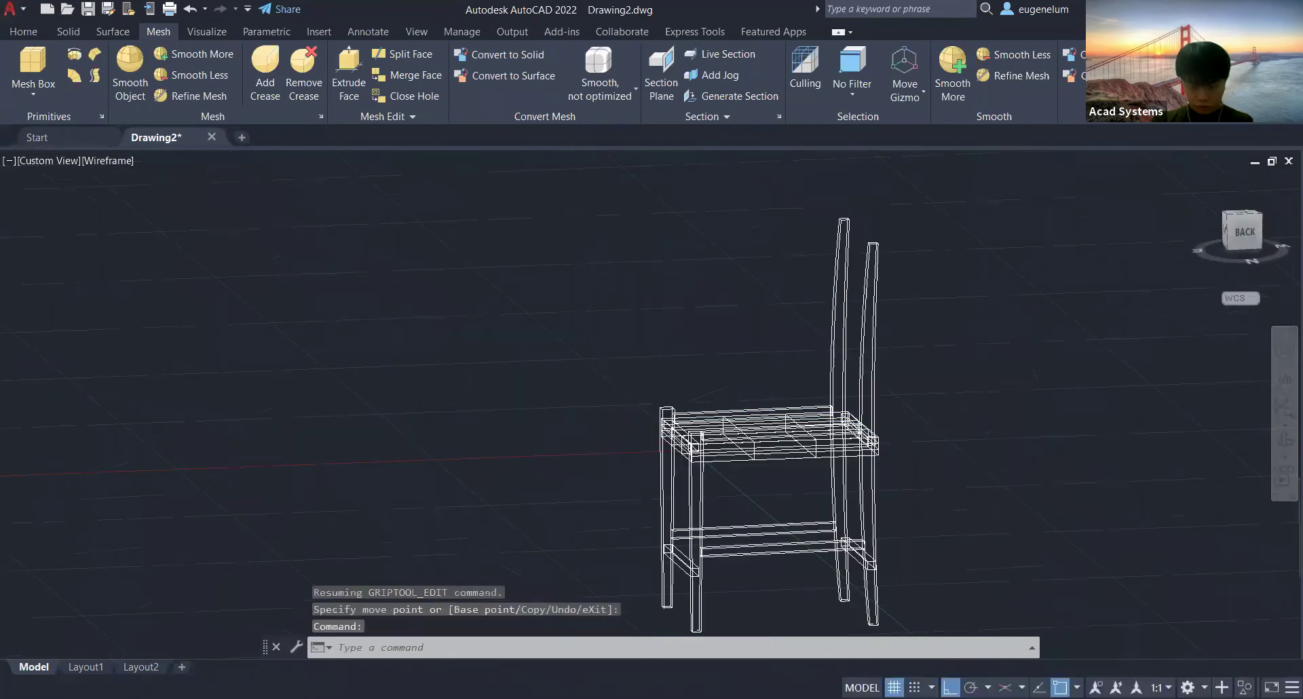
Switch the display to the Realistic visual style and view the chair from above its front-right side.
shift+middle_drag(970, 441, 1018, 468)
click(131, 163)
click(180, 249)
mouse_move(547, 397)
shift+middle_down()
mouse_move(881, 416)
mouse_move(857, 376)
mouse_move(854, 462)
shift+middle_up()
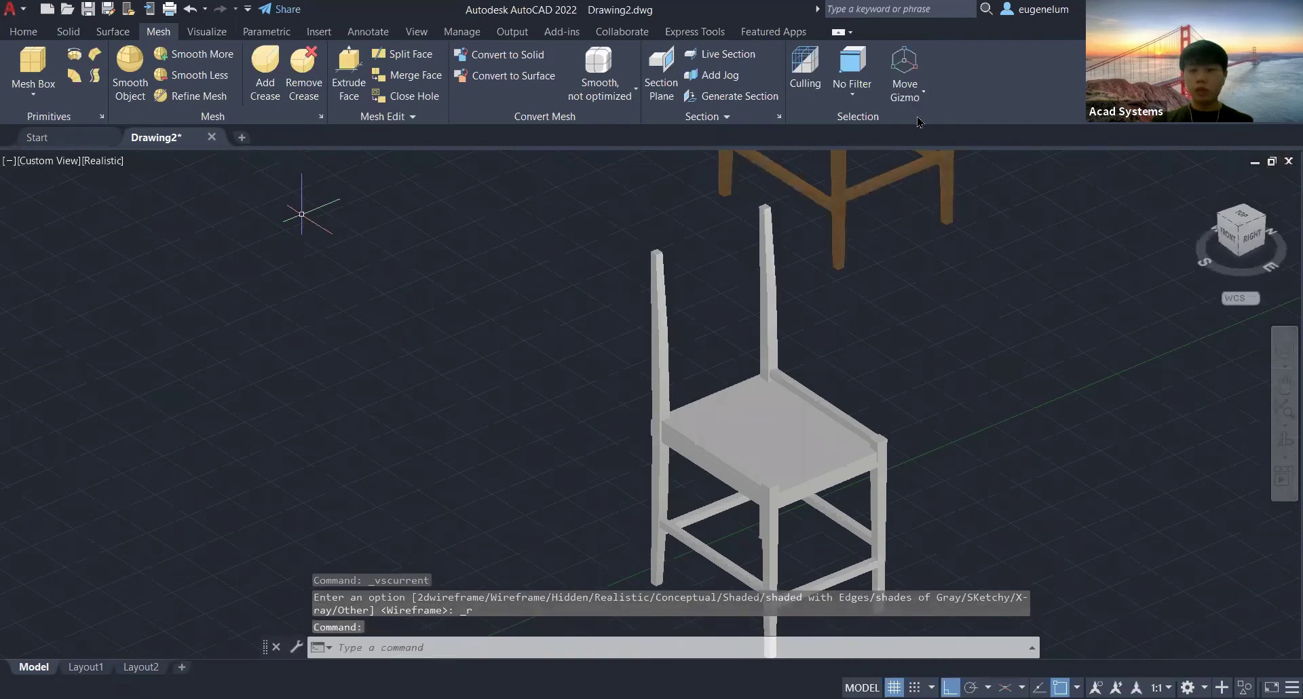
click(909, 89)
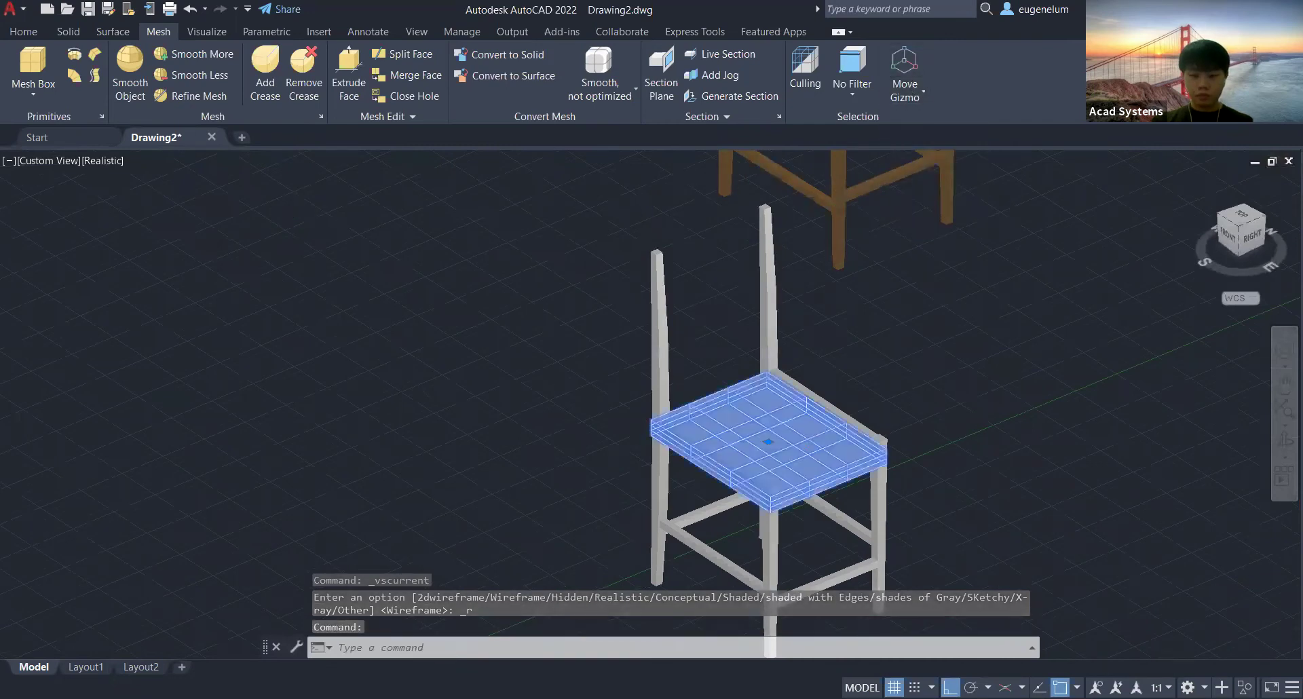
click(823, 377)
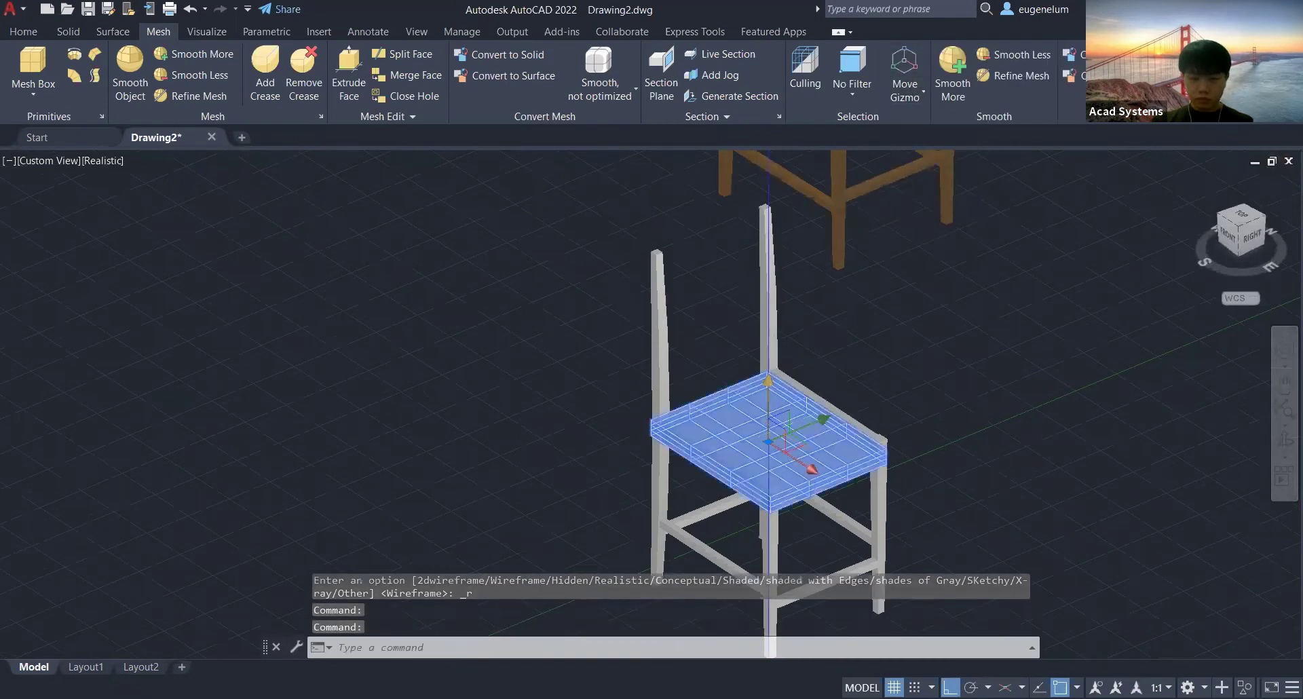
key(Escape)
Round off the seat slab by applying Smooth More to the mesh up to the maximum smoothness level.
shift+middle_drag(876, 389, 1042, 559)
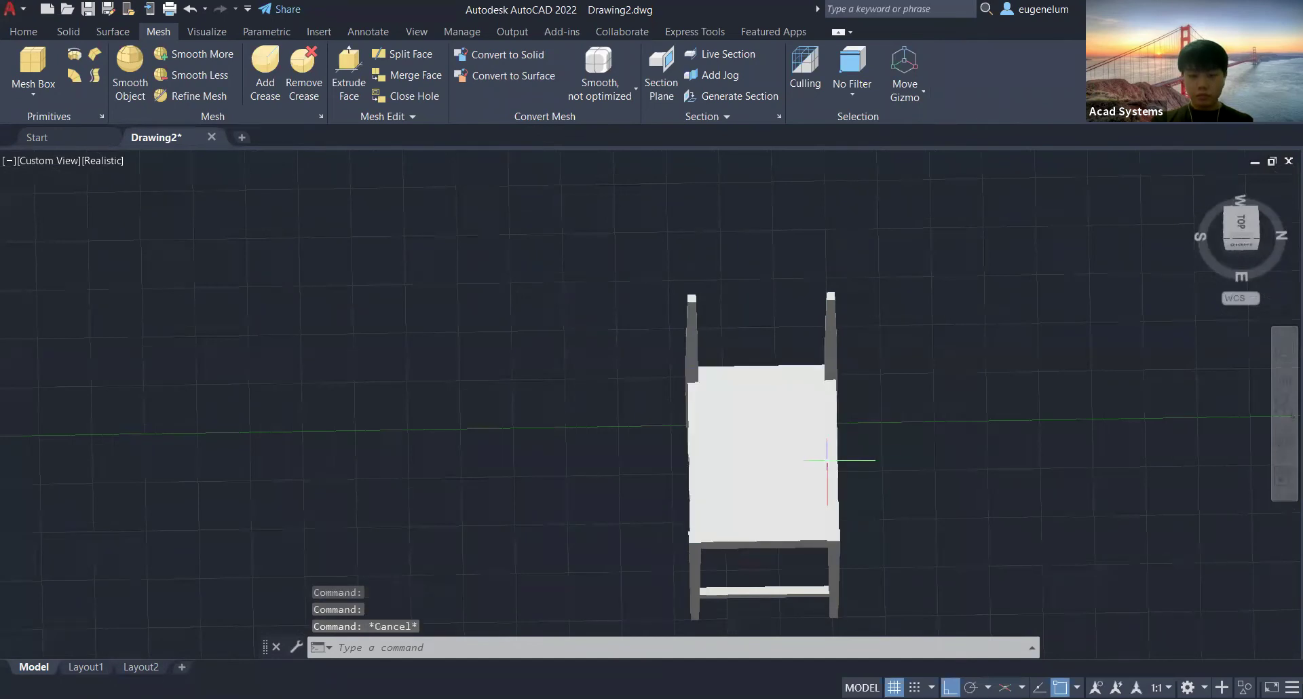
scroll(741, 494, up, 3)
mouse_move(742, 494)
shift+middle_down()
mouse_move(686, 389)
mouse_move(751, 475)
shift+middle_up()
click(778, 366)
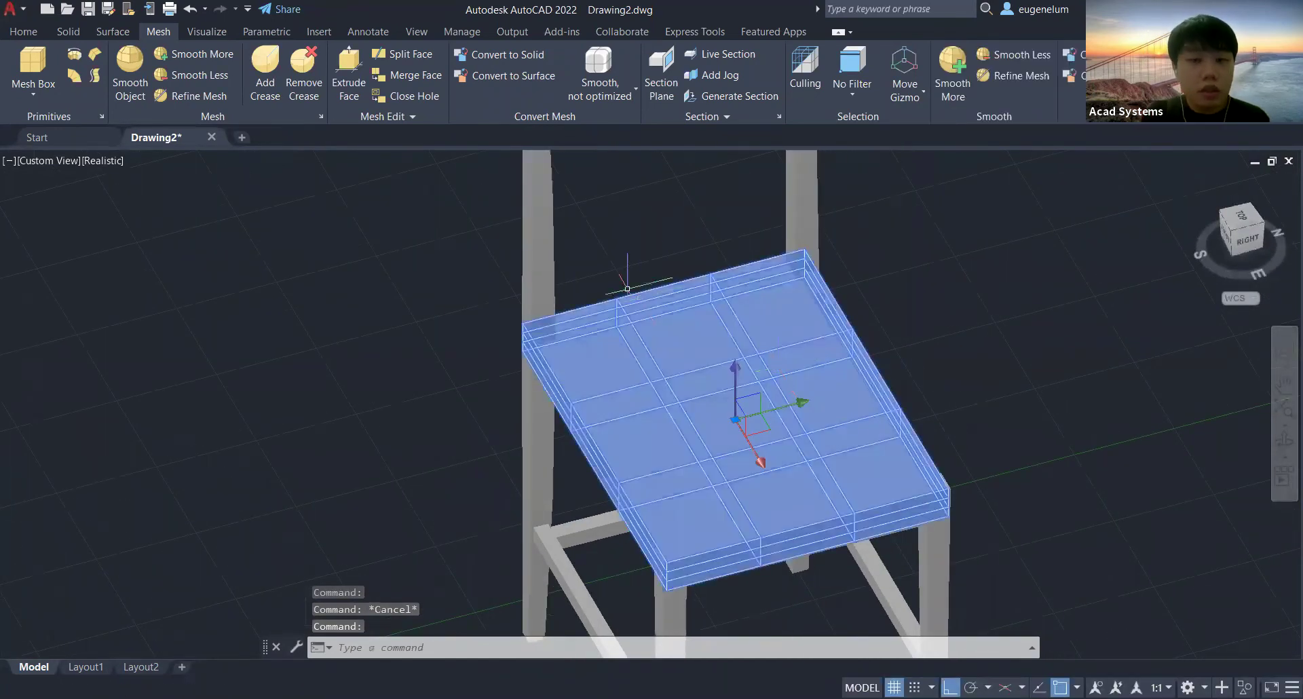
click(195, 54)
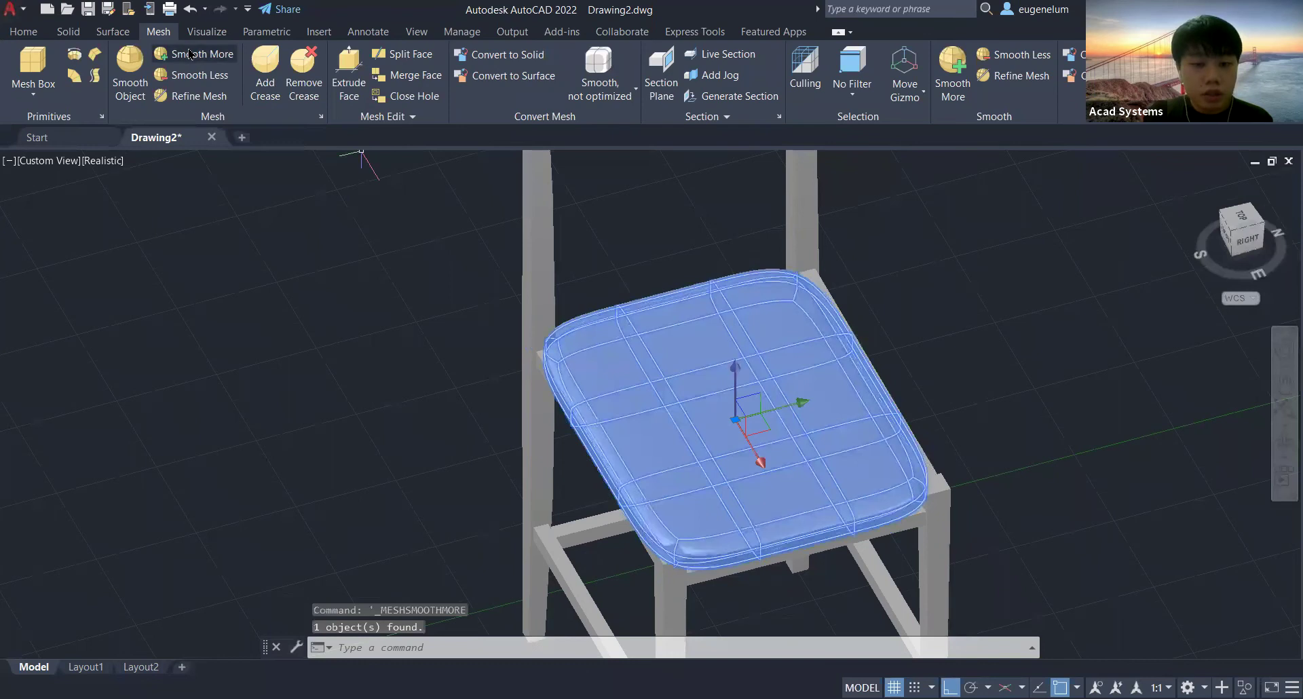
key(Escape)
click(176, 56)
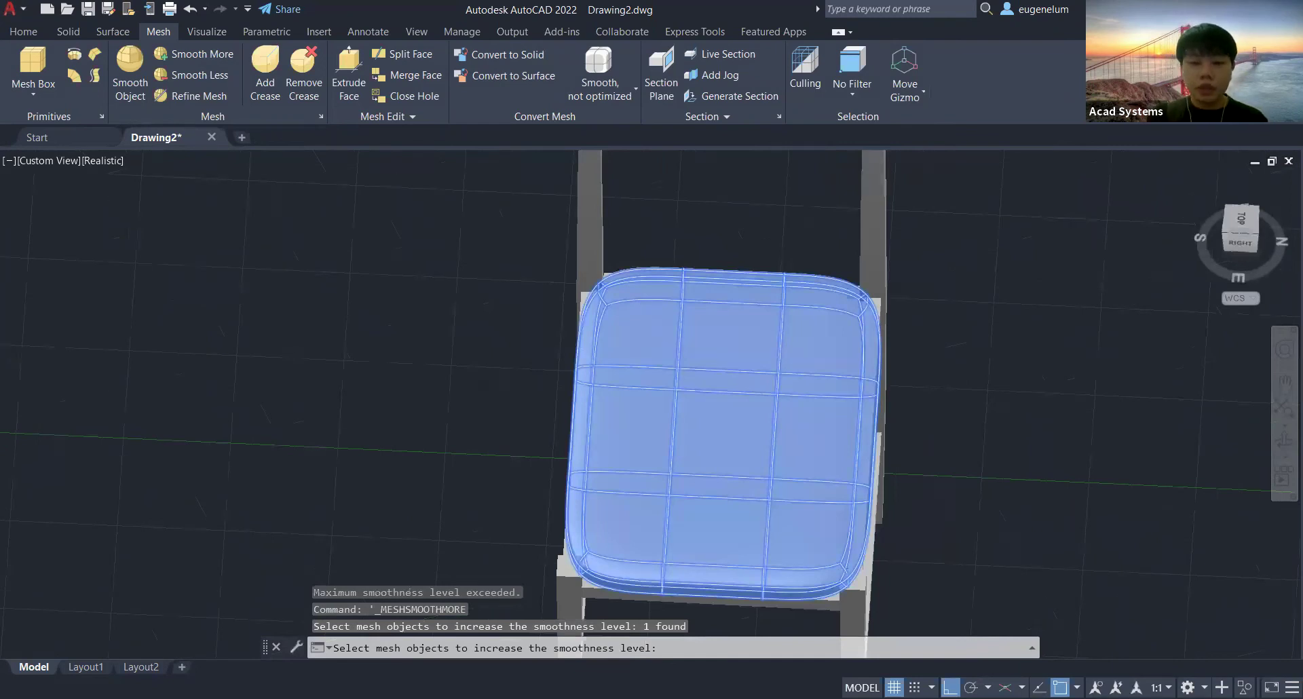
Compare the smoothed seat with the seat and backrest of the finished reference chair.
scroll(412, 571, down, 5)
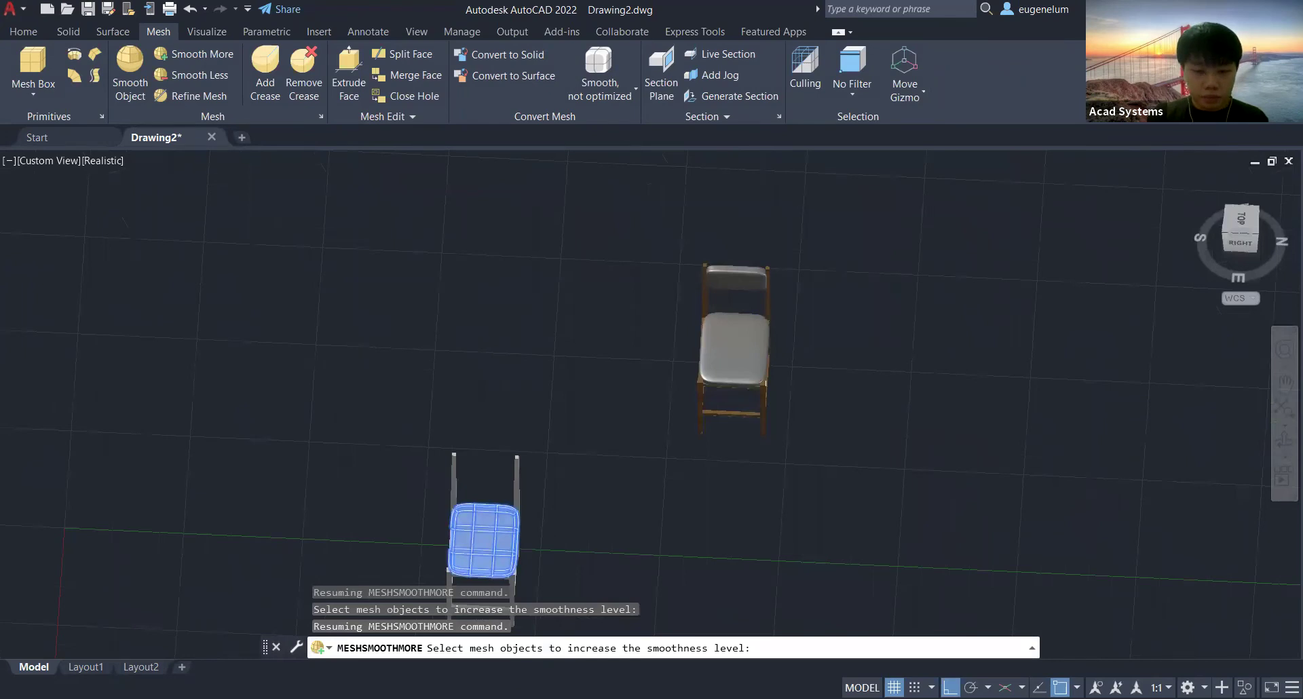
shift+middle_drag(721, 422, 639, 449)
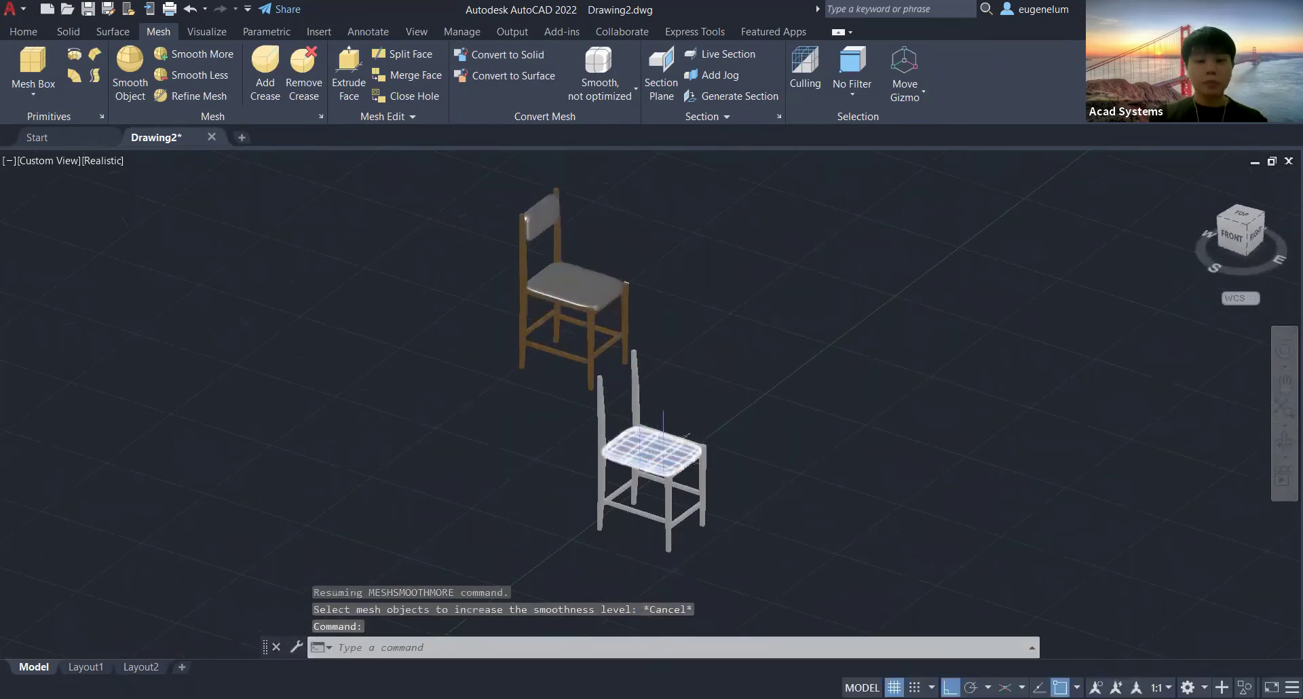
scroll(623, 469, up, 3)
scroll(735, 345, down, 5)
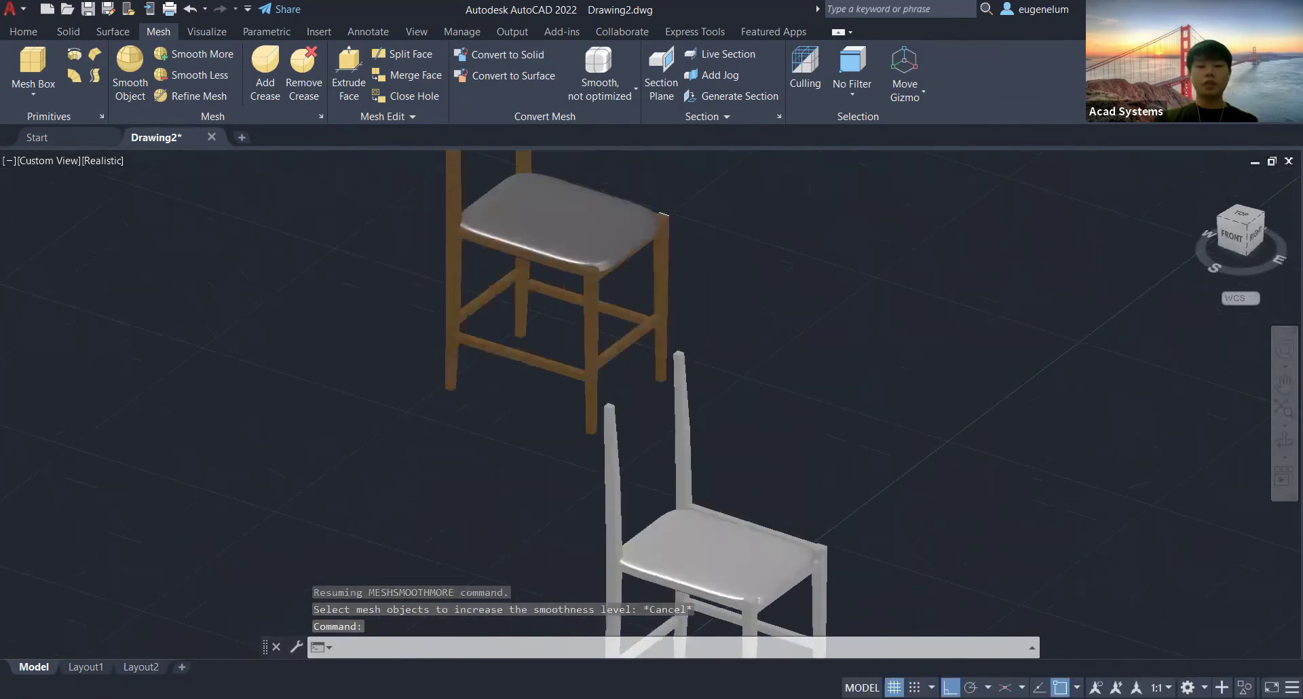
click(658, 313)
scroll(659, 313, up, 2)
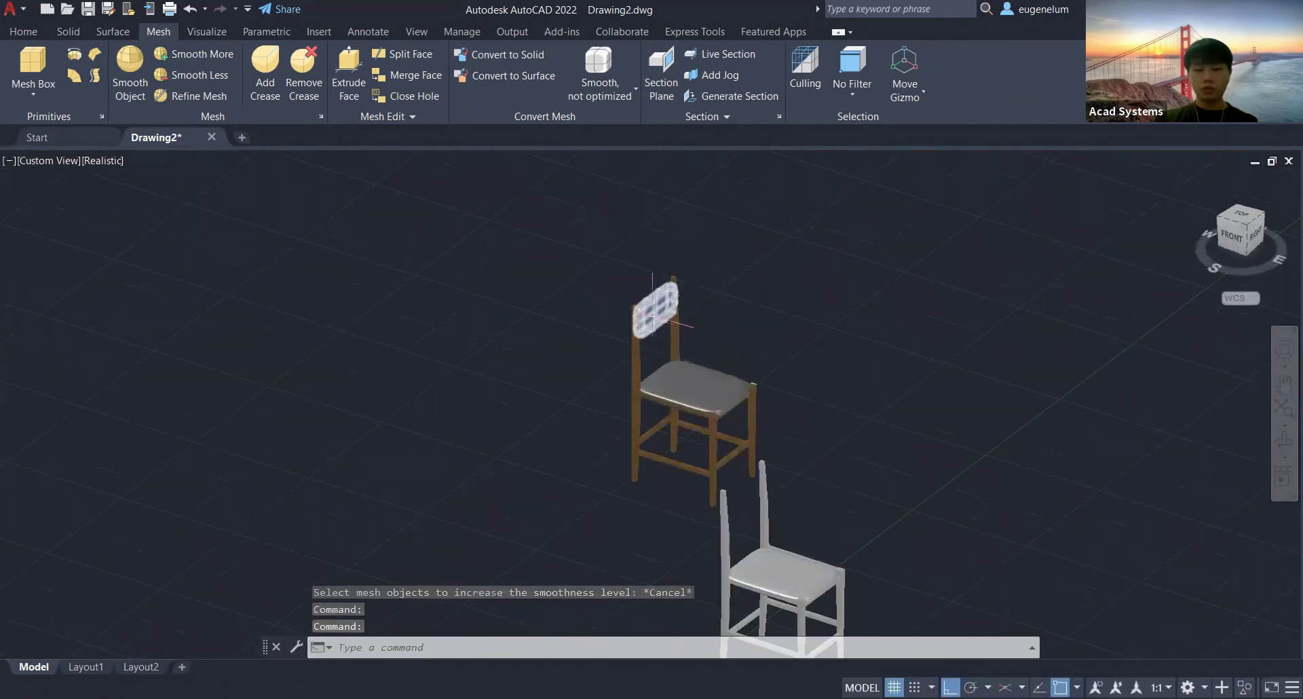
middle_drag(767, 434, 655, 302)
scroll(684, 420, up, 2)
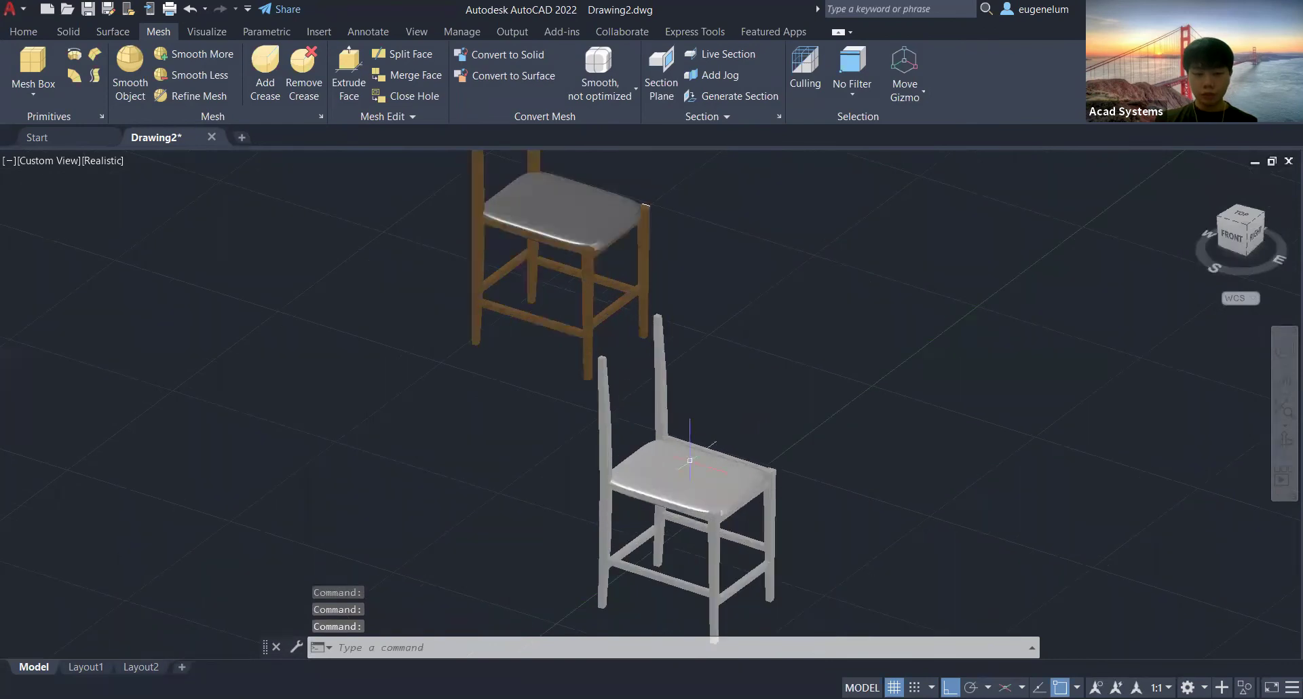
Copy the smoothed seat mesh to an empty spot behind the new chair's rear legs.
click(689, 460)
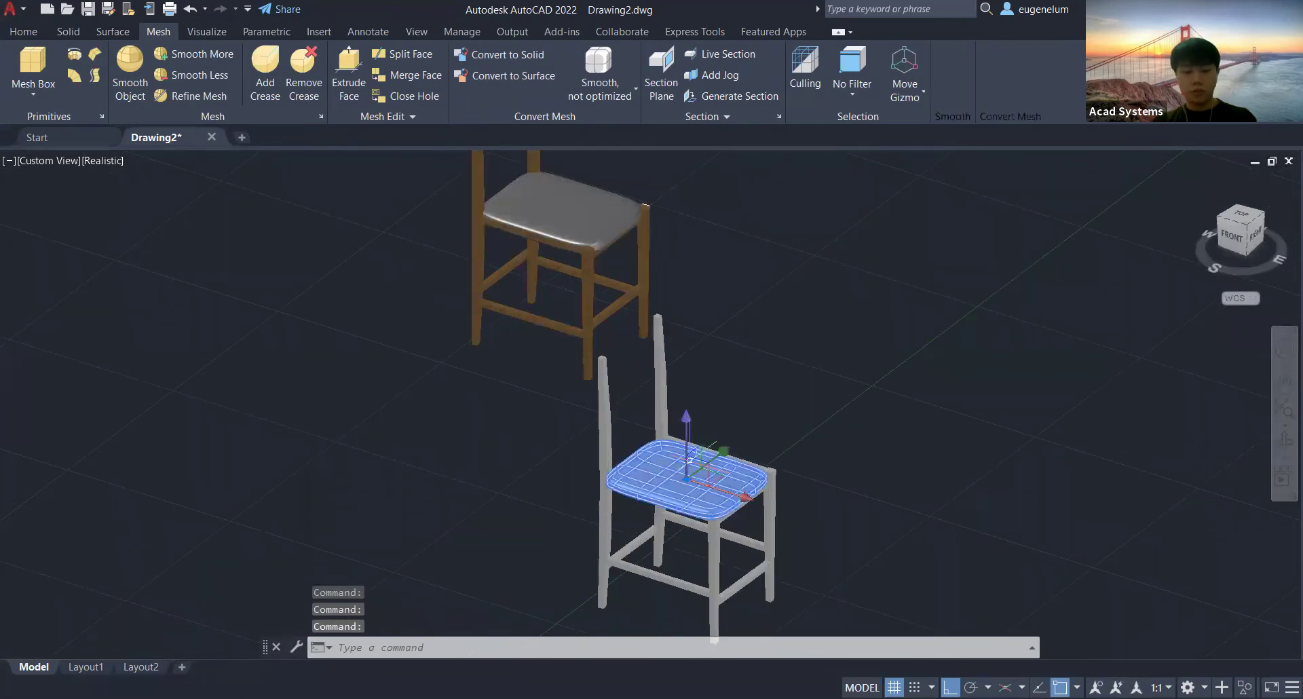
text(co)
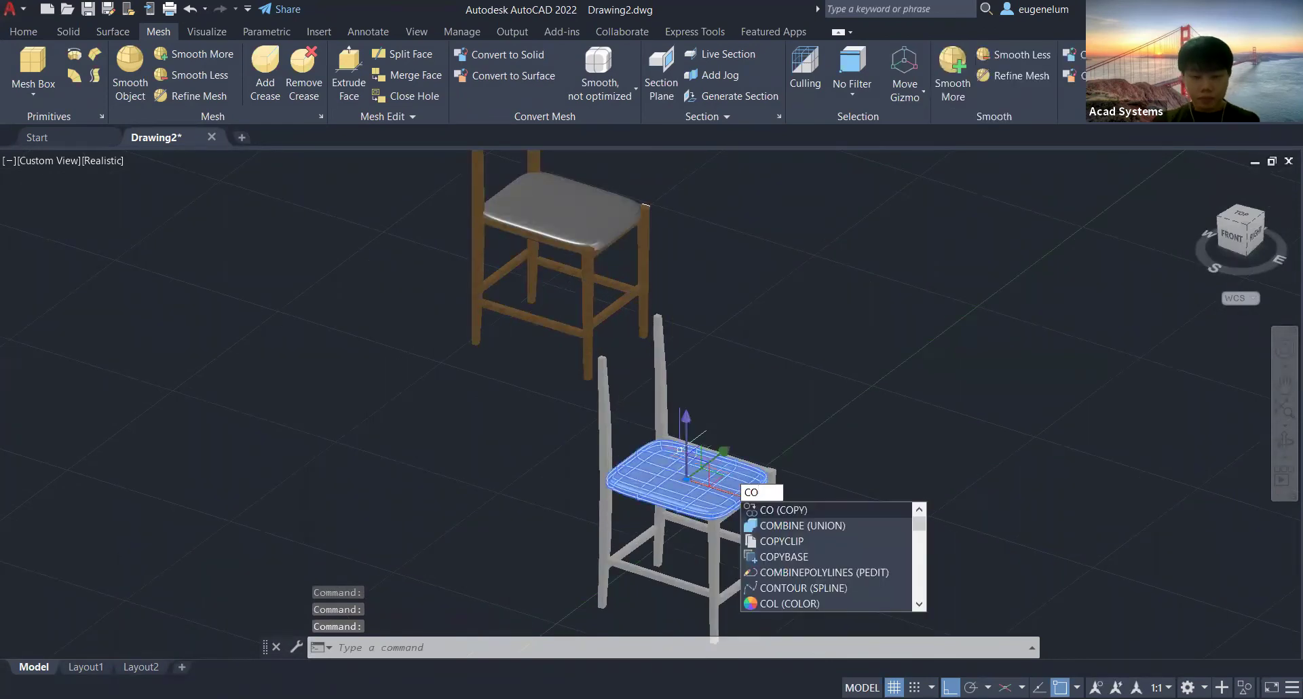
key(Return)
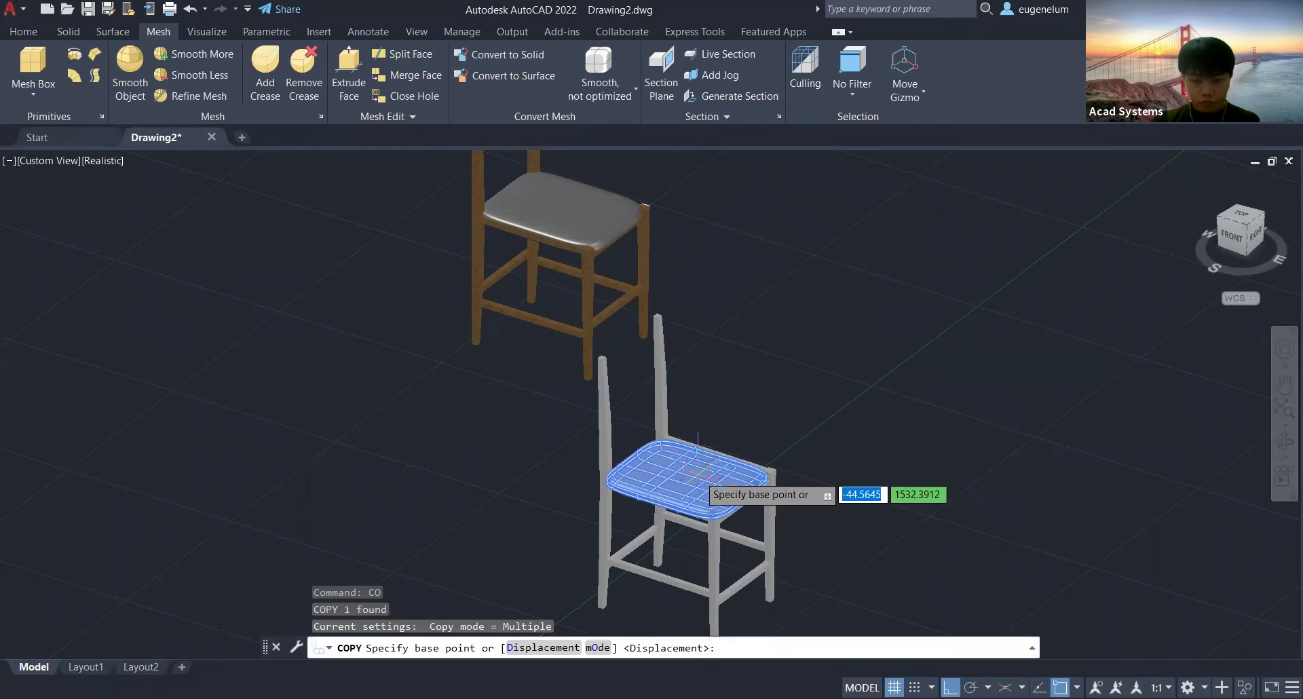
scroll(699, 472, up, 2)
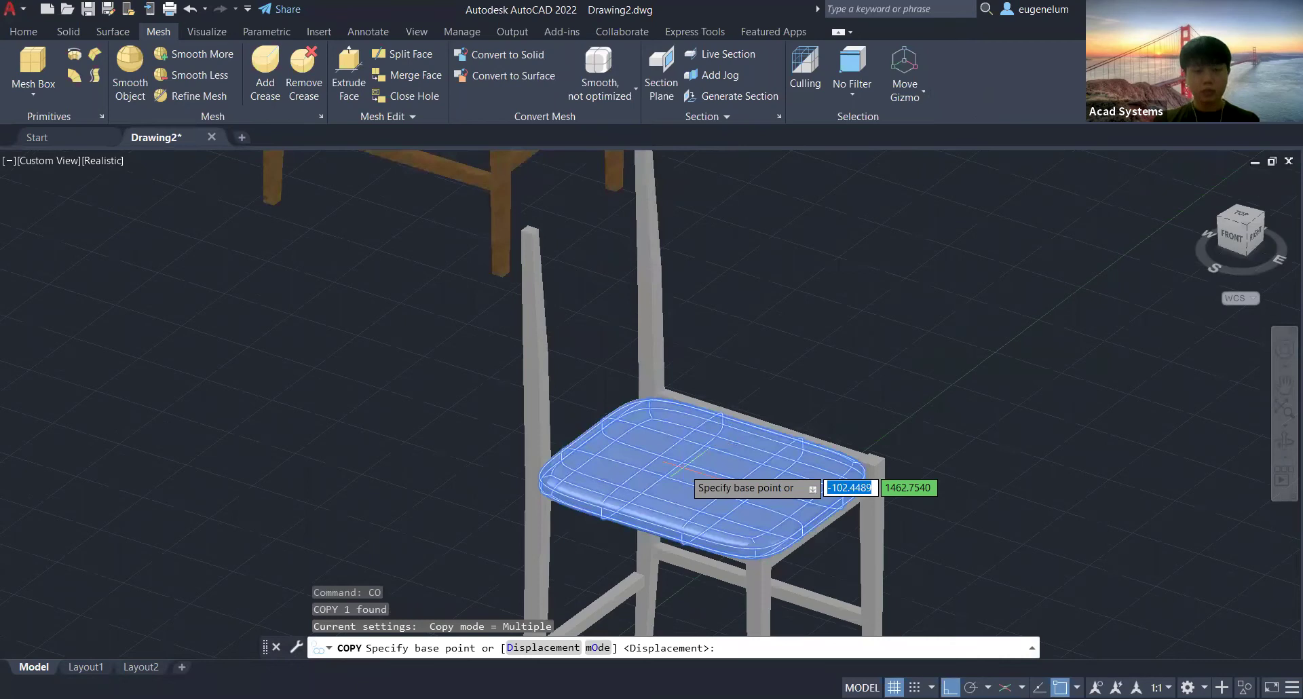
middle_drag(771, 362, 858, 409)
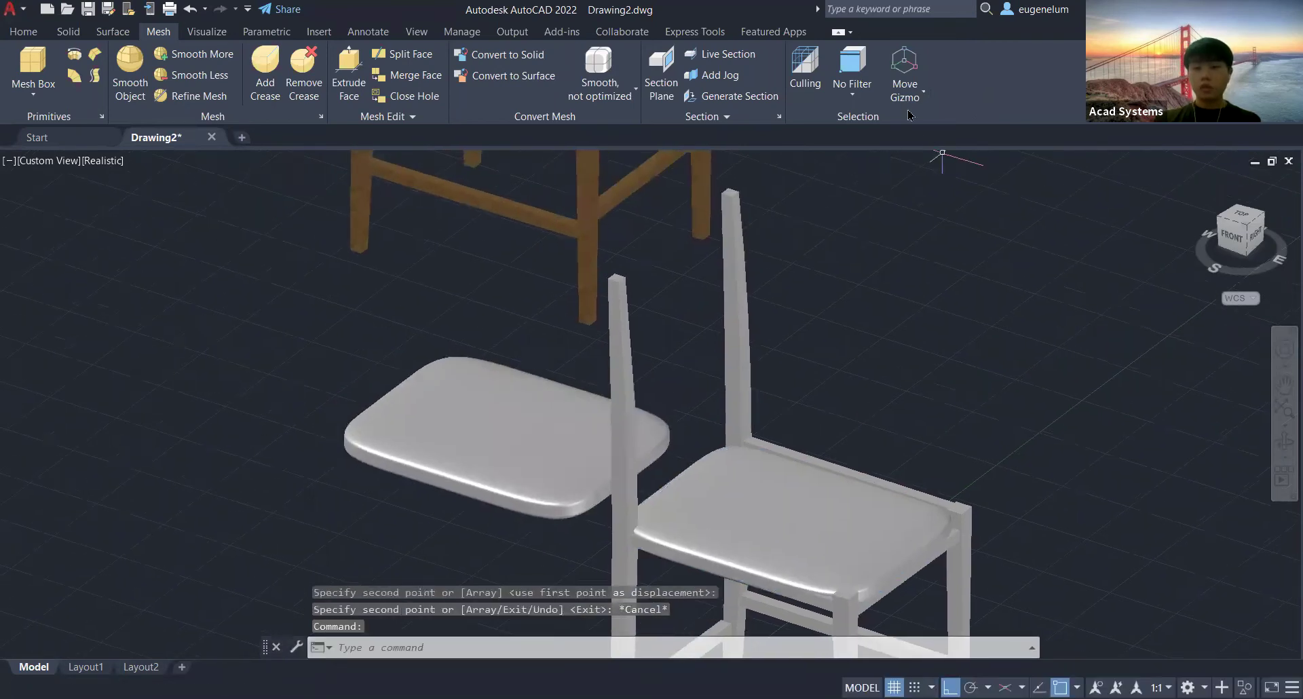
Stand the copied cushion upright by rotating it 90 degrees about the Y axis with the Rotate Gizmo.
click(908, 93)
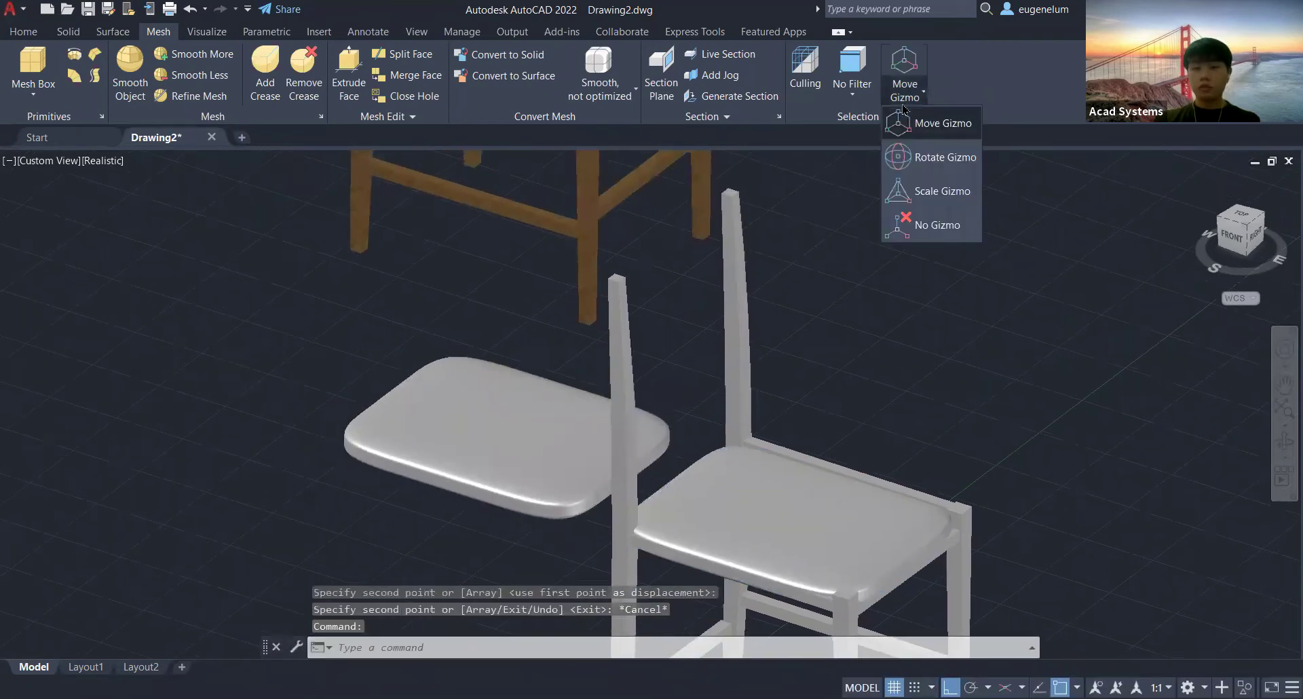
click(930, 157)
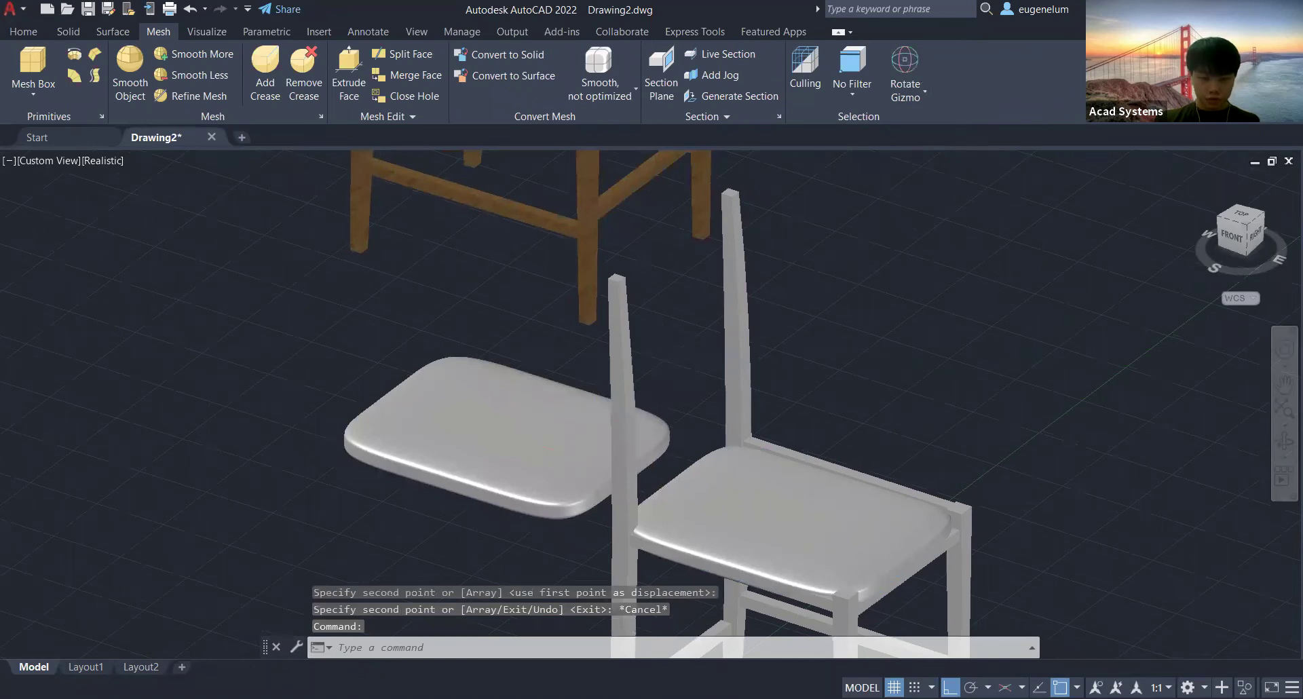
click(524, 440)
shift+middle_drag(402, 359, 475, 365)
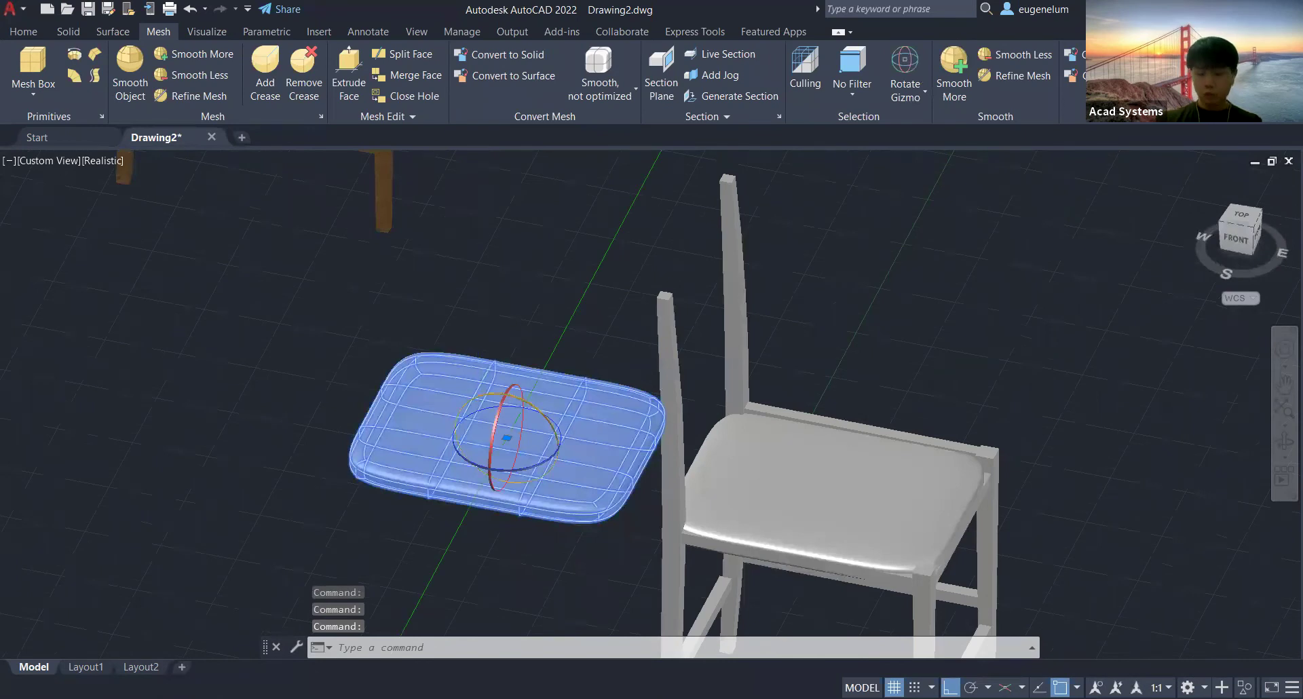
click(546, 387)
text(90)
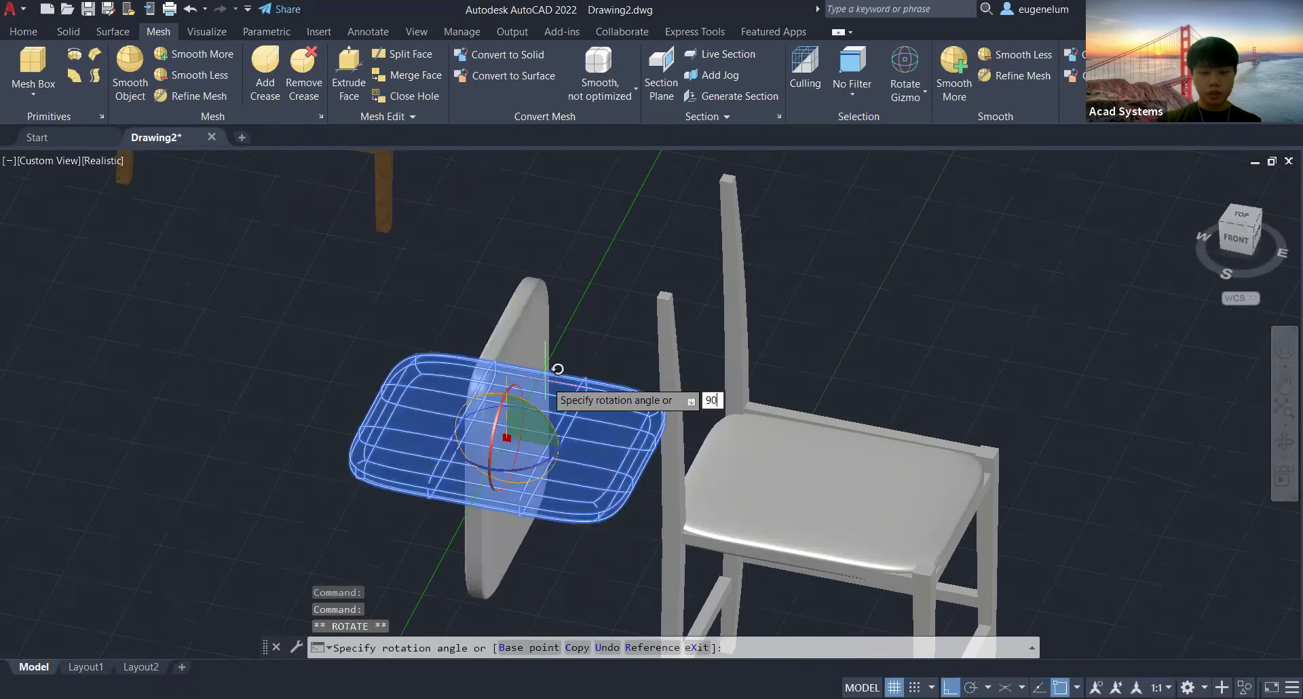
key(Return)
key(Escape)
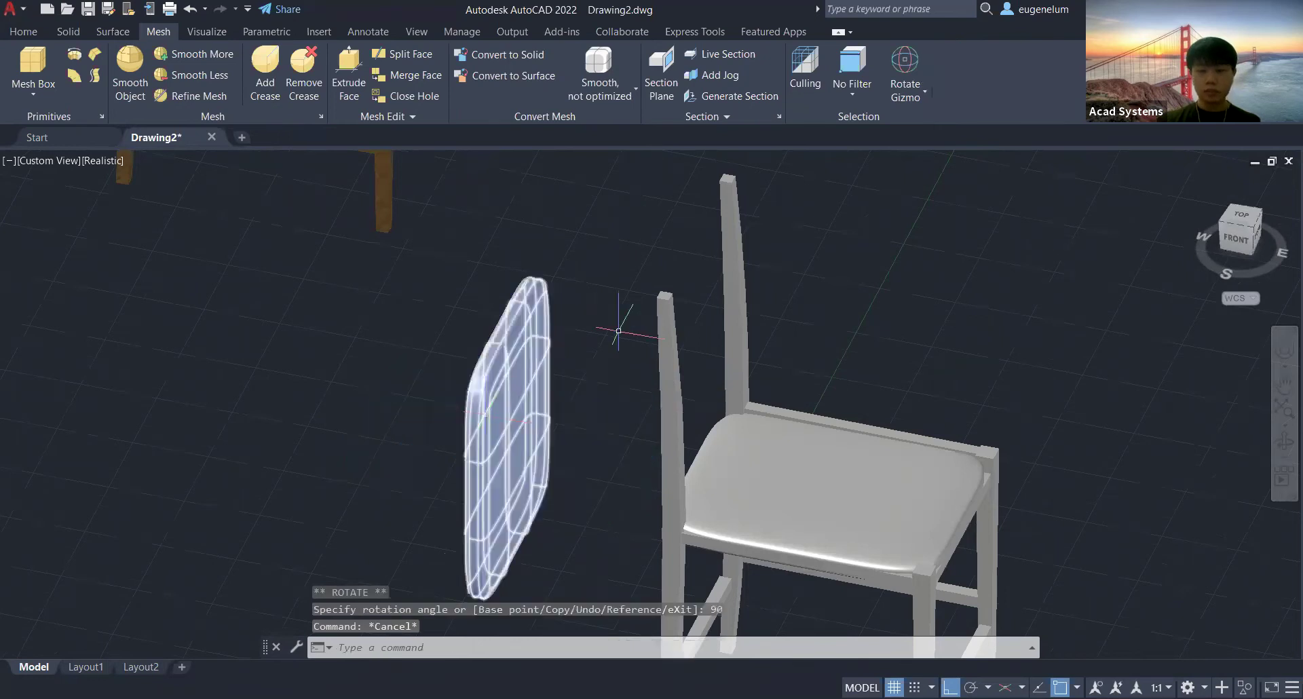
Reduce the upright cushion's height to backrest proportions by scaling it along the vertical axis with the Scale Gizmo.
click(533, 386)
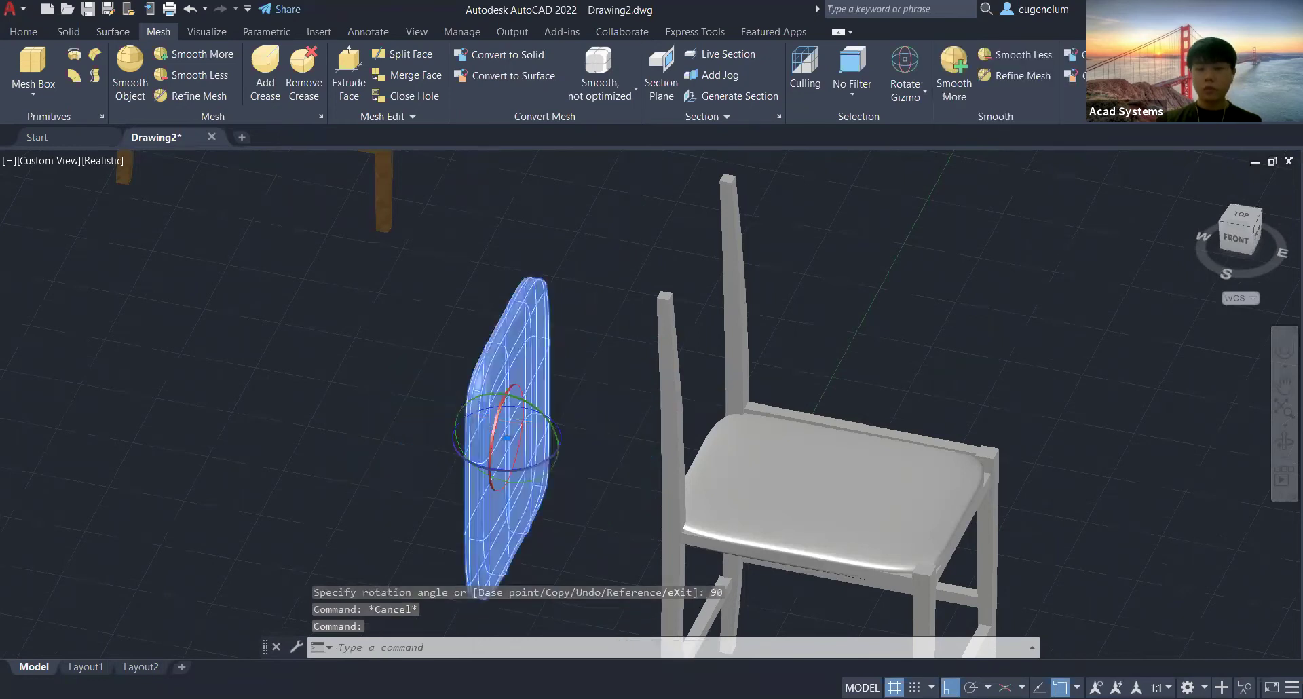
click(900, 99)
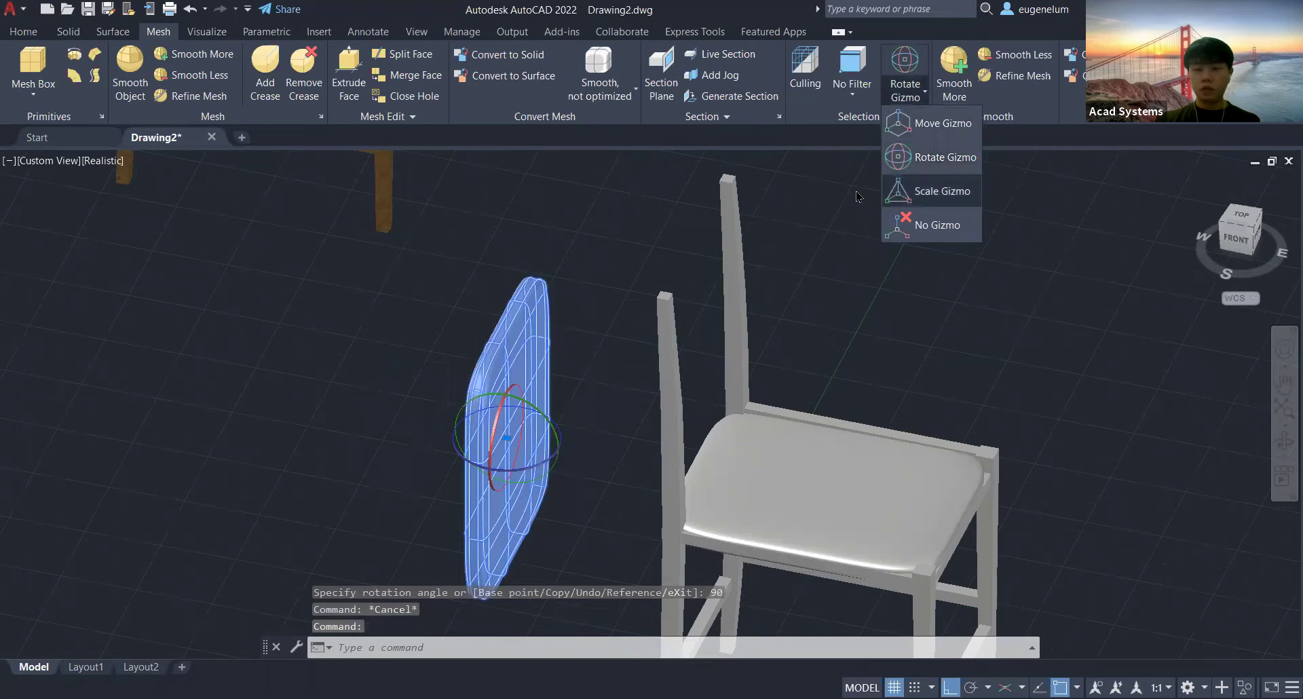
click(942, 192)
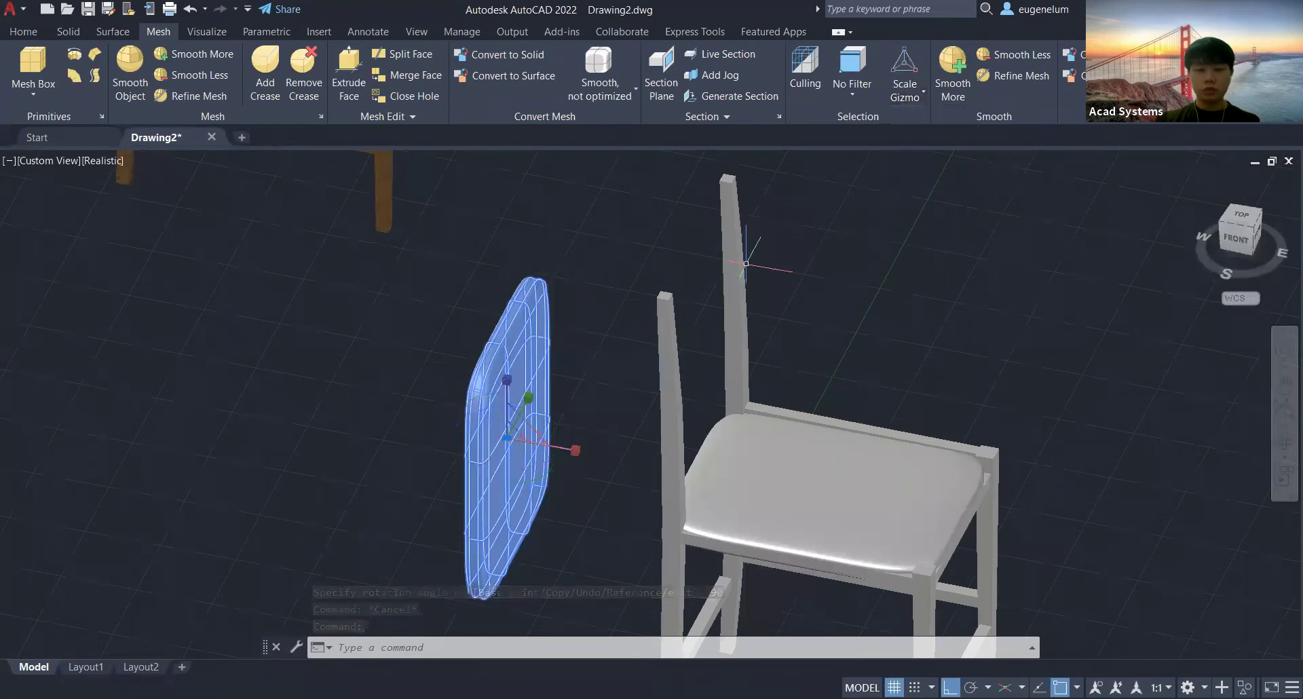
shift+middle_drag(399, 379, 338, 377)
key(Escape)
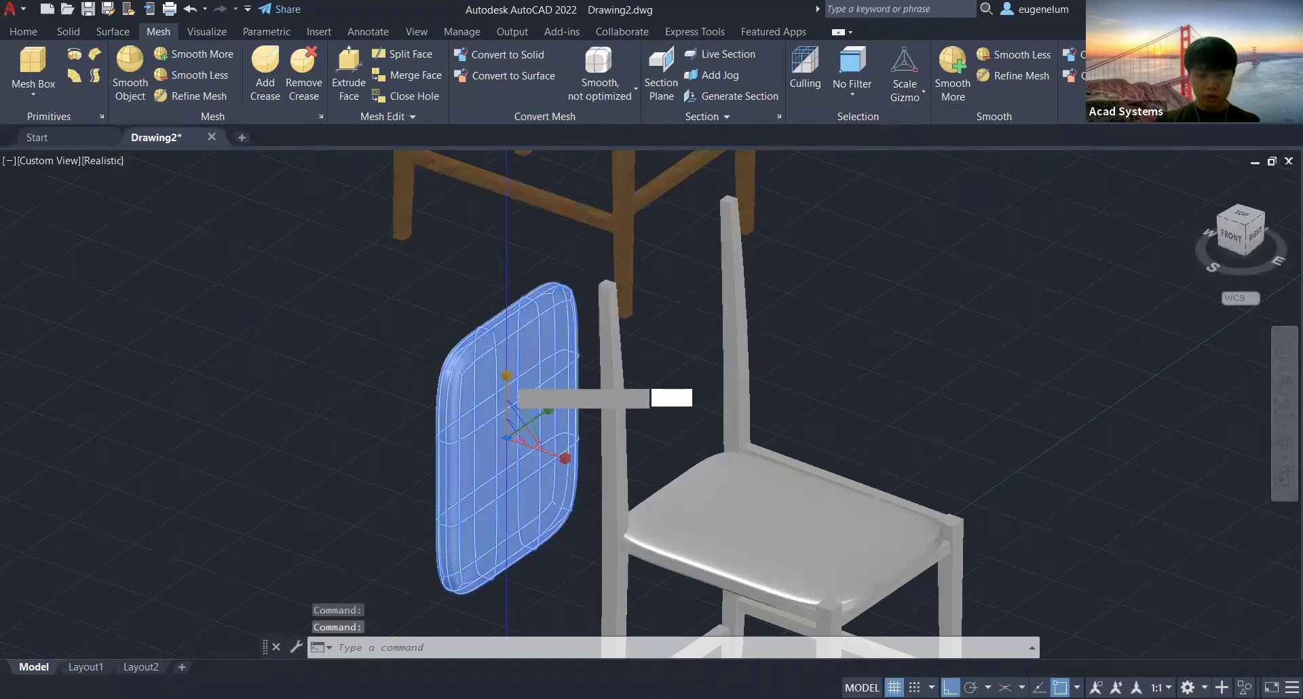
key(Escape)
Move the backrest along the X axis onto the rear legs and raise it to their upper ends with the Move Gizmo.
shift+middle_drag(705, 366, 823, 349)
click(473, 464)
click(905, 90)
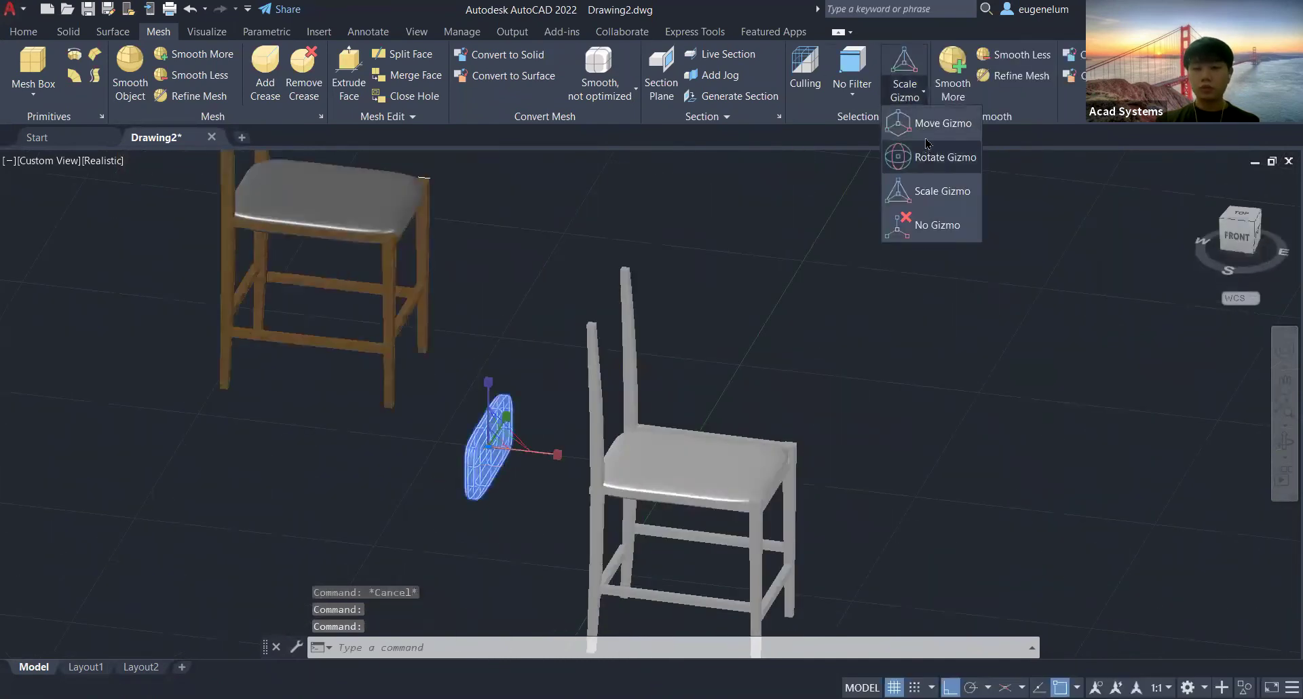
click(929, 131)
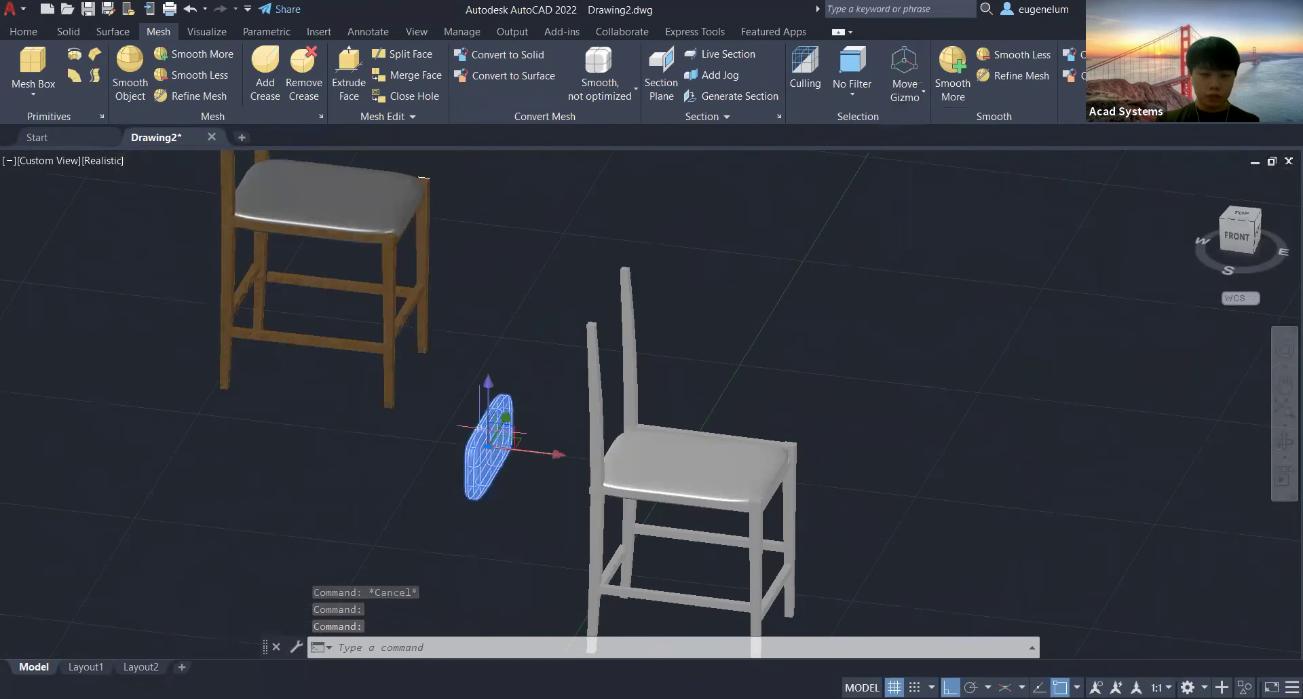
click(557, 462)
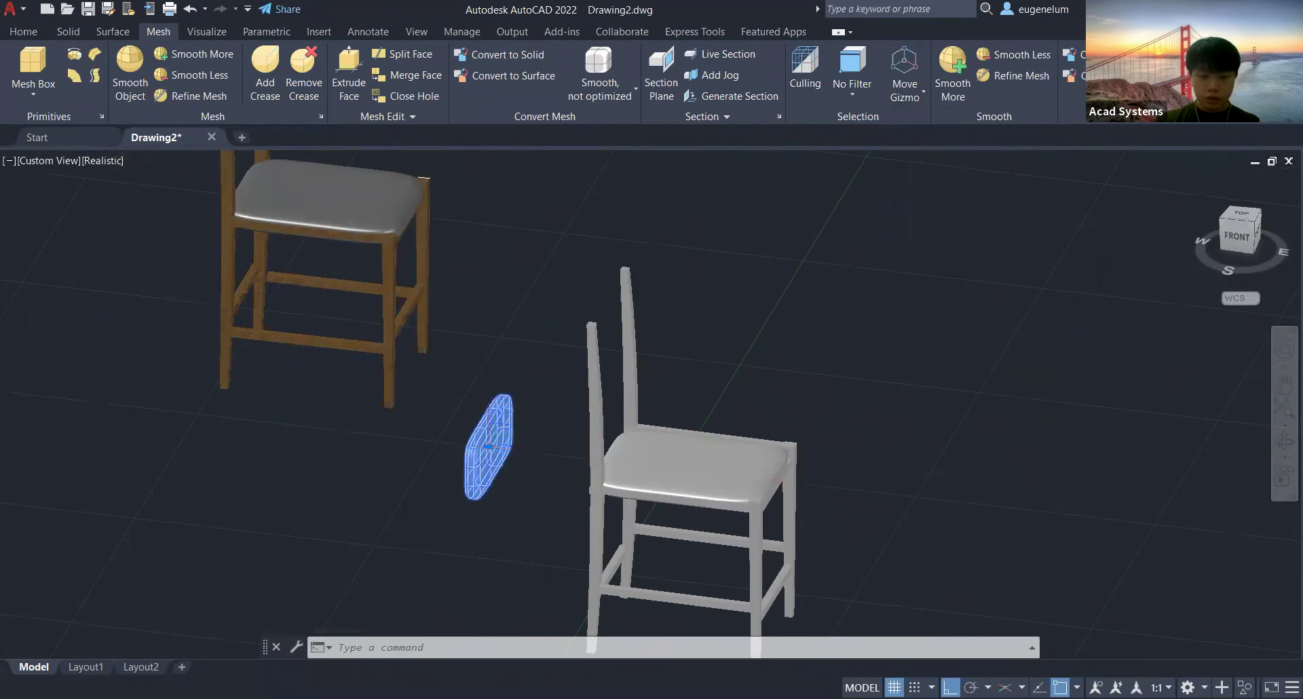
click(511, 450)
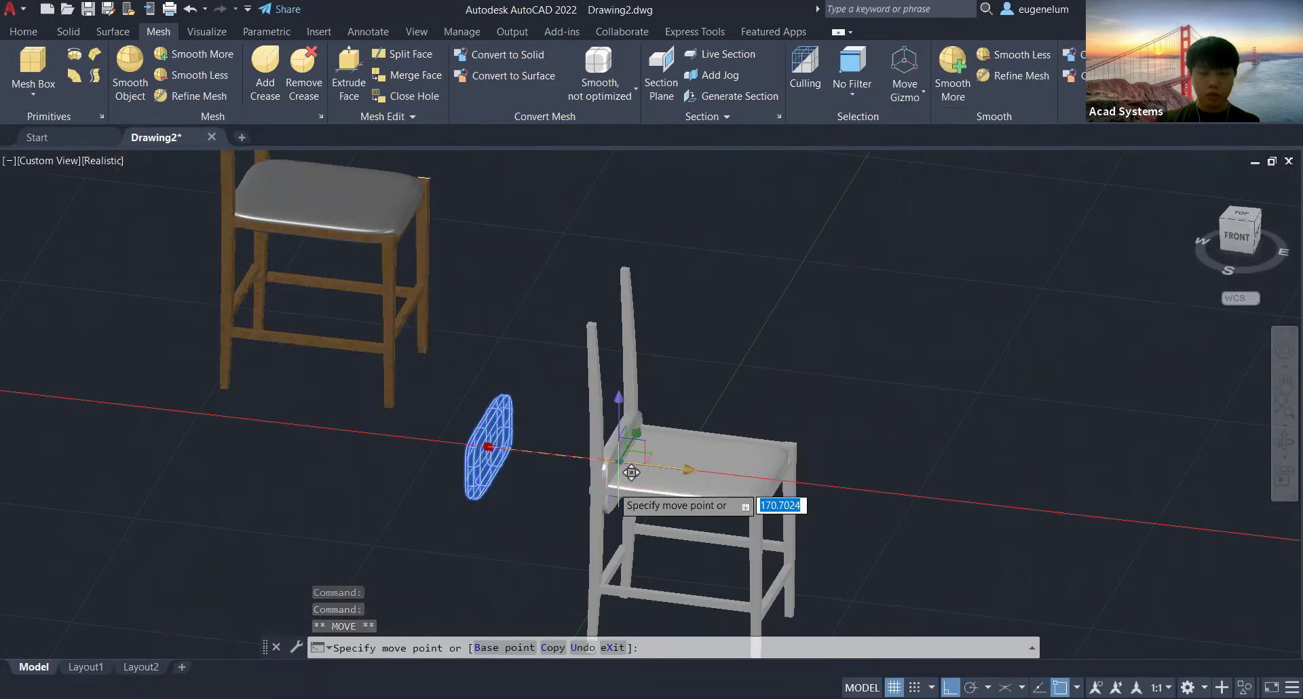
click(623, 473)
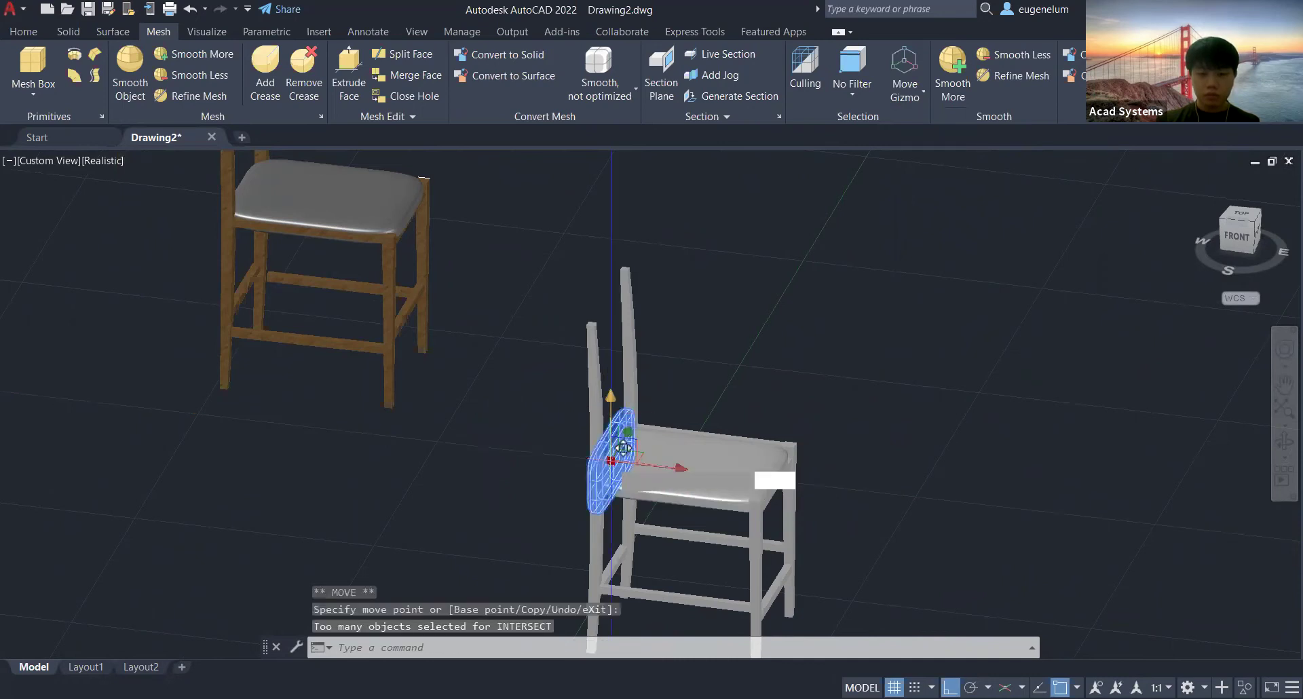
key(Escape)
scroll(706, 360, up, 4)
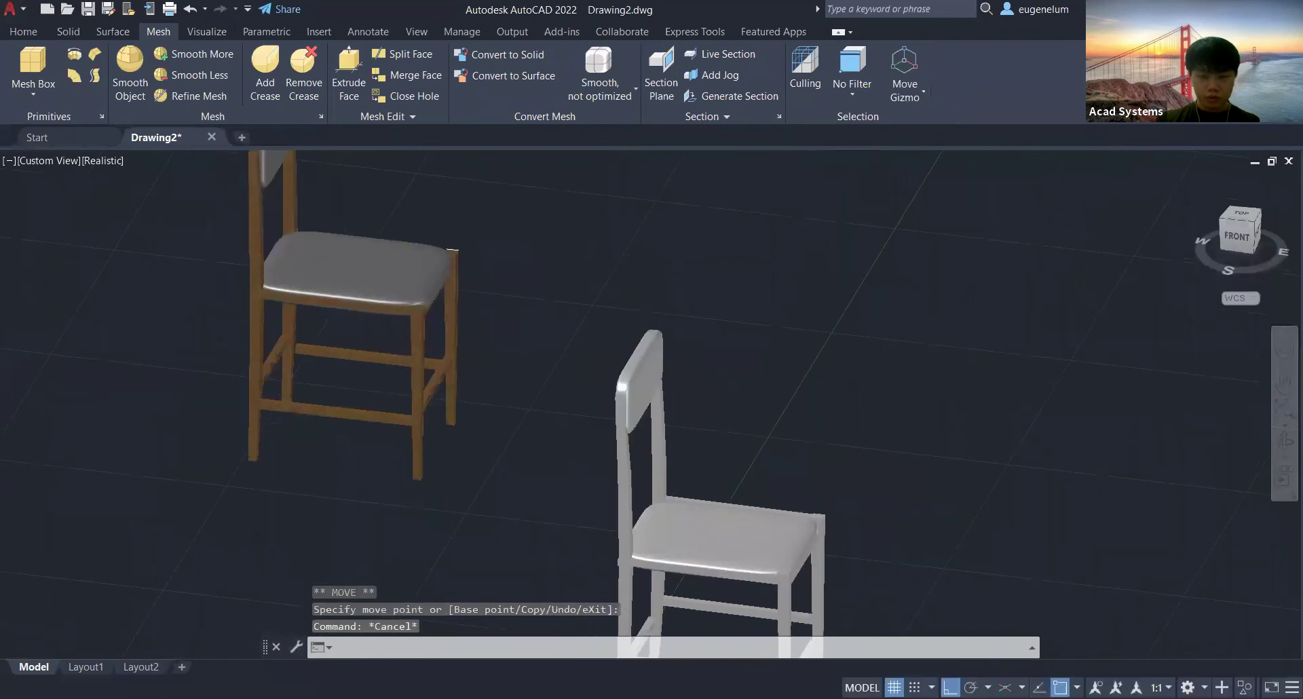
shift+middle_drag(700, 367, 979, 290)
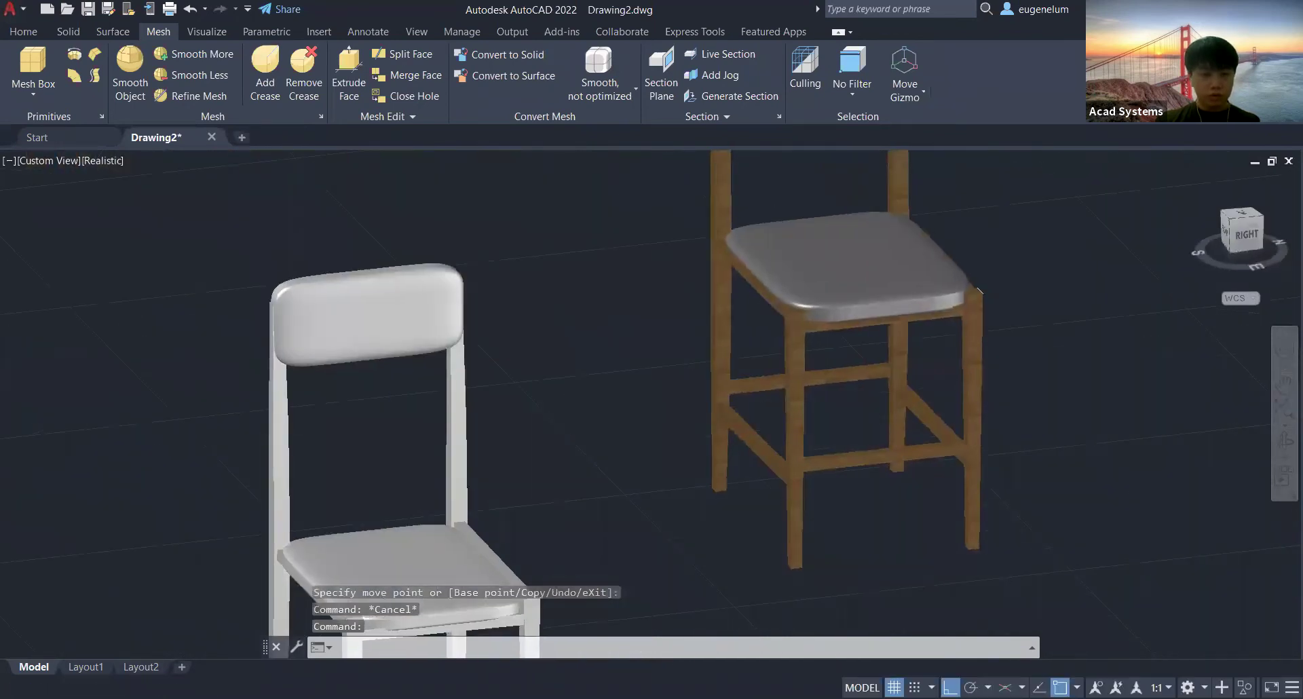
Lower the backrest mesh along the Z axis by 5, then by another 10, using the Move Gizmo.
click(418, 292)
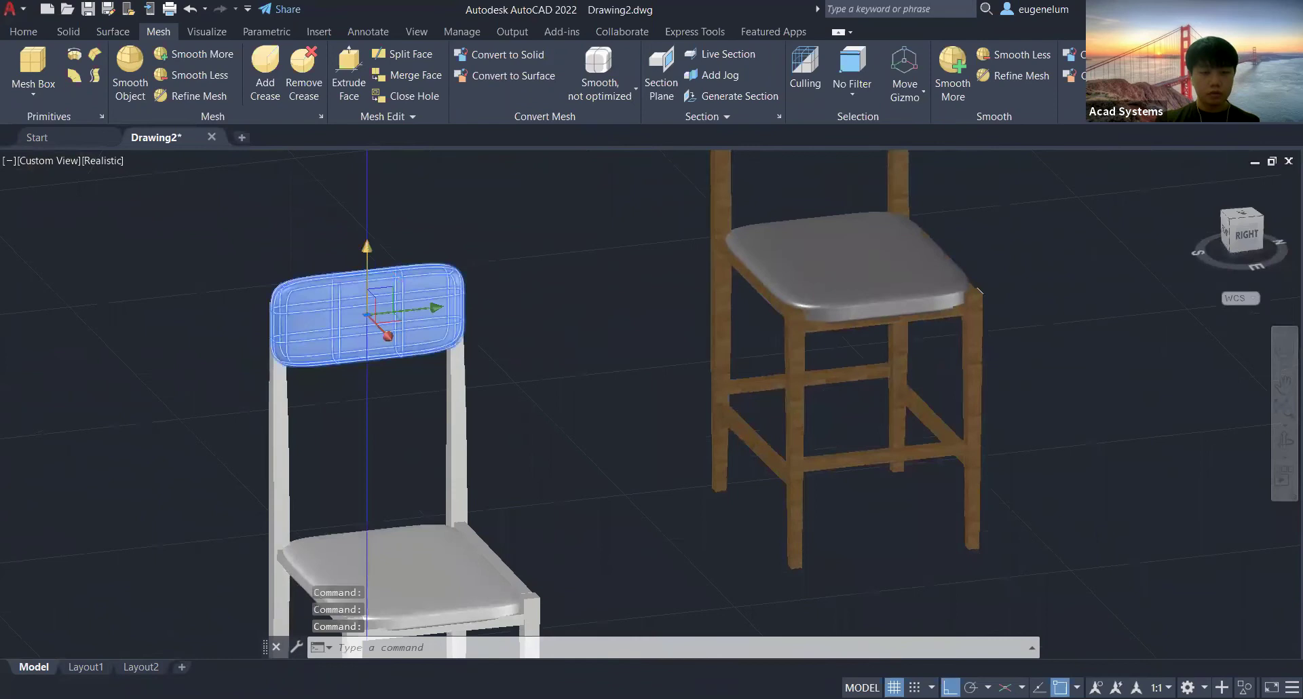
click(370, 313)
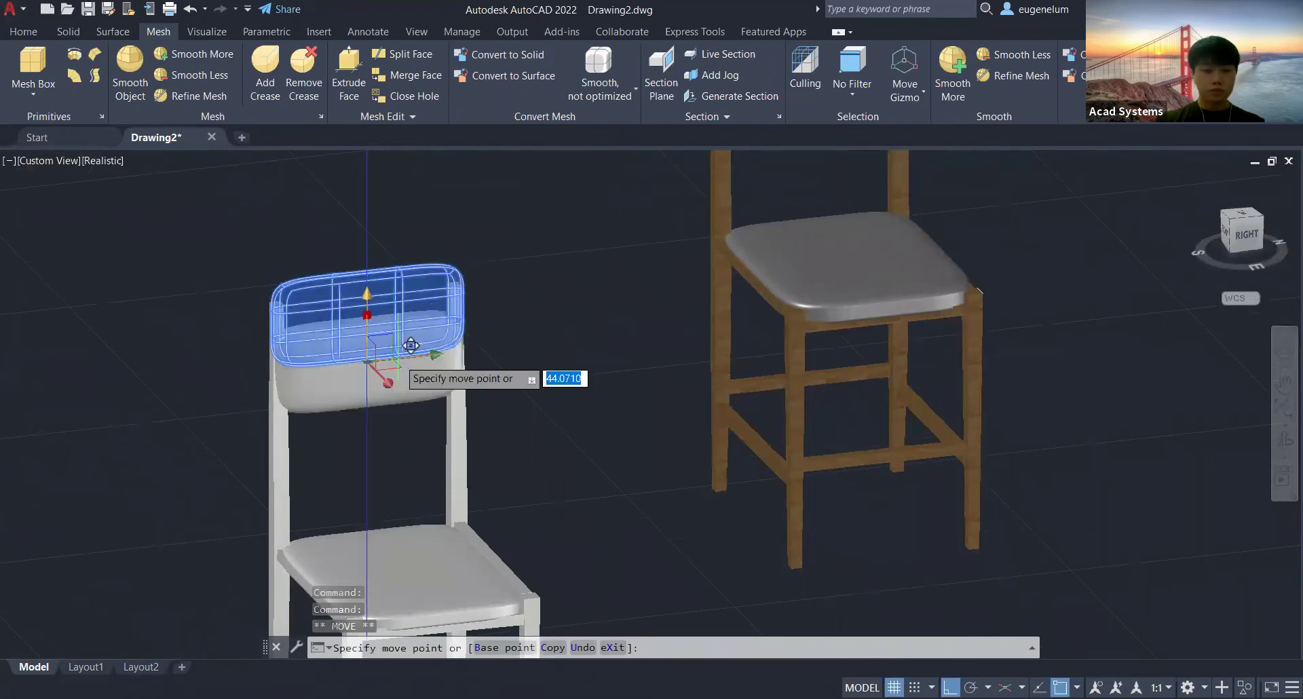
text(5)
key(Return)
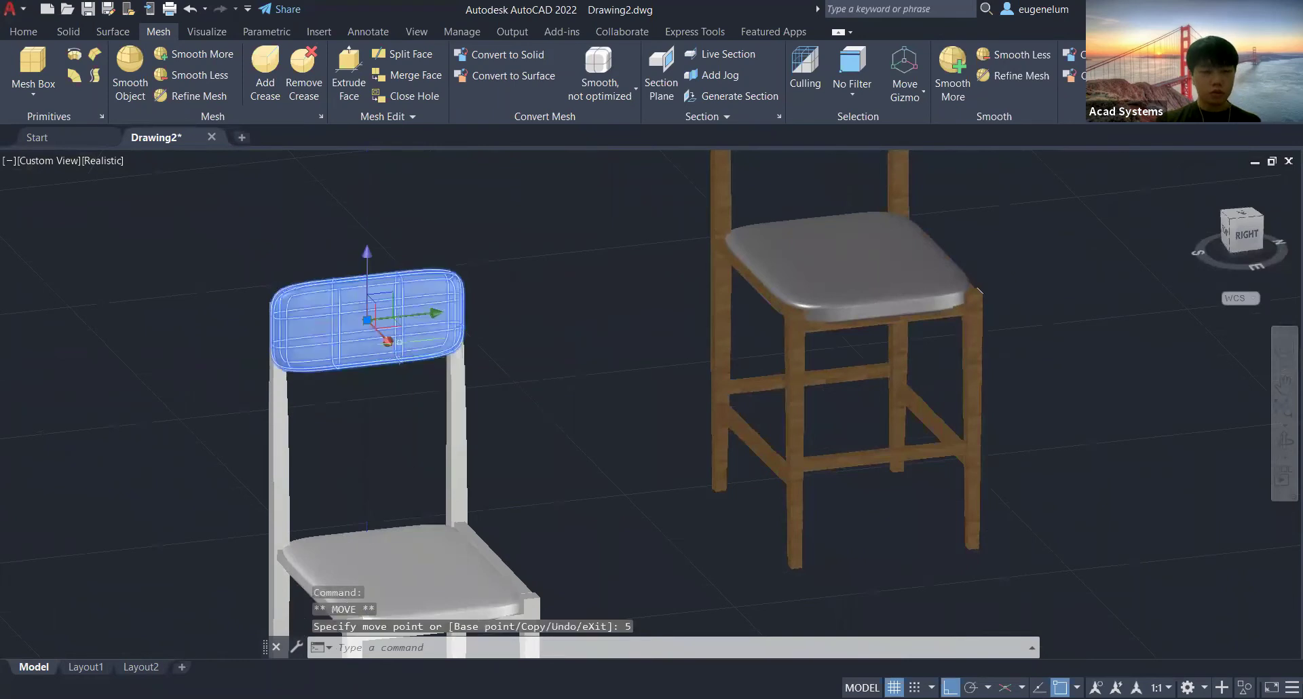
click(374, 259)
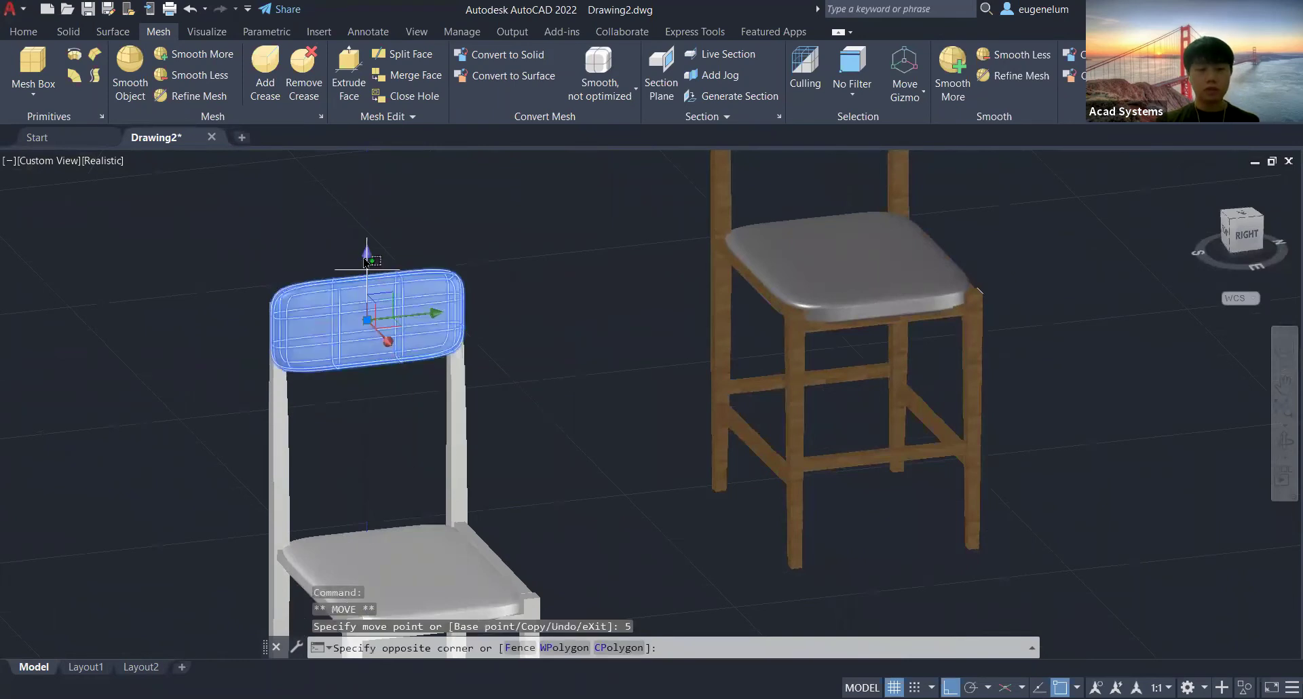
click(369, 339)
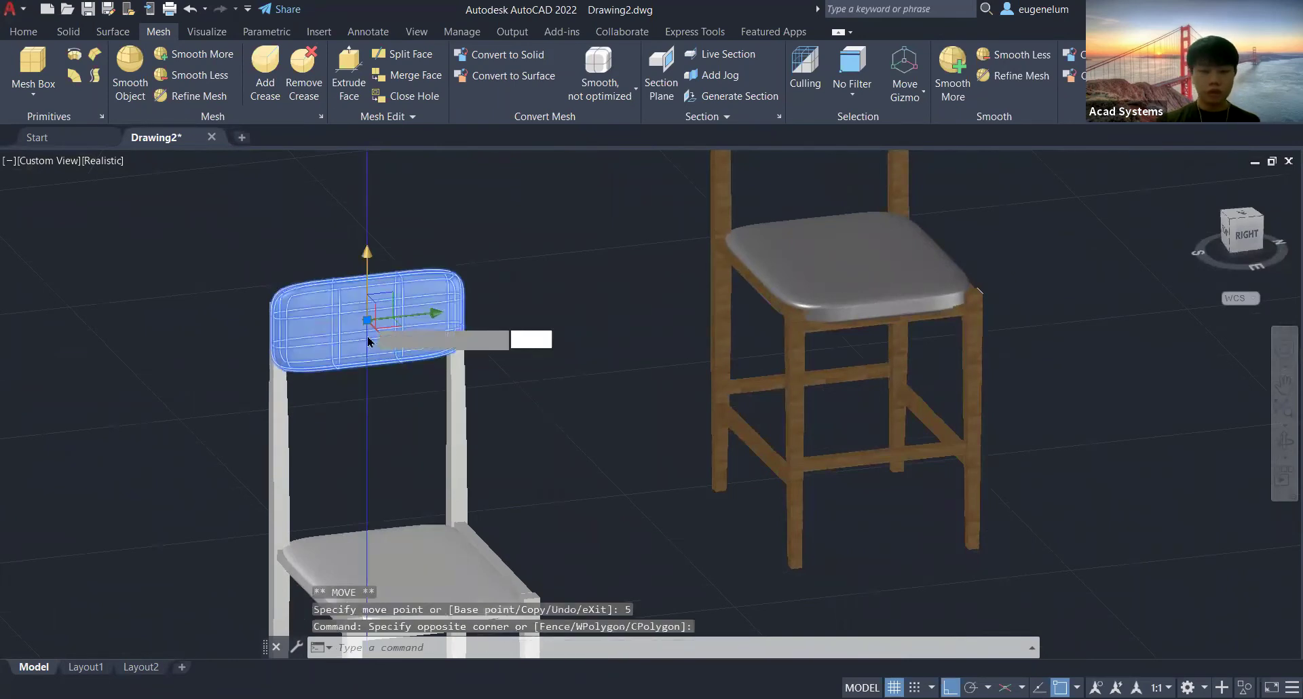
text(10)
key(Return)
key(Escape)
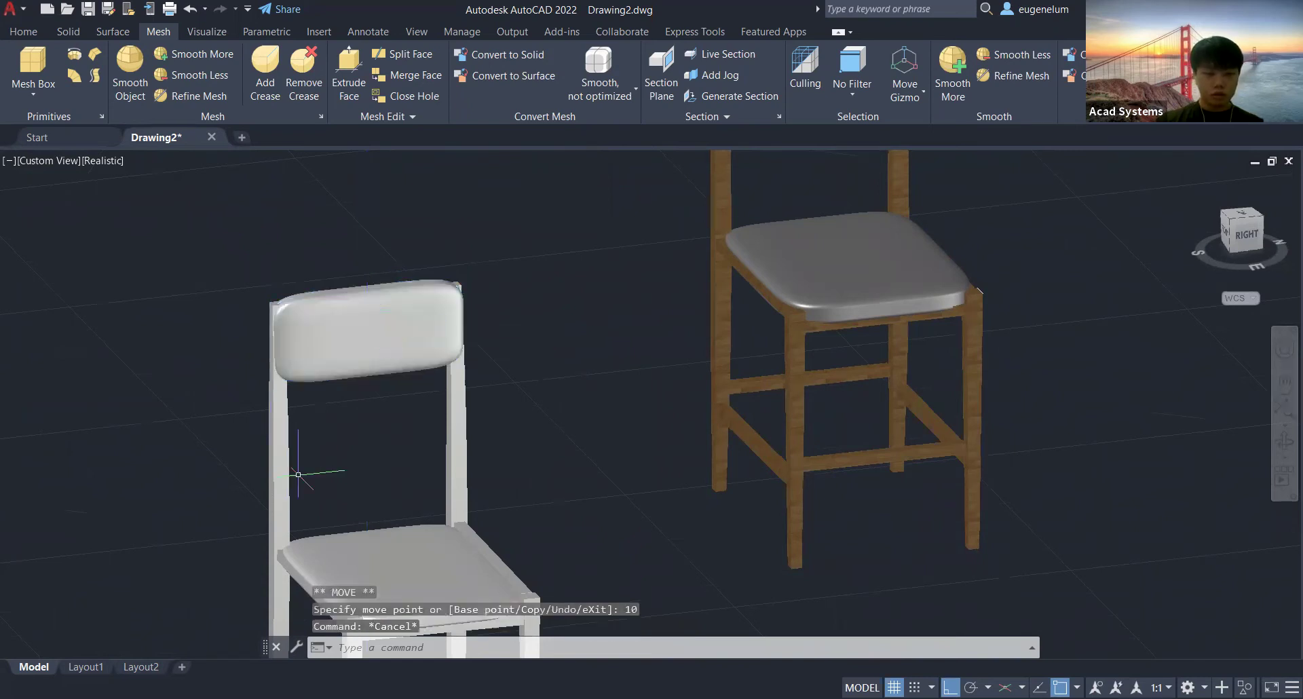
Lower the backrest a further 10 units along the Z axis so it sits below the rear leg tops.
middle_drag(577, 350, 577, 356)
click(369, 326)
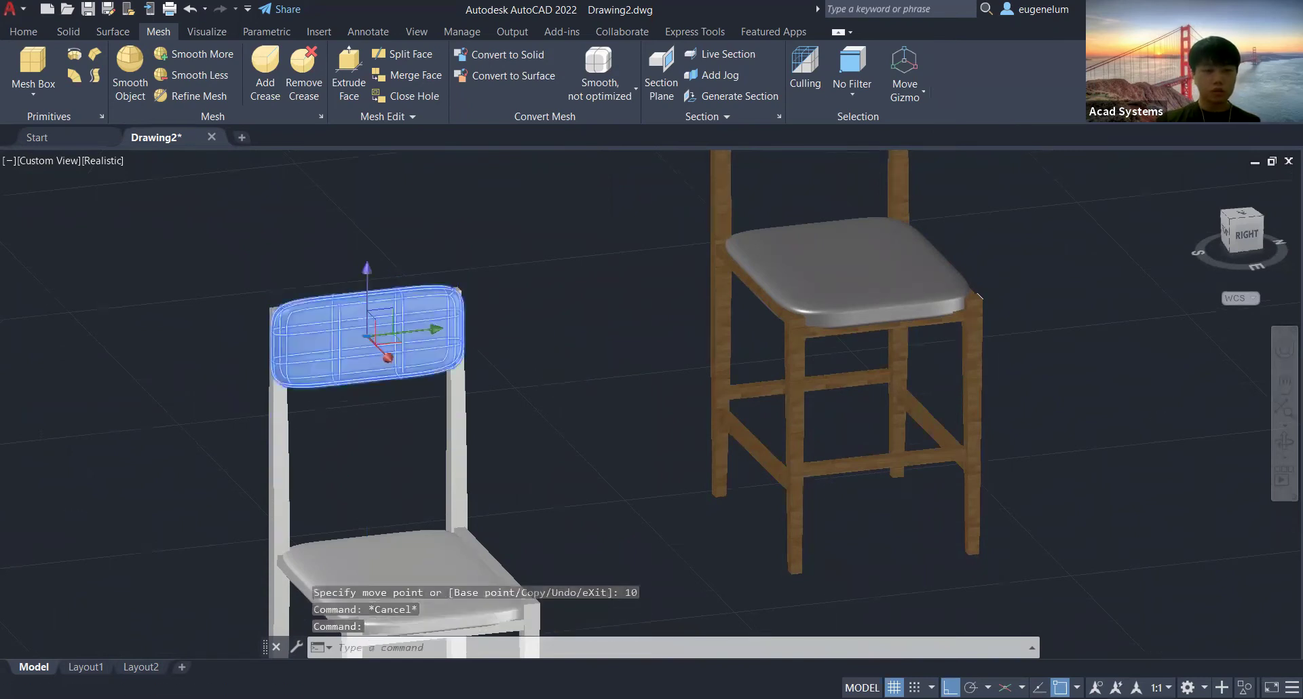
click(368, 334)
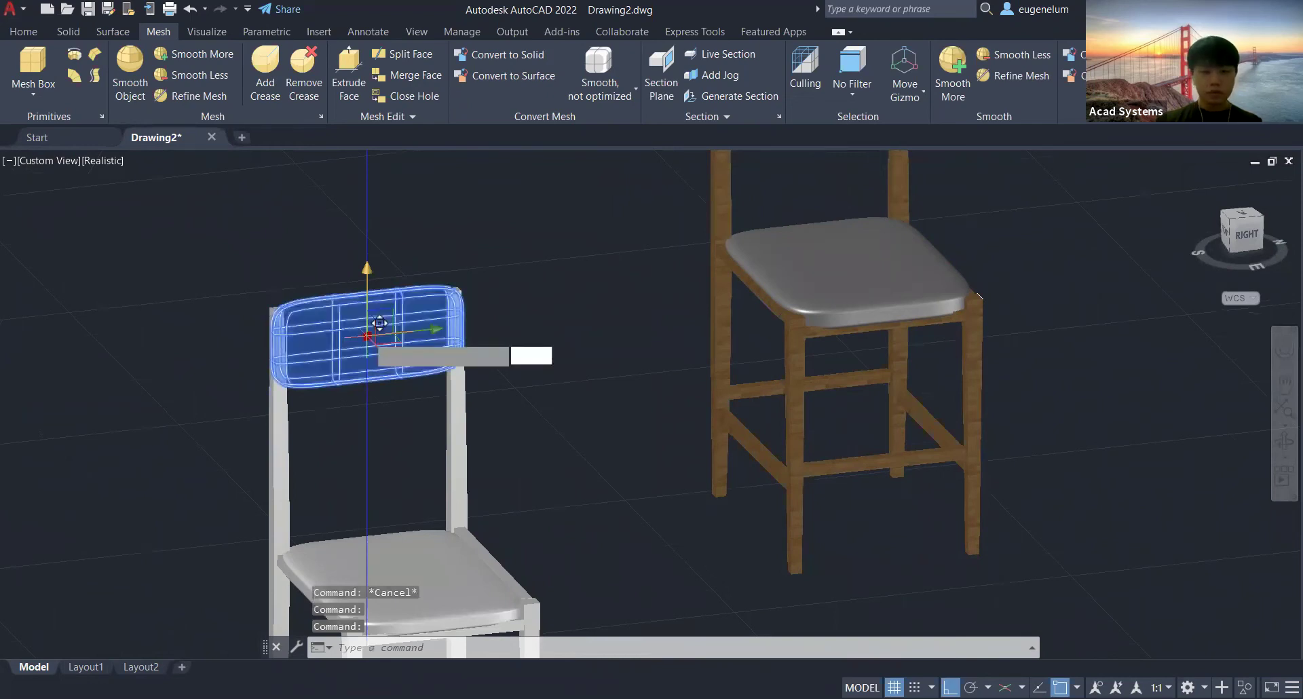
text(10)
key(Return)
key(Escape)
Examine the backrest's height and alignment against the rear legs from the side and at an angle.
scroll(372, 339, down, 3)
middle_drag(373, 341, 333, 379)
shift+middle_drag(714, 345, 598, 378)
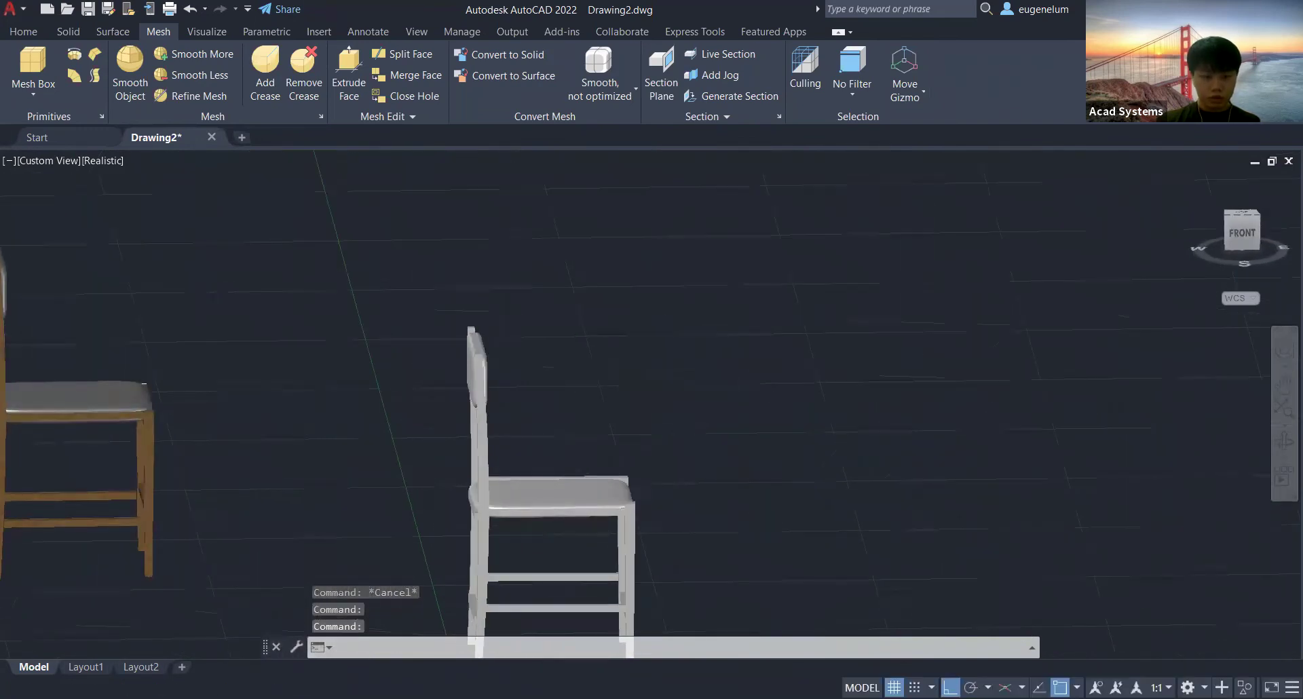
middle_drag(536, 450, 442, 364)
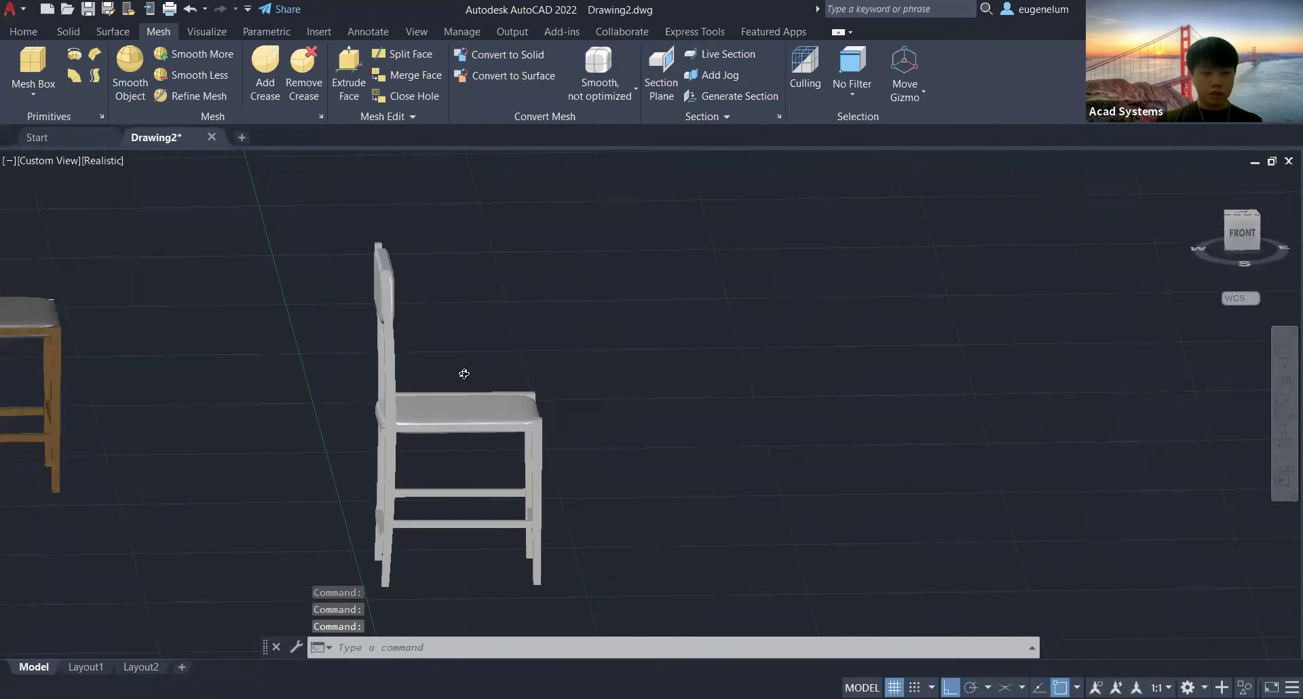
shift+middle_drag(466, 372, 489, 373)
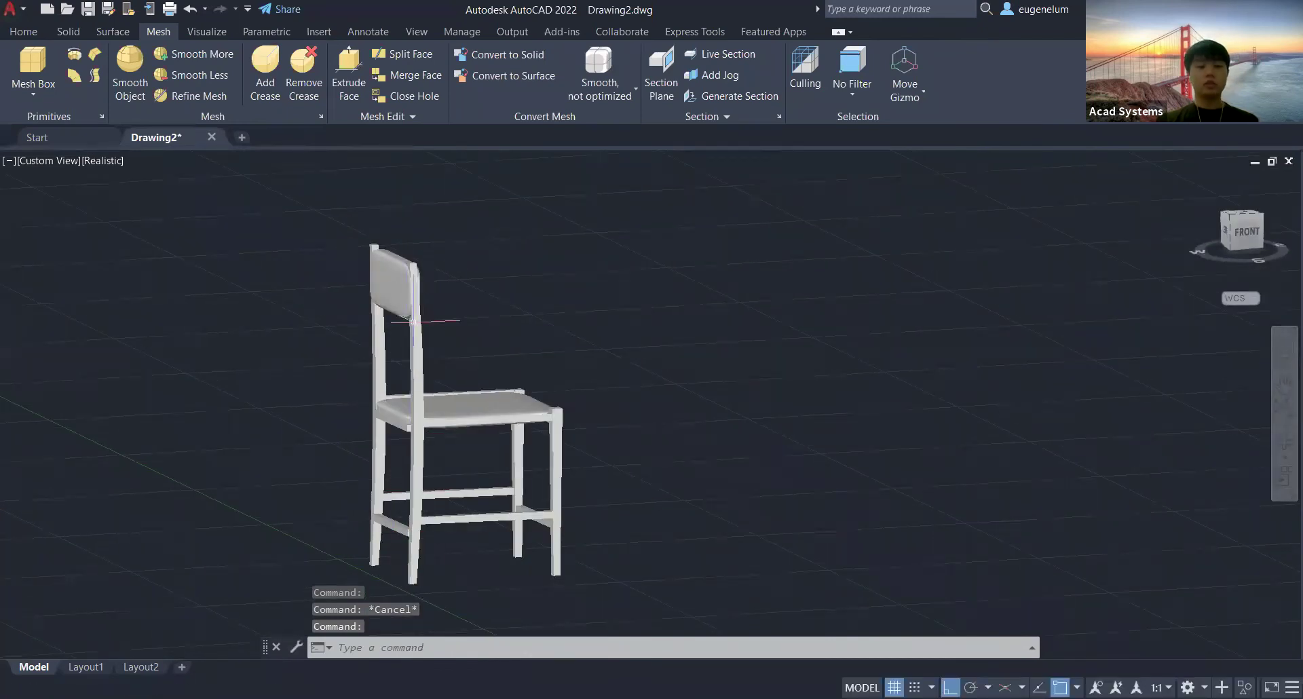
mouse_move(556, 381)
middle_down()
mouse_move(442, 411)
mouse_move(458, 386)
mouse_move(570, 387)
middle_up()
shift+middle_drag(466, 412, 402, 424)
scroll(415, 408, up, 2)
scroll(382, 394, up, 2)
middle_drag(384, 353, 354, 467)
click(365, 327)
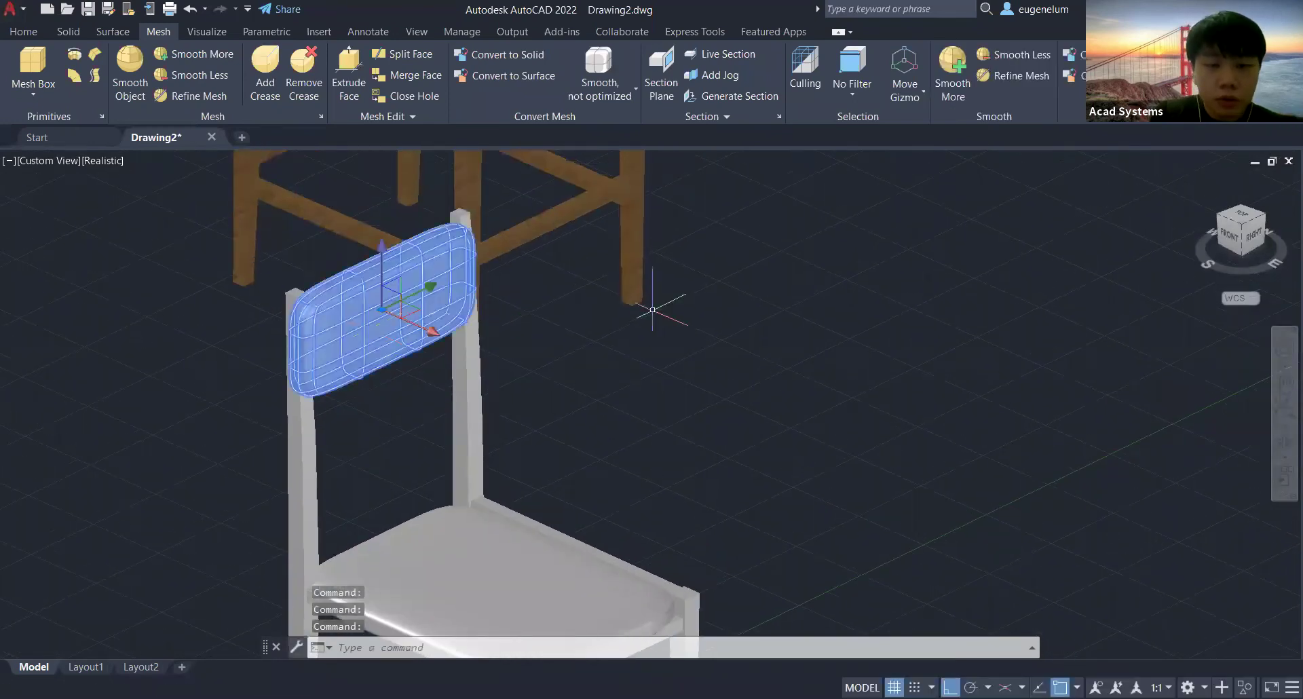
click(906, 98)
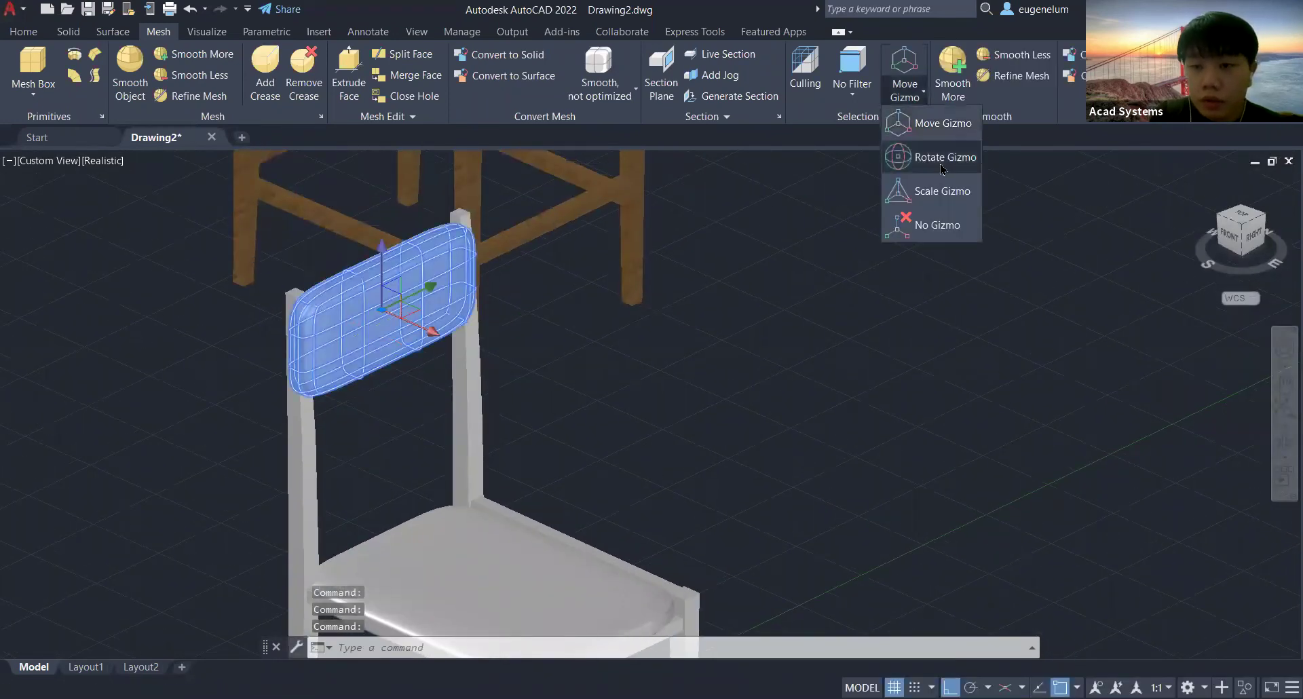
click(940, 158)
middle_drag(590, 312, 750, 373)
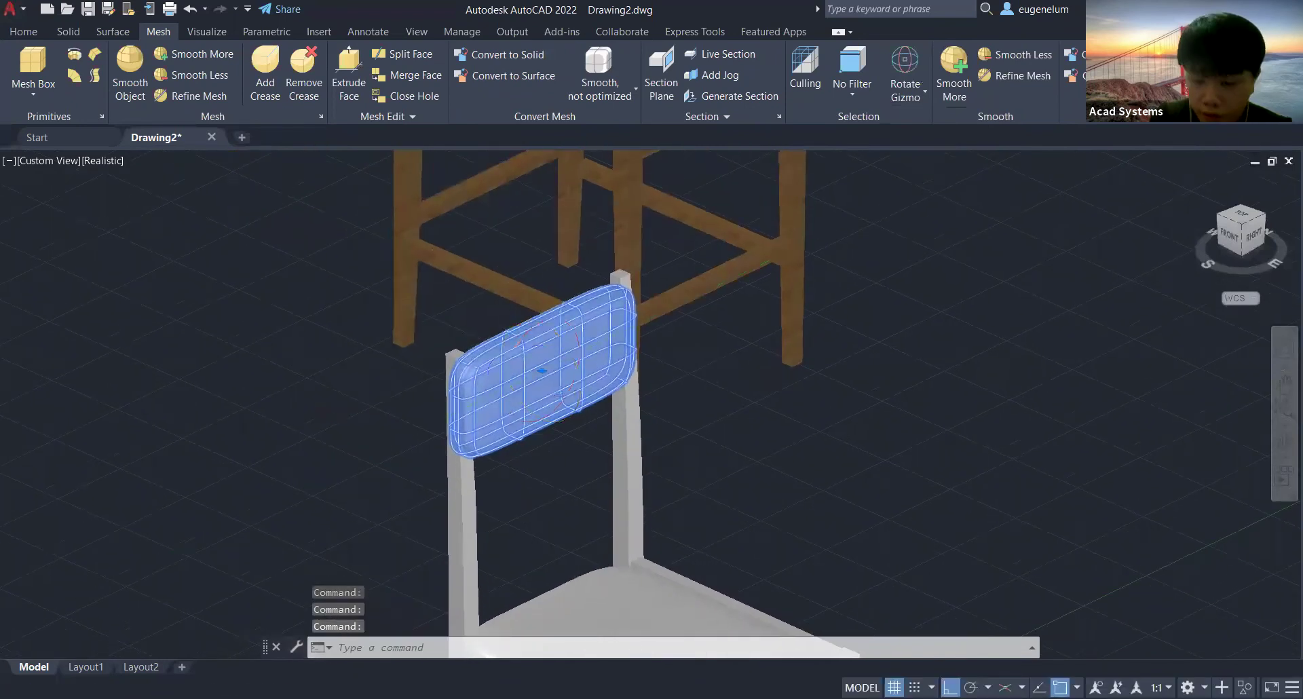
key(Escape)
shift+middle_drag(839, 414, 431, 416)
middle_drag(516, 432, 386, 443)
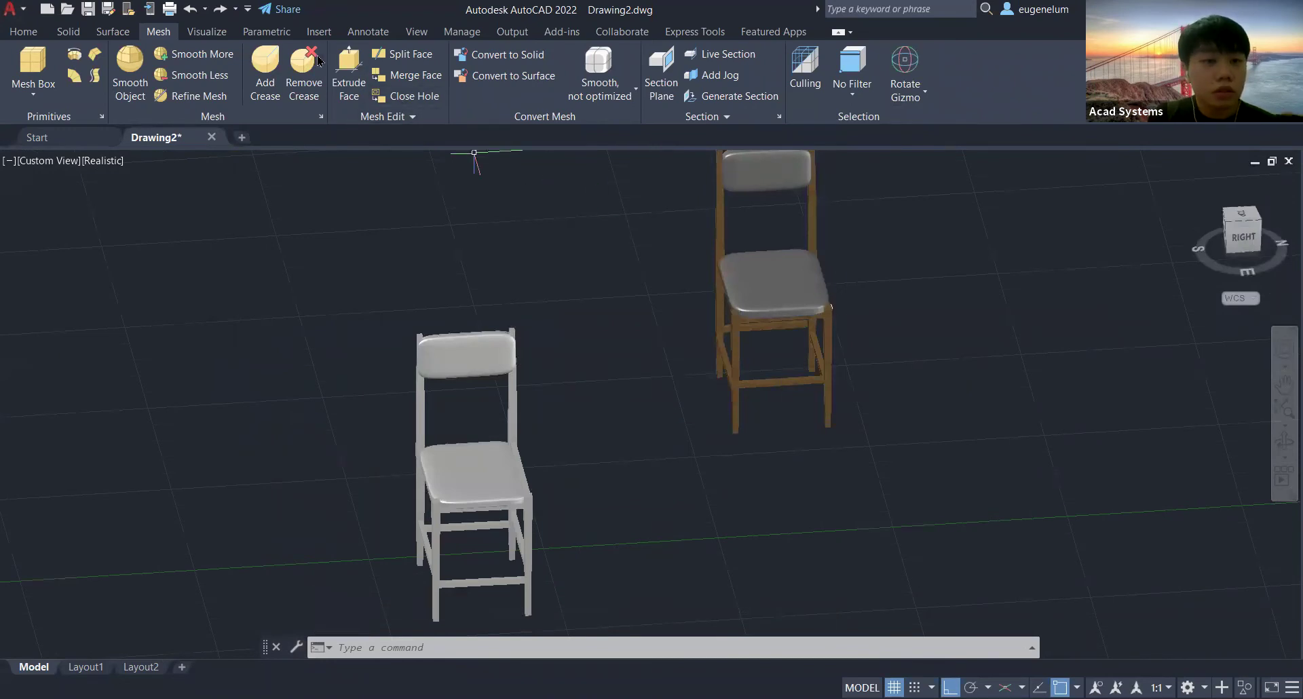
Open the Materials Browser and browse the Autodesk Library materials.
click(417, 31)
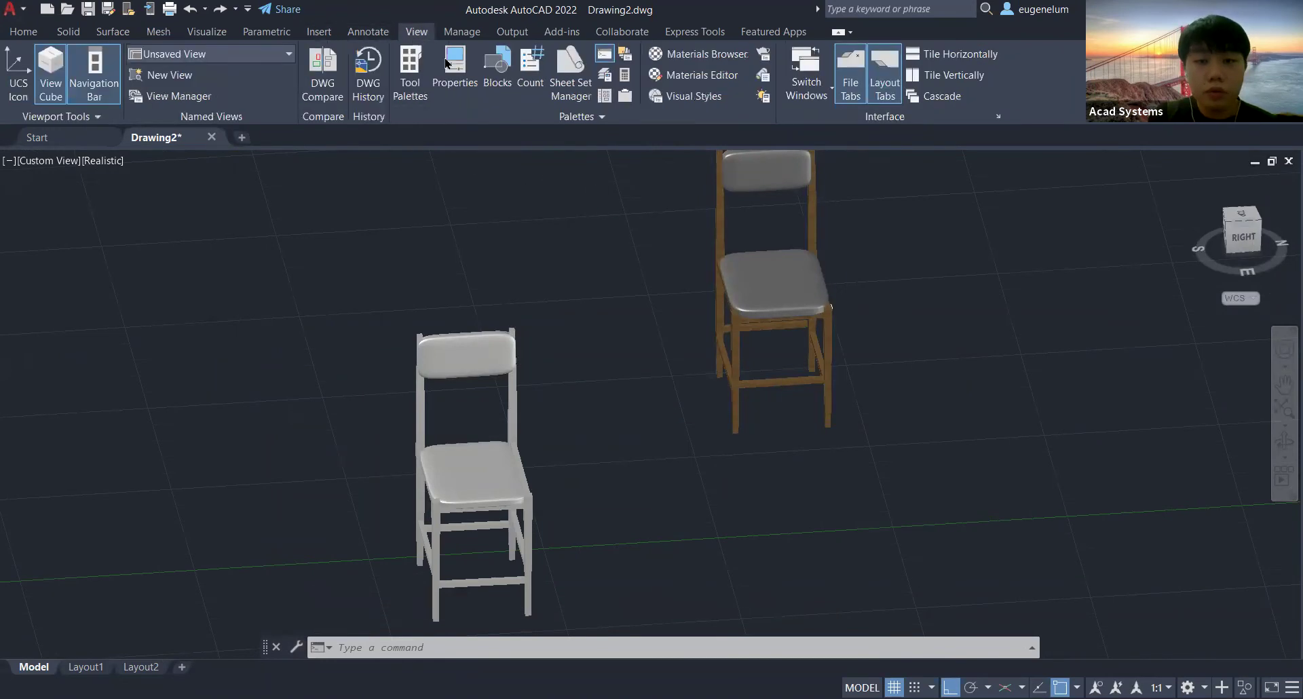
click(693, 57)
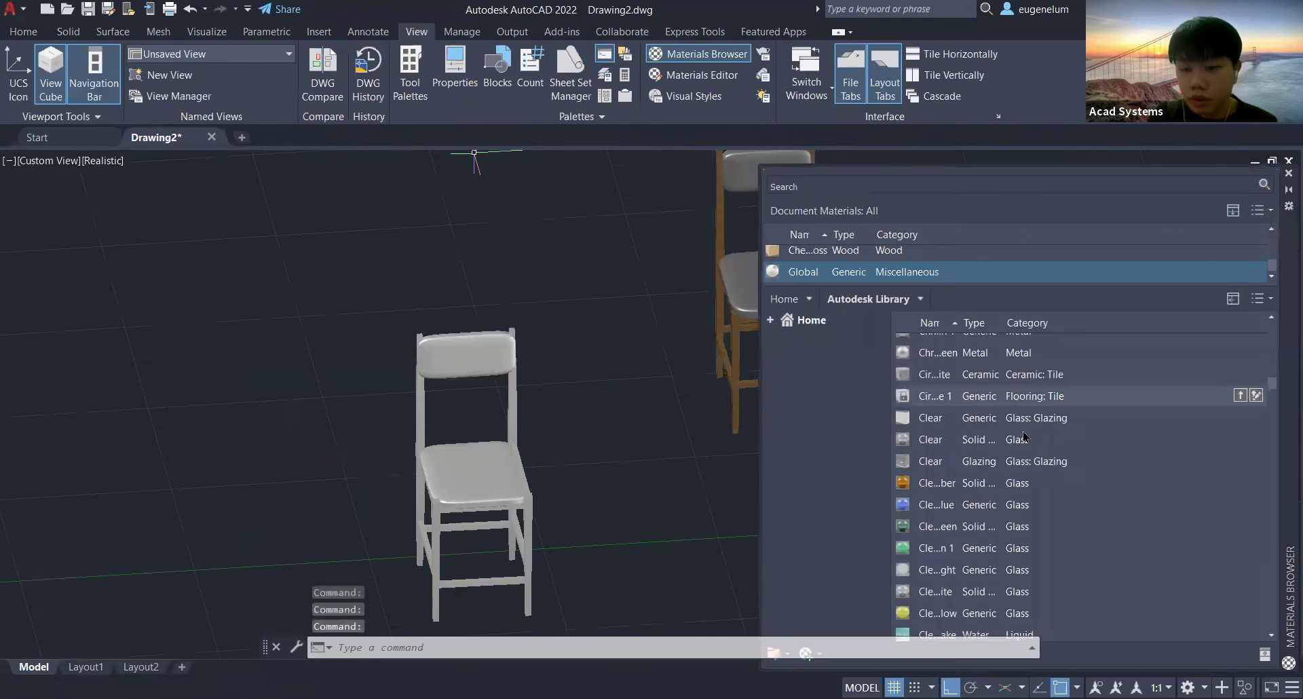
scroll(1016, 487, down, 2)
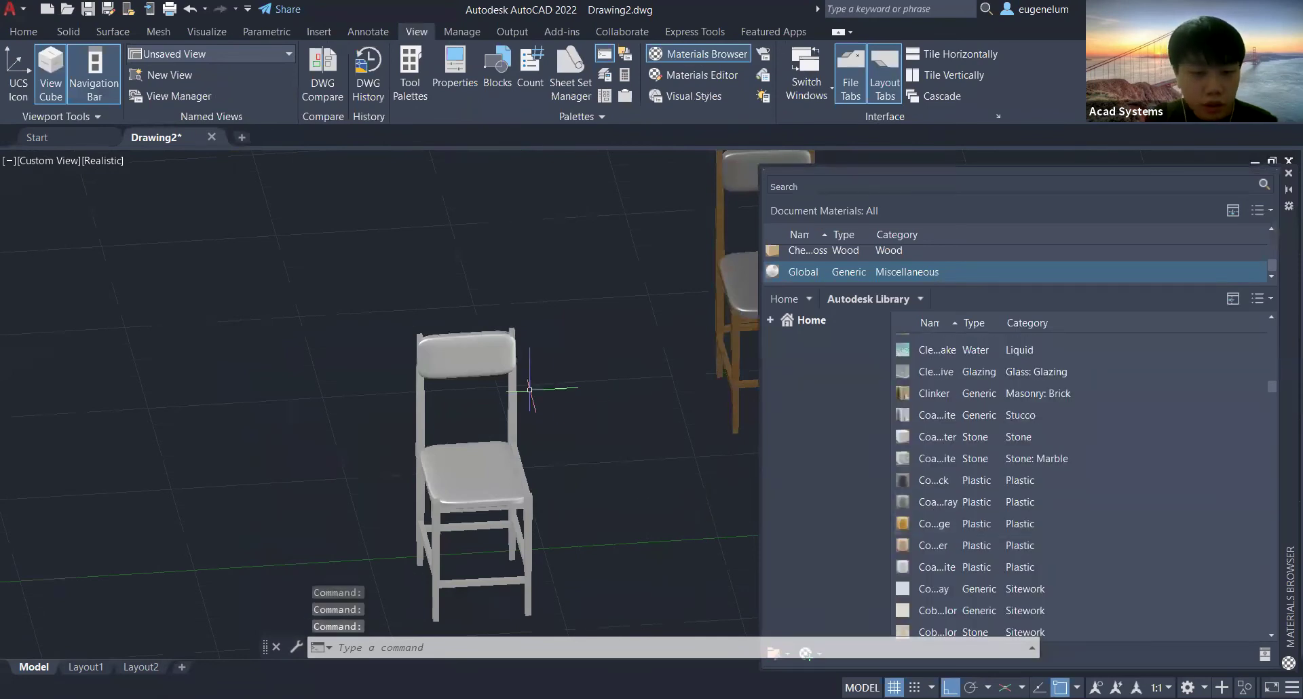
key(Escape)
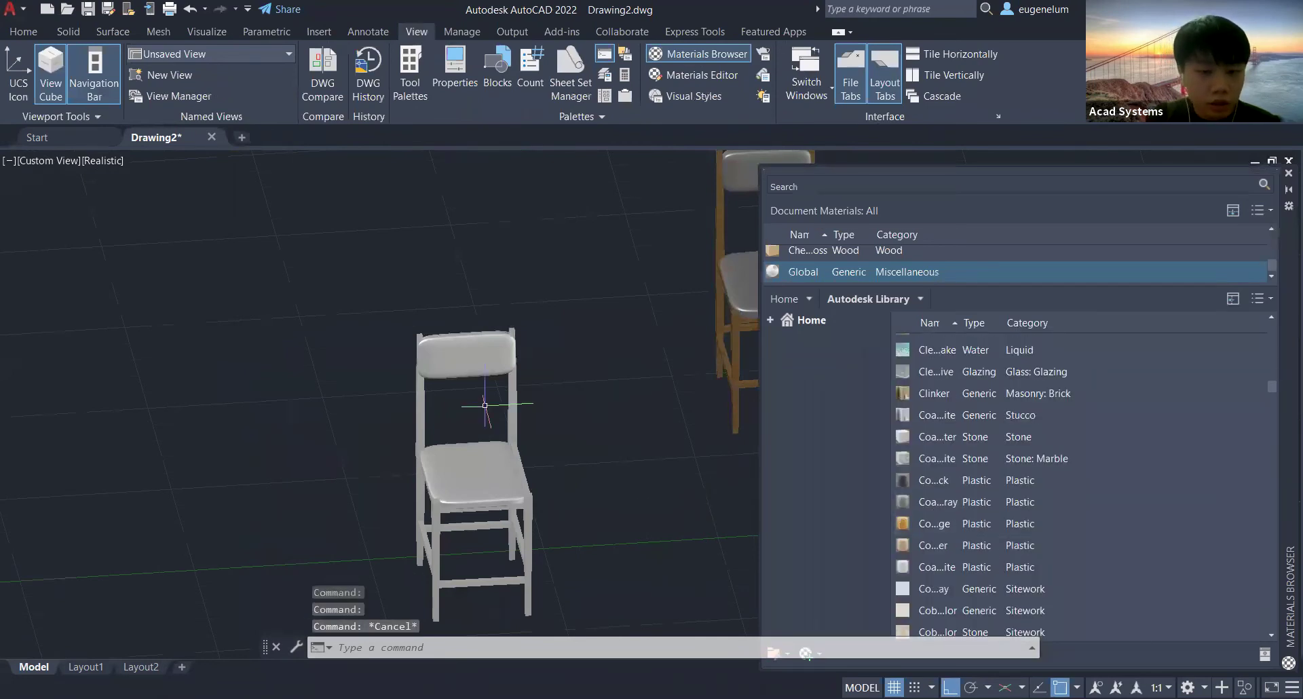
Switch the viewport's visual style to Wireframe, with the whole new chair in view.
click(117, 163)
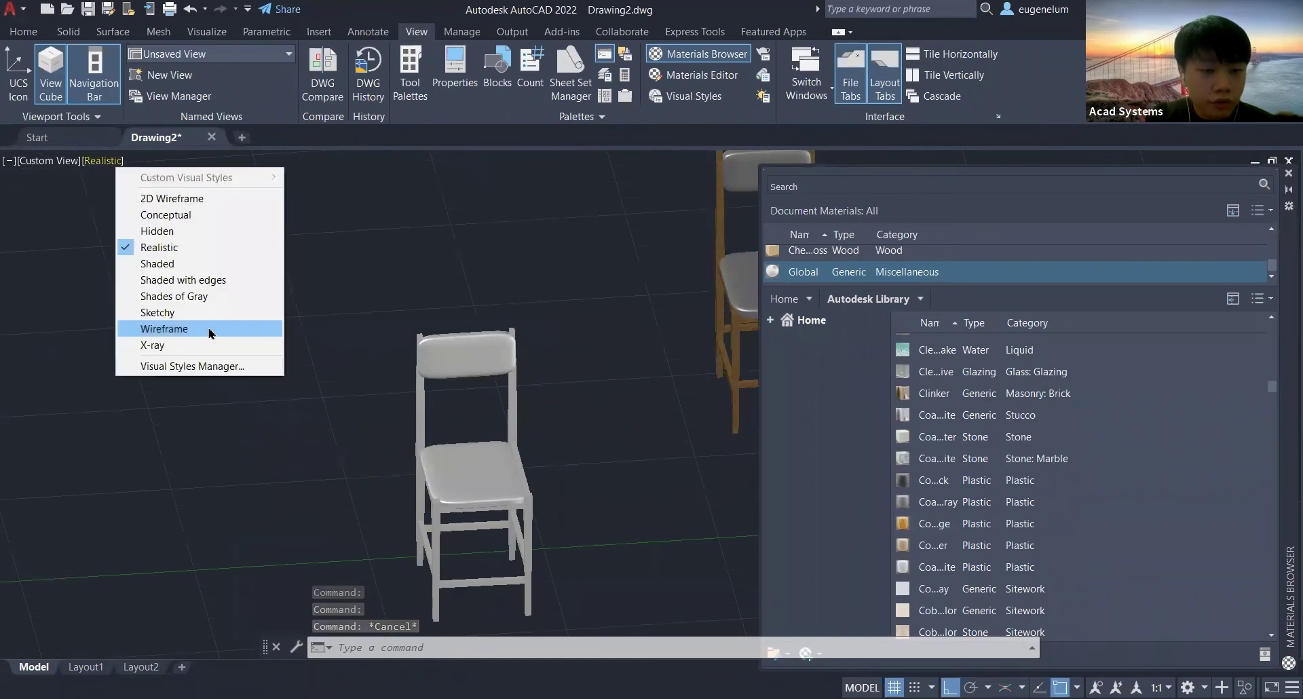
click(211, 331)
middle_drag(614, 410, 495, 328)
shift+middle_drag(282, 407, 299, 381)
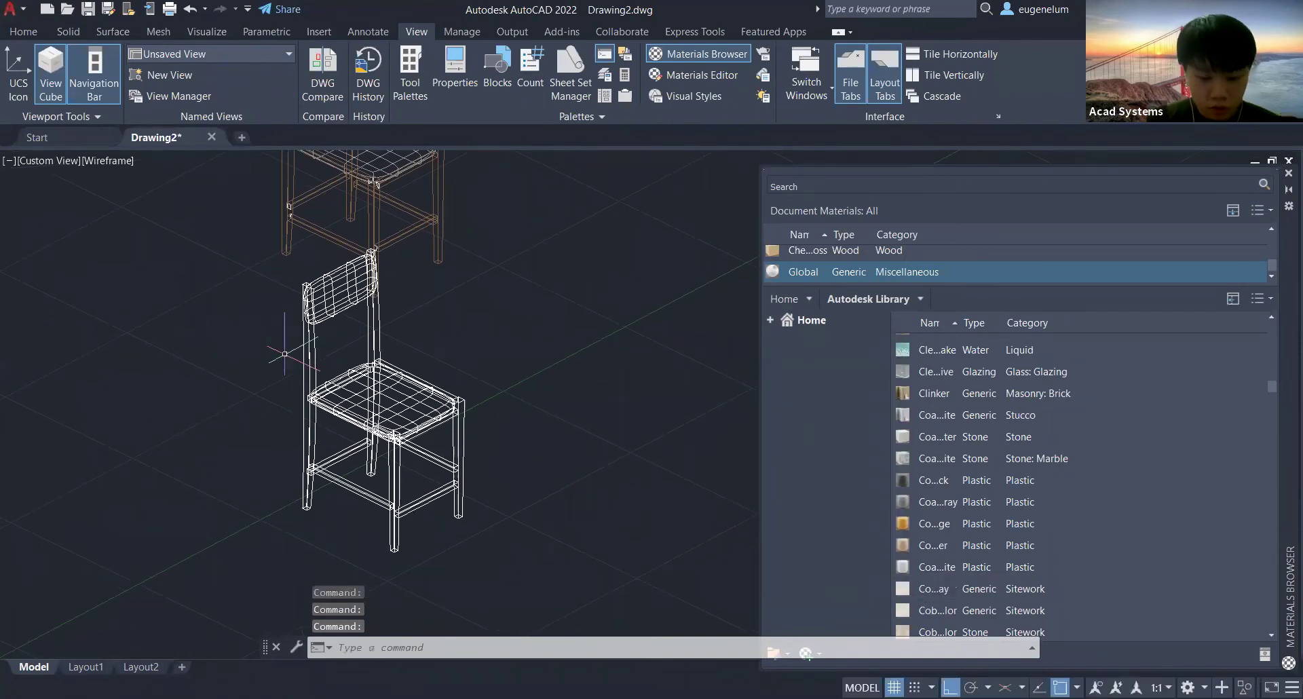
Union the new chair's four legs and all its seat and lower rails into one solid, leaving out the seat and backrest meshes.
text(UNION)
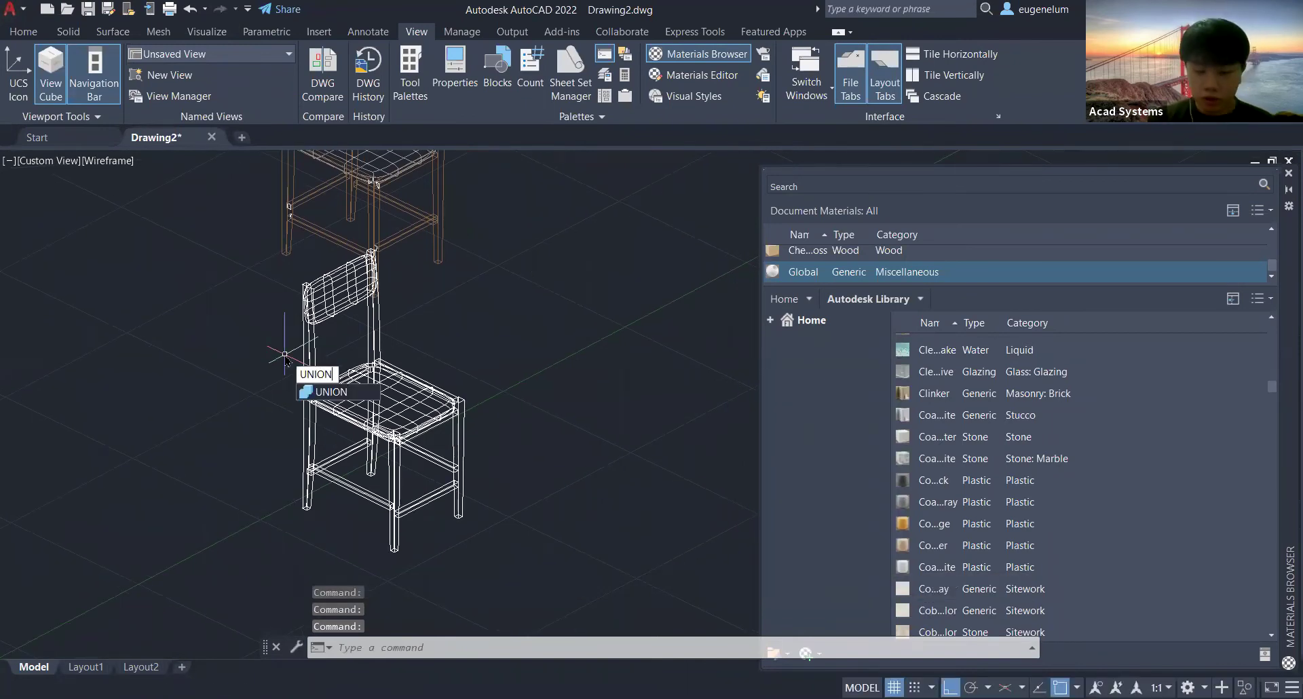
key(Return)
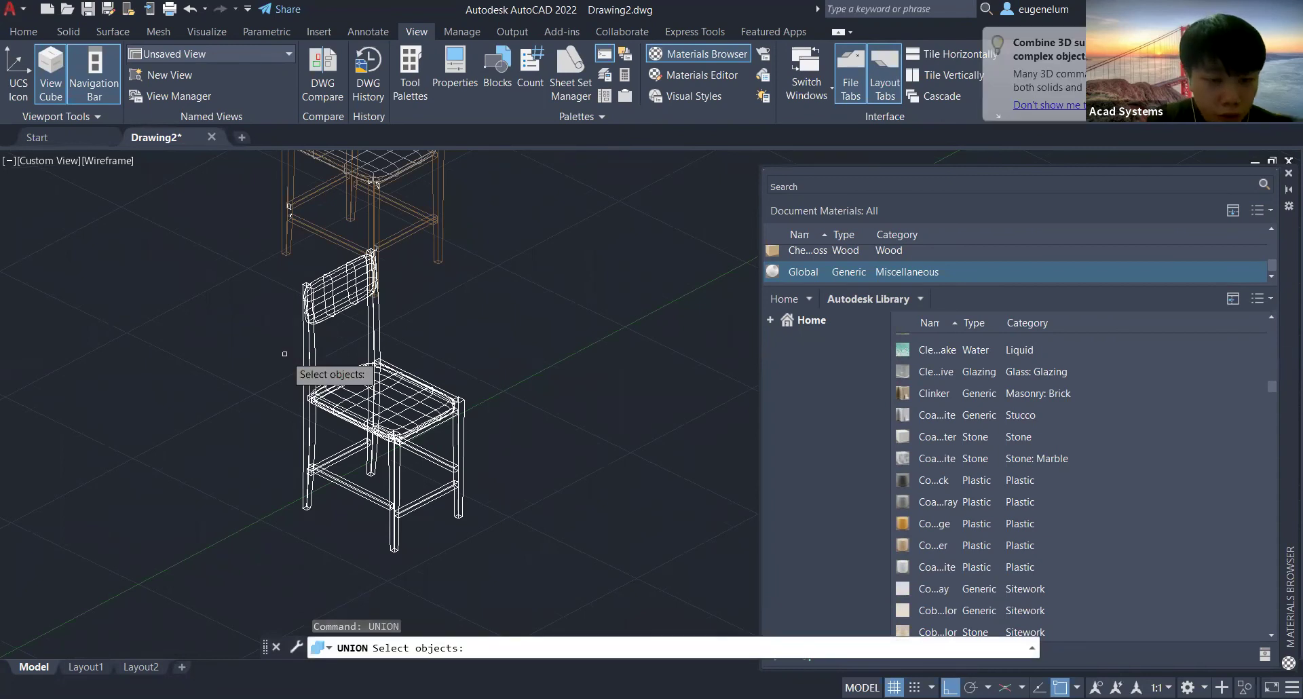
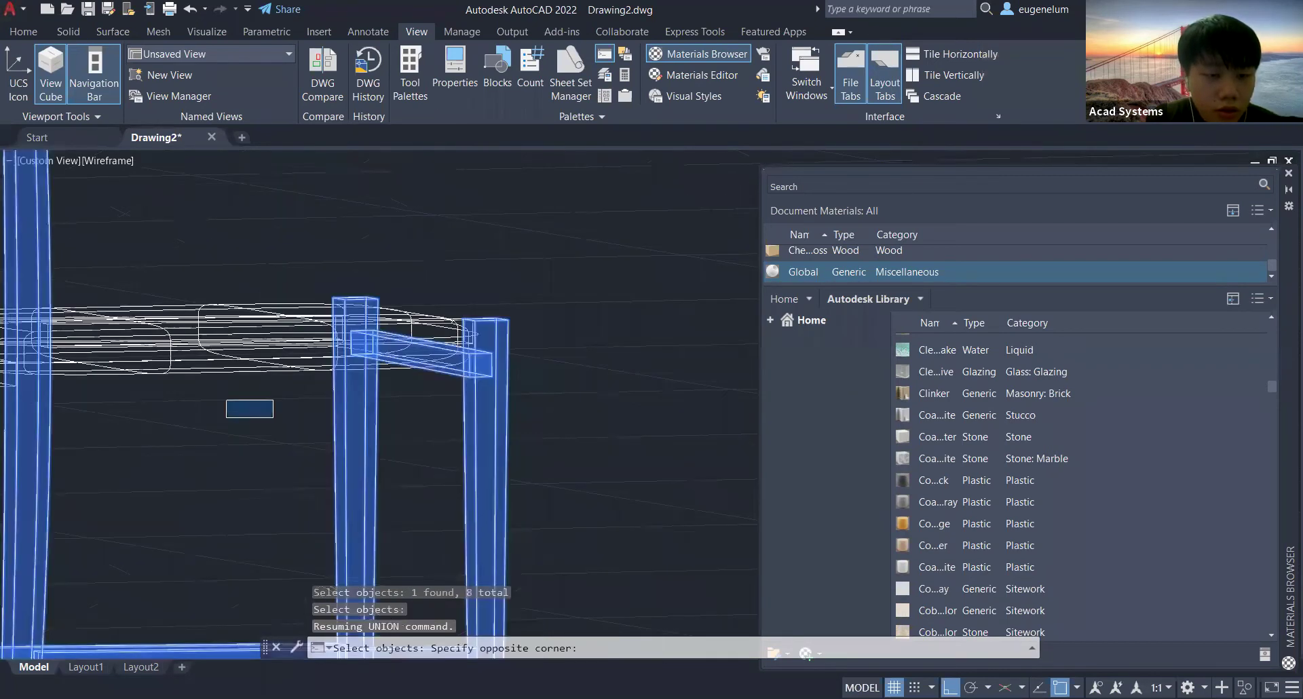
click(311, 373)
shift+middle_drag(311, 373, 75, 369)
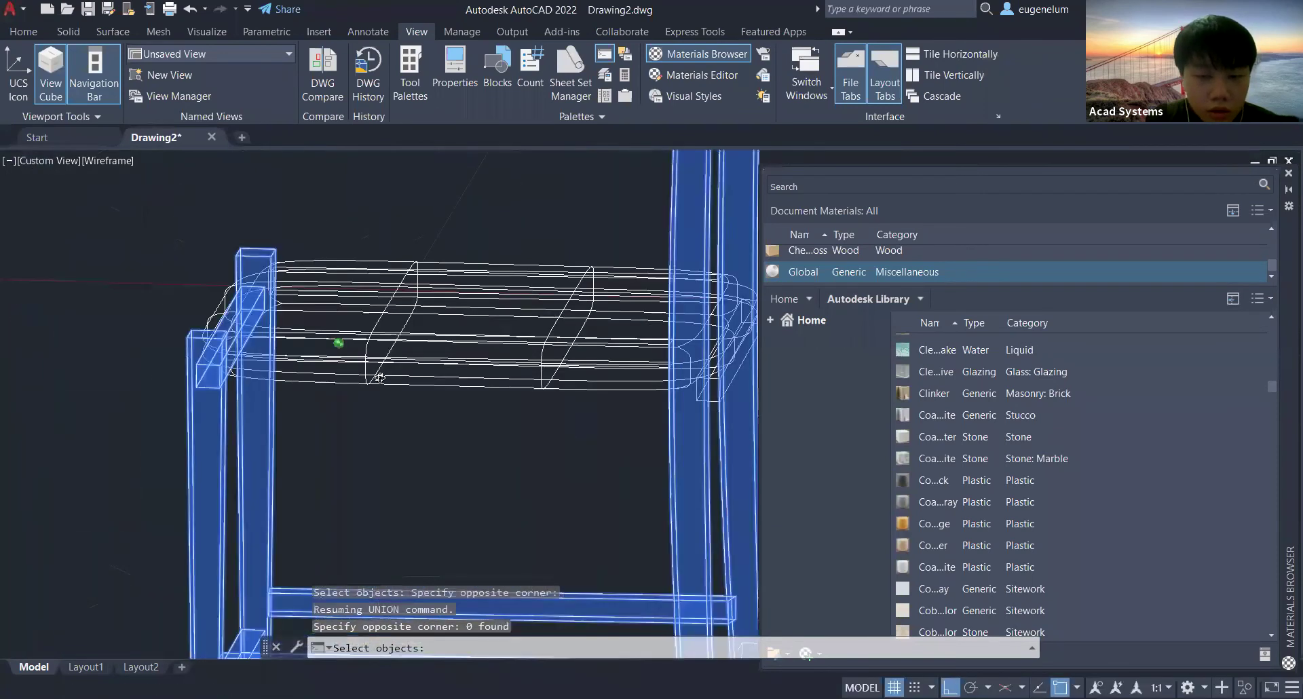
shift+middle_drag(359, 405, 156, 401)
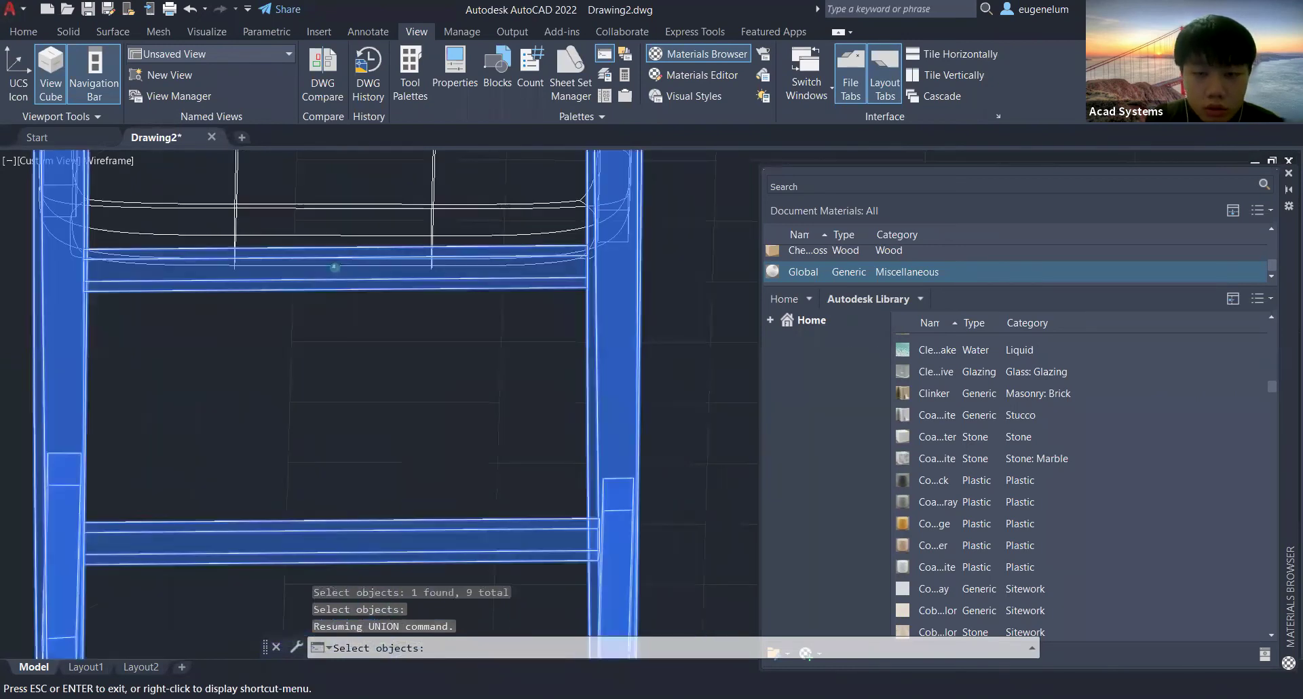
click(397, 290)
shift+middle_drag(591, 399, 394, 421)
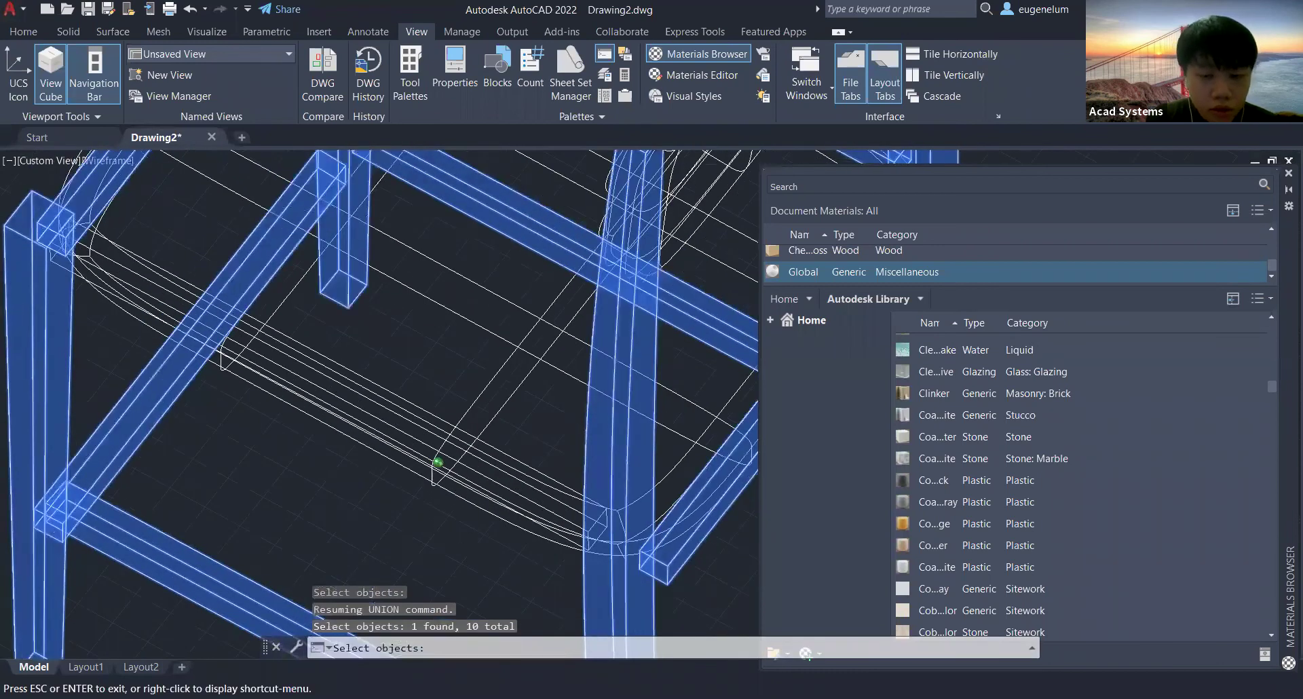
click(438, 462)
scroll(179, 264, down, 3)
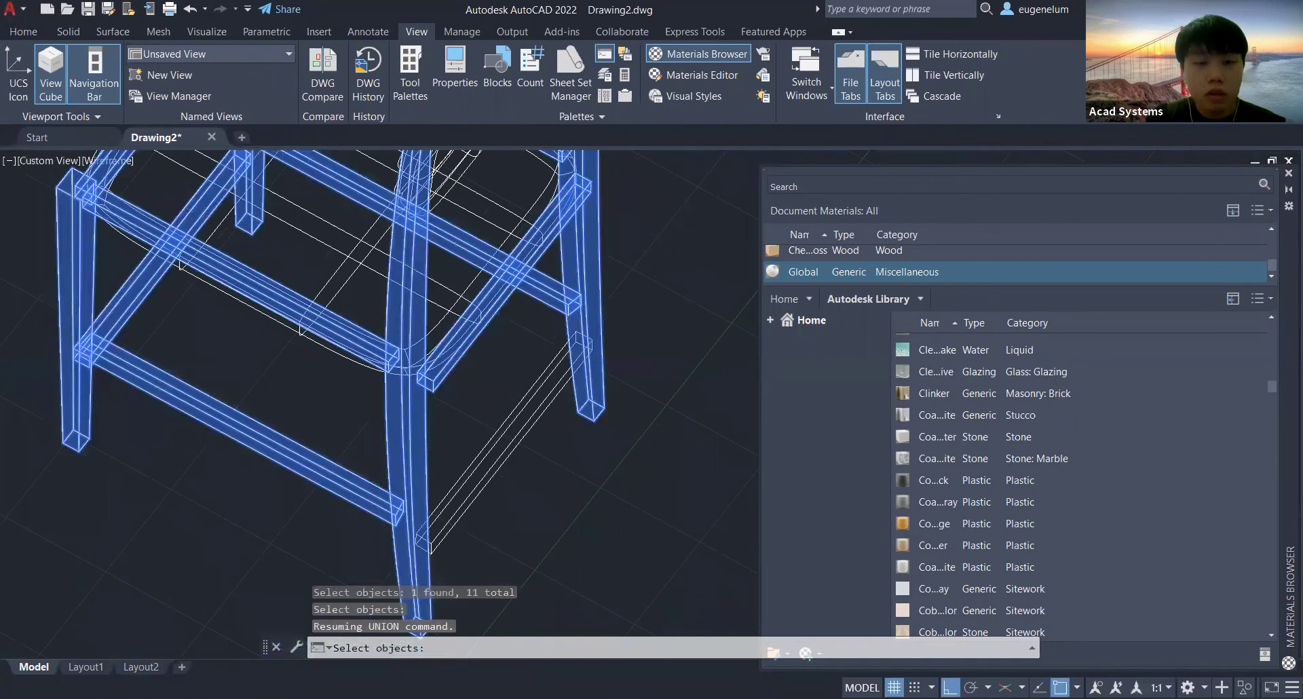
click(517, 433)
scroll(522, 435, down, 4)
shift+middle_drag(522, 436, 669, 397)
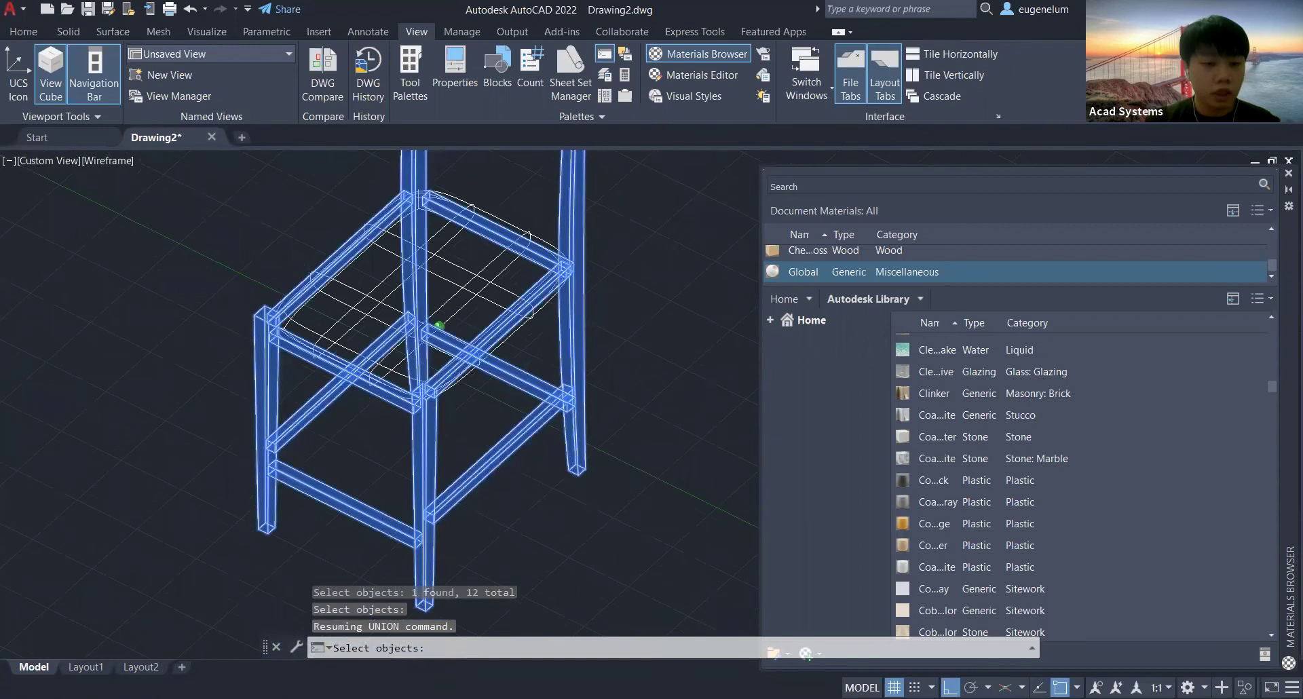
key(Return)
scroll(327, 453, down, 3)
middle_drag(515, 328, 475, 344)
key(Return)
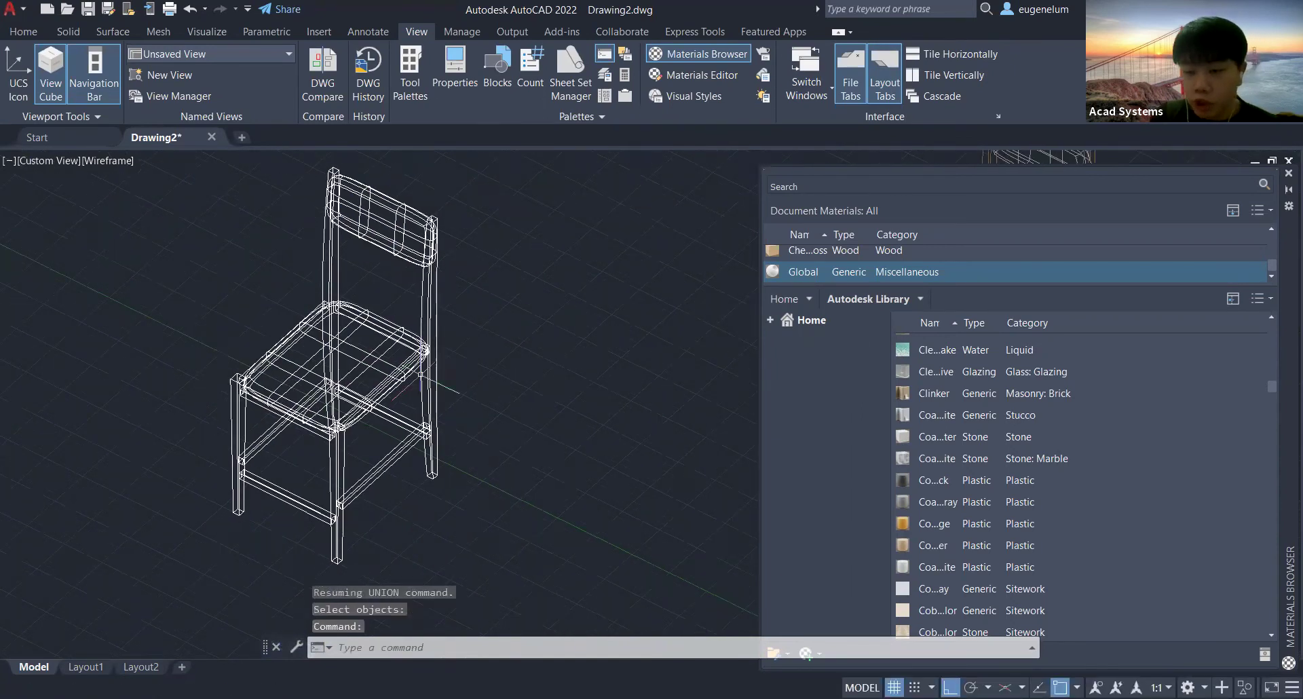
Apply a cherry wood material from the Autodesk Library to the new chair's unioned frame and switch the visual style to Realistic.
scroll(987, 419, down, 5)
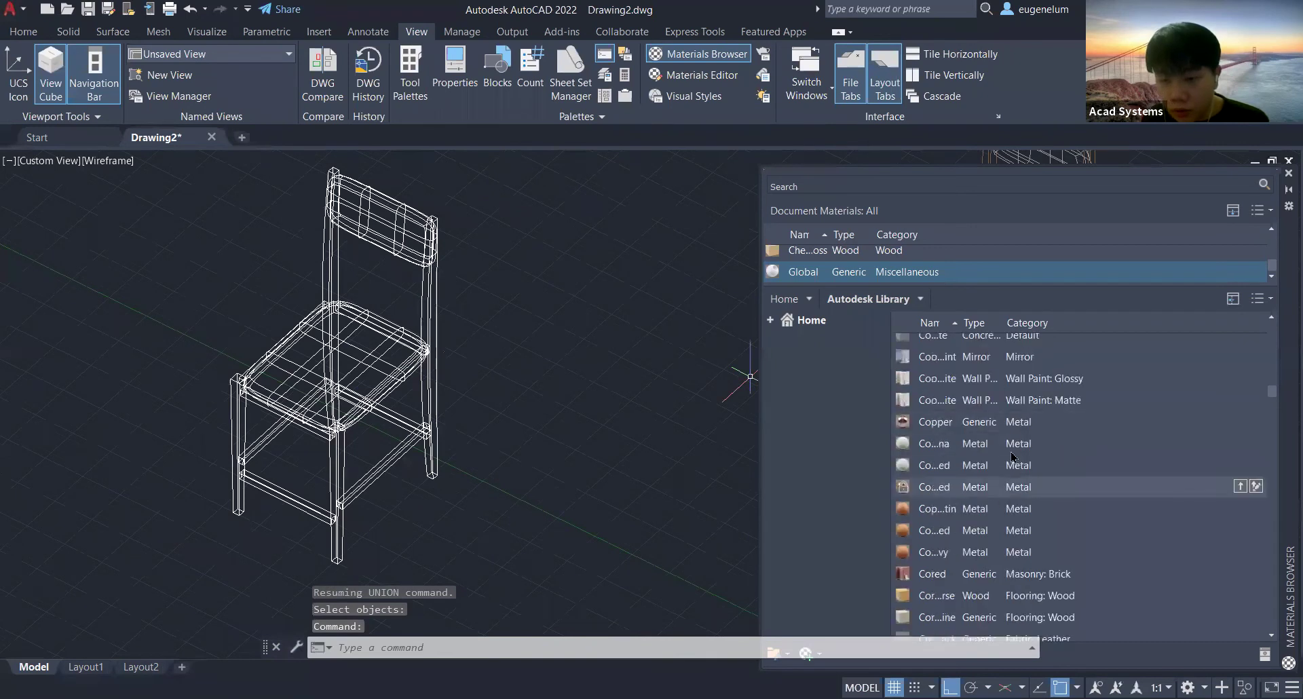
scroll(998, 496, down, 8)
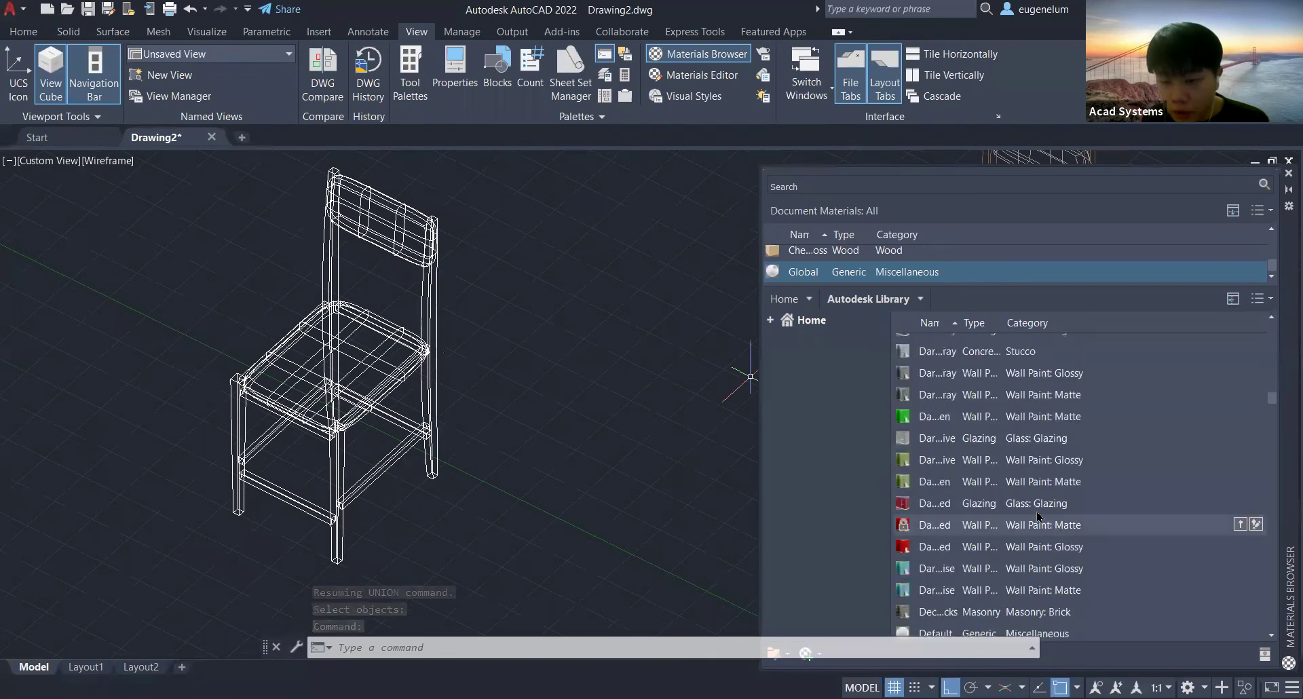
scroll(1035, 516, down, 8)
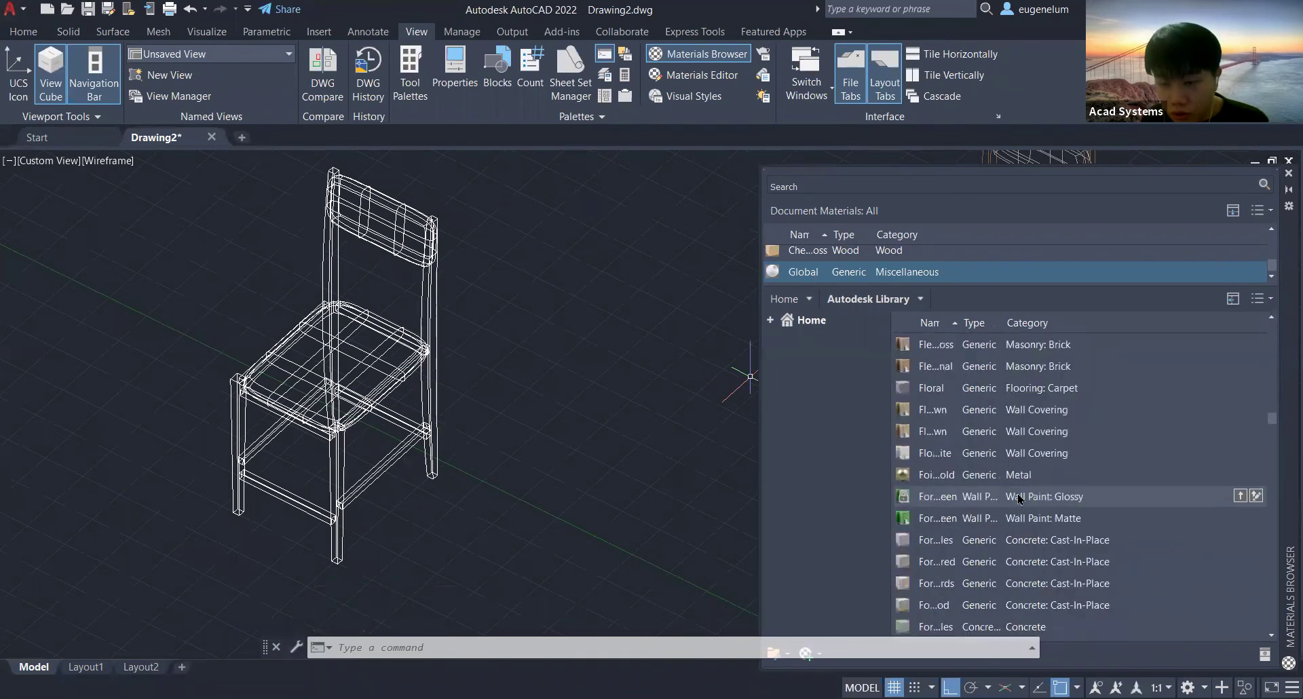
scroll(1018, 509, down, 8)
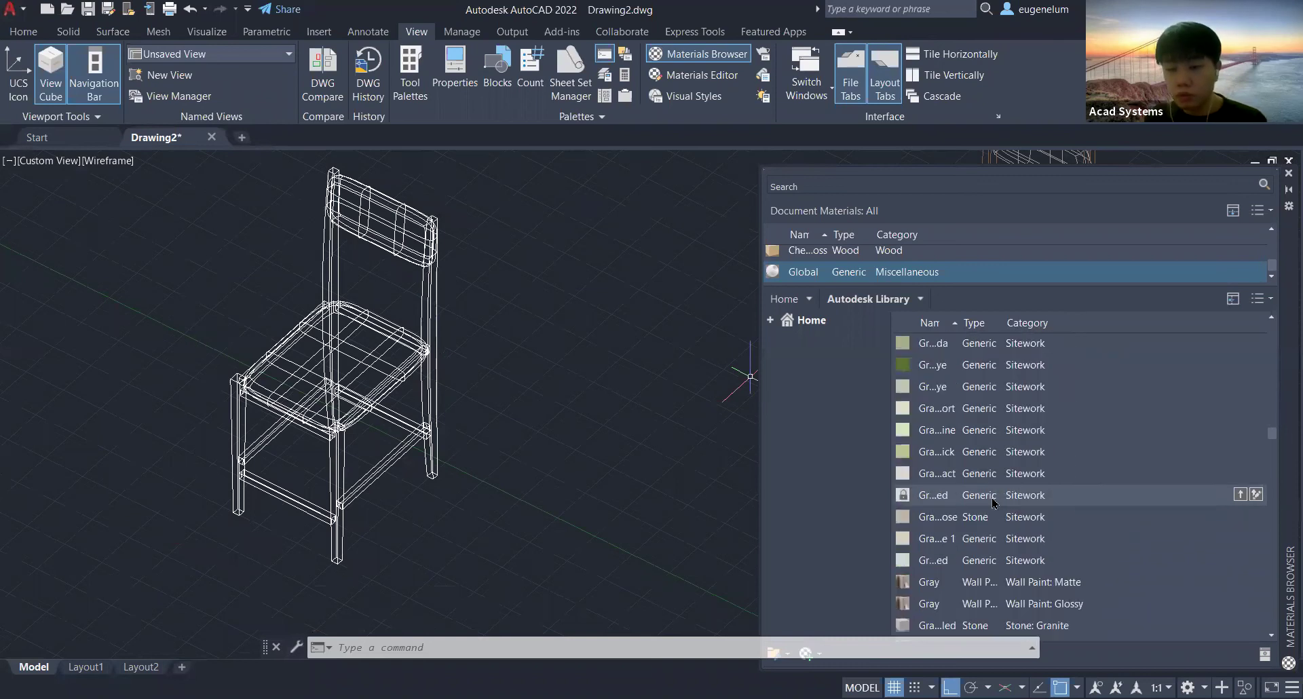
scroll(973, 496, up, 3)
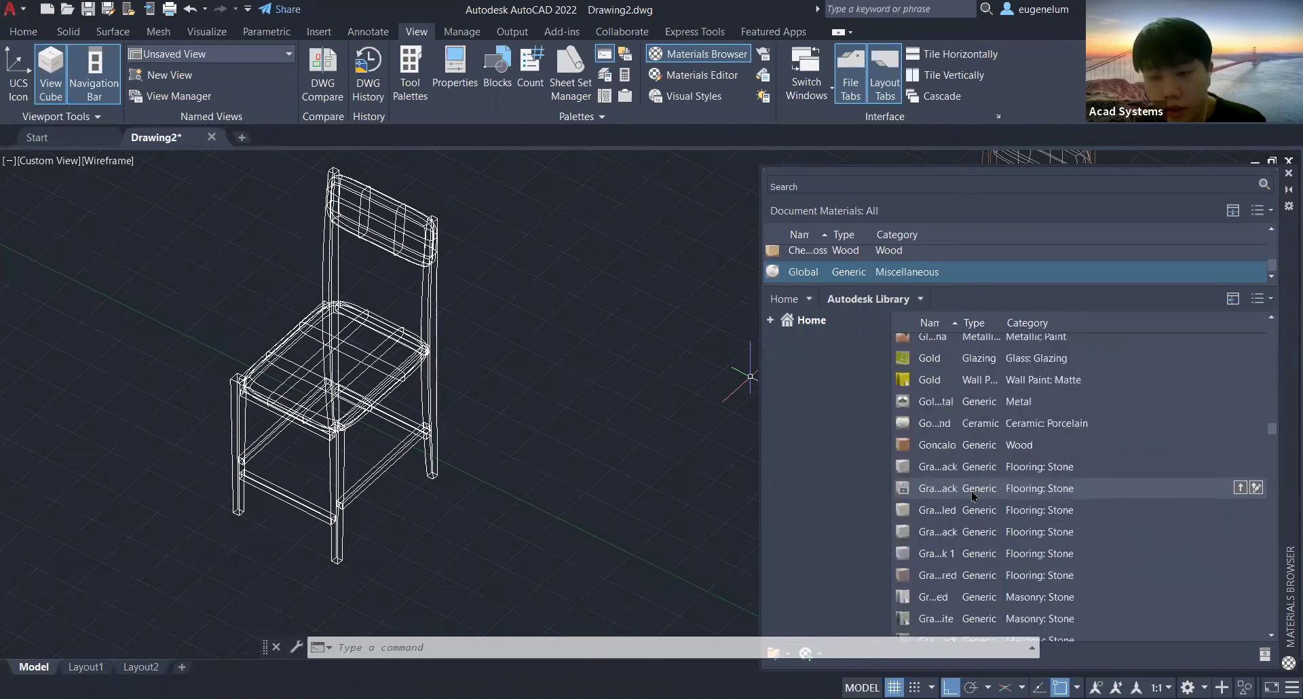
scroll(973, 503, up, 5)
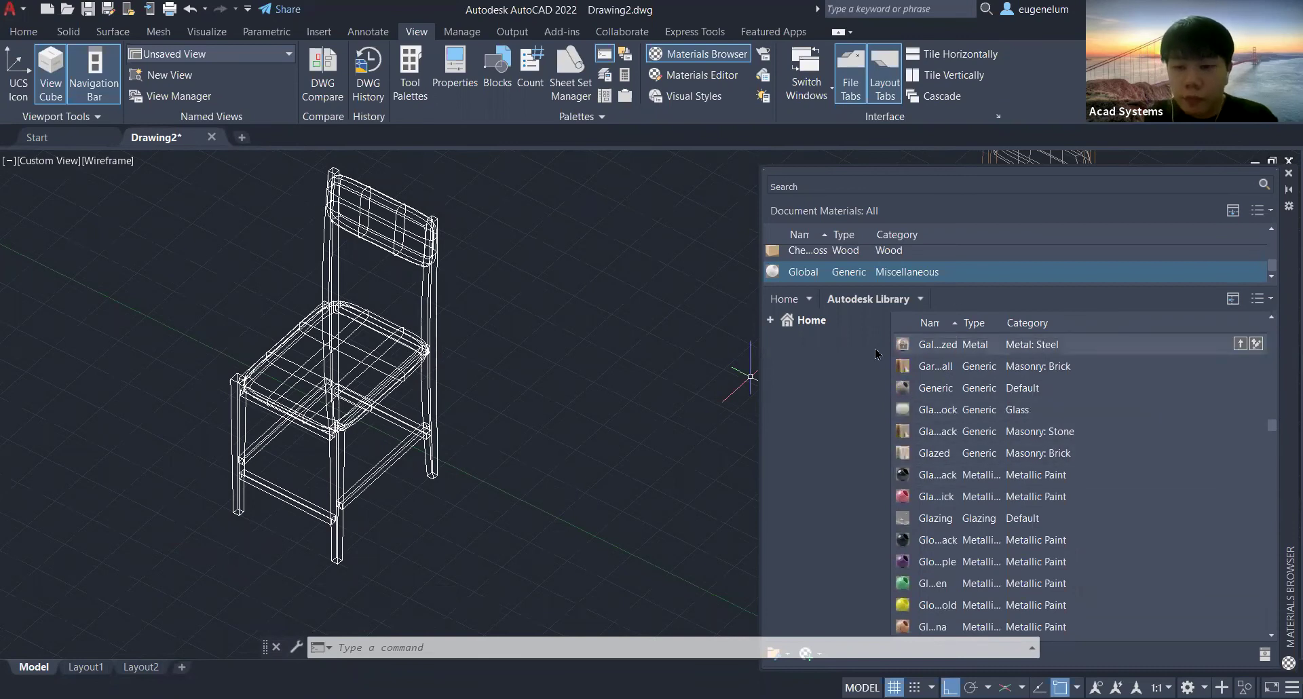
scroll(849, 261, up, 1)
scroll(890, 231, down, 1)
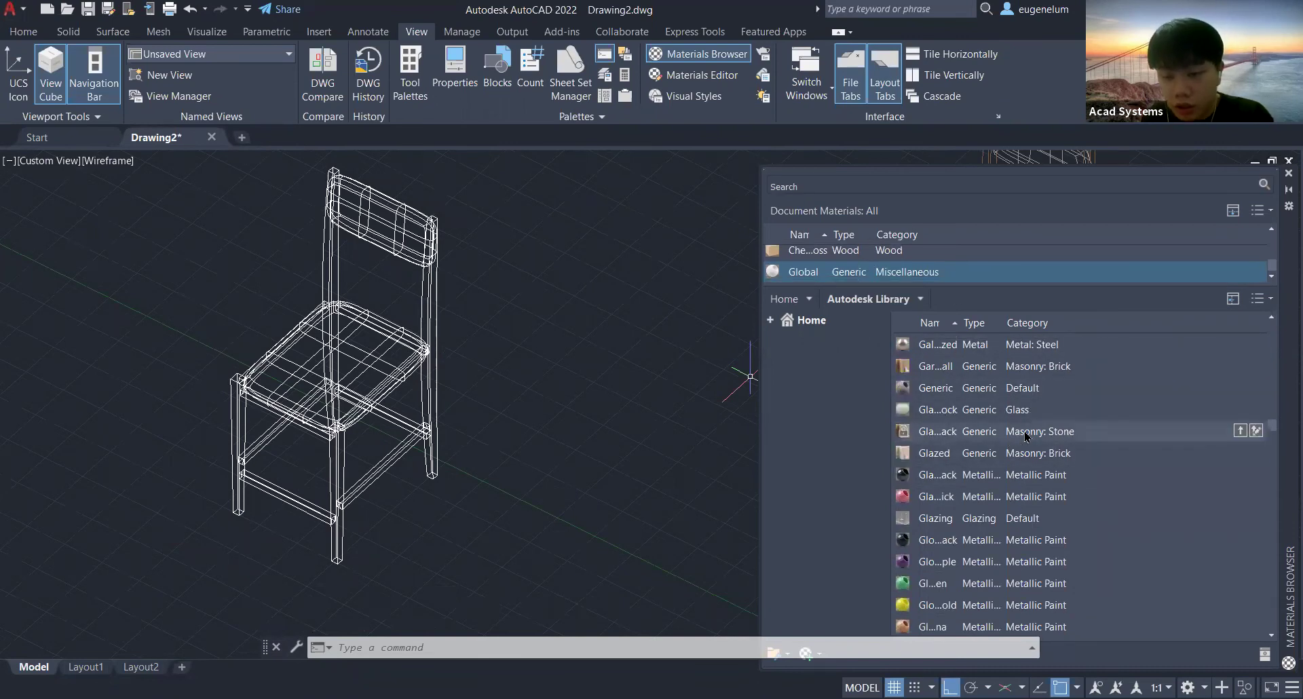
scroll(1034, 462, up, 8)
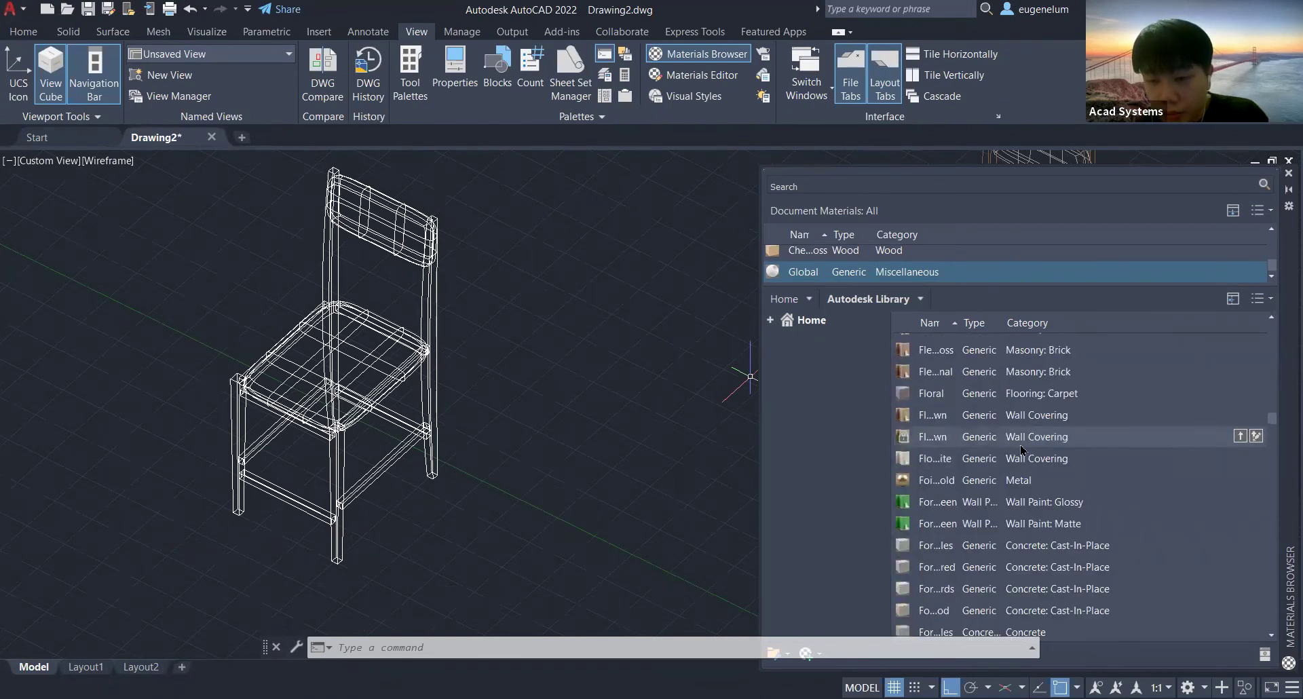
scroll(1030, 514, up, 6)
scroll(1023, 475, up, 4)
scroll(1023, 475, up, 8)
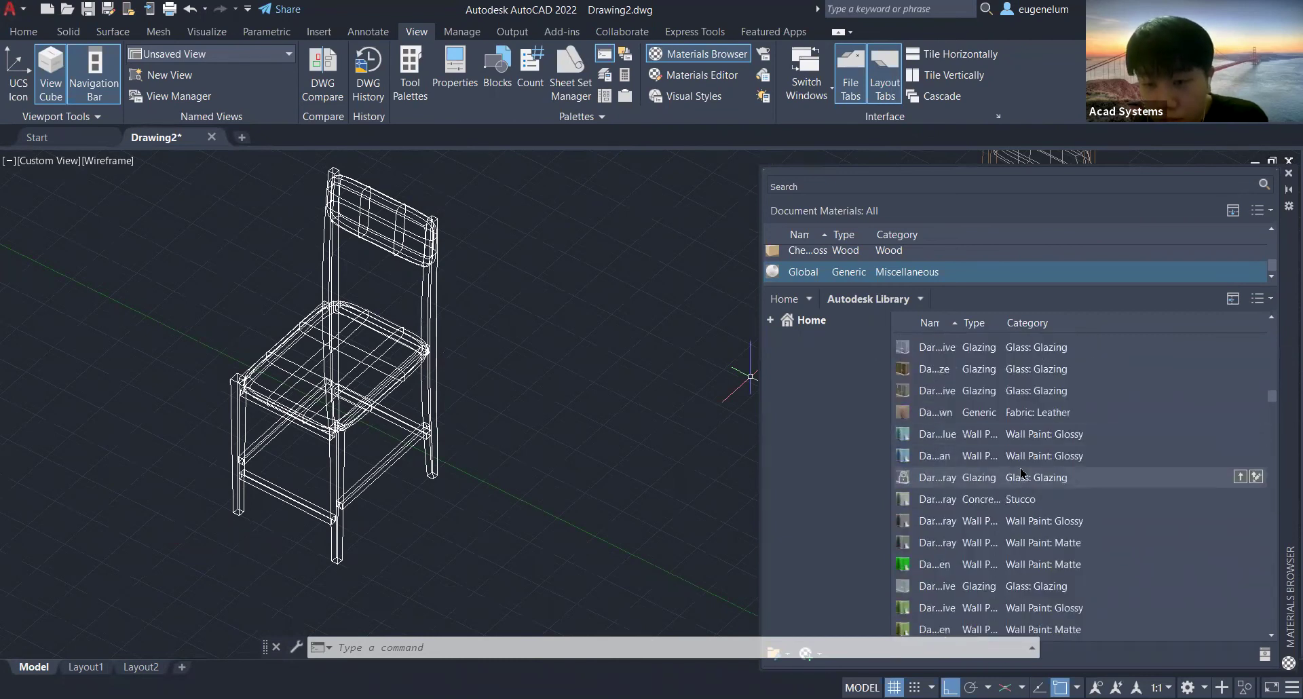
scroll(1022, 468, up, 8)
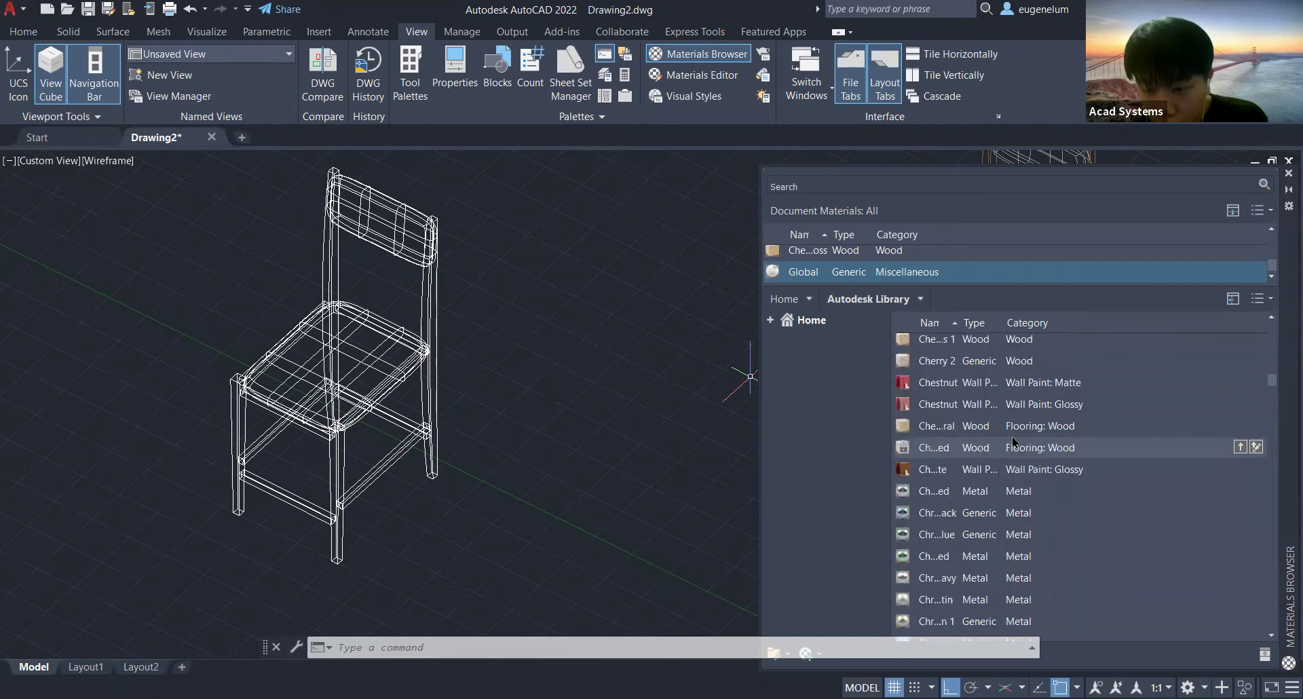
scroll(1007, 423, up, 6)
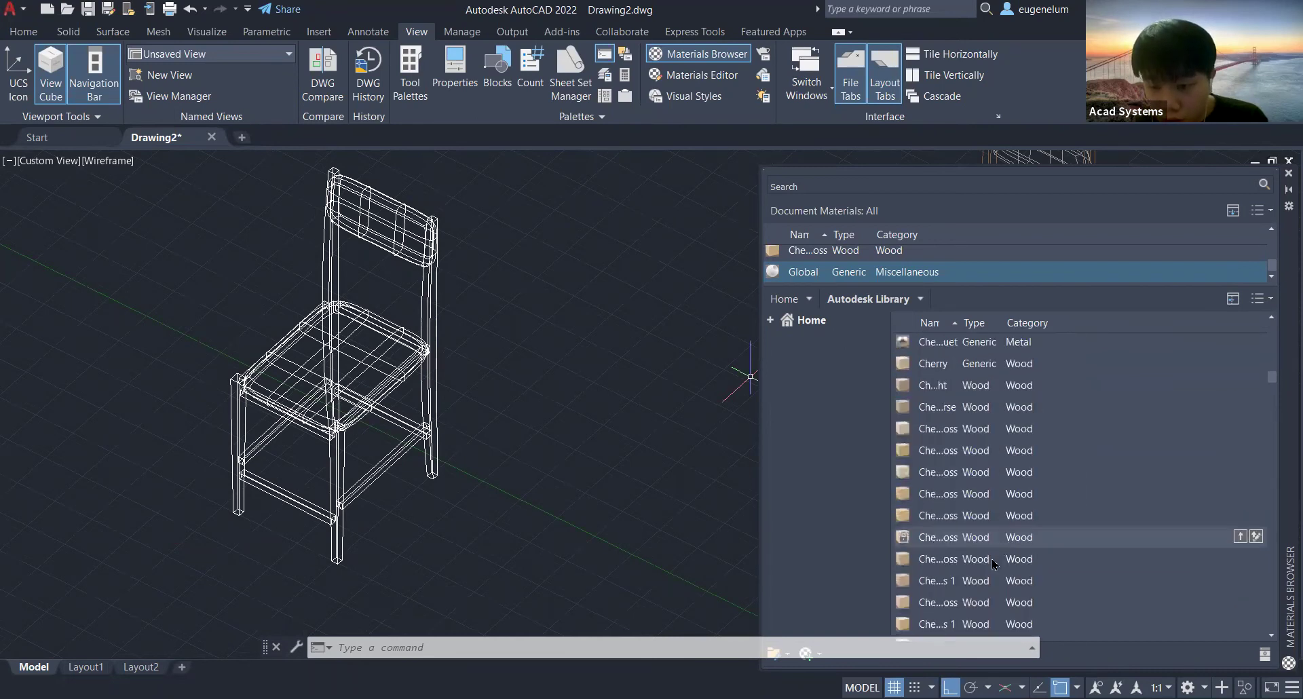
drag(1009, 541, 343, 546)
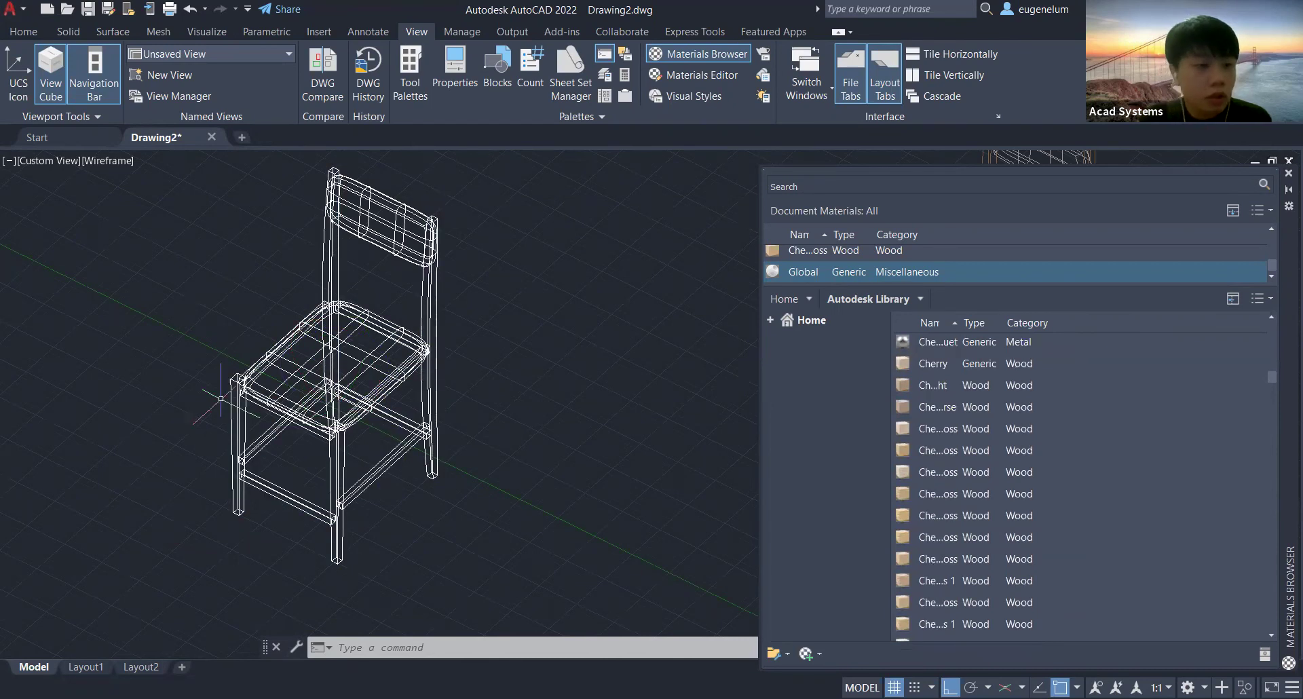
click(182, 254)
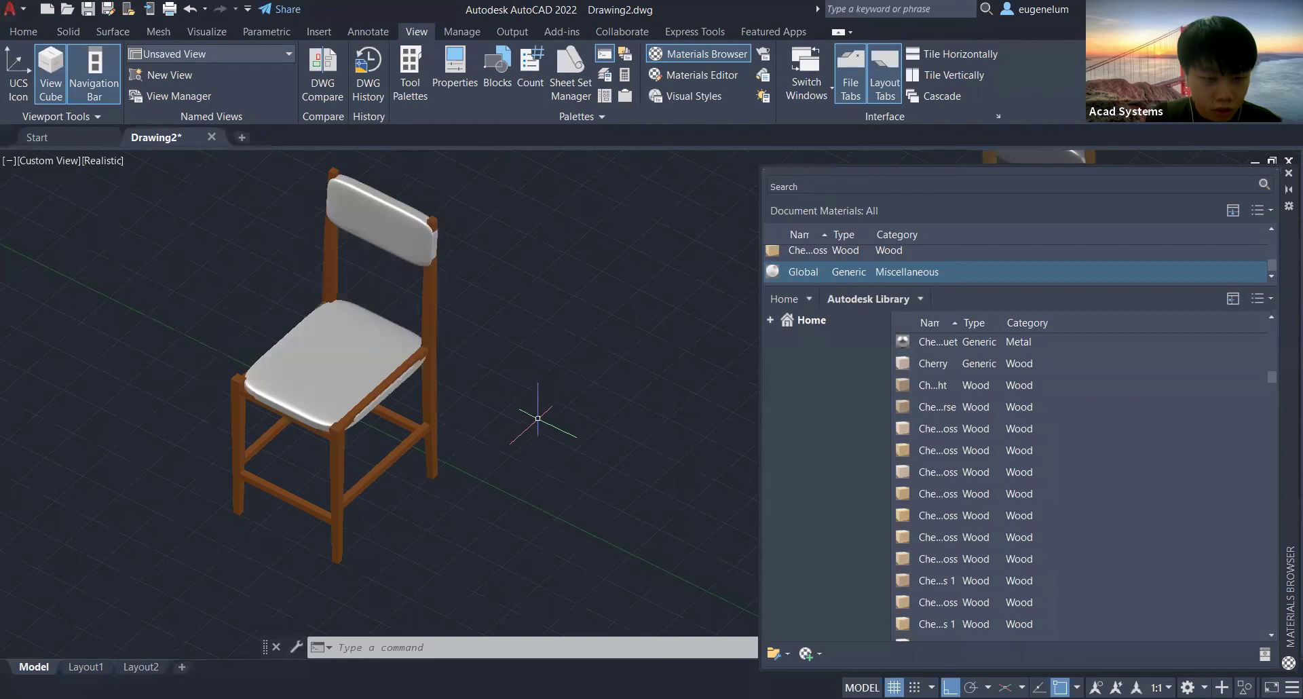
Set the color of the new chair's backrest and seat meshes to grey index color 253.
middle_drag(538, 418, 299, 487)
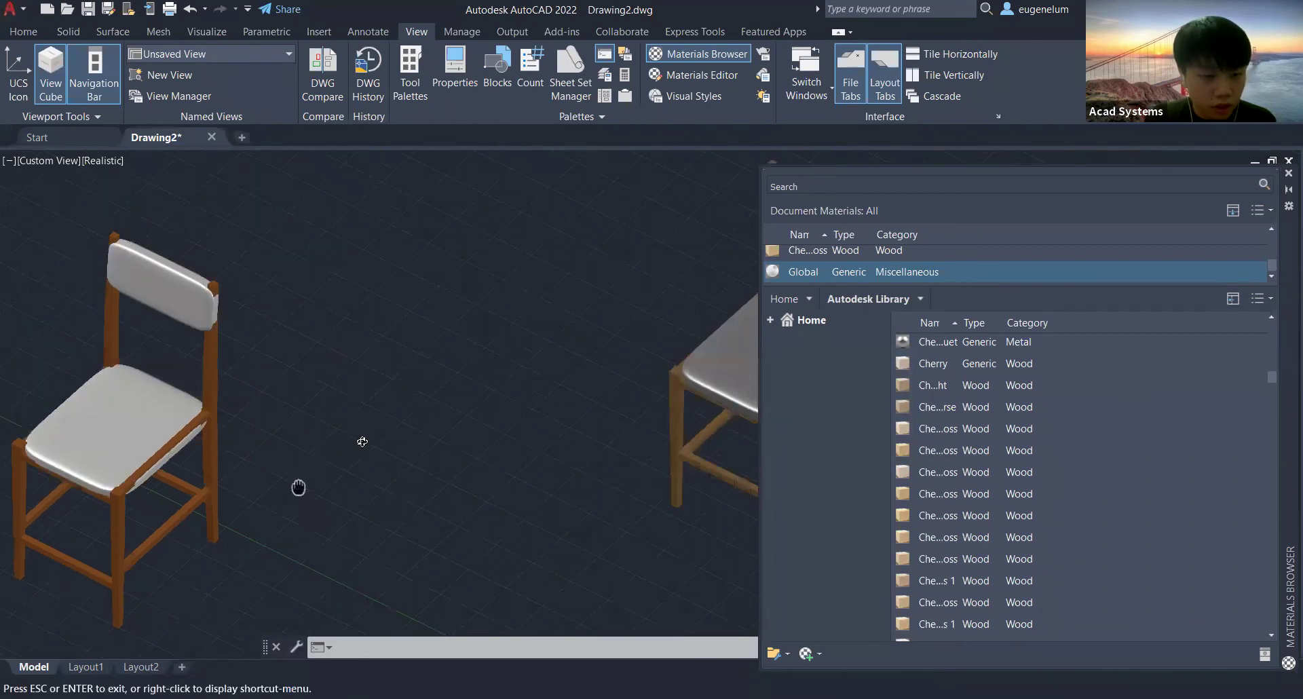
shift+middle_drag(363, 442, 456, 380)
middle_drag(456, 380, 511, 317)
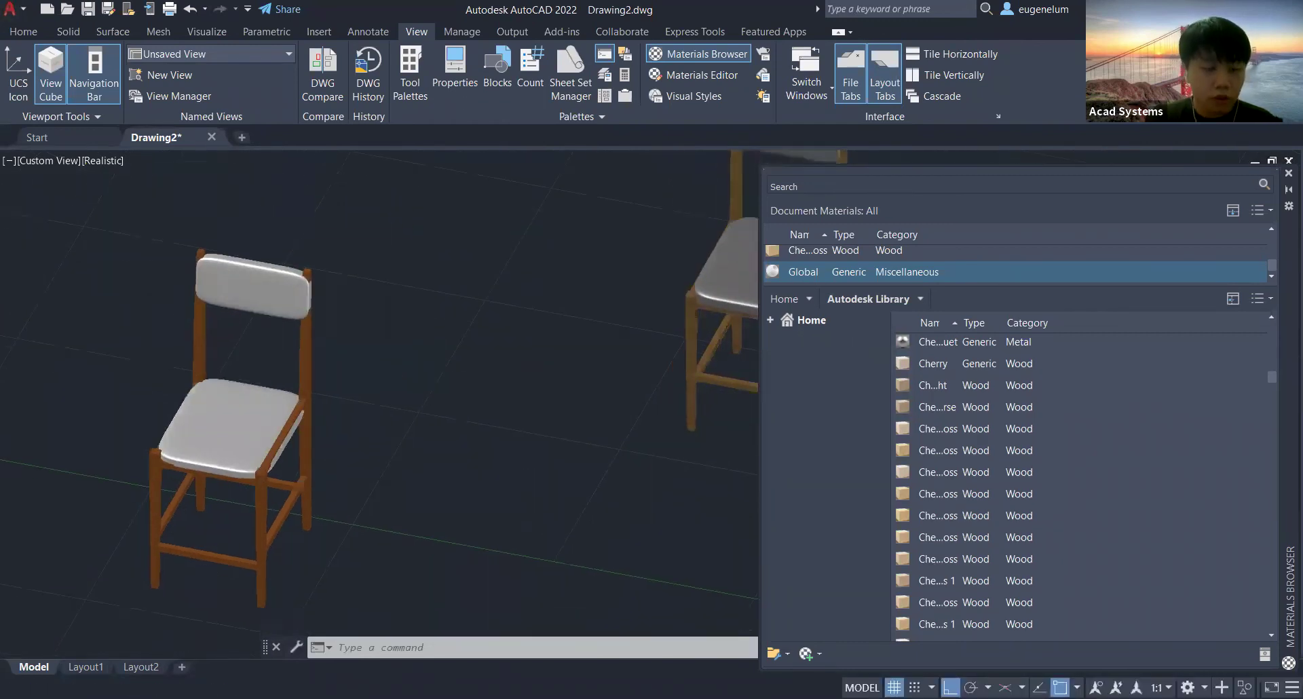
shift+middle_drag(319, 322, 380, 342)
click(254, 317)
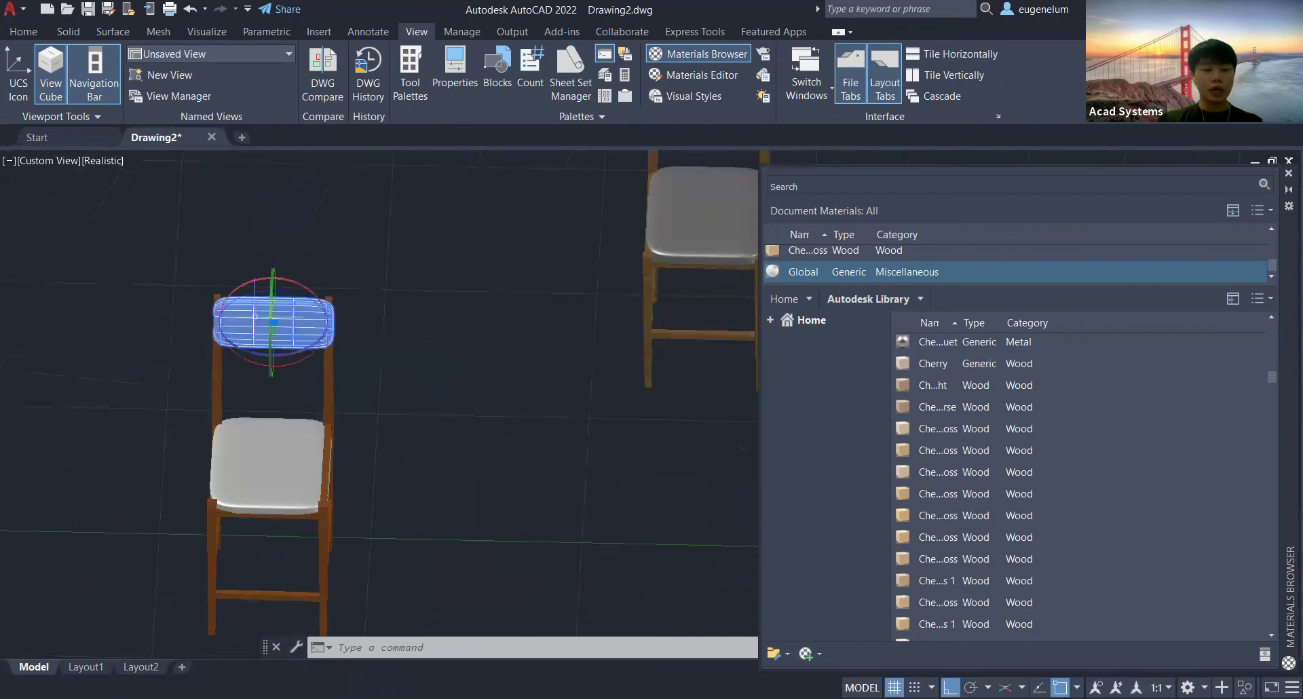
click(270, 465)
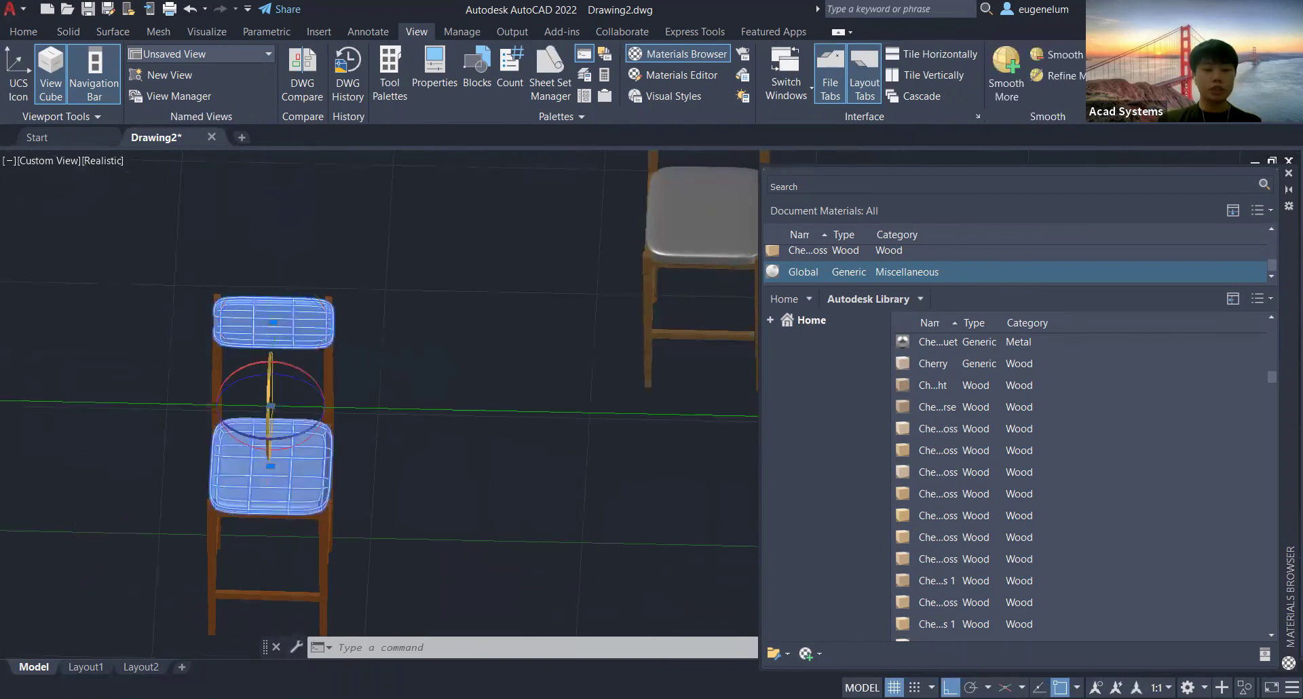
right_click(295, 312)
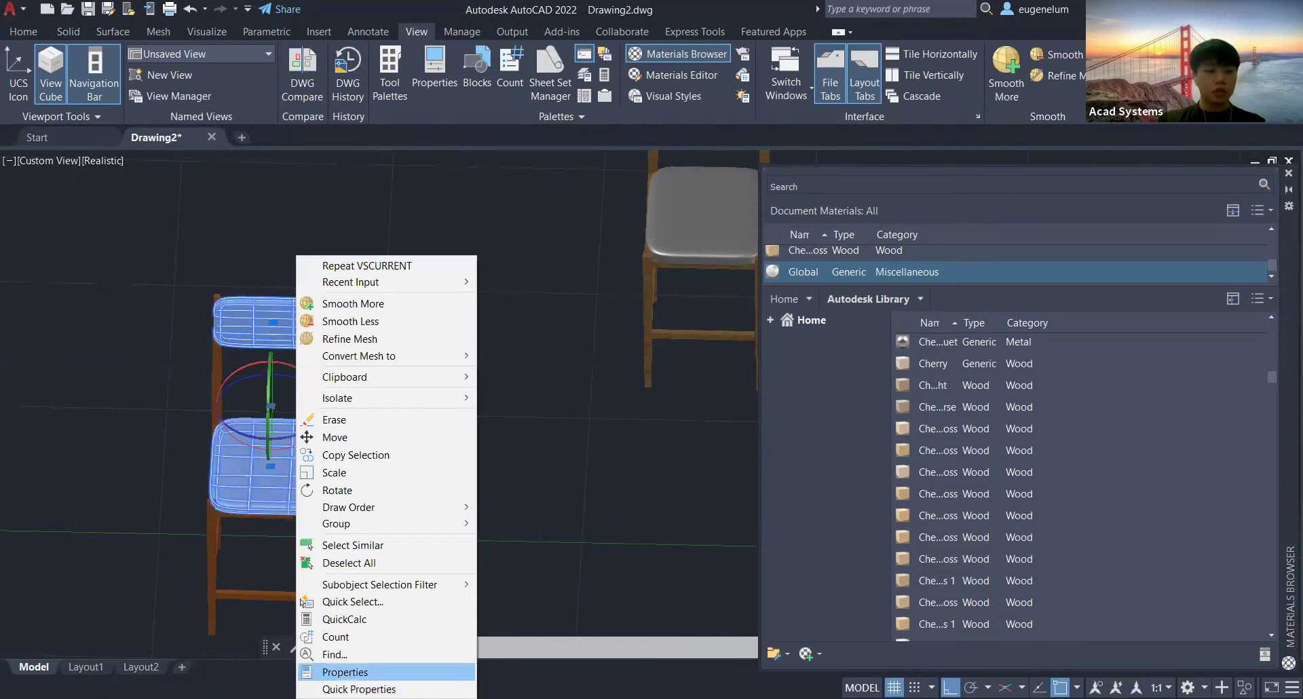
click(345, 672)
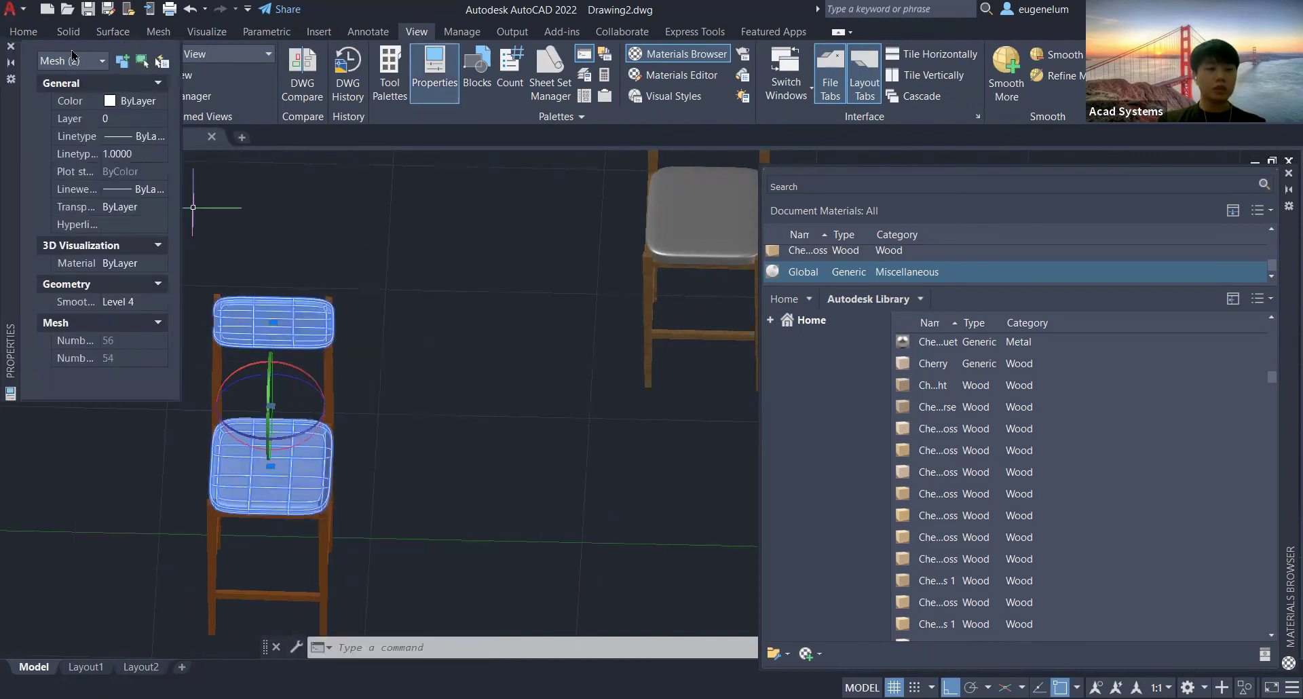
click(132, 108)
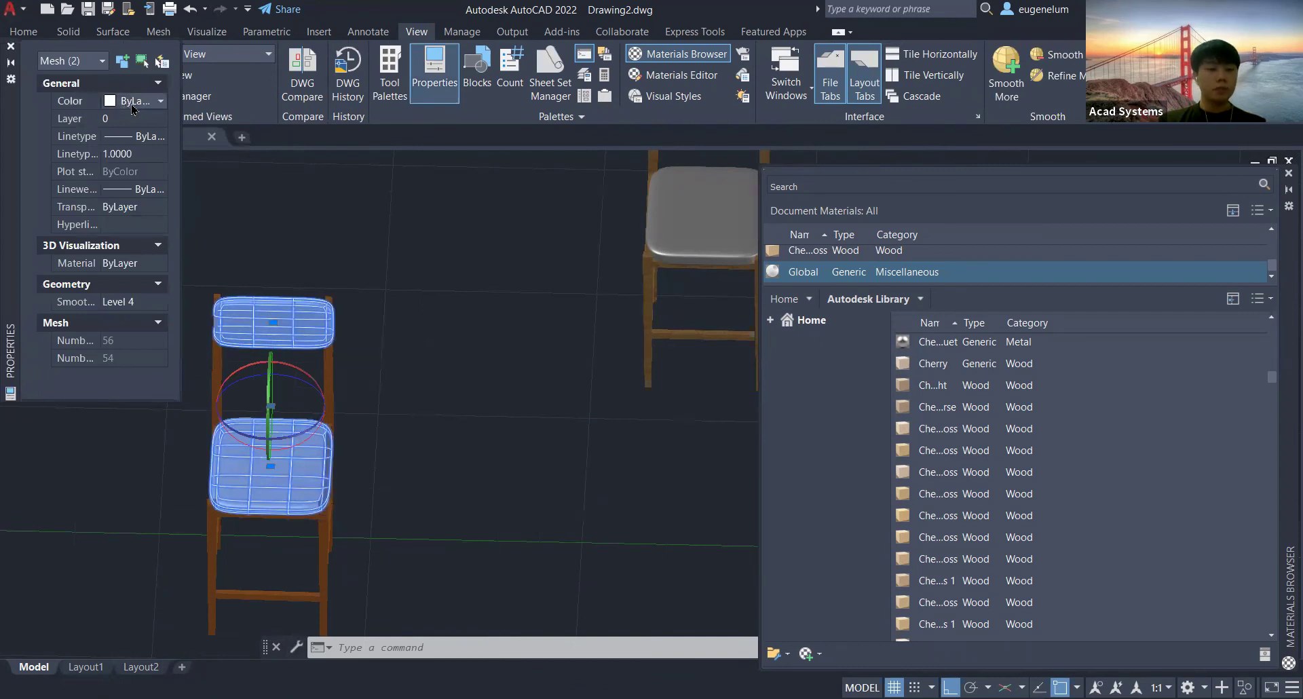
click(134, 107)
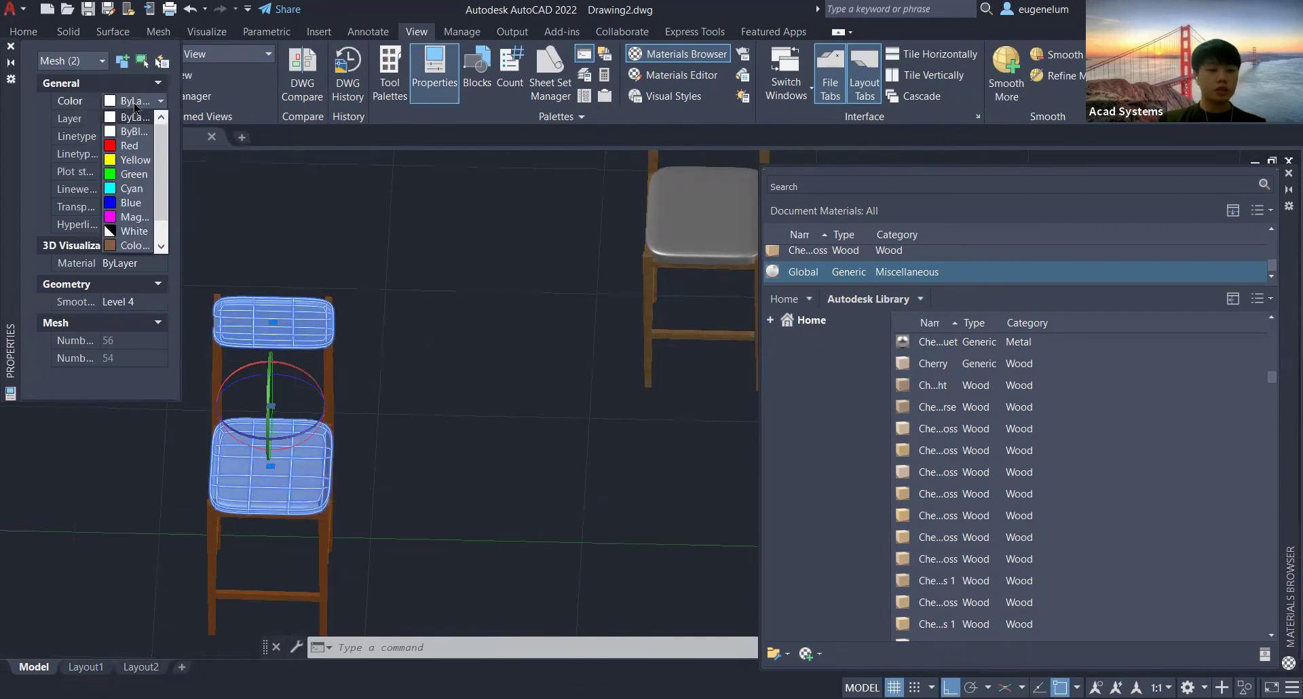
drag(163, 203, 167, 224)
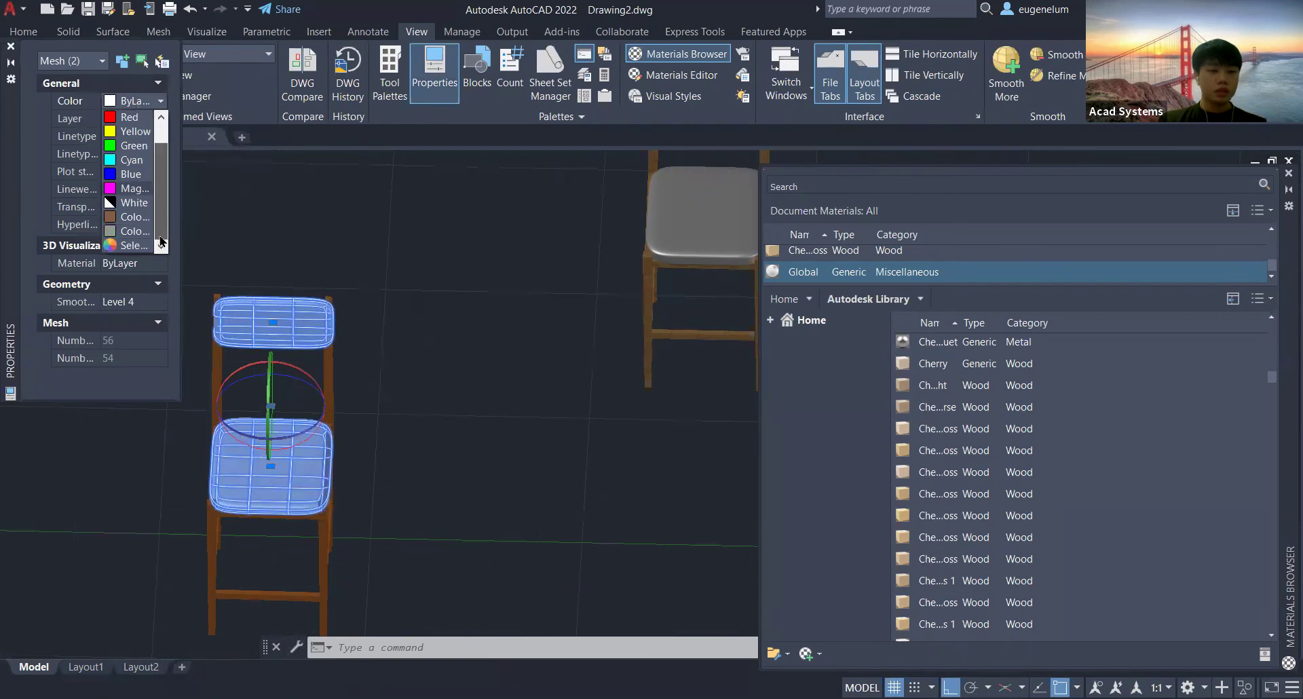
click(134, 245)
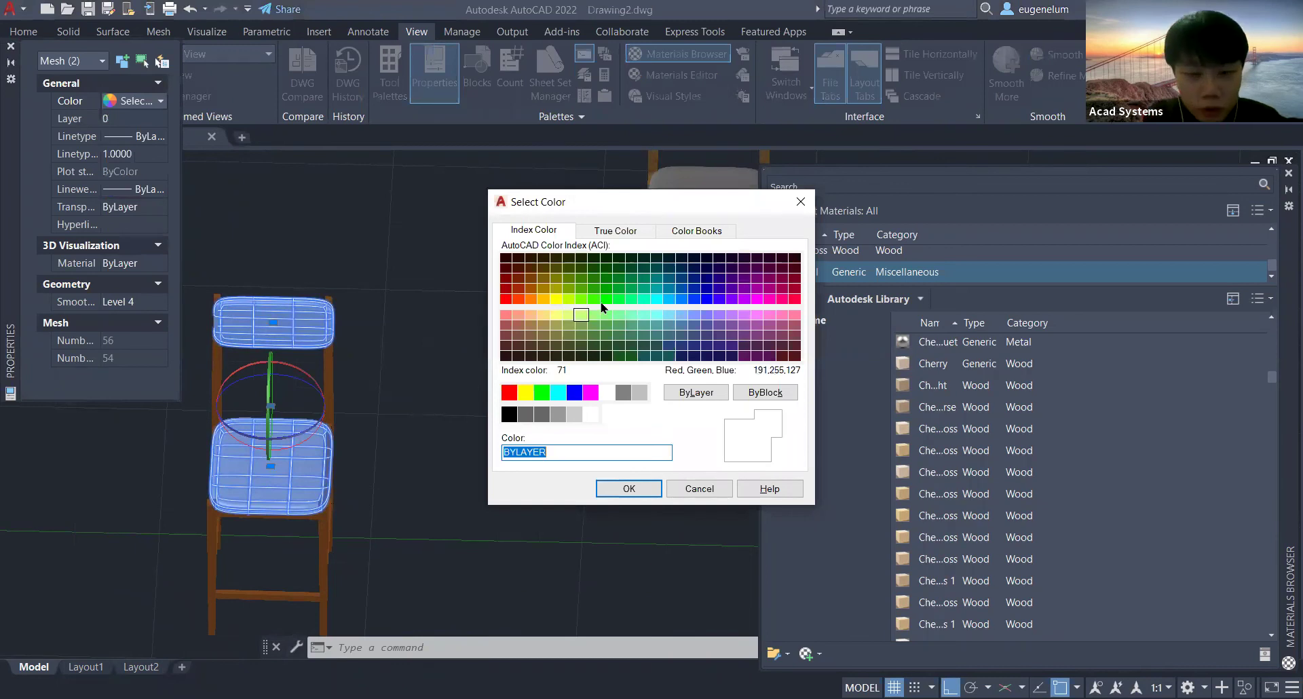
click(558, 414)
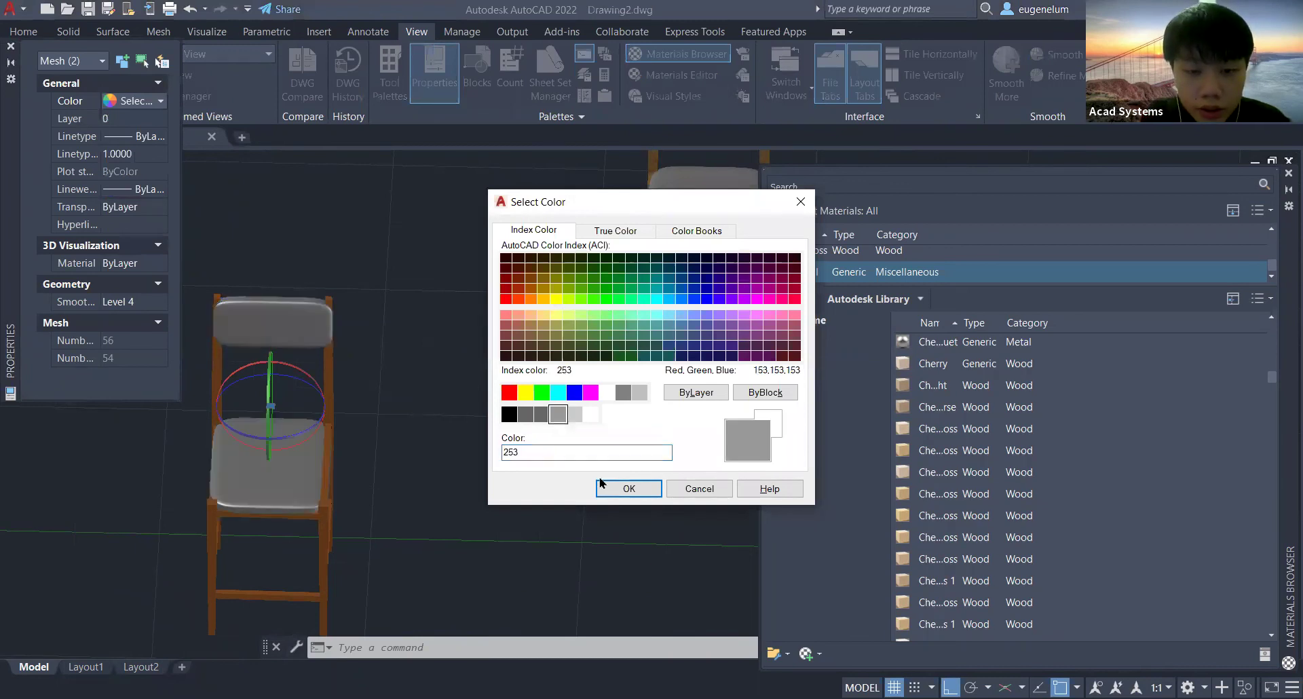
key(Return)
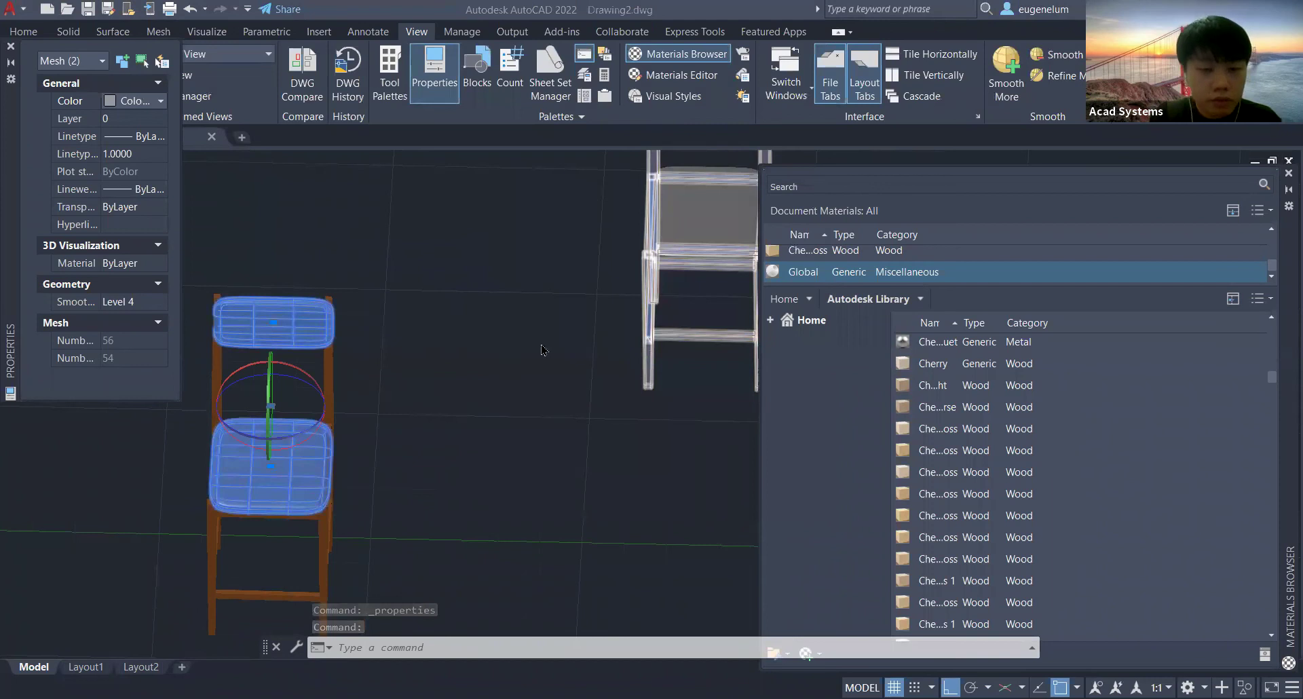
Bring both chairs fully into view with nothing selected and close the Materials Browser.
scroll(541, 350, down, 3)
key(Escape)
shift+drag(416, 374, 460, 337)
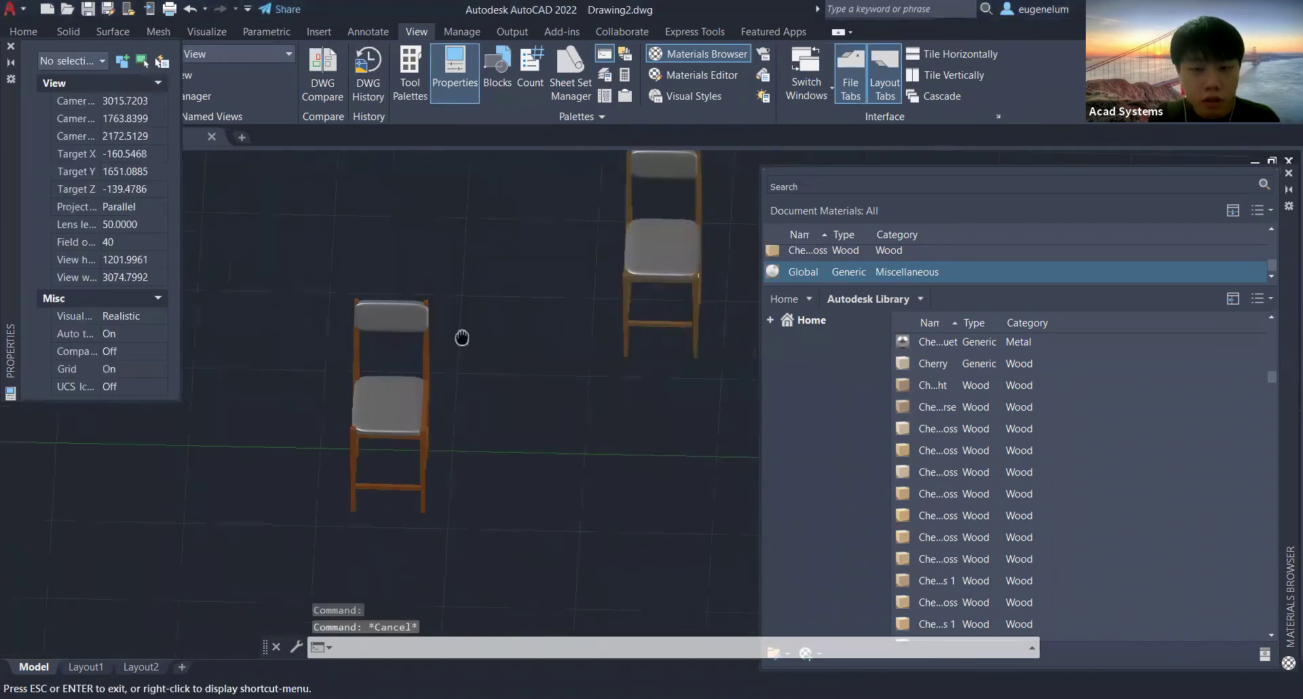
shift+middle_drag(460, 337, 466, 327)
shift+middle_drag(454, 380, 523, 419)
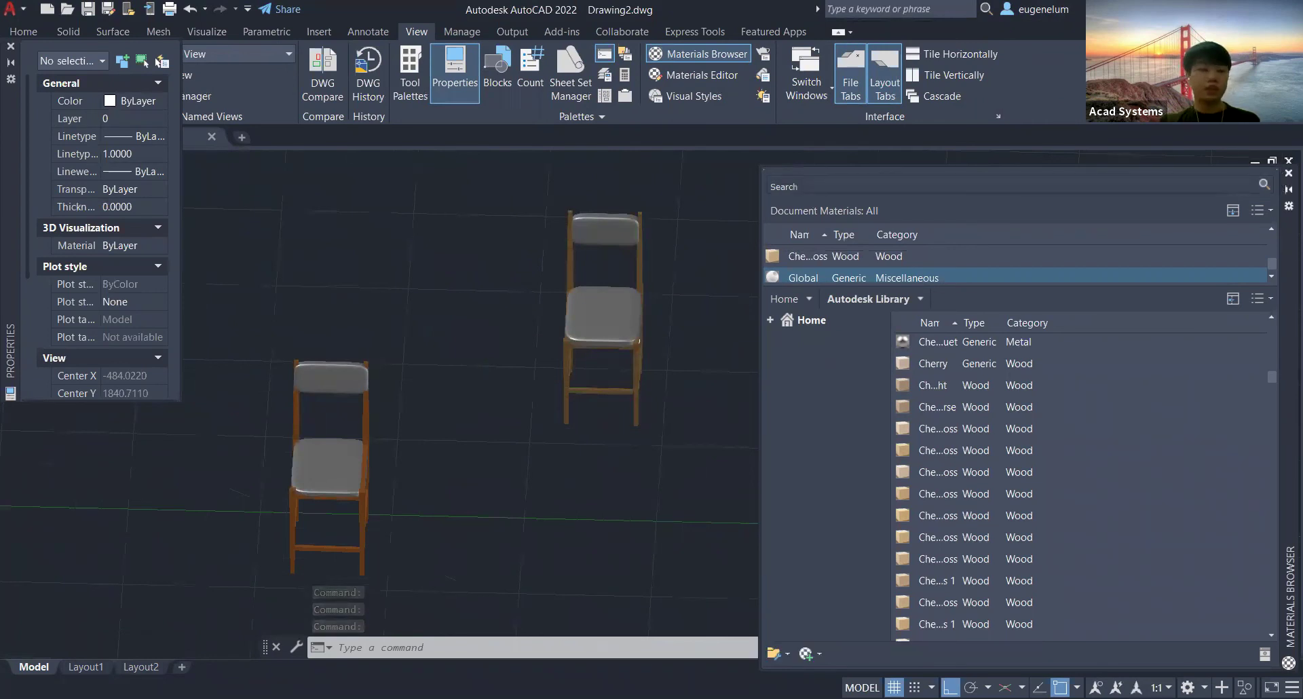
click(1288, 173)
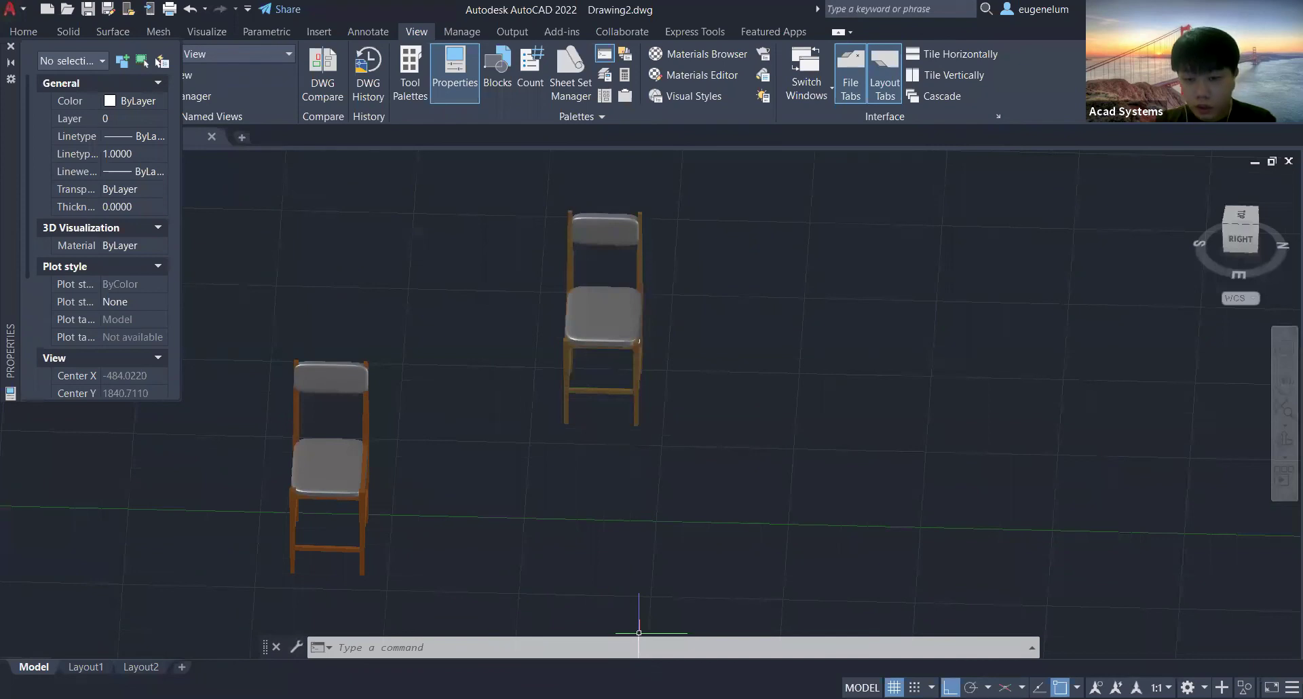
Switch to the web browser and examine the Acad Systems homepage and its HelpDesk options.
key(alt+Tab)
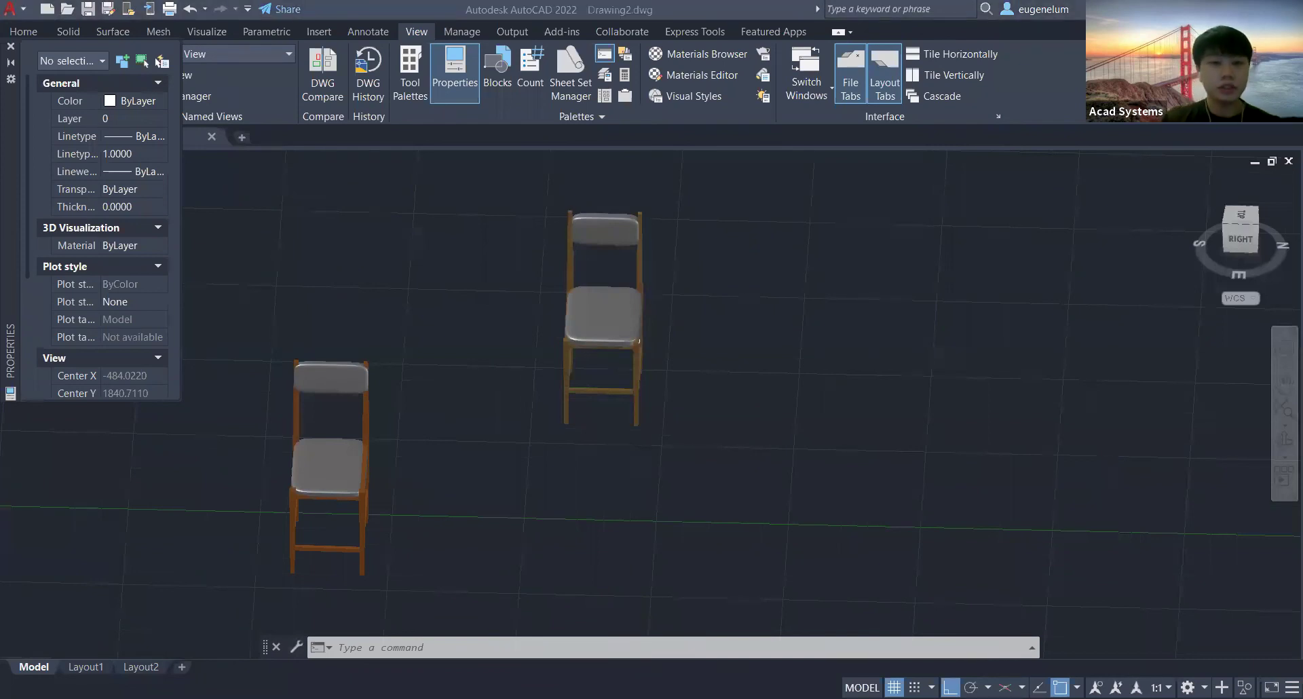
key(alt+Tab)
mouse_move(352, 197)
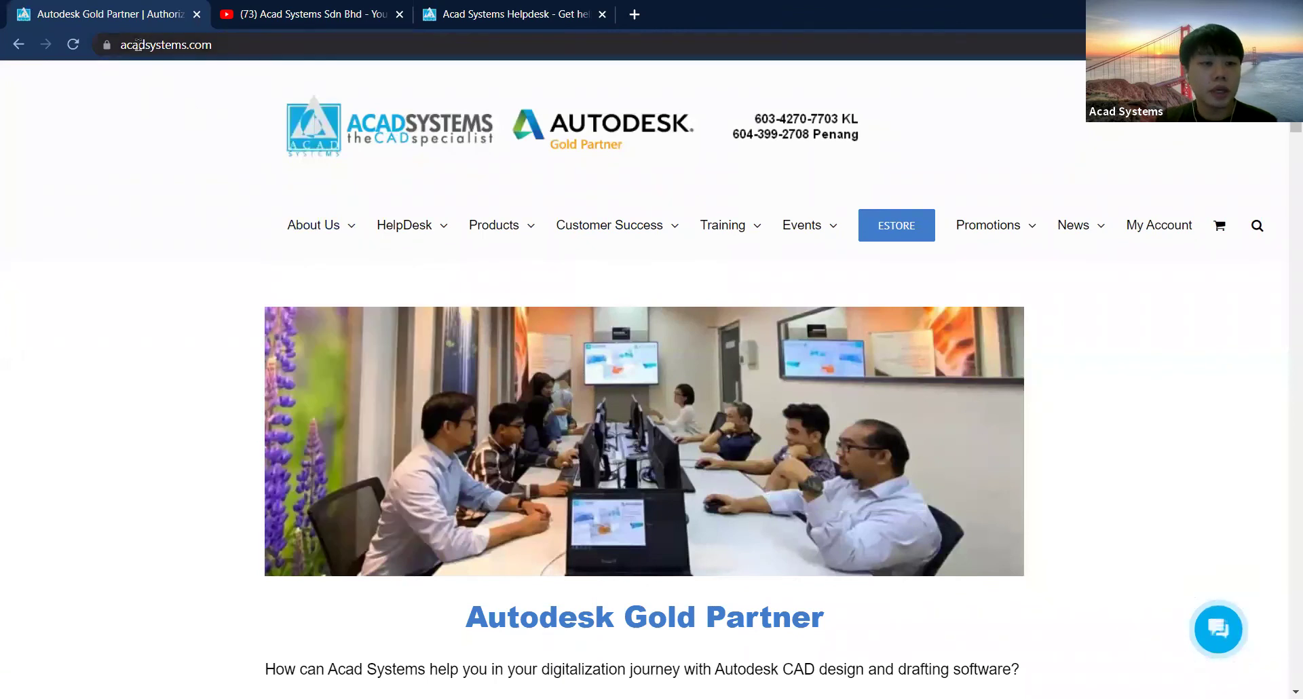
click(224, 51)
double_click(226, 52)
click(228, 53)
click(136, 282)
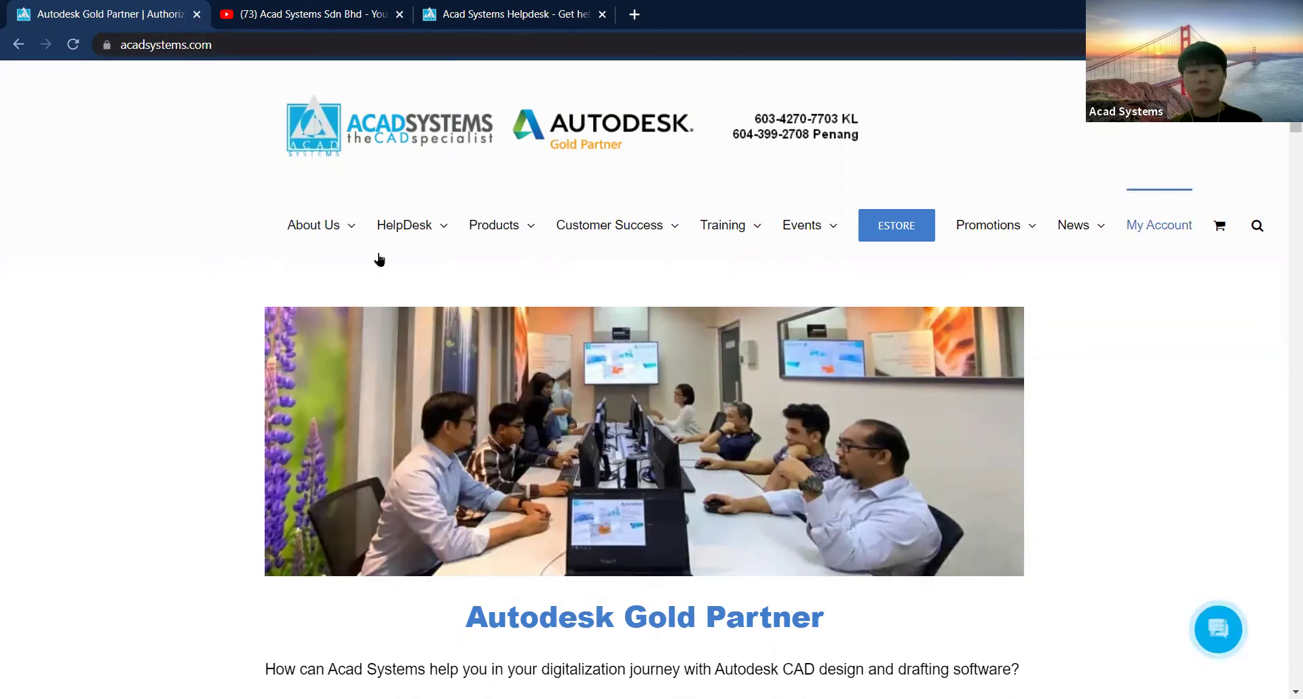
mouse_move(421, 259)
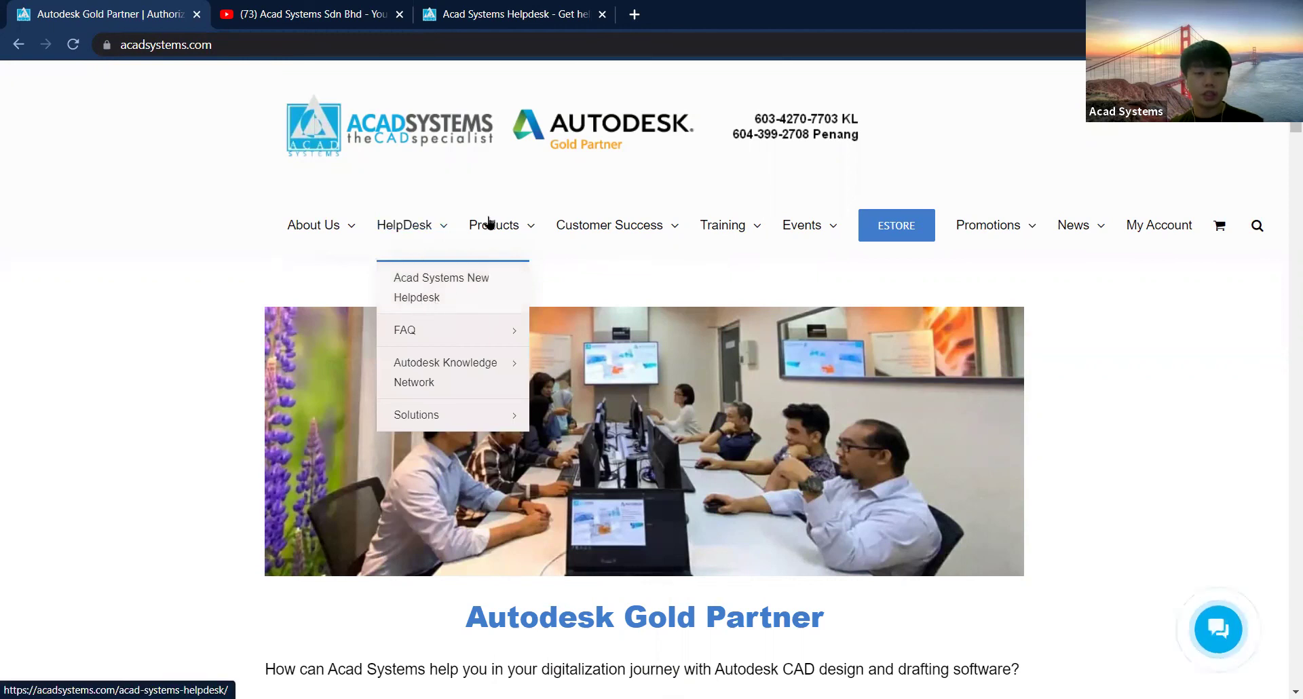
Open the Acad Systems Helpdesk page and examine its support links and new ticket form.
click(510, 15)
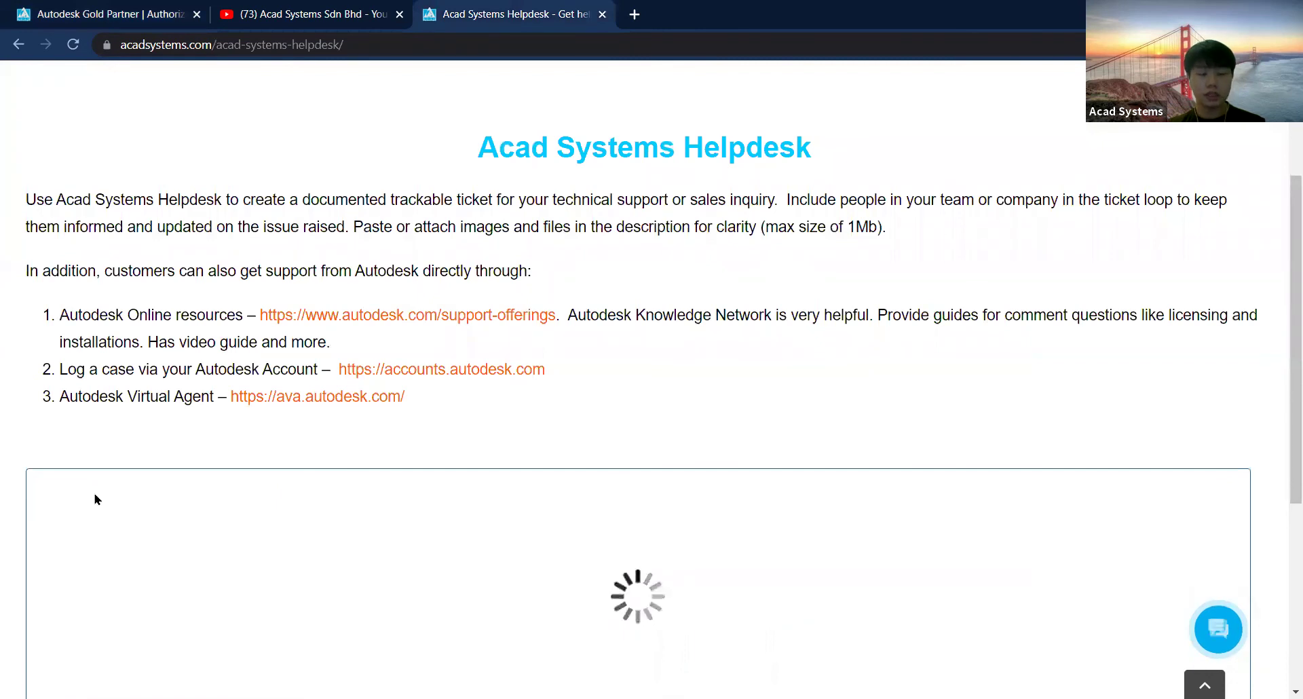
scroll(311, 435, down, 5)
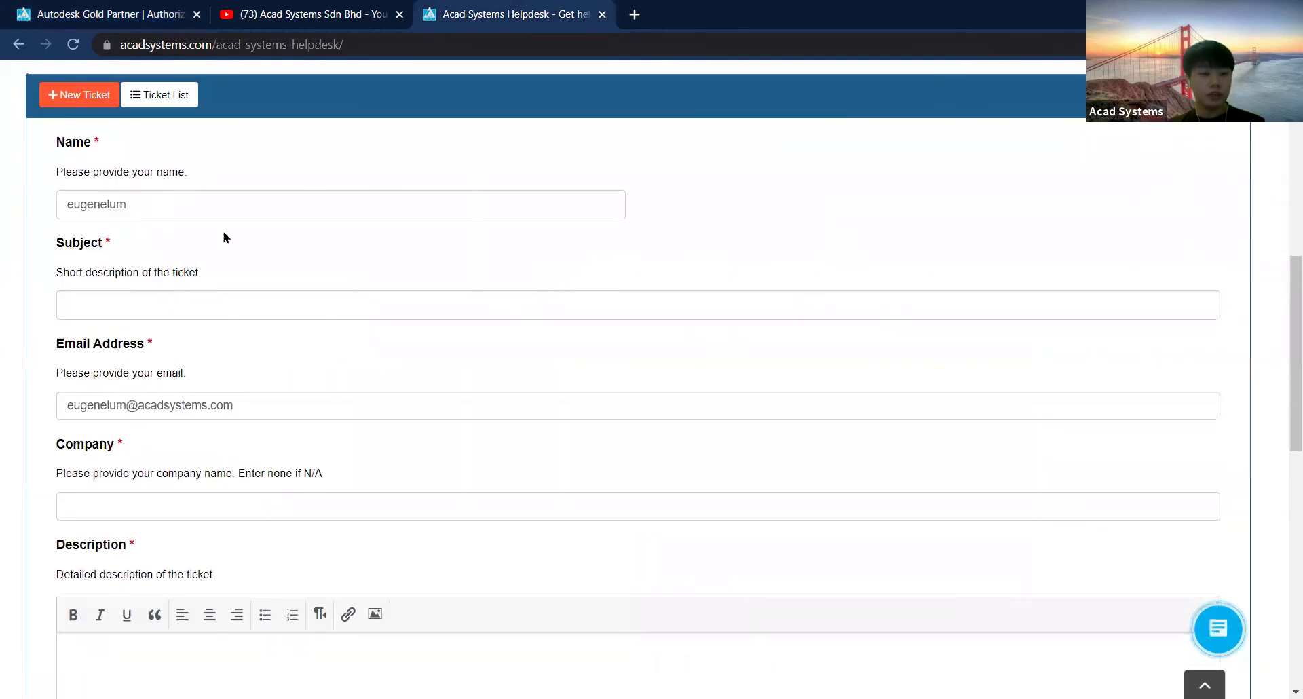
scroll(282, 288, down, 5)
scroll(184, 366, up, 10)
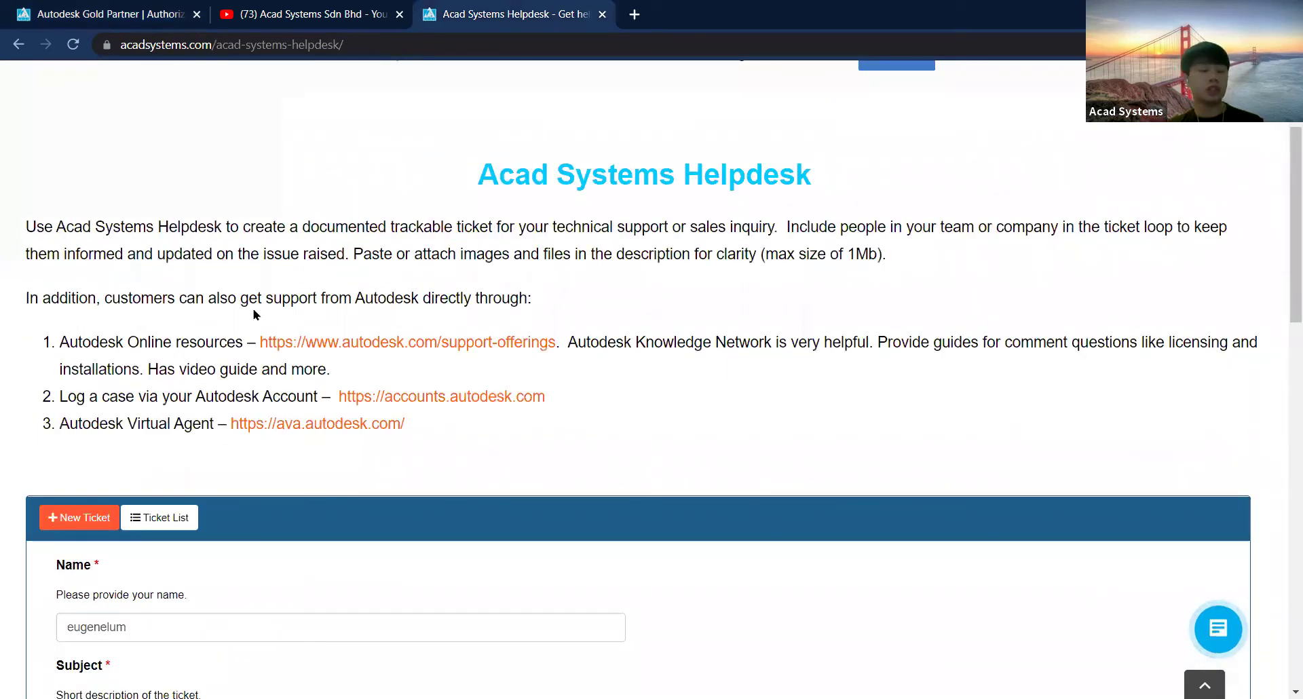
Return to the Acad Systems homepage and examine the Products list and the Latest Autodesk Promotions & News section.
click(143, 9)
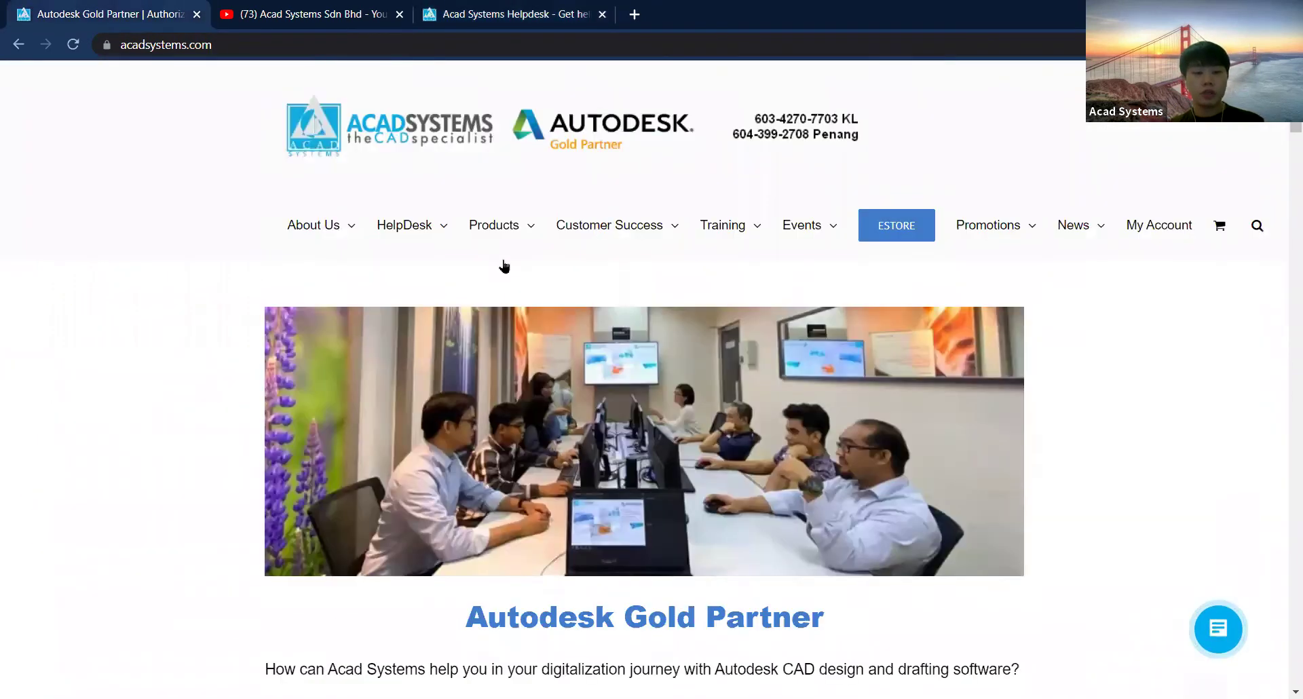
mouse_move(527, 232)
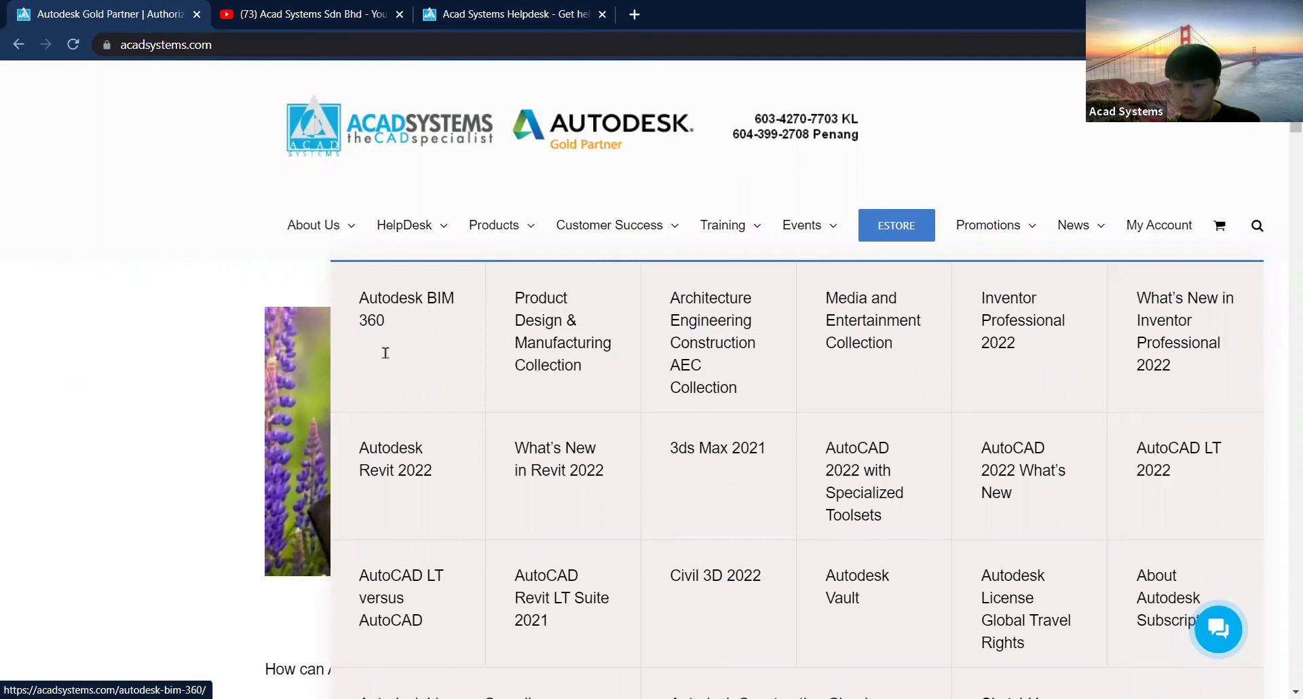
scroll(640, 417, down, 3)
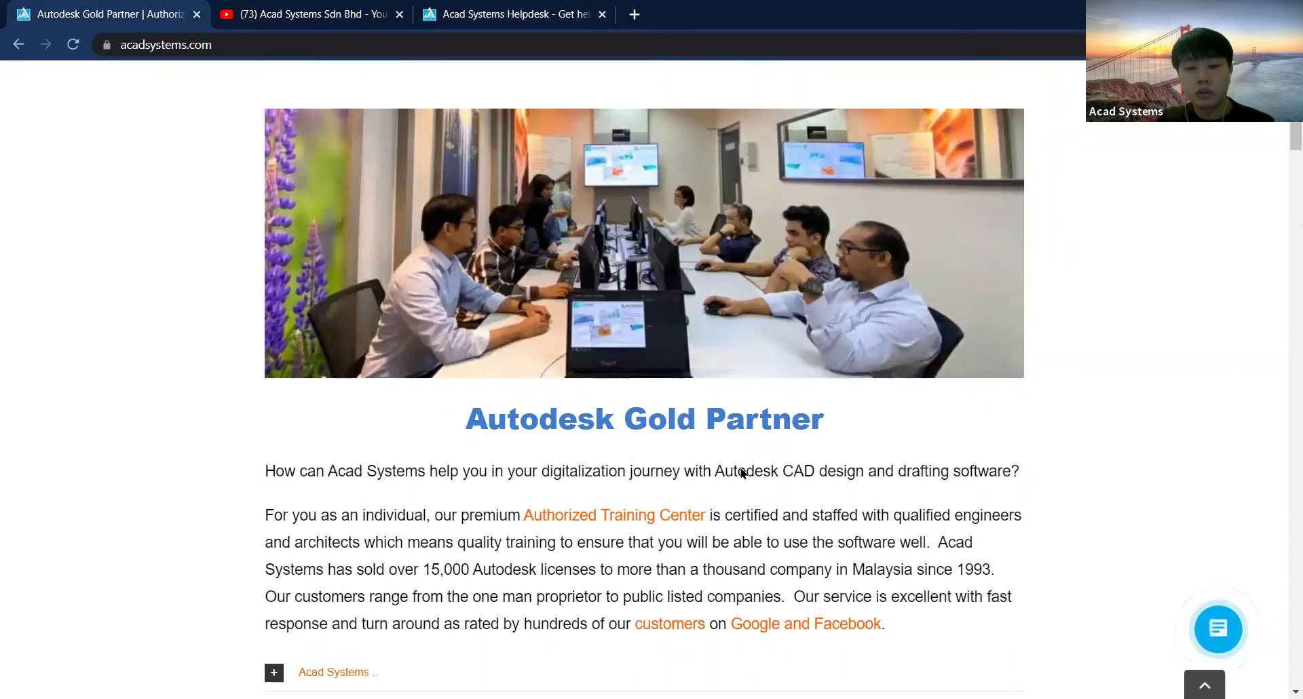
scroll(481, 321, down, 8)
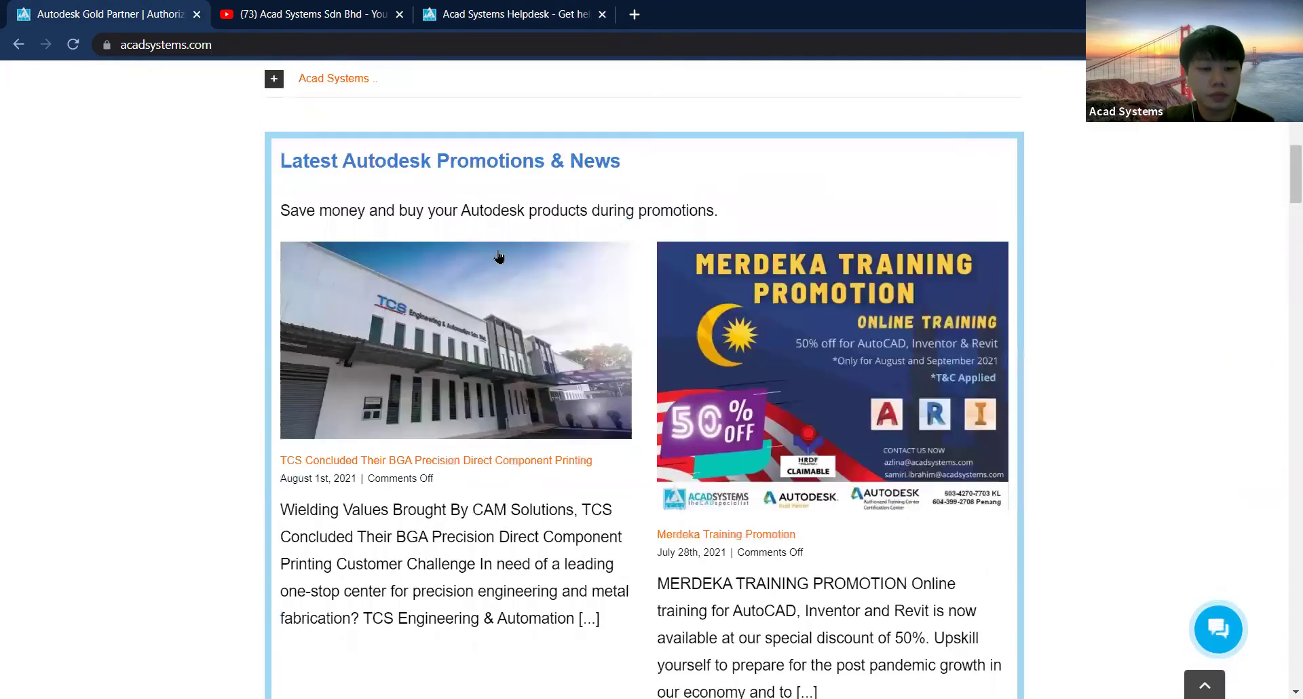
scroll(501, 233, up, 3)
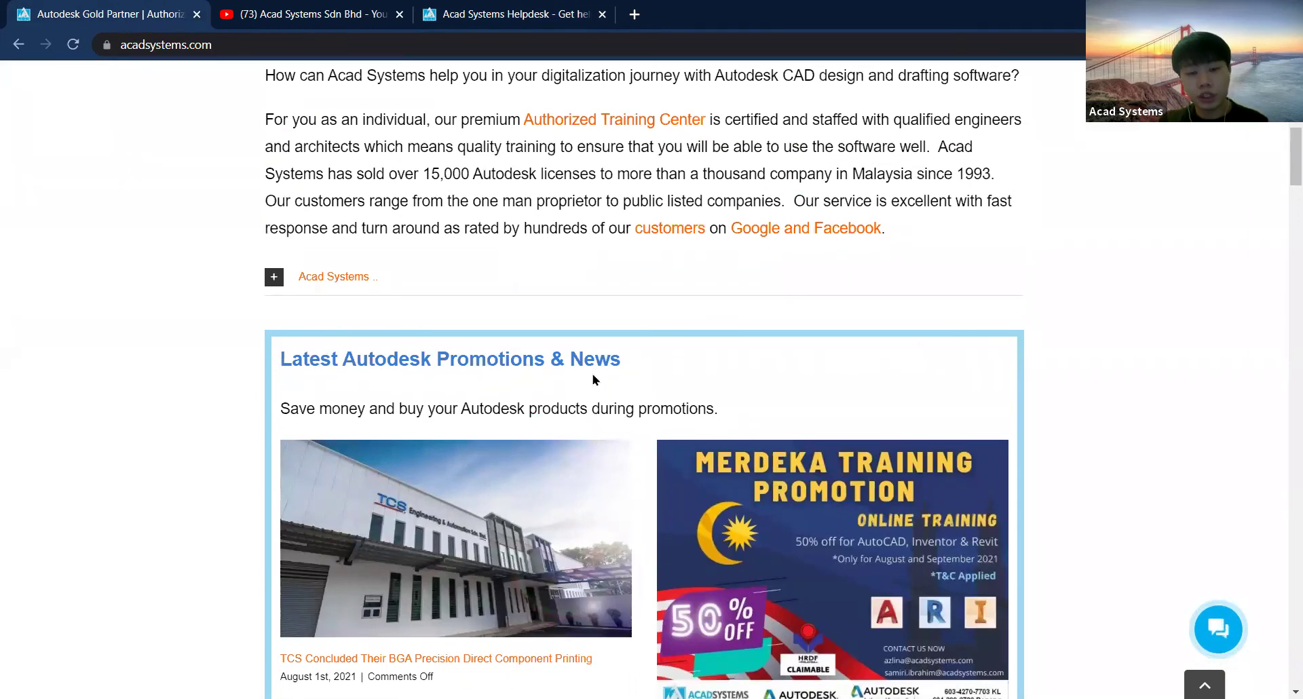
scroll(570, 210, down, 6)
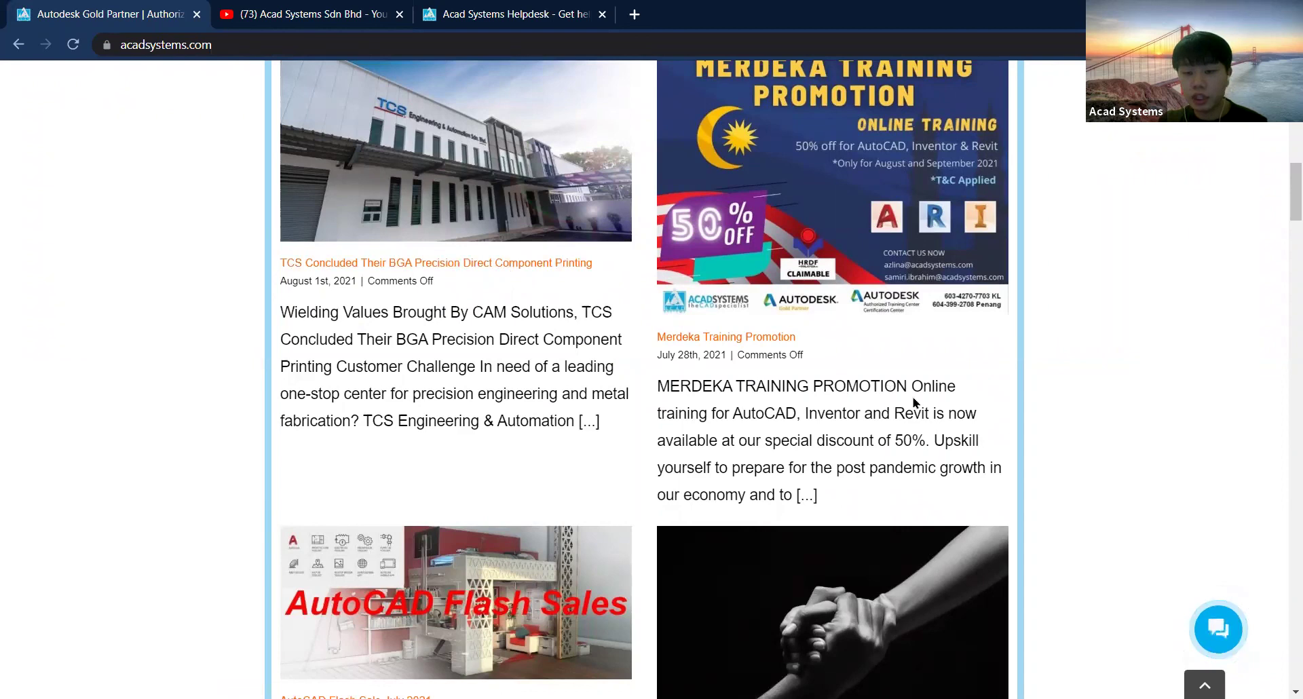
scroll(750, 409, up, 3)
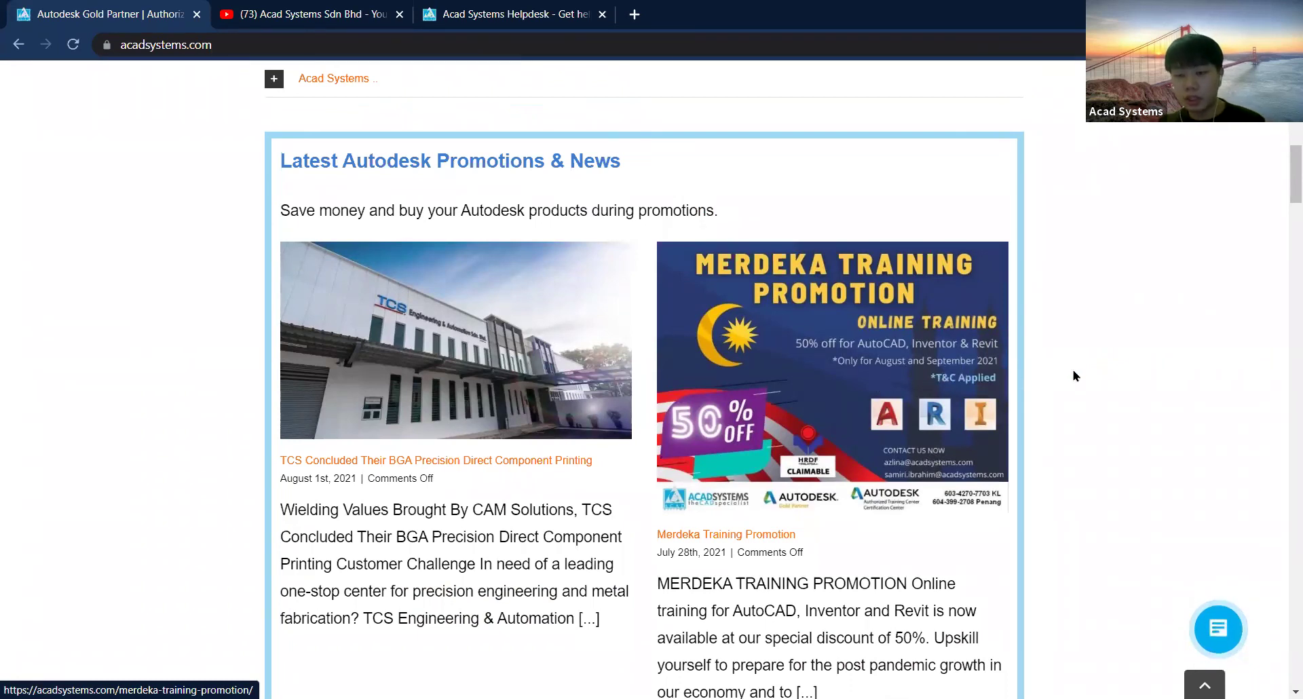
scroll(1010, 369, down, 3)
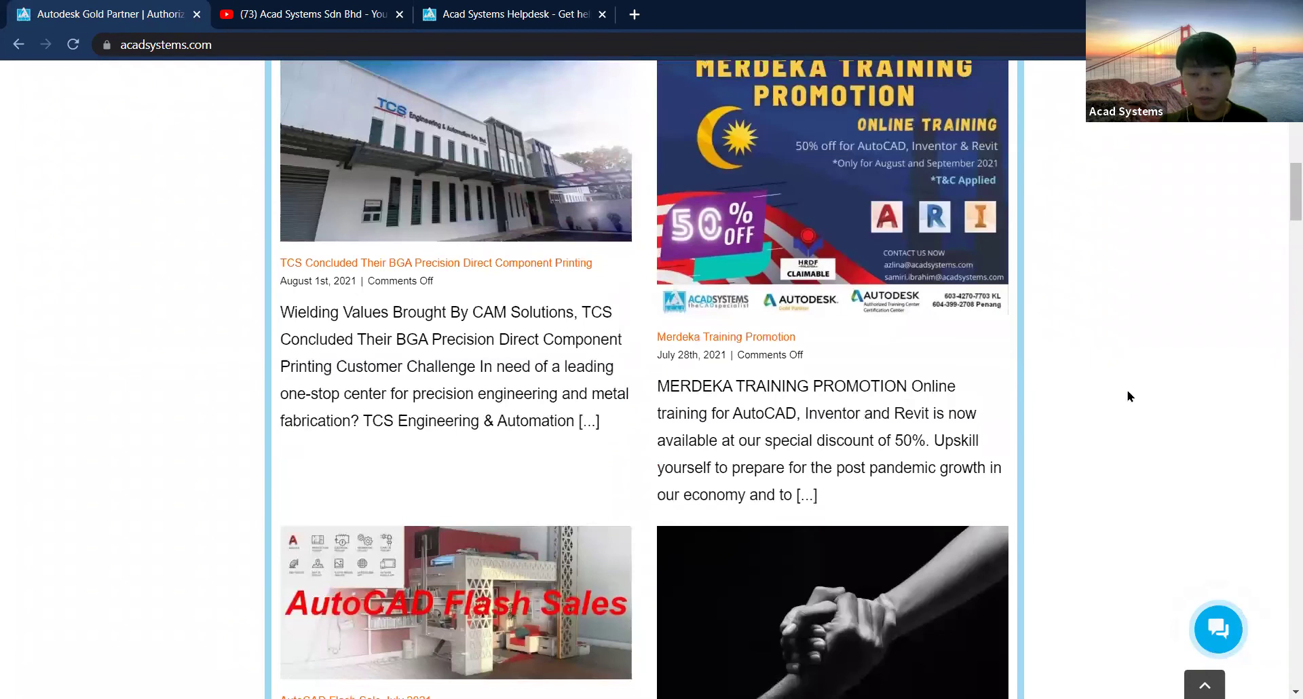
Examine the homepage's Autodesk Events and Products sections and the latest online lessons, workshops and webinars.
scroll(1127, 395, down, 3)
scroll(1110, 405, down, 3)
scroll(1085, 364, down, 3)
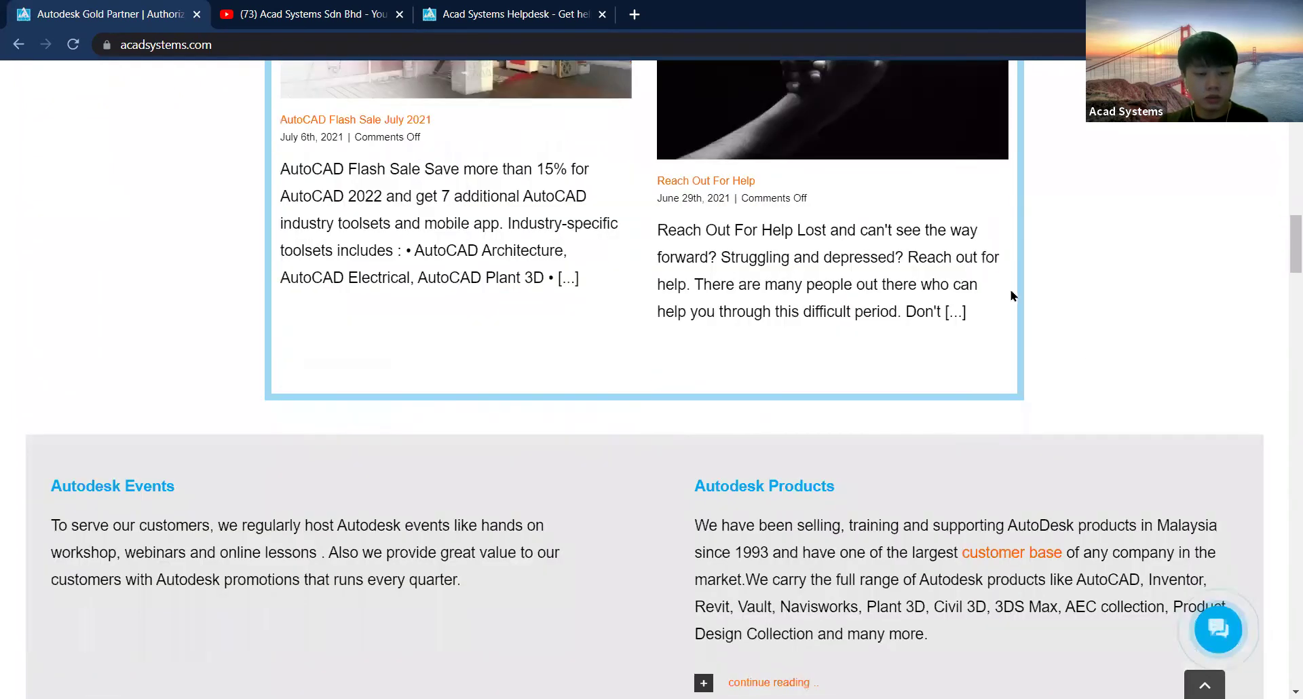
scroll(738, 285, down, 3)
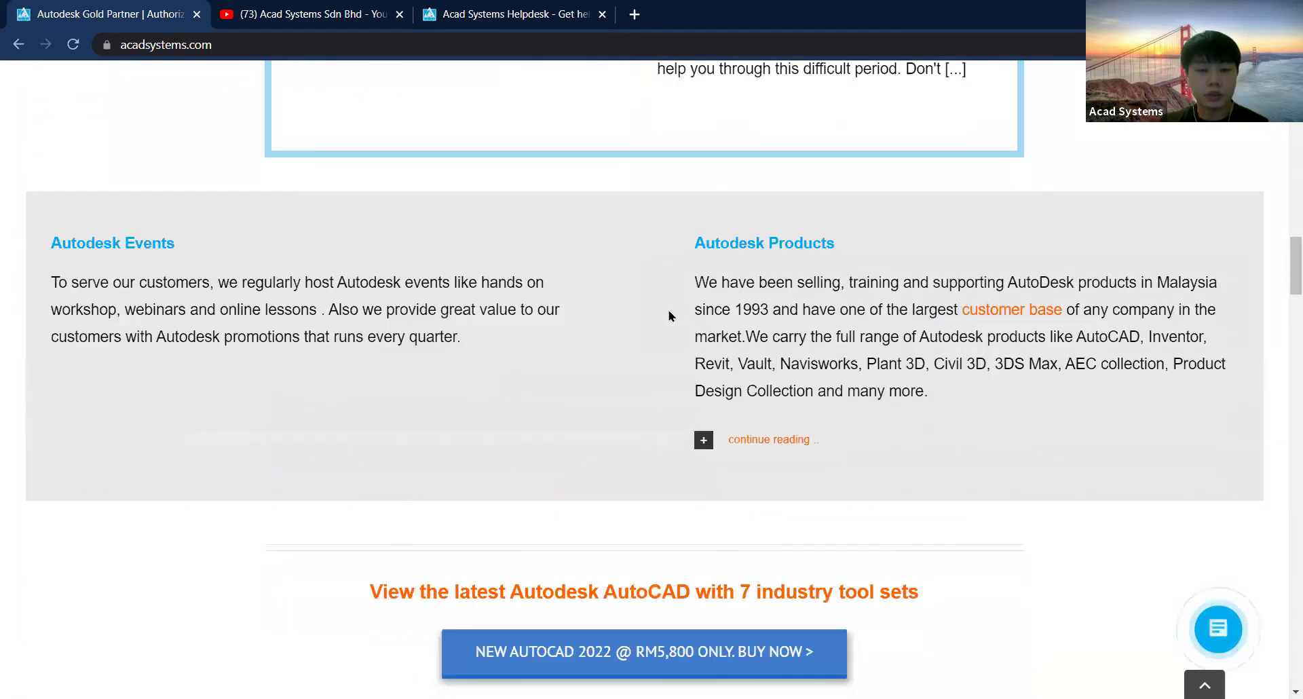
scroll(668, 316, down, 10)
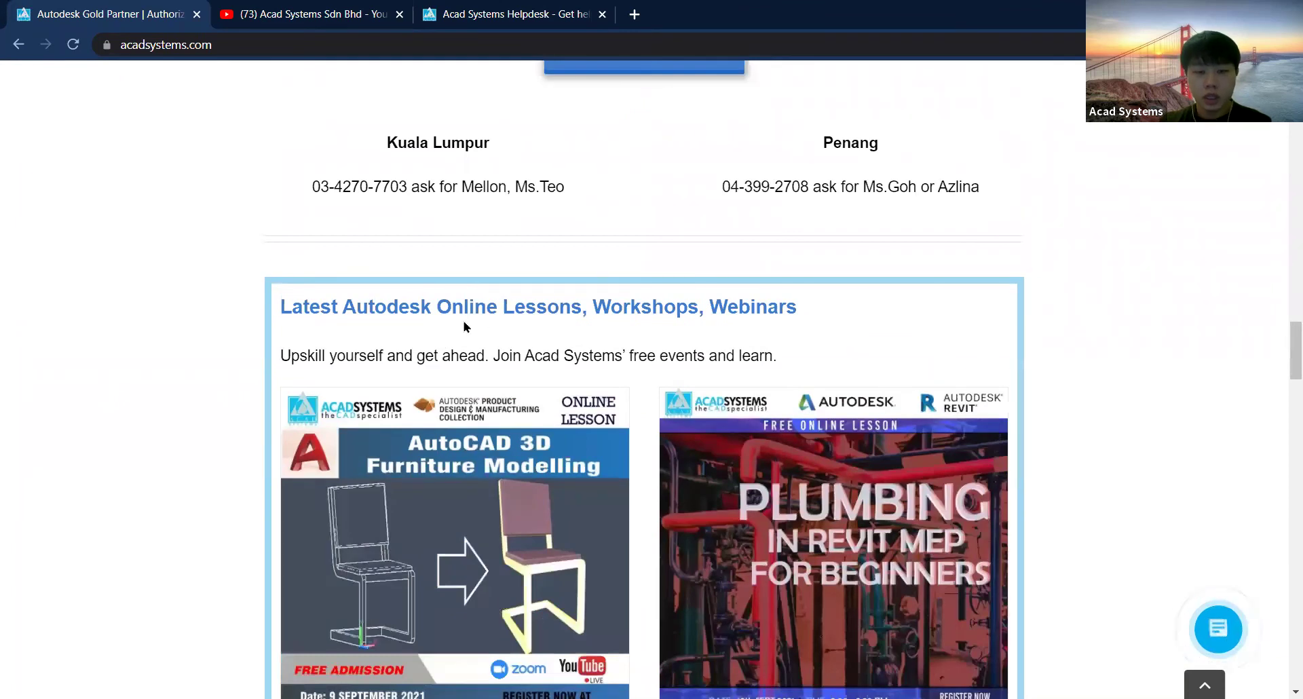
scroll(747, 332, down, 3)
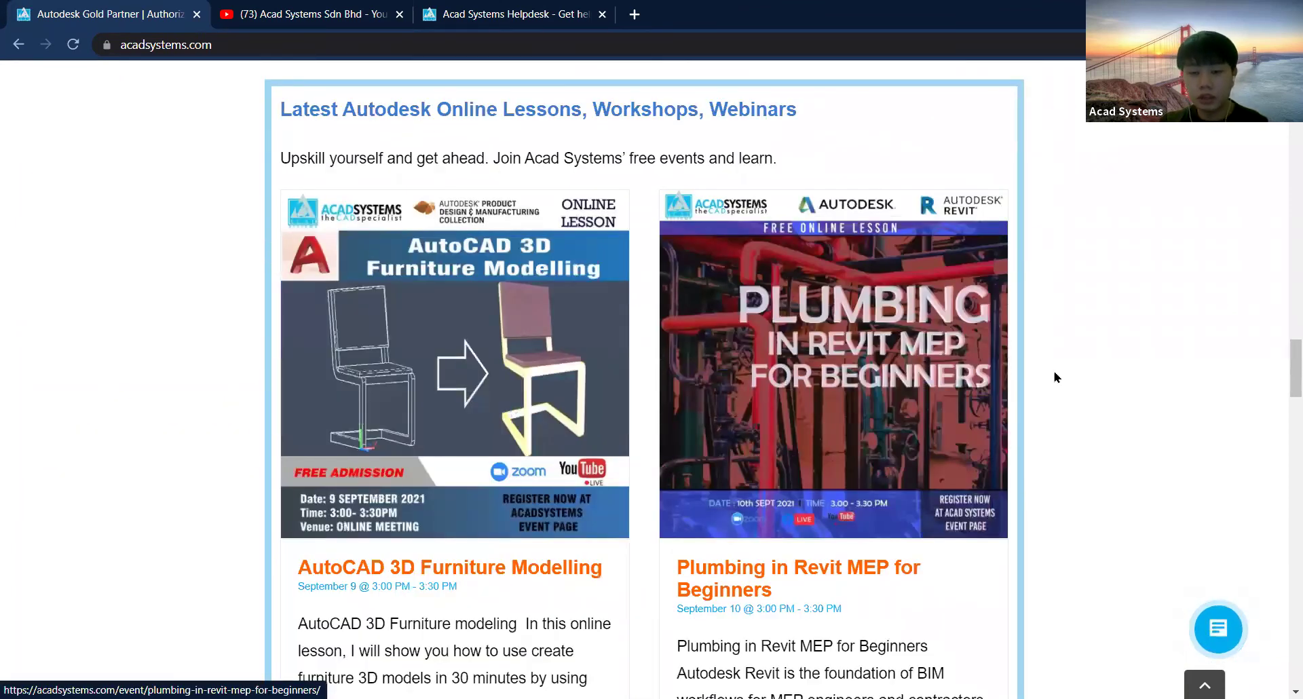
scroll(1056, 377, down, 3)
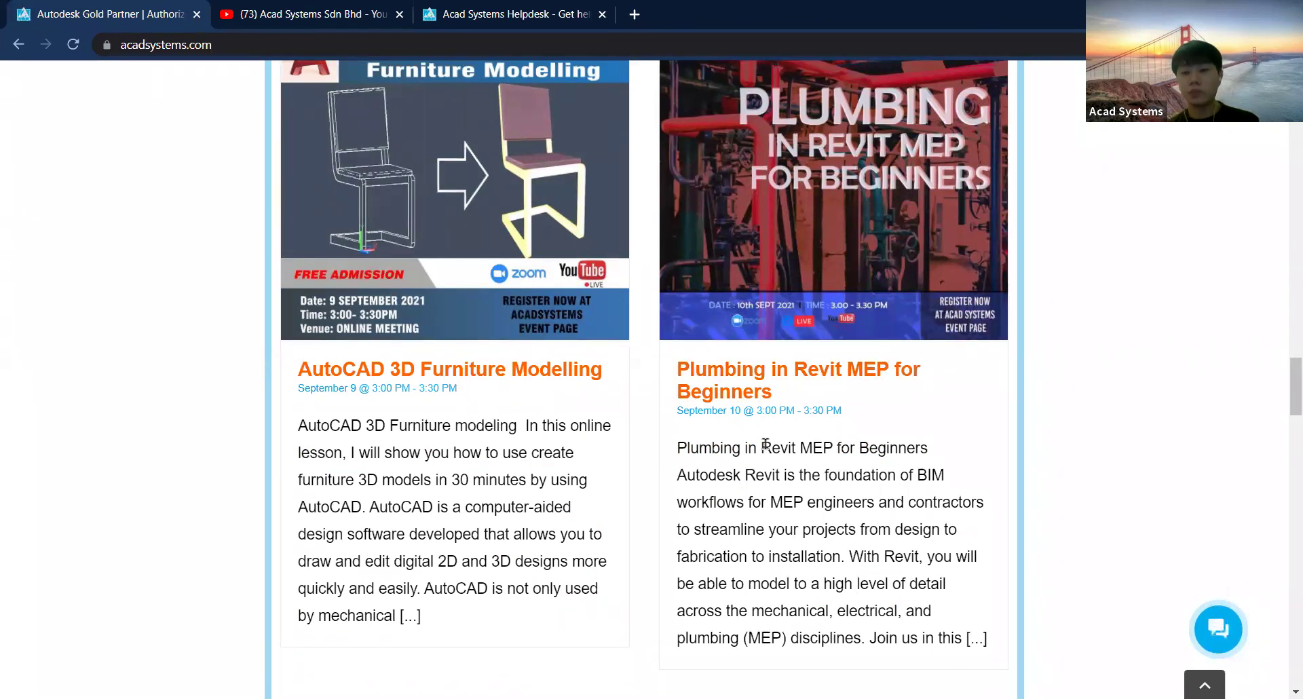
Open the Plumbing in Revit MEP for Beginners event in a new tab and examine its details and RSVP section.
scroll(720, 401, down, 3)
scroll(760, 342, up, 3)
right_click(787, 373)
click(825, 381)
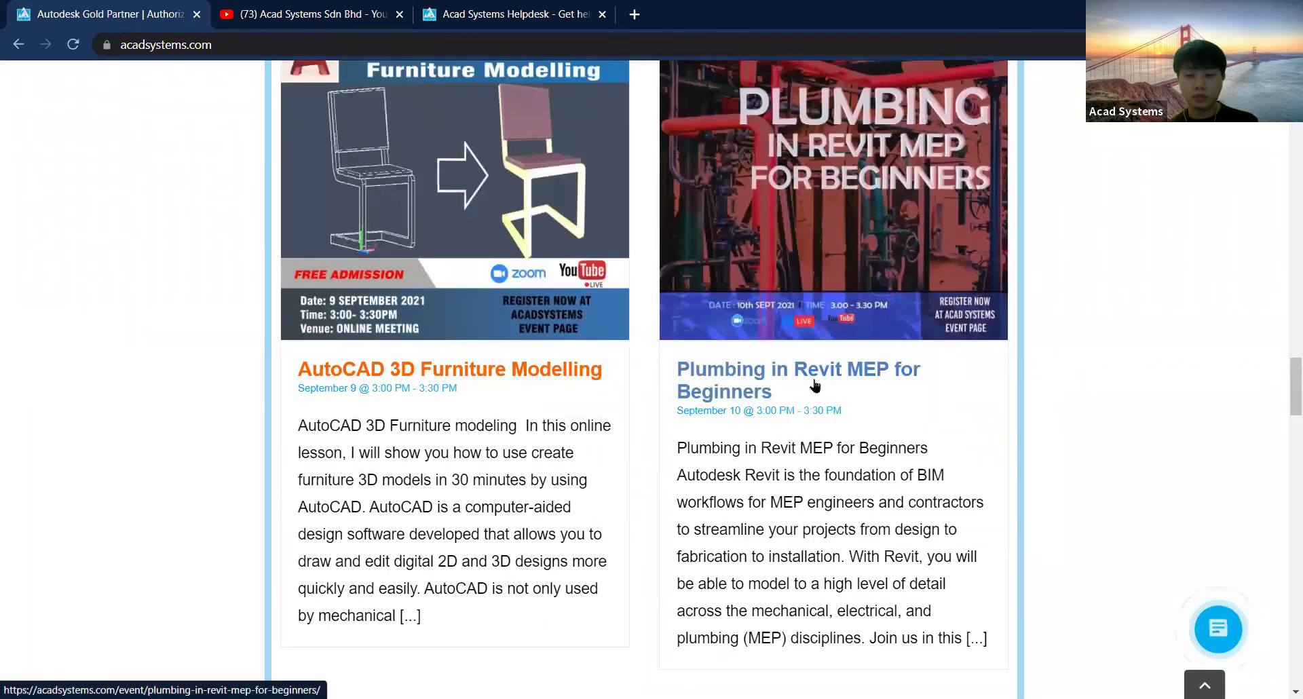
click(293, 12)
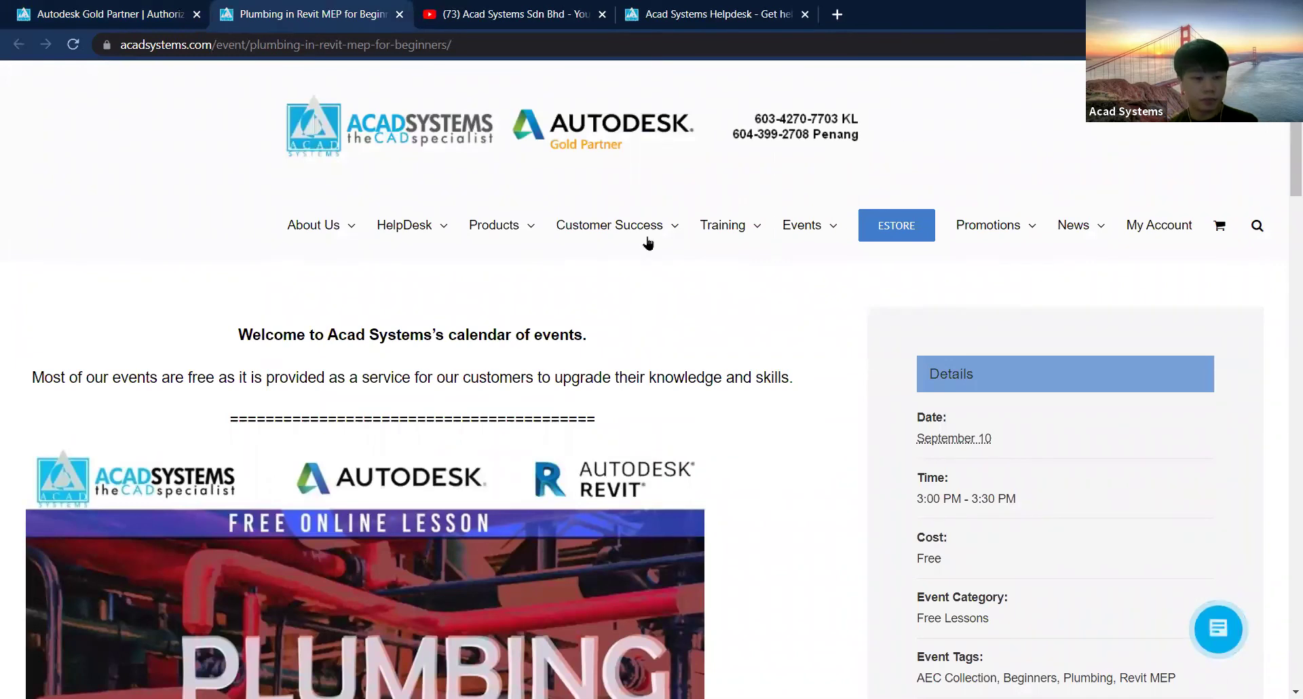
scroll(246, 217, down, 3)
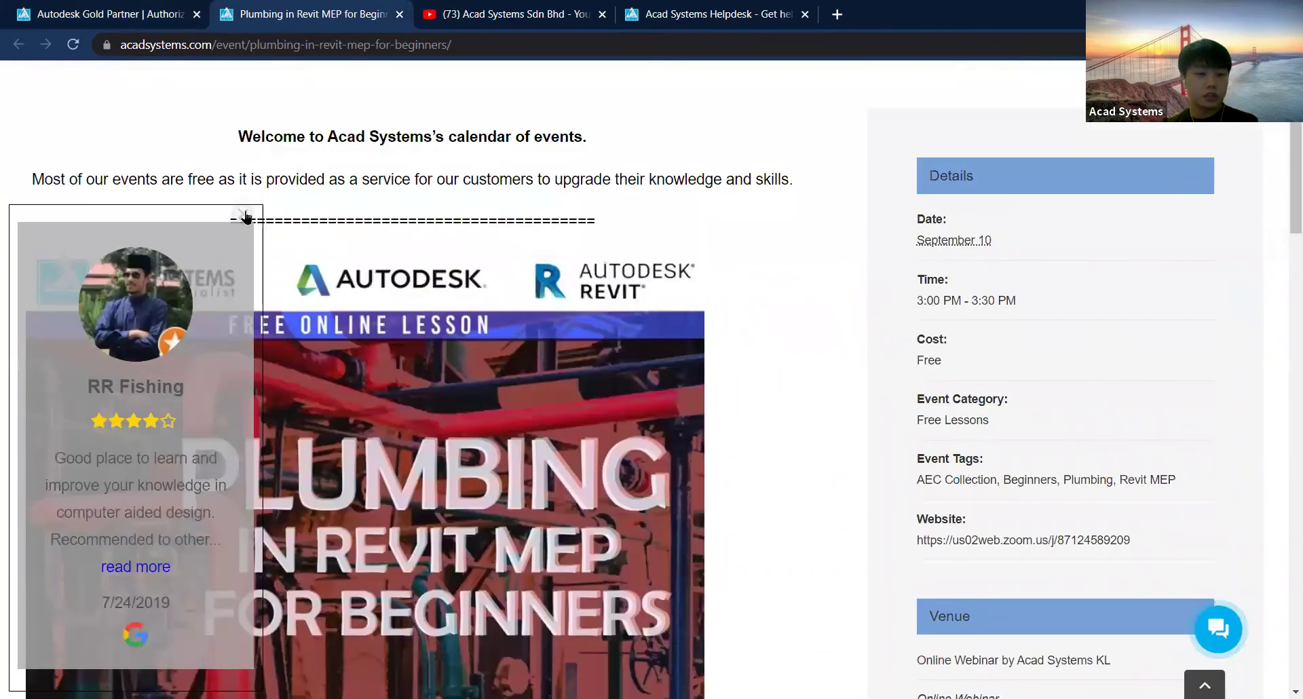
scroll(420, 519, down, 9)
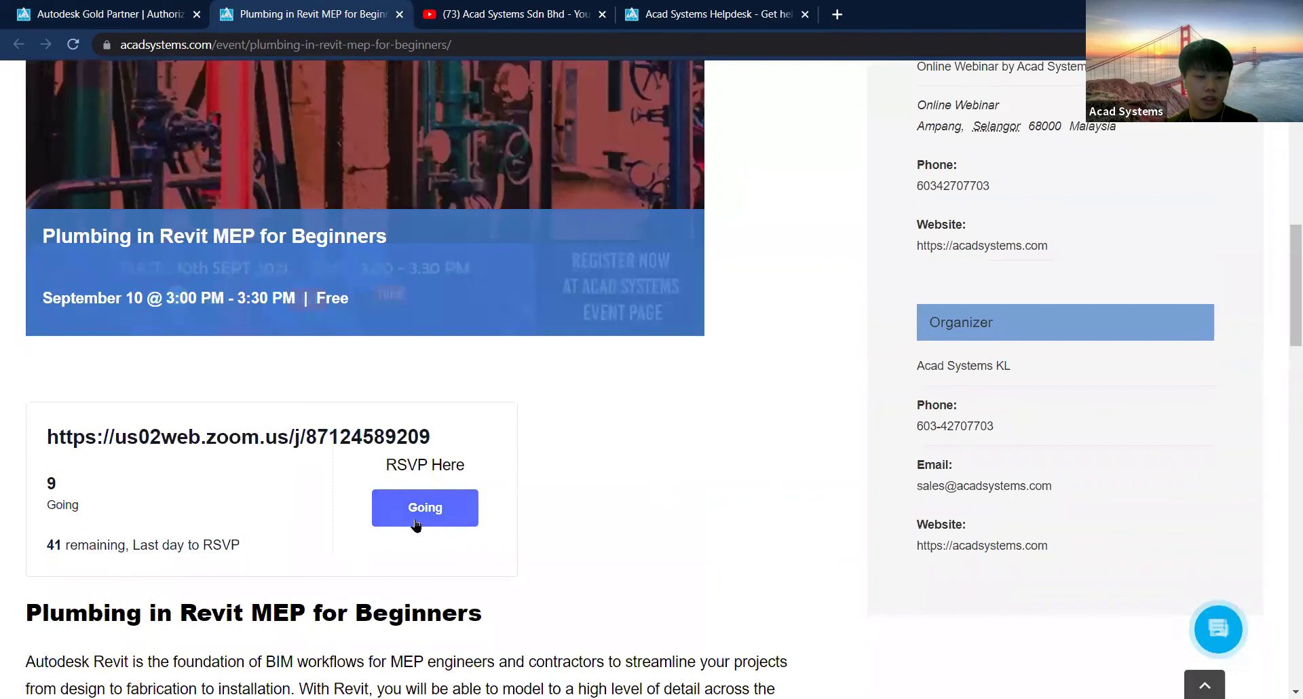
Return to the homepage and examine the calendar of events, customer testimonials, 2021 online training schedule and footer links.
click(122, 8)
scroll(431, 297, down, 5)
scroll(430, 296, down, 18)
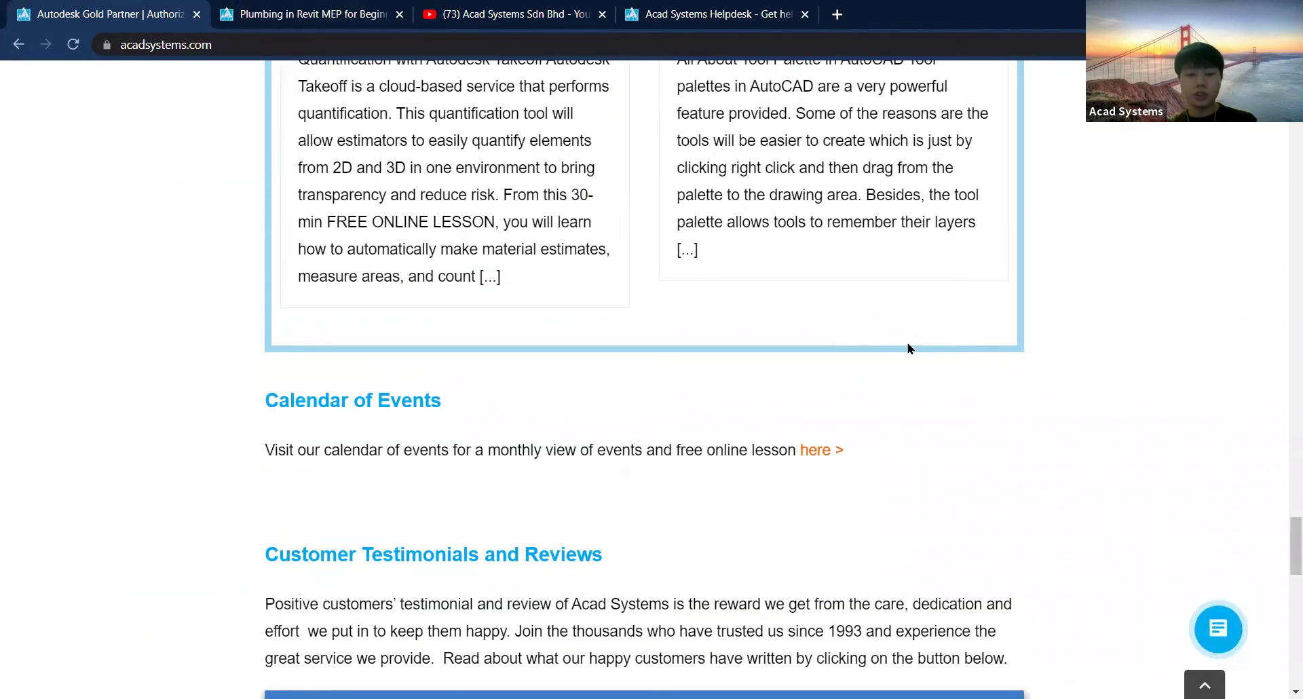
scroll(910, 346, down, 8)
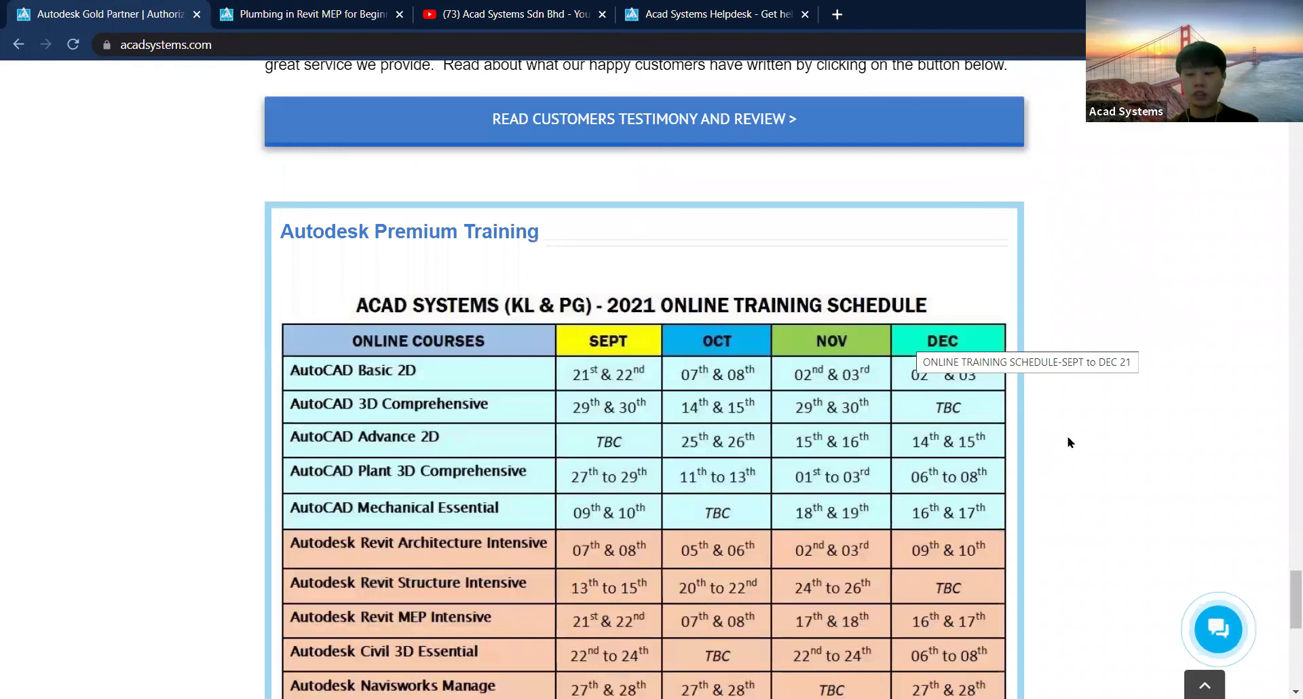
scroll(1069, 469, down, 5)
scroll(1067, 468, down, 3)
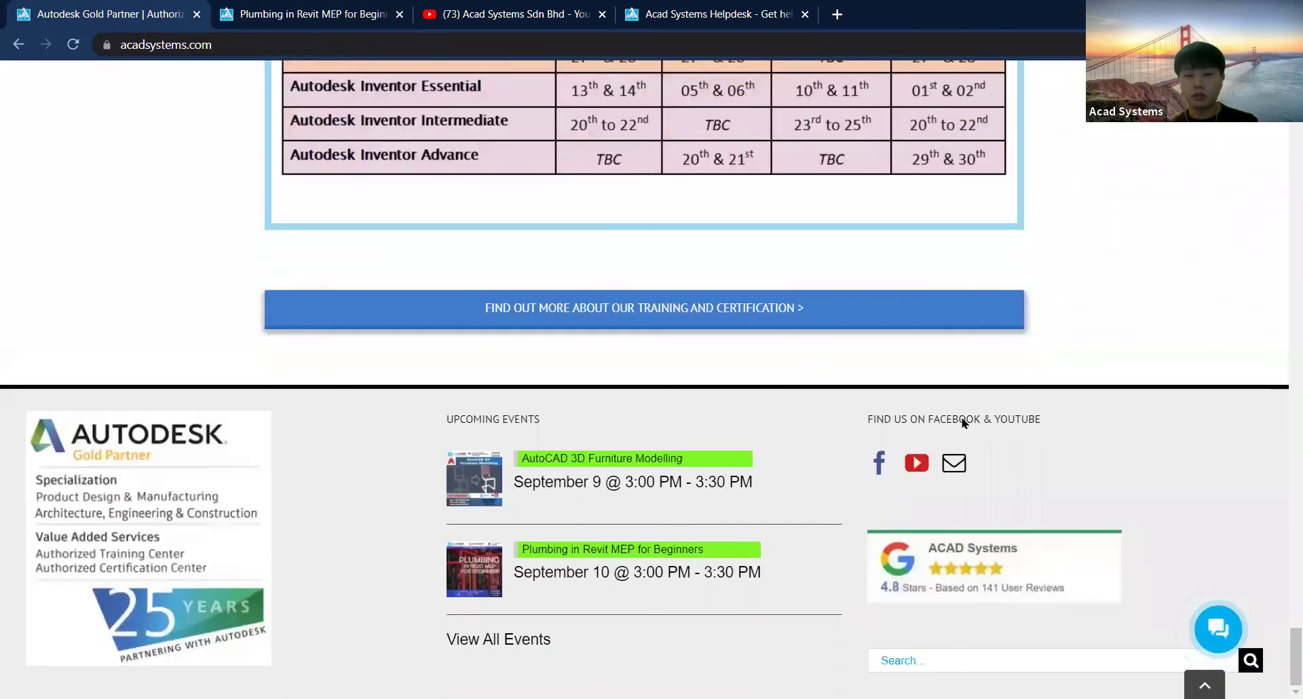
Open Acad Systems' YouTube channel from the homepage footer and examine its uploaded videos.
click(917, 464)
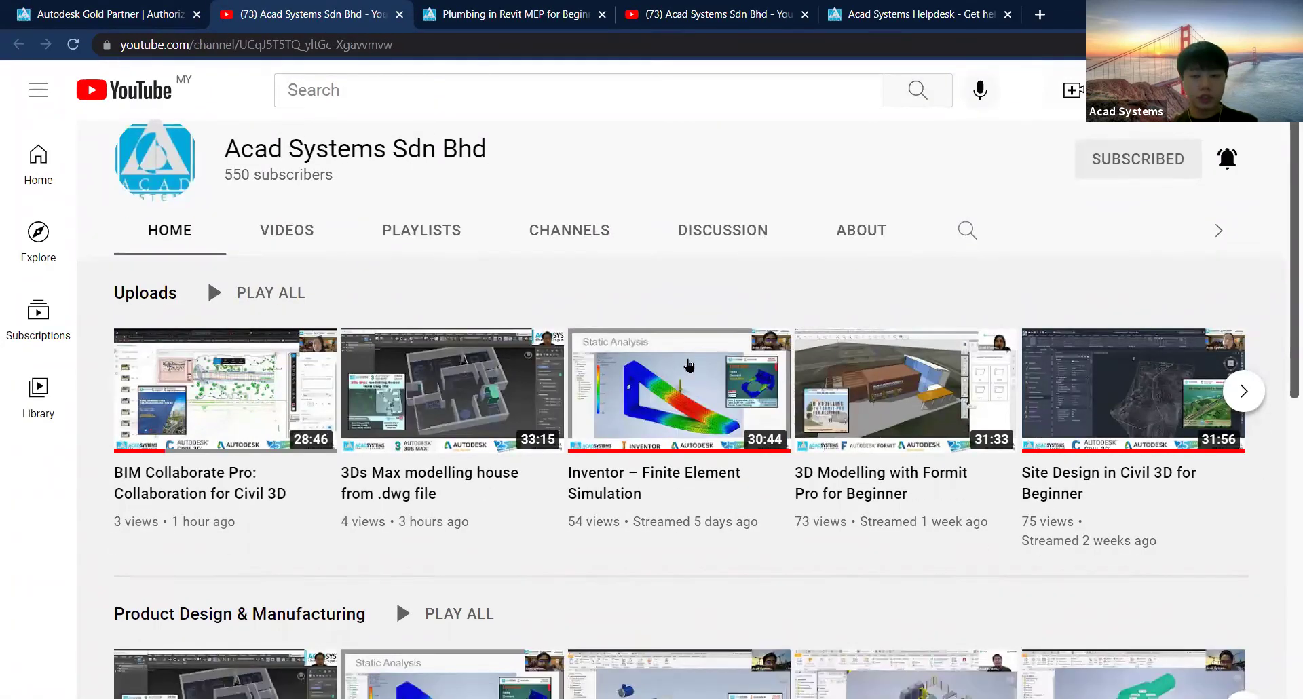
scroll(542, 231, down, 3)
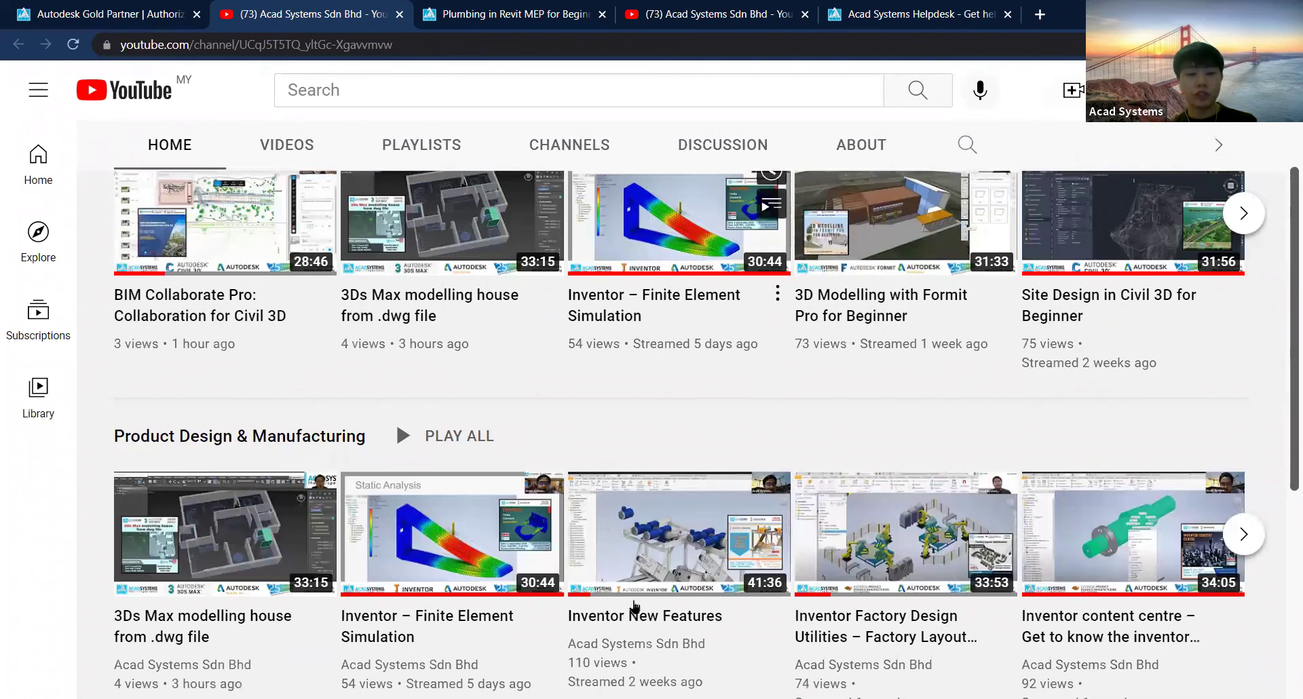
scroll(450, 399, down, 3)
scroll(475, 386, up, 3)
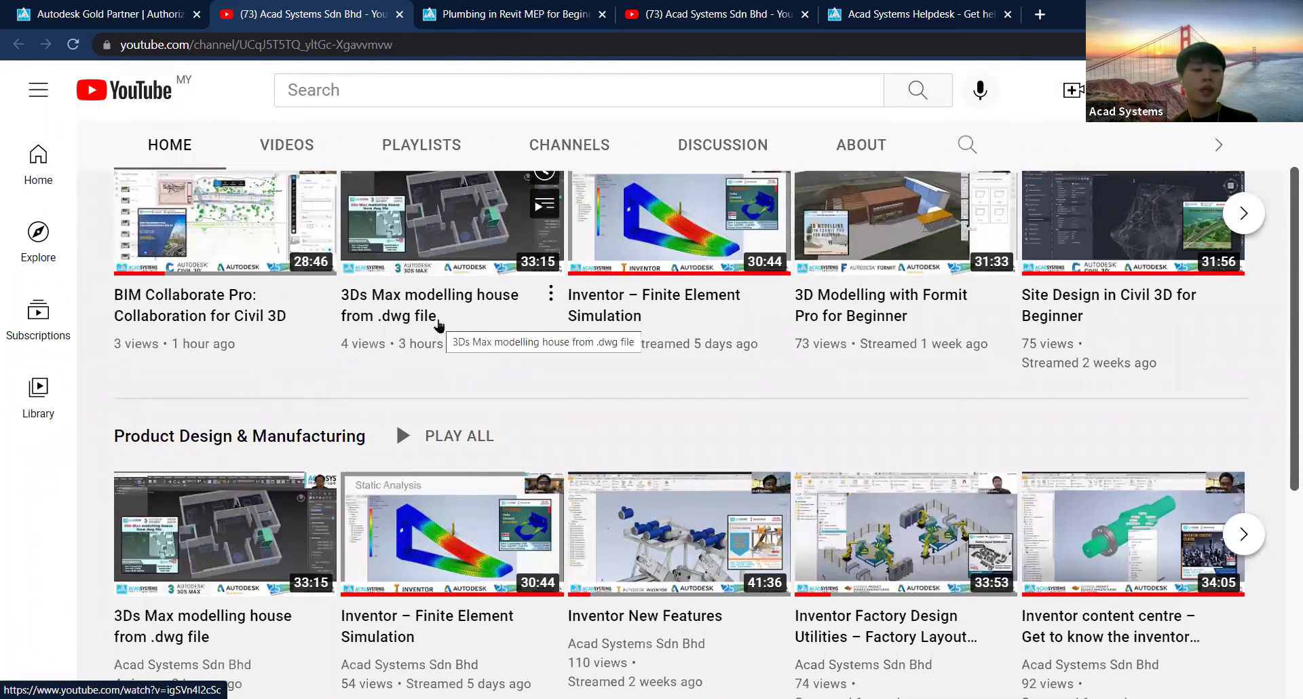
Open the video BIM Collaborate Pro: Collaboration for Civil 3D, examine its comments area and pause playback.
click(273, 316)
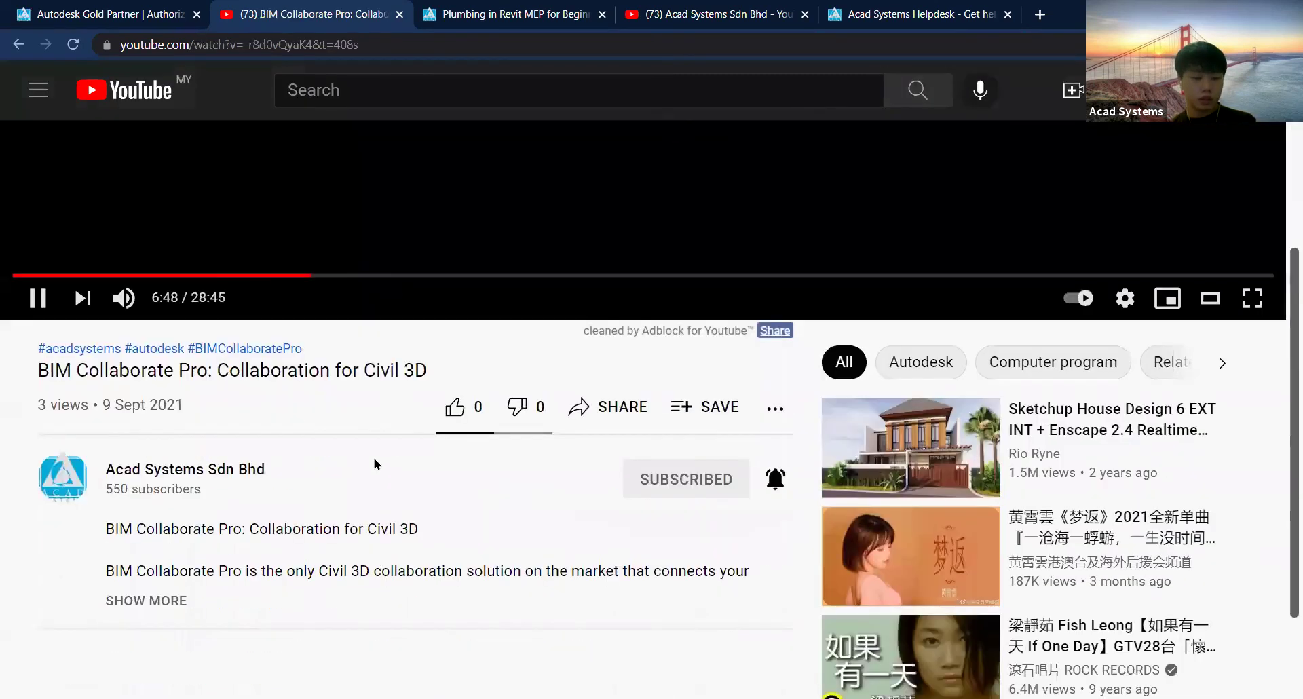
scroll(377, 464, down, 2)
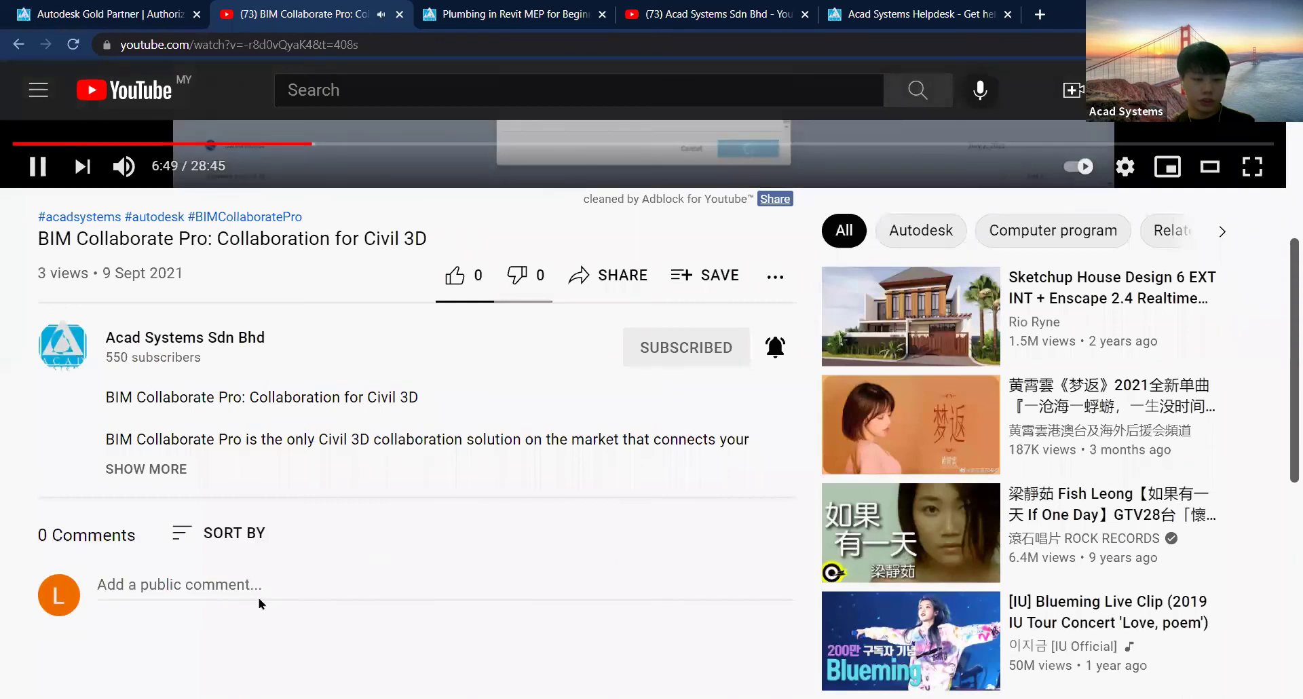
scroll(489, 251, up, 6)
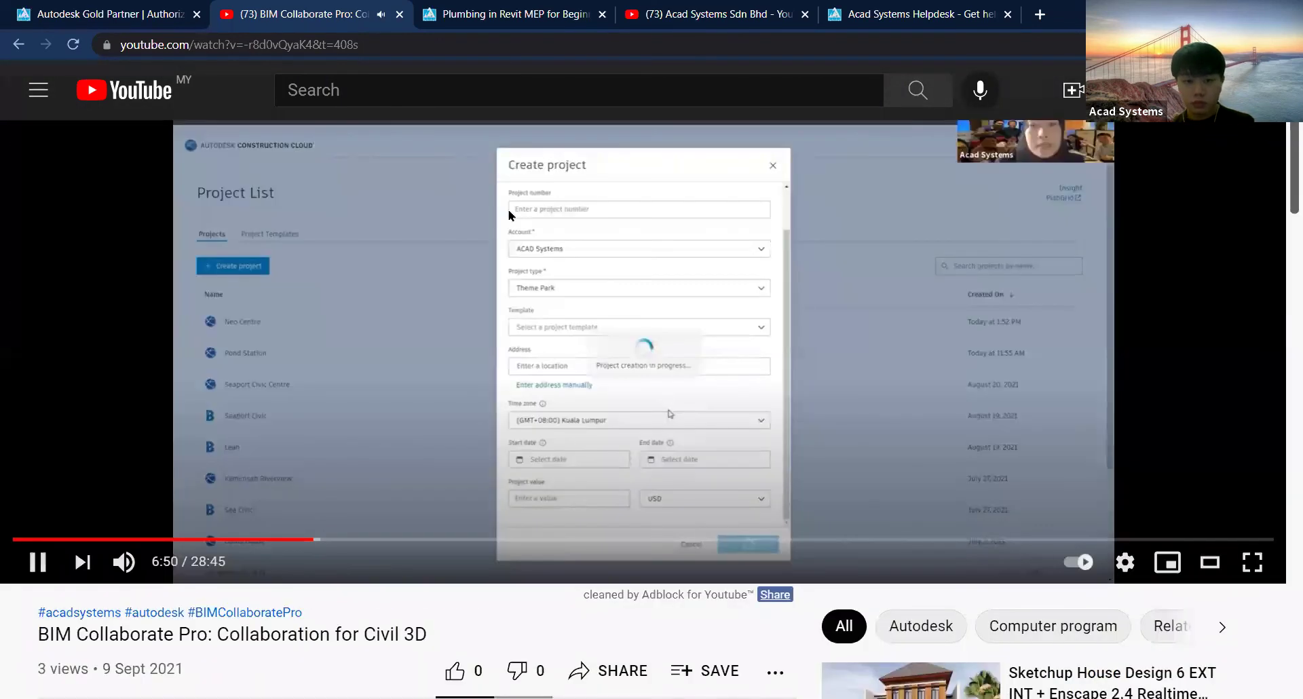
key(space)
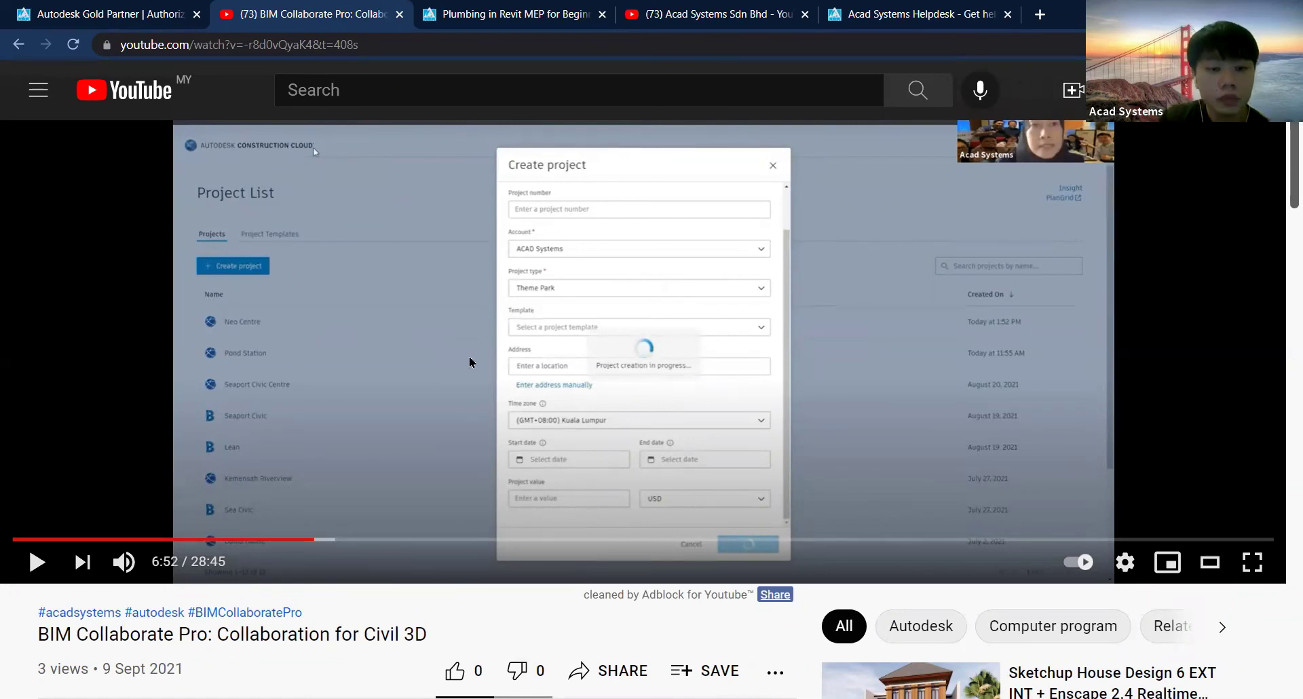
scroll(472, 362, down, 3)
scroll(418, 332, up, 4)
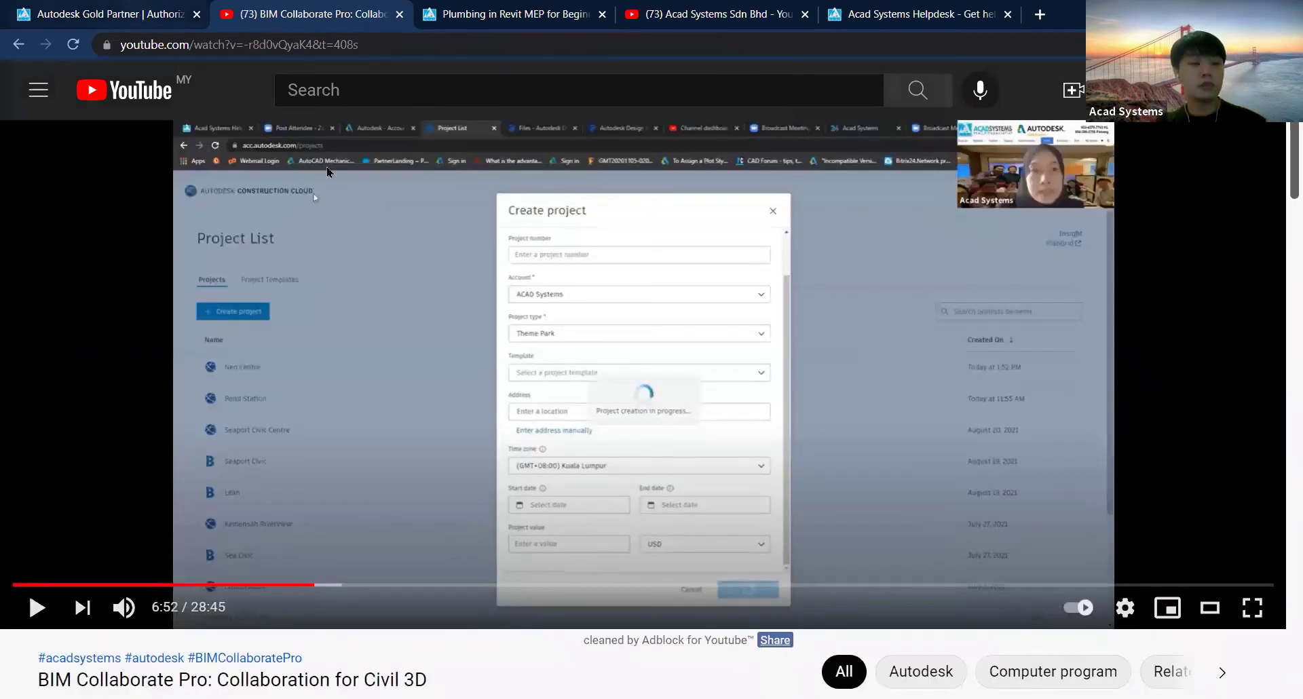
Return to the top of the Acad Systems homepage, open the Live Chat window to examine it, and close it.
click(135, 15)
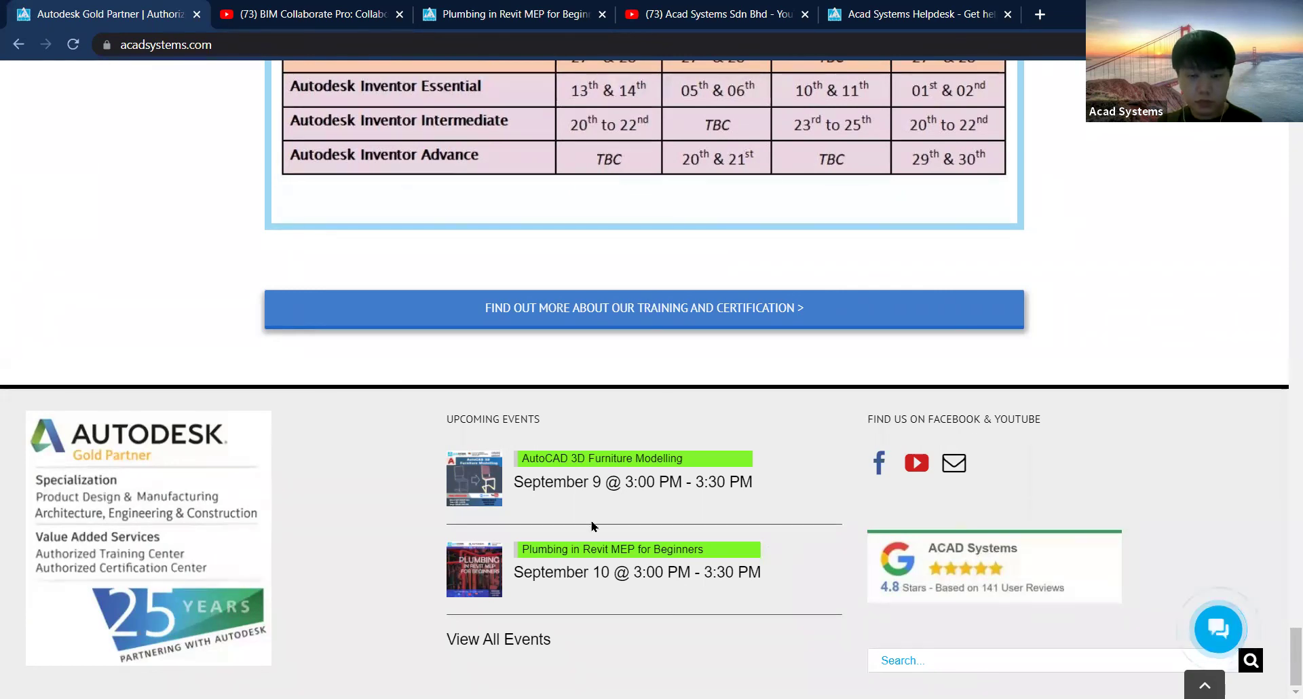
scroll(551, 475, up, 3)
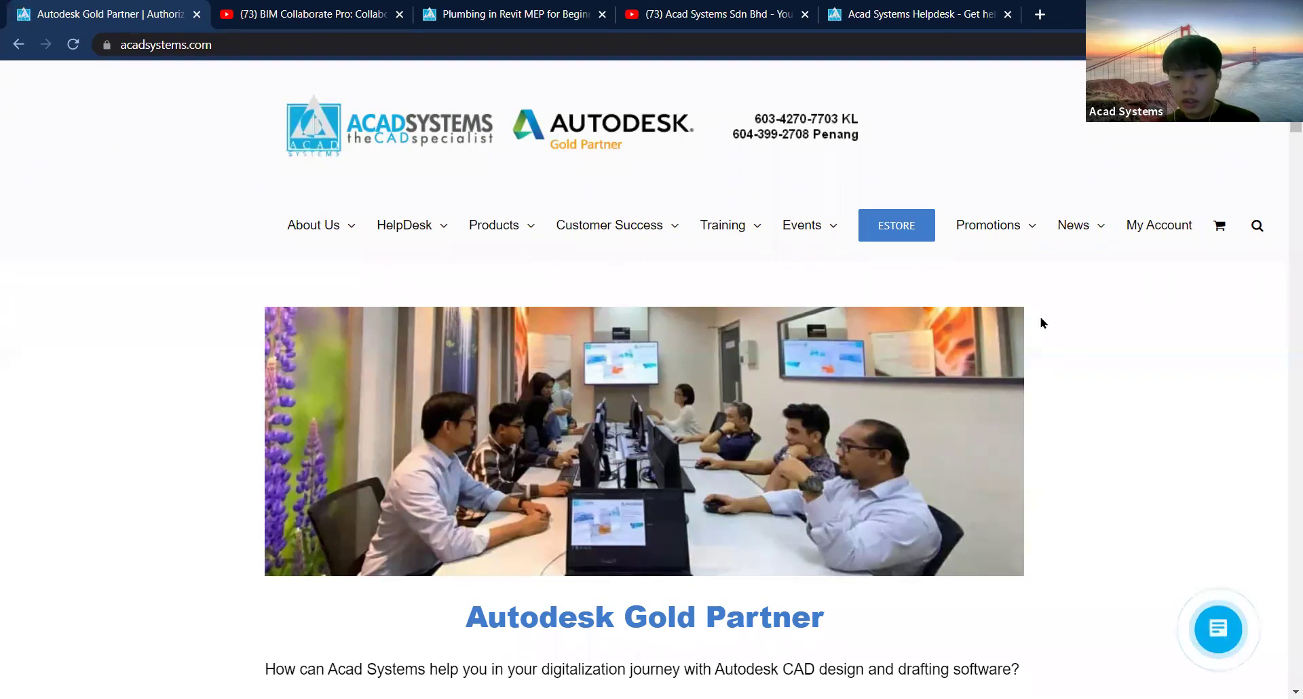
click(1214, 645)
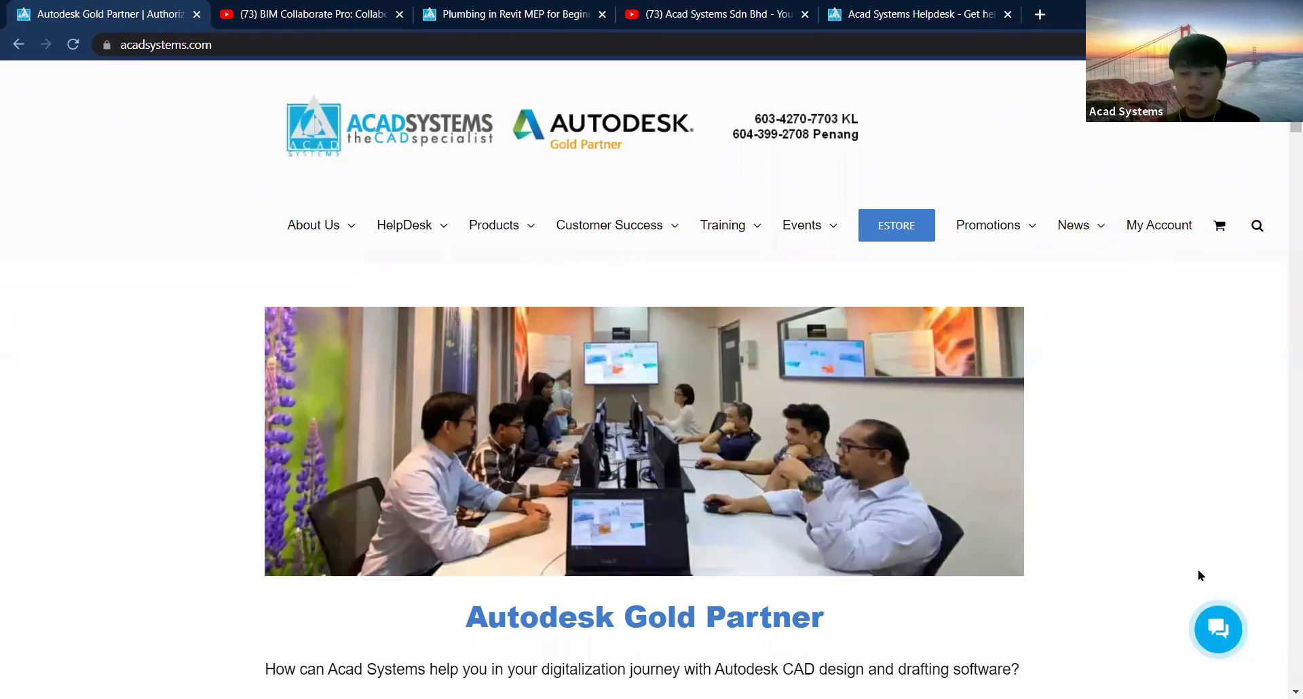
click(1210, 588)
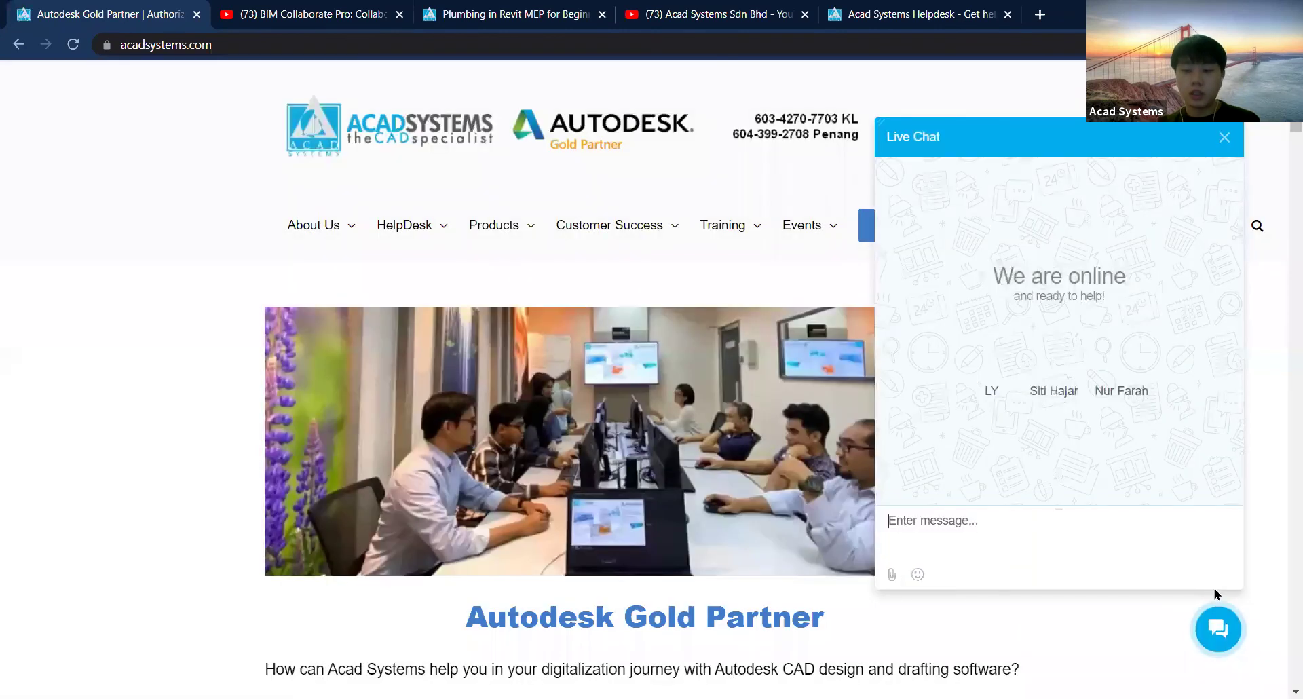
mouse_move(1016, 161)
mouse_down()
mouse_move(1044, 224)
mouse_move(1006, 146)
mouse_move(1031, 158)
mouse_up()
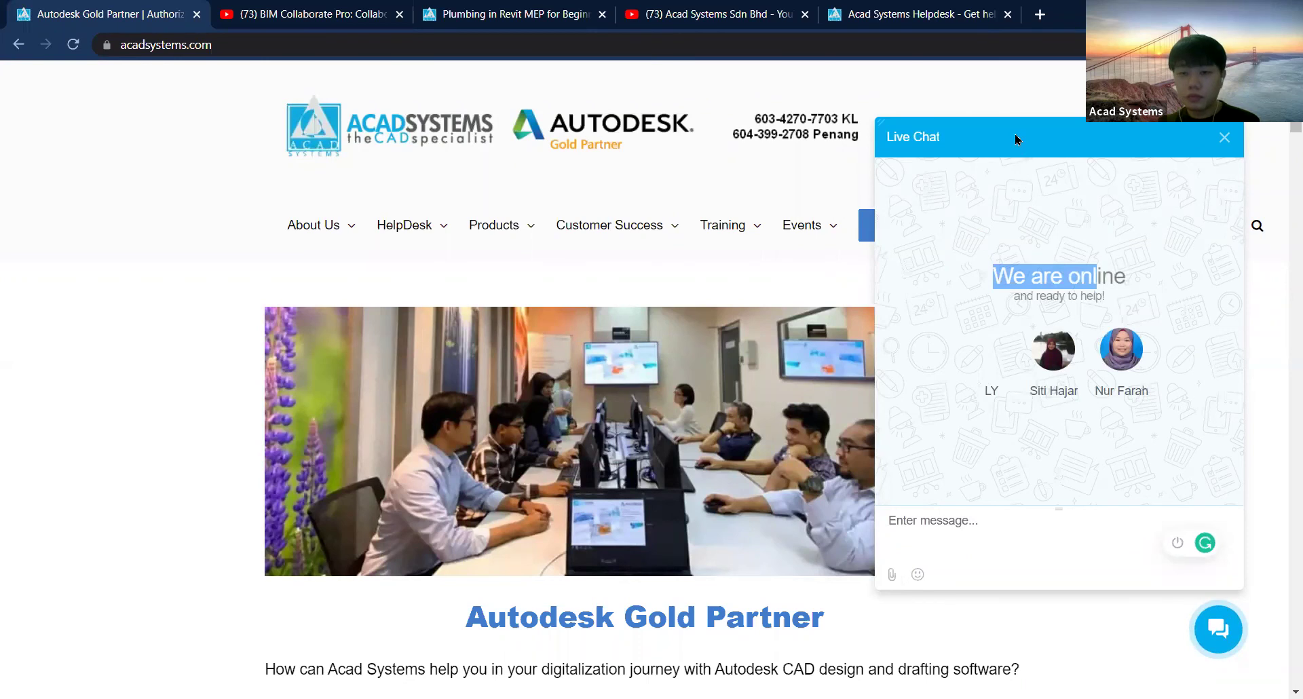
click(1015, 135)
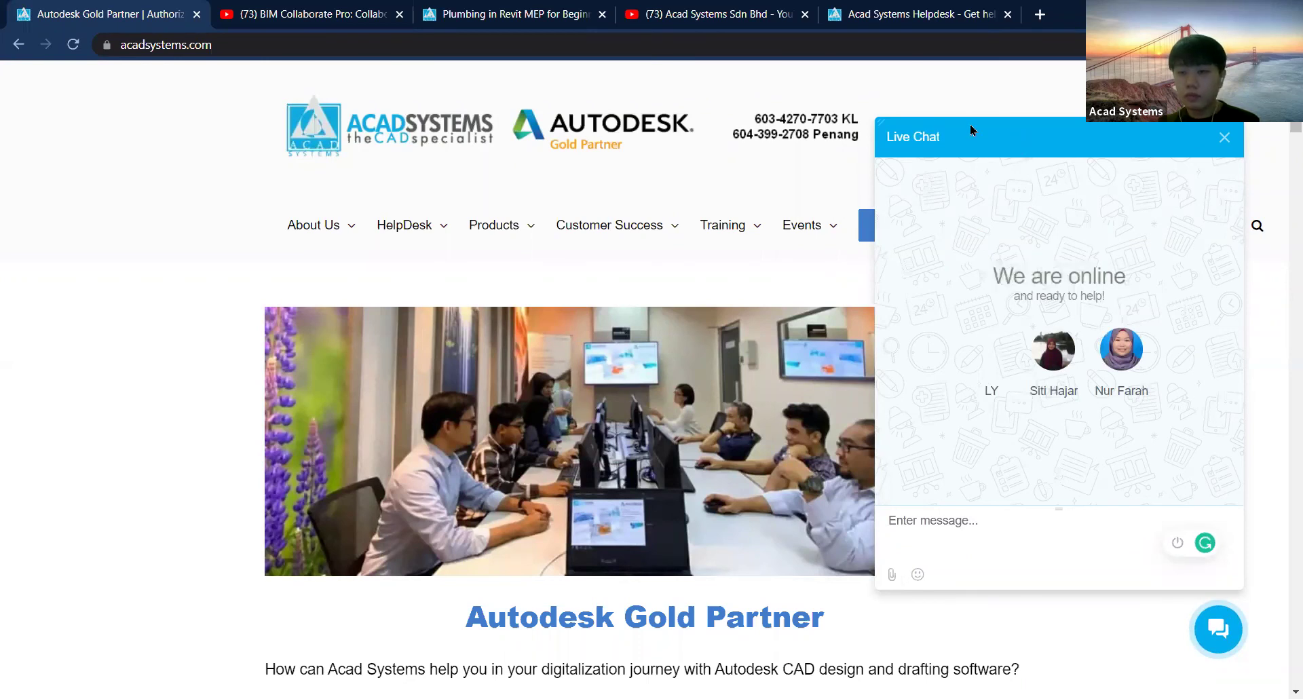
click(1224, 137)
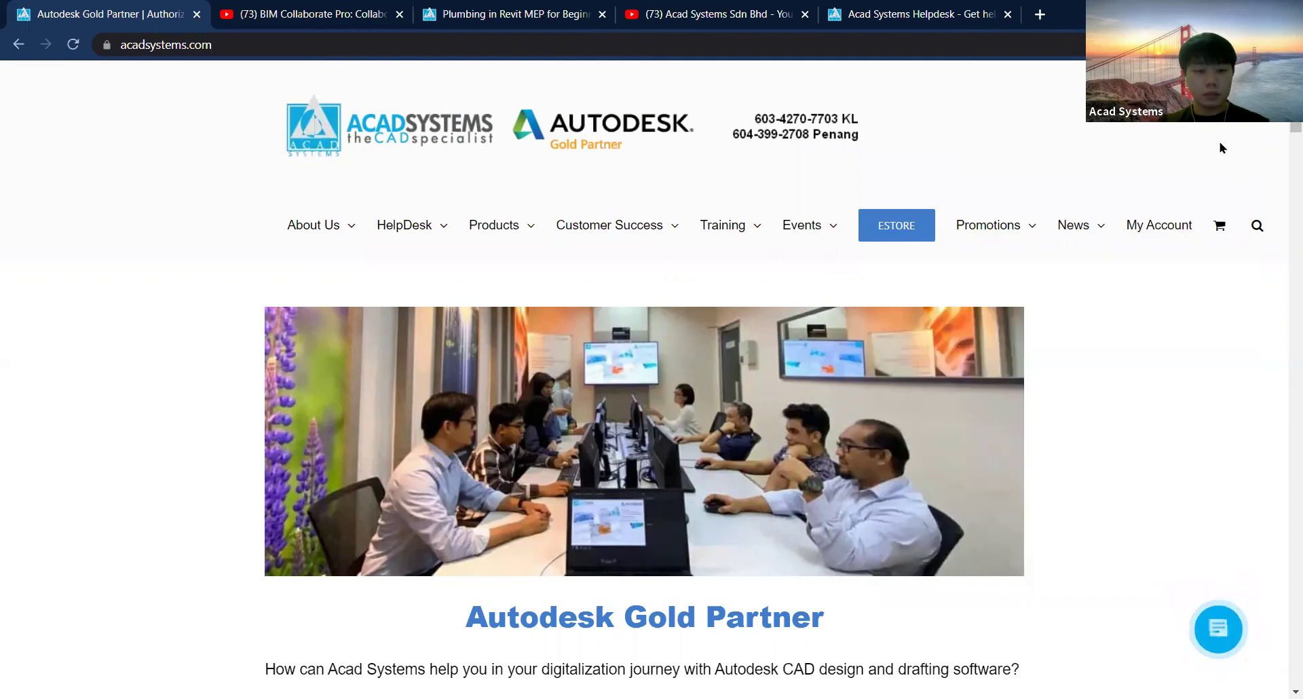